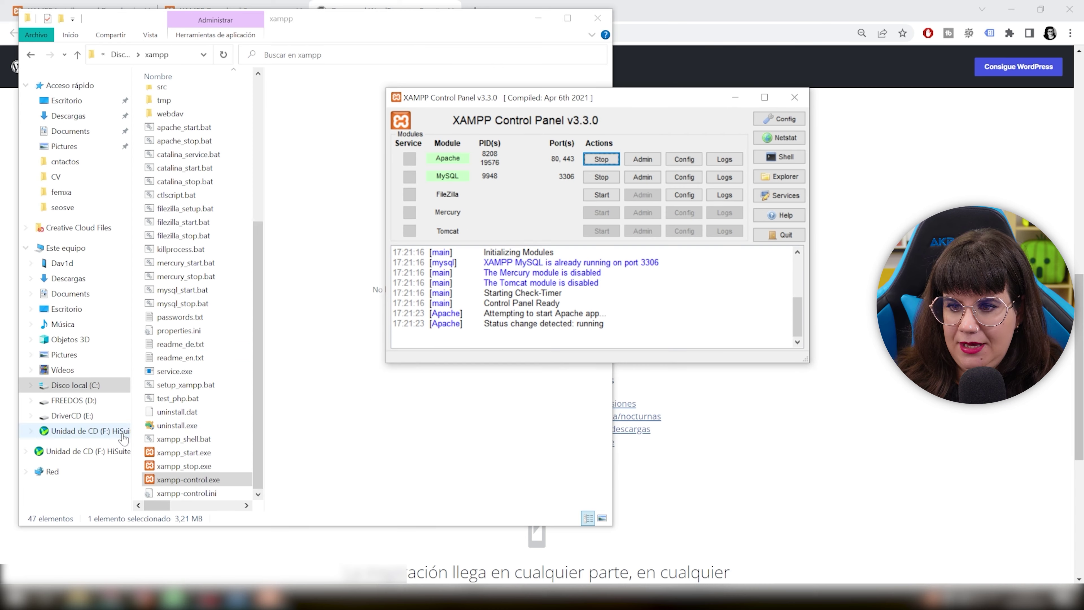
- Copy wordpress-6.0.1-es_ES.zip from the Descargas folder into xampp\htdocs on drive C
{"action": "left_click_drag", "start_coordinate": [258, 453], "coordinate": [226, 166]}
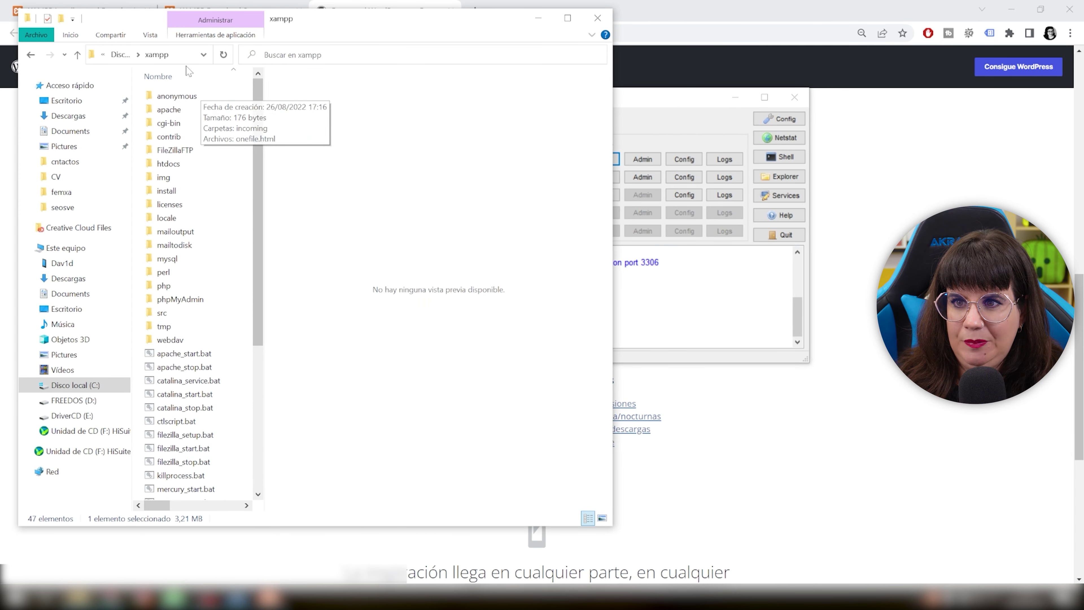
{"action": "double_click", "coordinate": [171, 166]}
{"action": "left_click", "coordinate": [68, 116]}
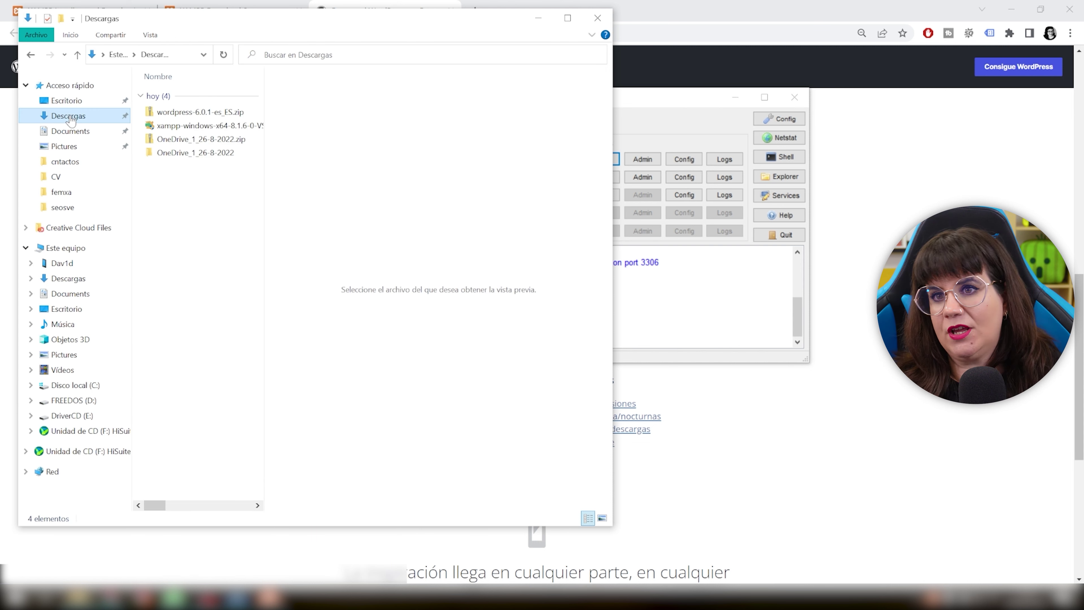
{"action": "left_click", "coordinate": [200, 113]}
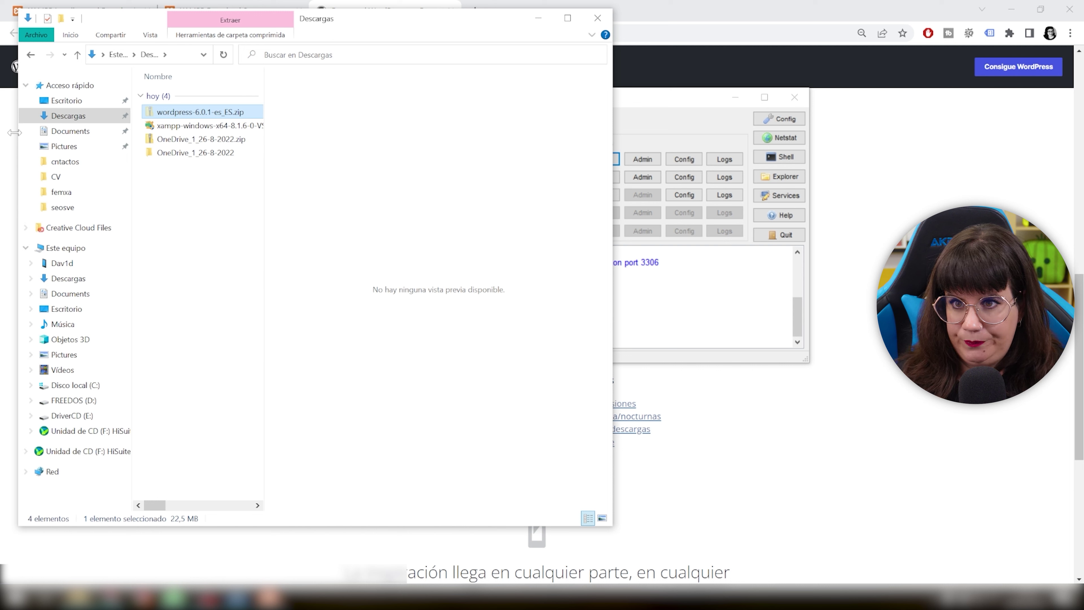
{"action": "left_click", "coordinate": [75, 385]}
{"action": "double_click", "coordinate": [172, 164]}
{"action": "double_click", "coordinate": [179, 163]}
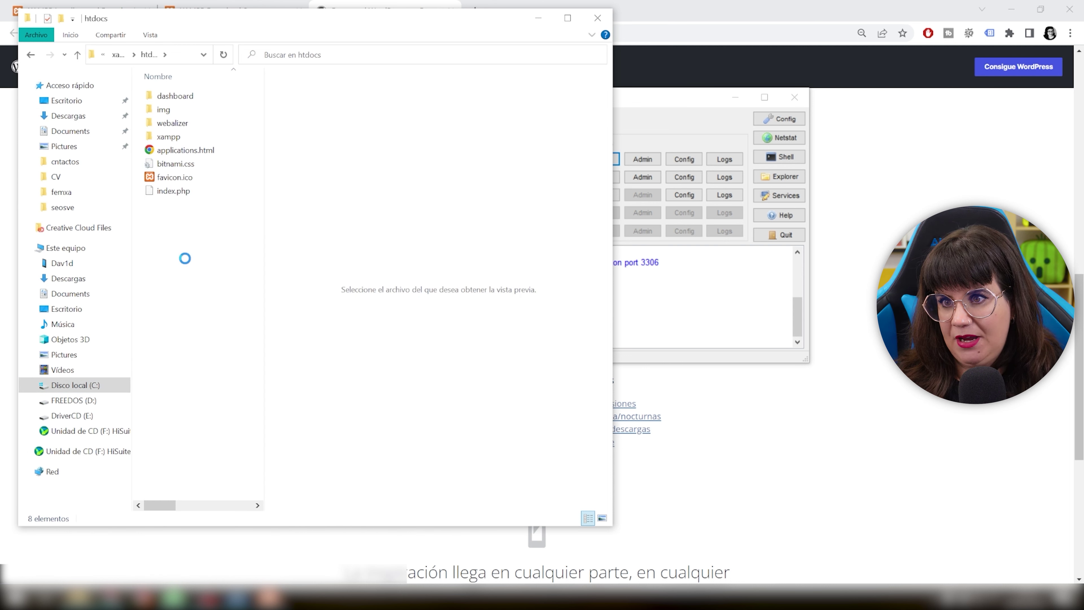
{"action": "key", "text": "ctrl+v"}
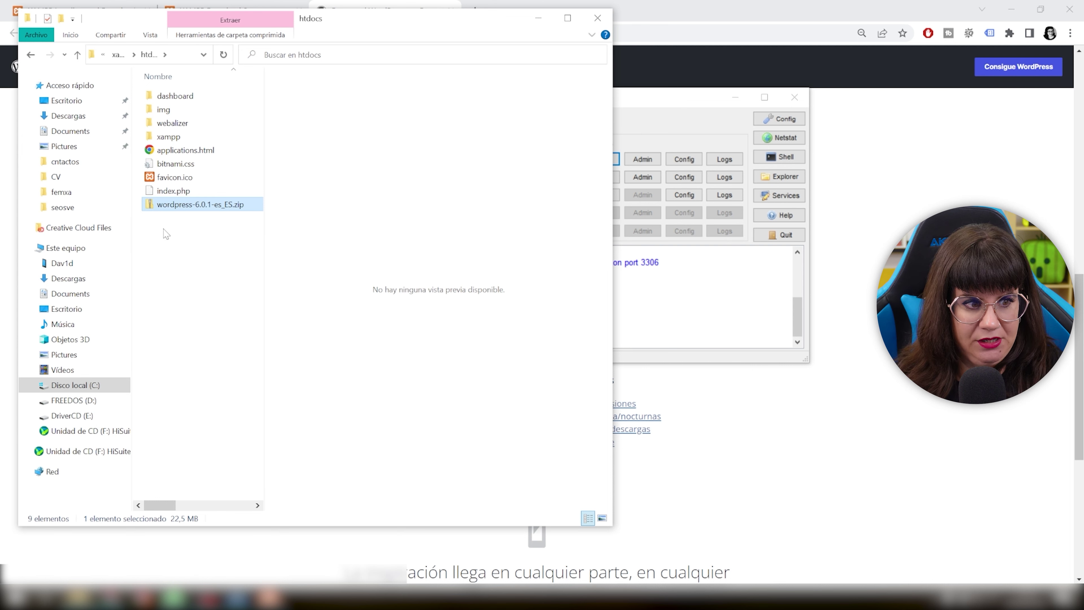
- Extract the WordPress archive inside htdocs and delete the copied zip file
{"action": "right_click", "coordinate": [171, 204]}
{"action": "left_click", "coordinate": [192, 252]}
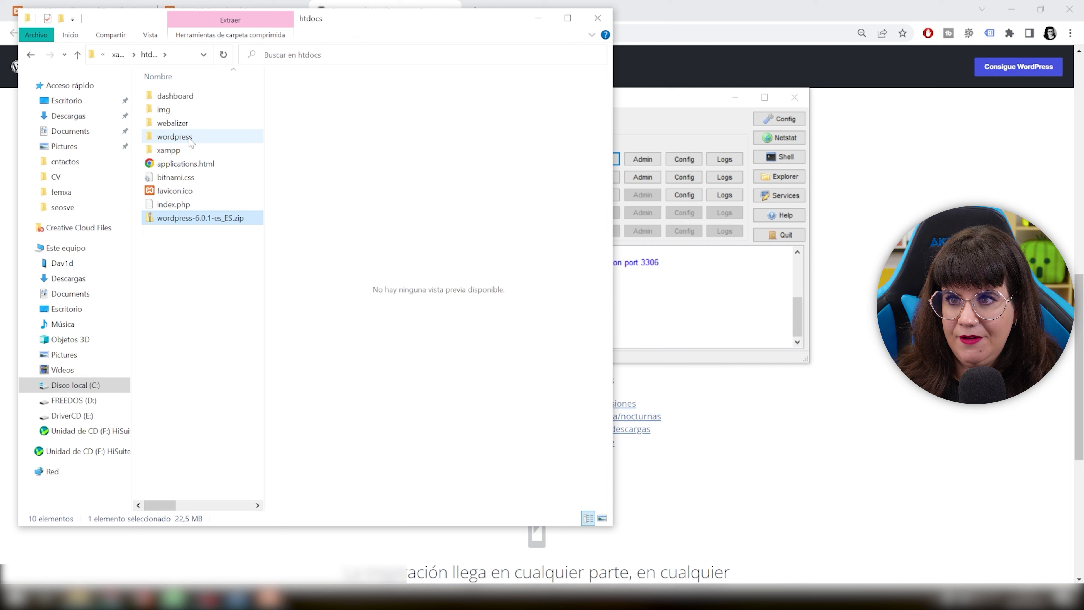
{"action": "left_click", "coordinate": [196, 294]}
{"action": "left_click", "coordinate": [186, 220]}
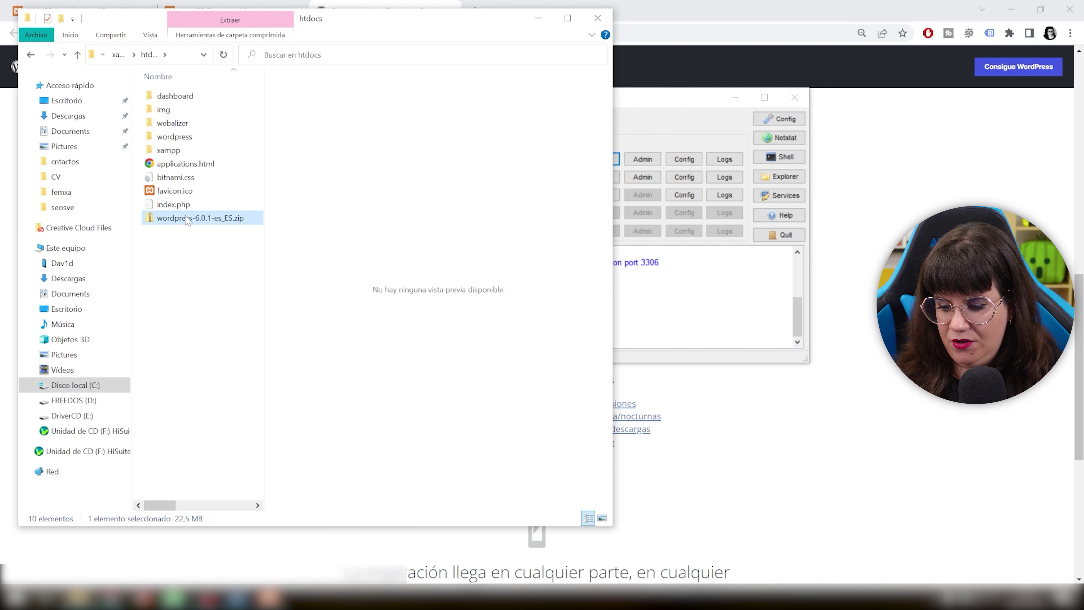
{"action": "key", "text": "Delete"}
- Rename the extracted wordpress folder in htdocs as tocaruninstrumento
{"action": "left_click", "coordinate": [181, 137]}
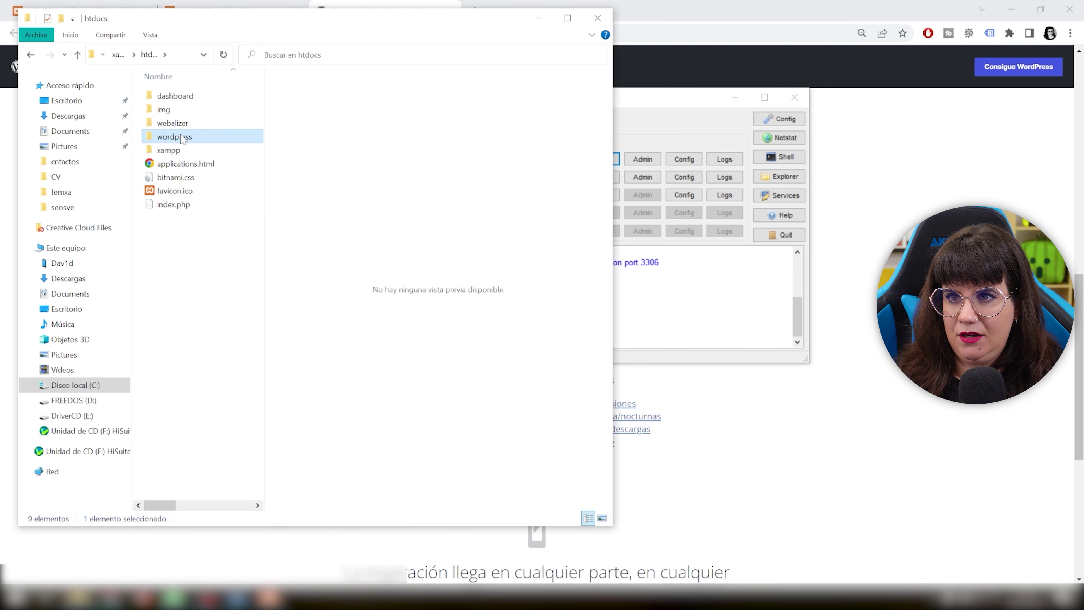
{"action": "key", "text": "F2"}
{"action": "type", "text": "miweb"}
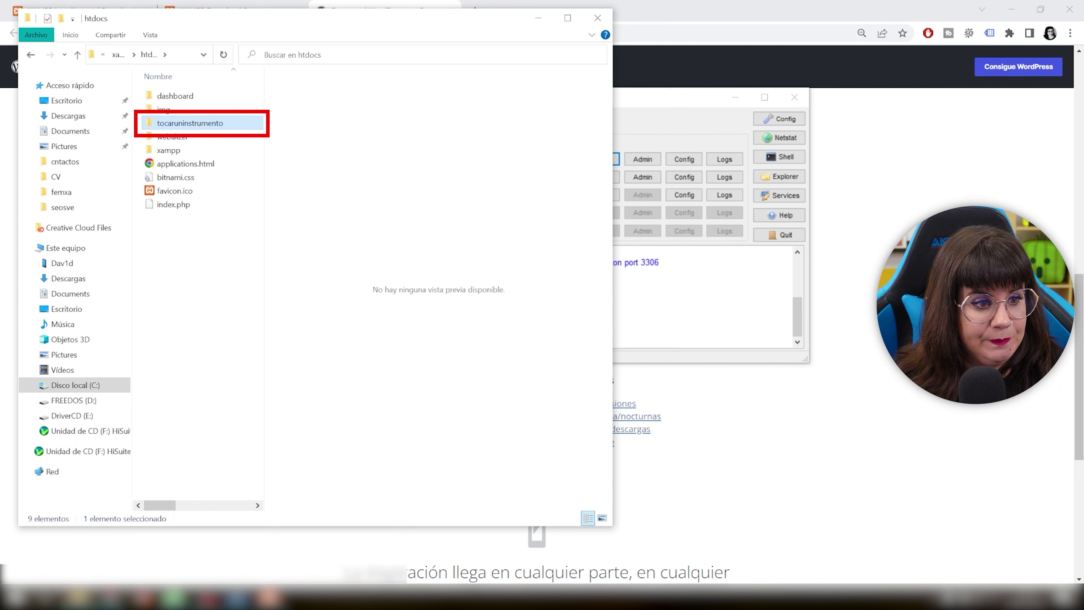
- Switch to the XAMPP Control Panel, launch the MySQL administration page and show phpMyAdmin's database management page
{"action": "left_click", "coordinate": [649, 333]}
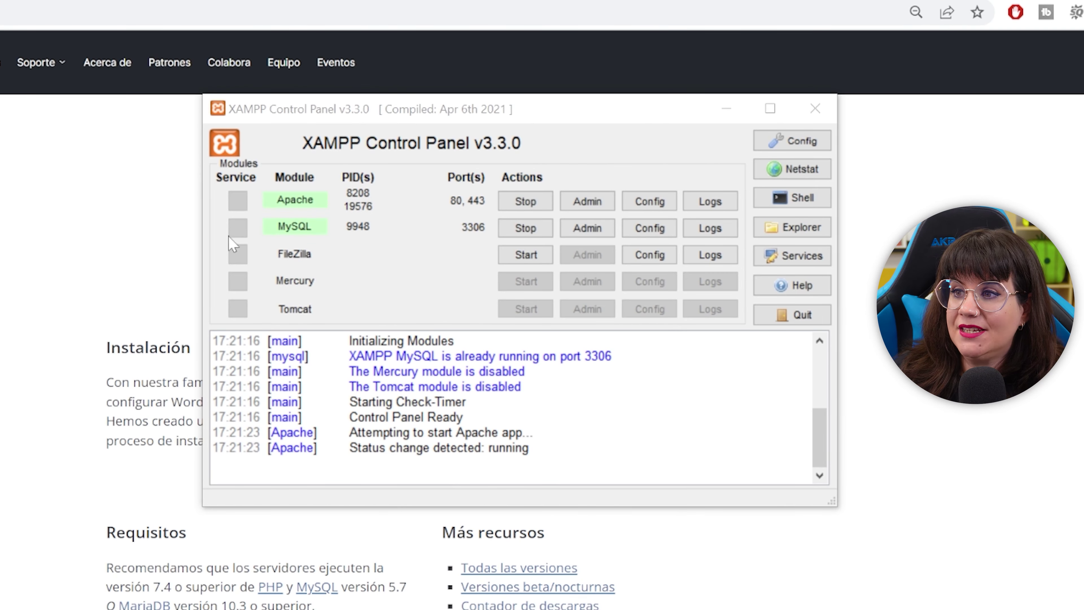
{"action": "left_click", "coordinate": [578, 230]}
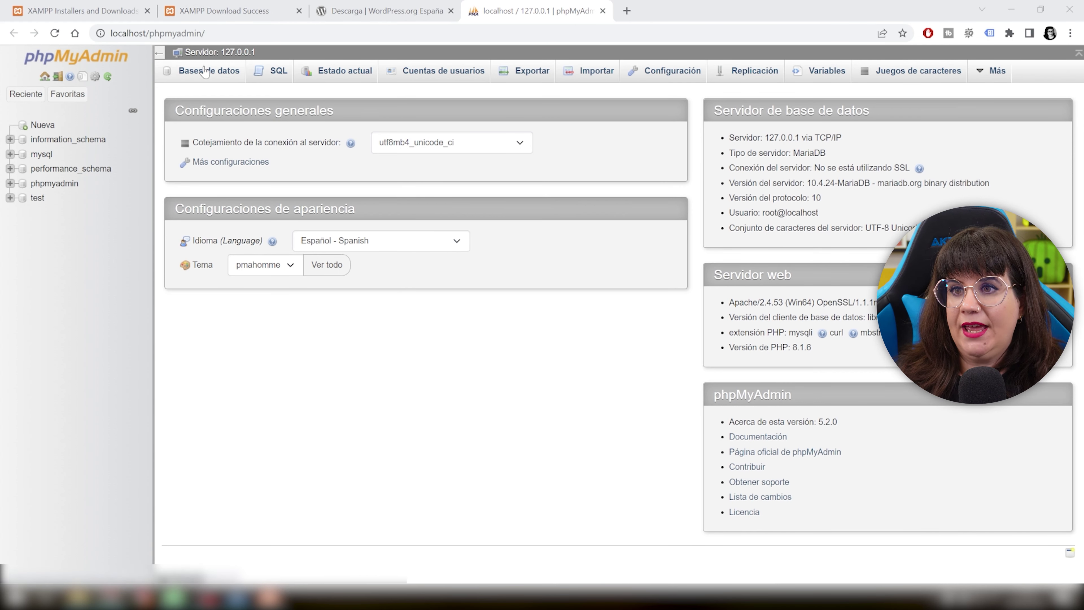
{"action": "left_click", "coordinate": [205, 71]}
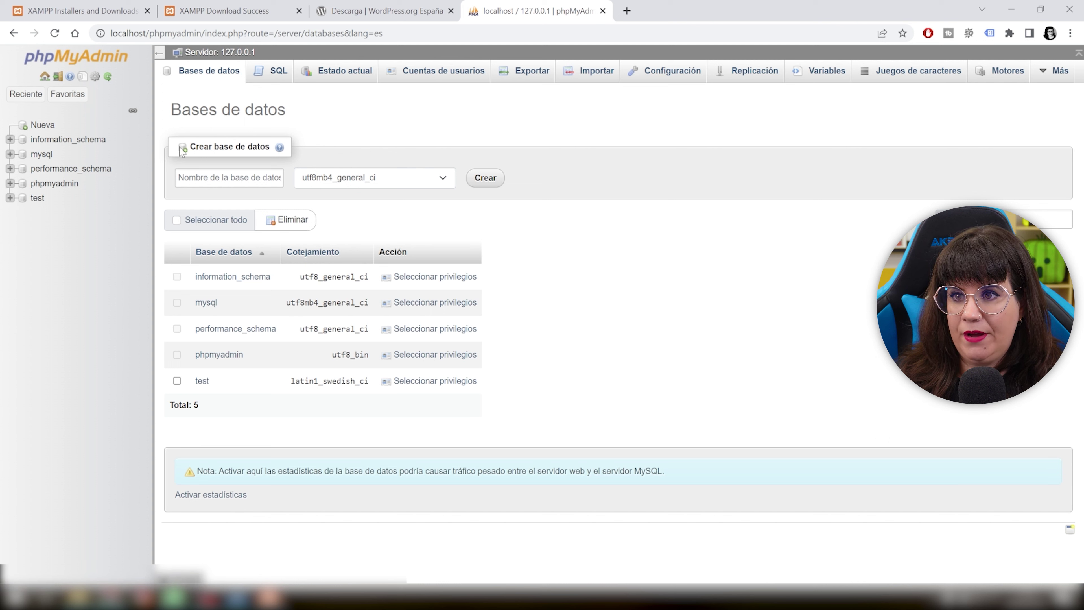
- Create a database named tcuiasasa with utf8mb4_general_ci collation, recording its name in the Notepad list of connection details
{"action": "left_click", "coordinate": [229, 177]}
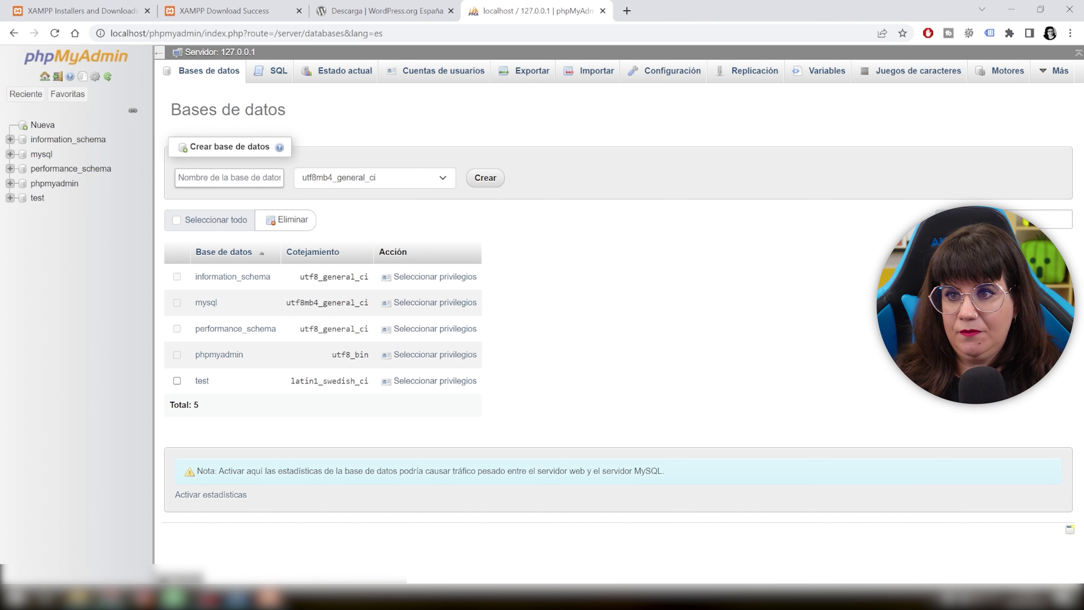
{"action": "type", "text": "tcu"}
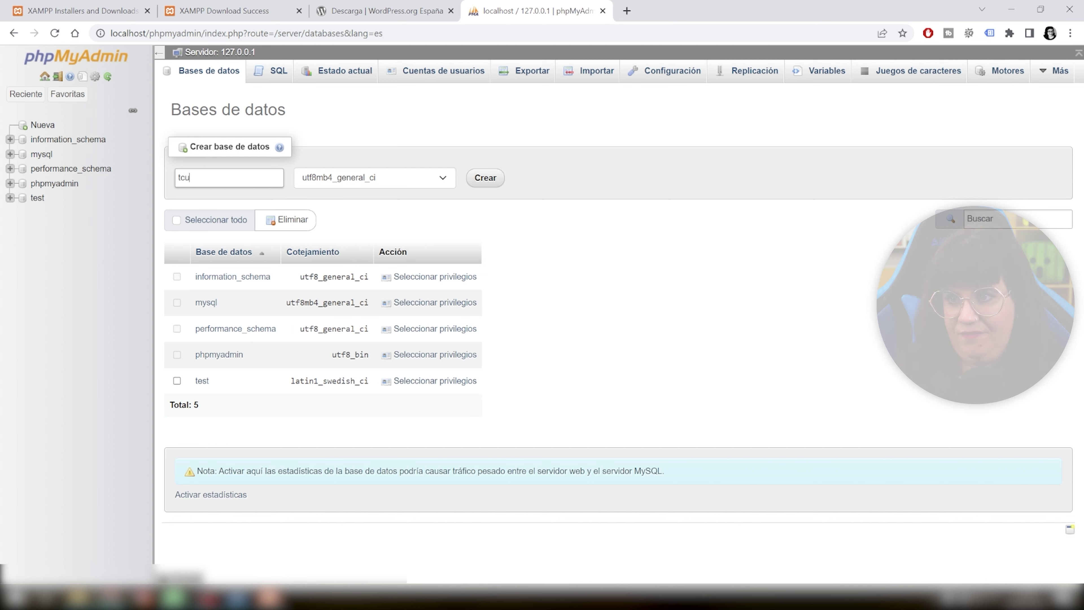
{"action": "type", "text": "iasasa"}
{"action": "key", "text": "ctrl+a"}
{"action": "key", "text": "ctrl+c"}
{"action": "key", "text": "alt+Tab"}
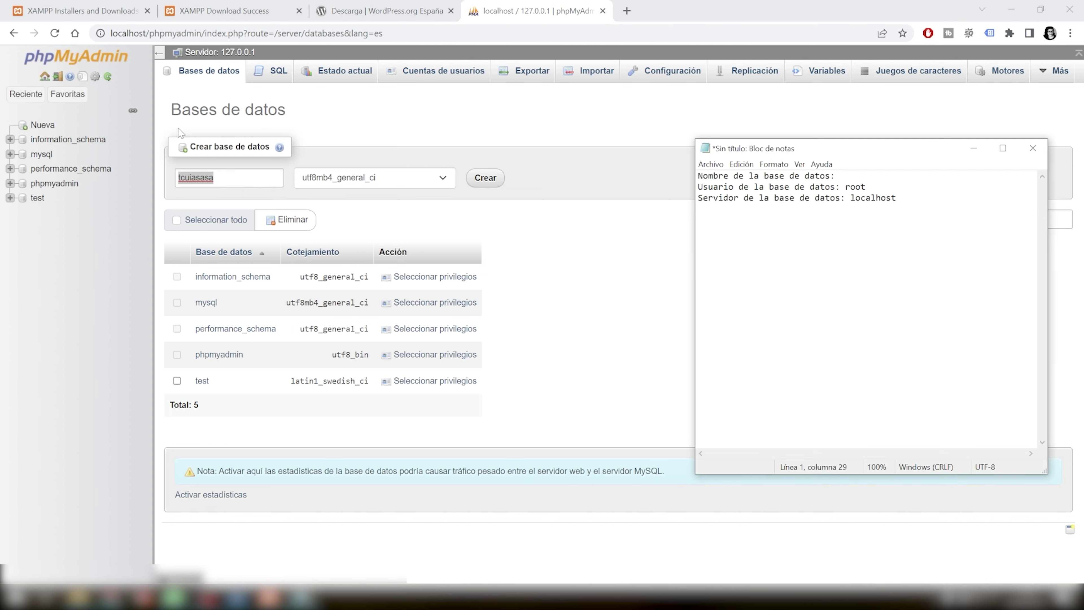
{"action": "key", "text": "ctrl+v"}
{"action": "left_click", "coordinate": [482, 178]}
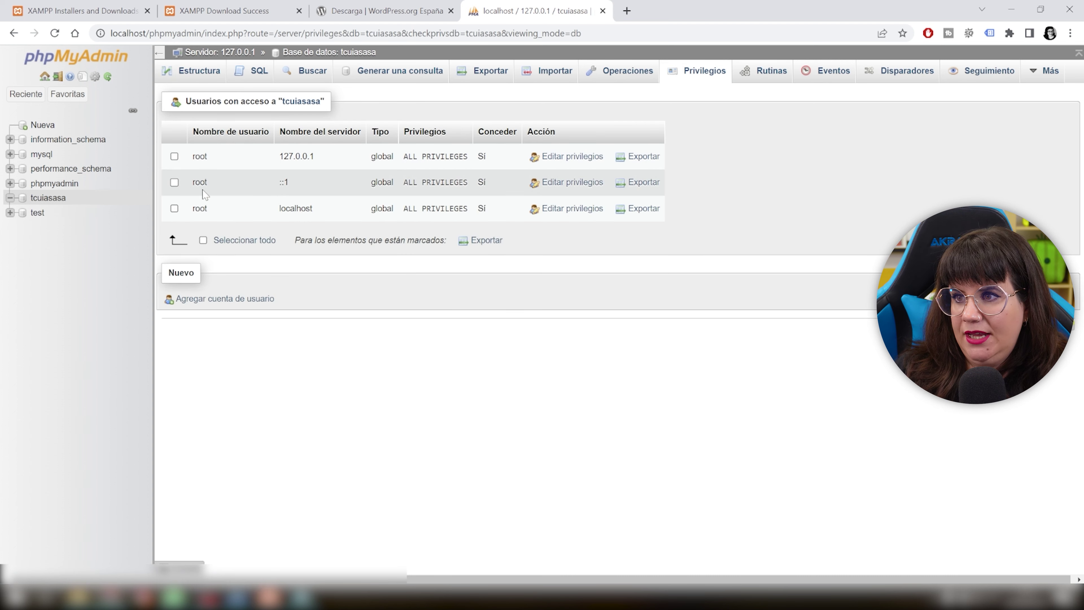
- Copy the site folder's name from htdocs and load localhost/tocaruninstrumento in the browser
{"action": "key", "text": "alt+Tab"}
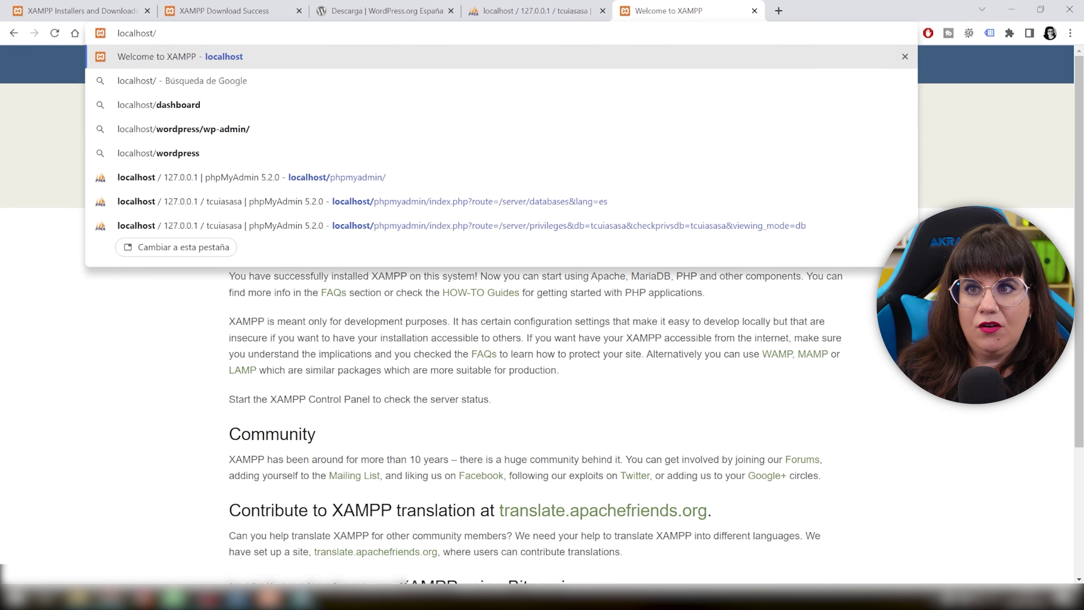
{"action": "left_click", "coordinate": [86, 600]}
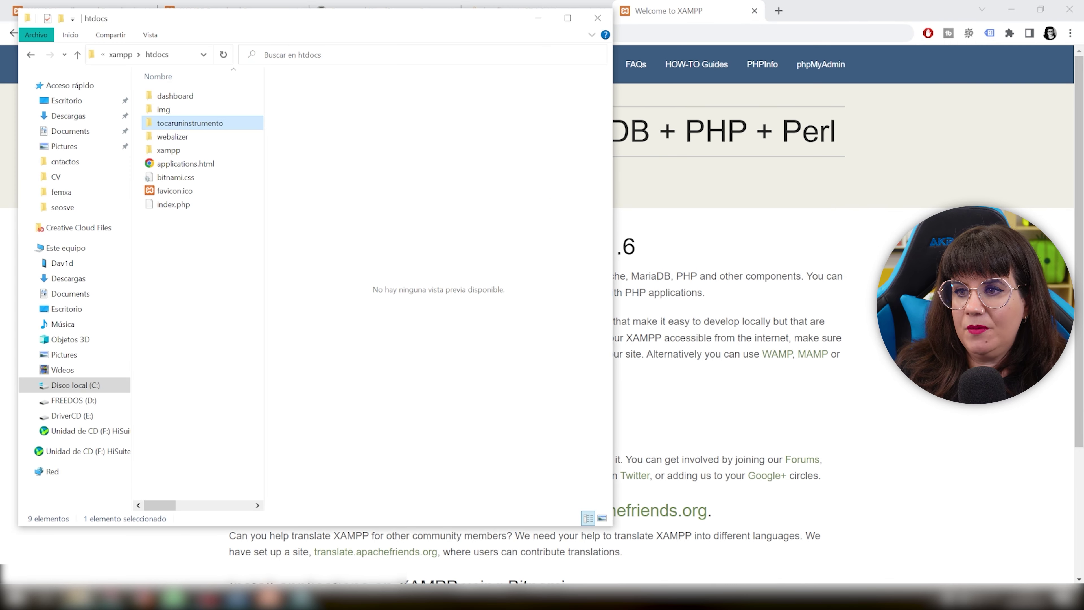
{"action": "left_click", "coordinate": [167, 123]}
{"action": "key", "text": "ctrl+c"}
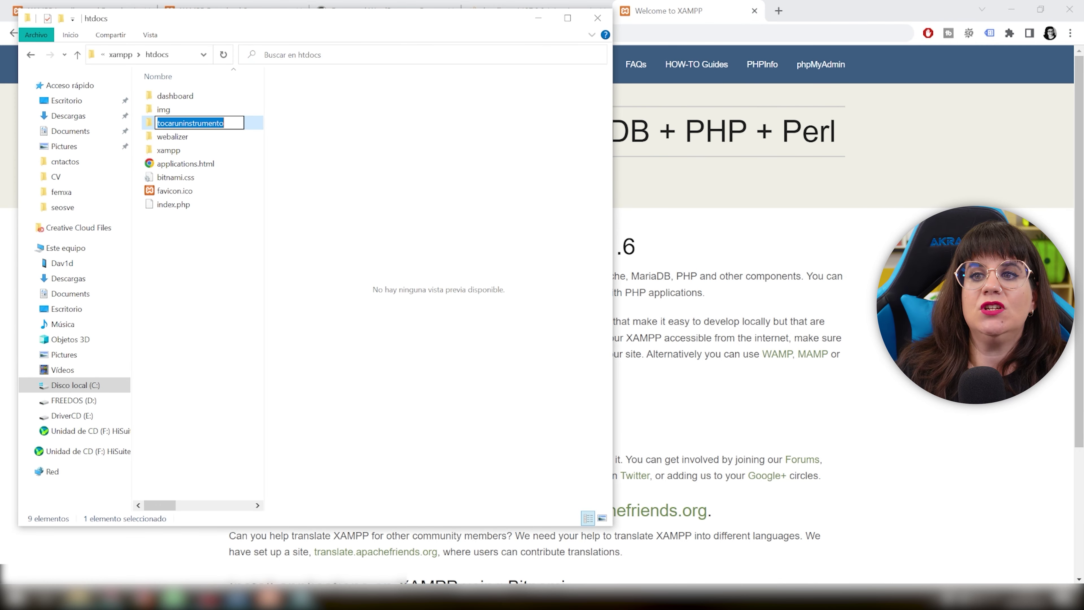
{"action": "left_click", "coordinate": [538, 18]}
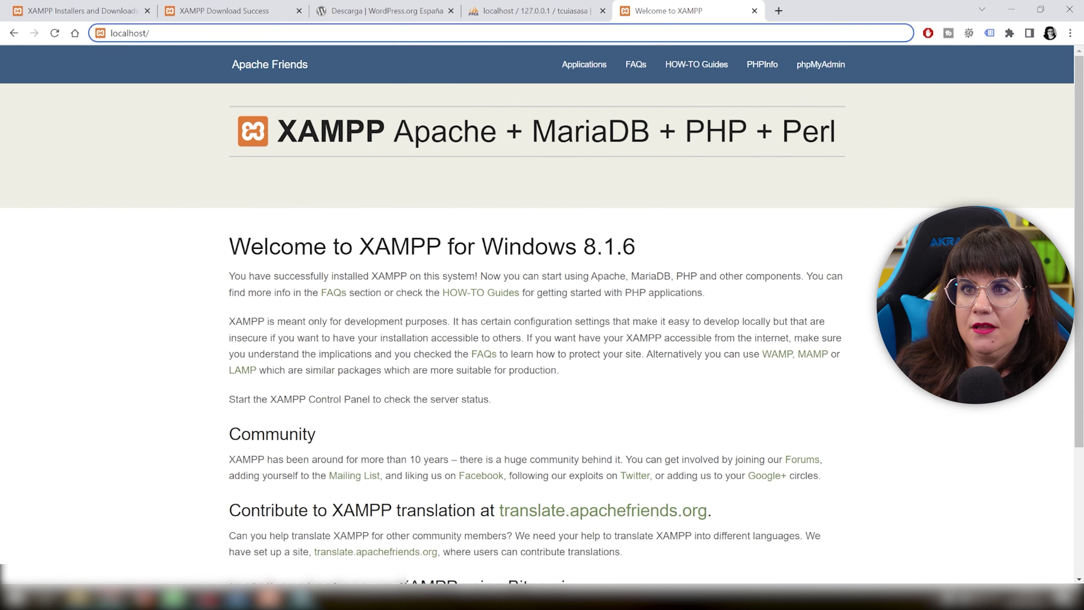
{"action": "key", "text": "ctrl+v"}
{"action": "key", "text": "Return"}
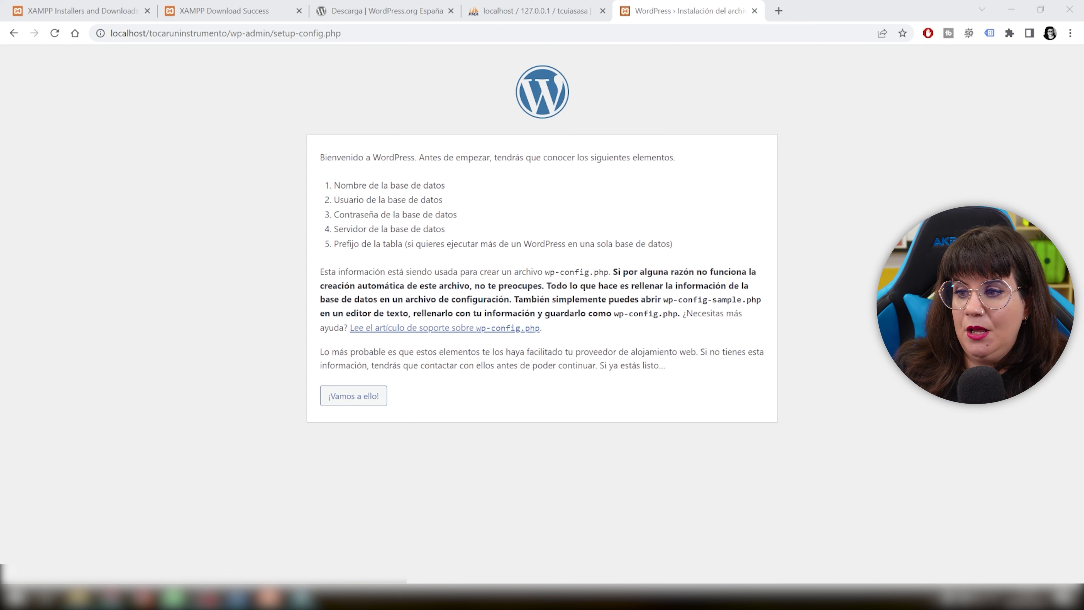
- Start the WordPress configuration and set the database name to tcuiasasa, as recorded in the Notepad list
{"action": "left_click", "coordinate": [381, 401]}
{"action": "left_click", "coordinate": [301, 600]}
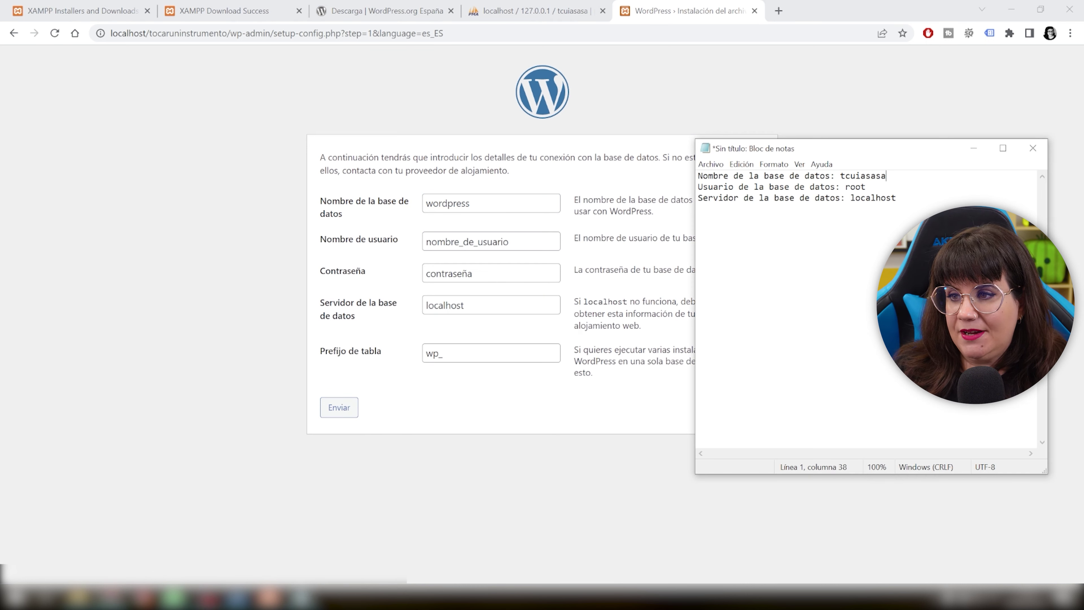
{"action": "left_click_drag", "start_coordinate": [886, 176], "coordinate": [846, 176]}
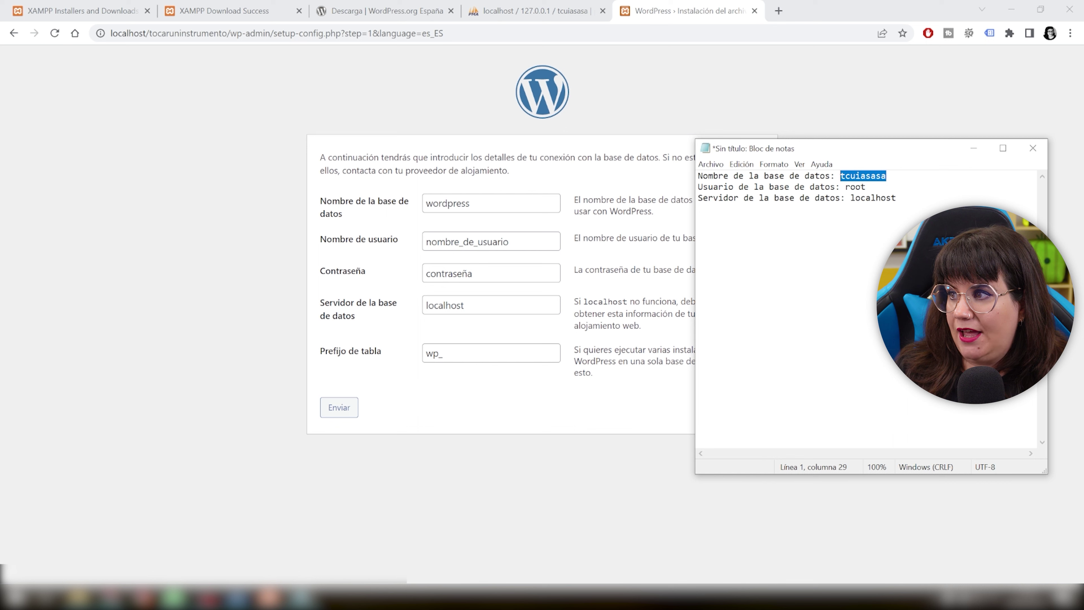
{"action": "left_click", "coordinate": [318, 201]}
{"action": "type", "text": "tcuiasasa"}
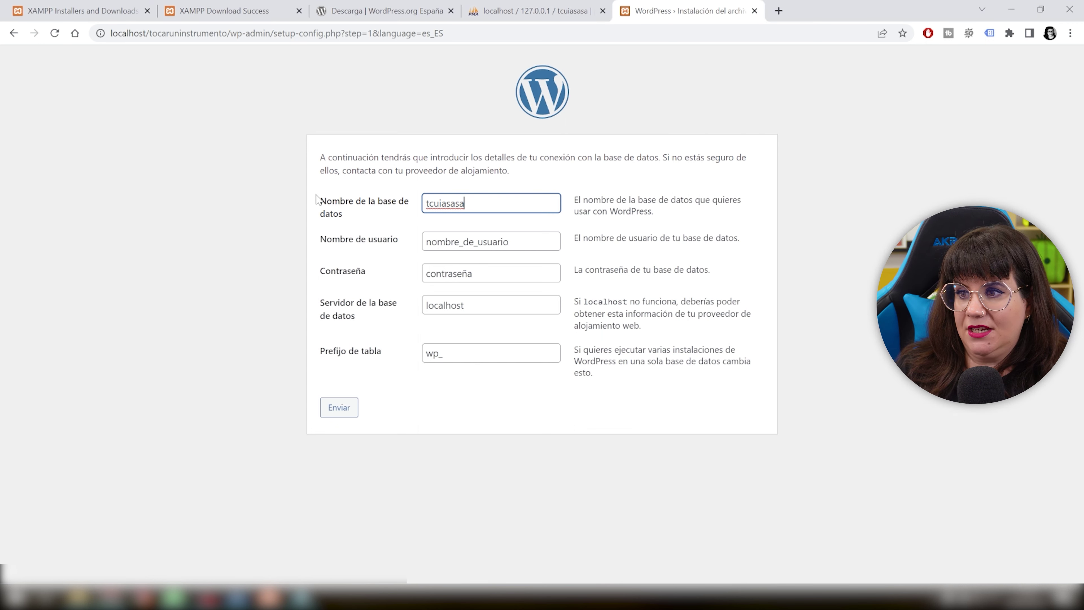
- Set the database username to root and clear the placeholder from the database password
{"action": "key", "text": "Tab"}
{"action": "type", "text": "r"}
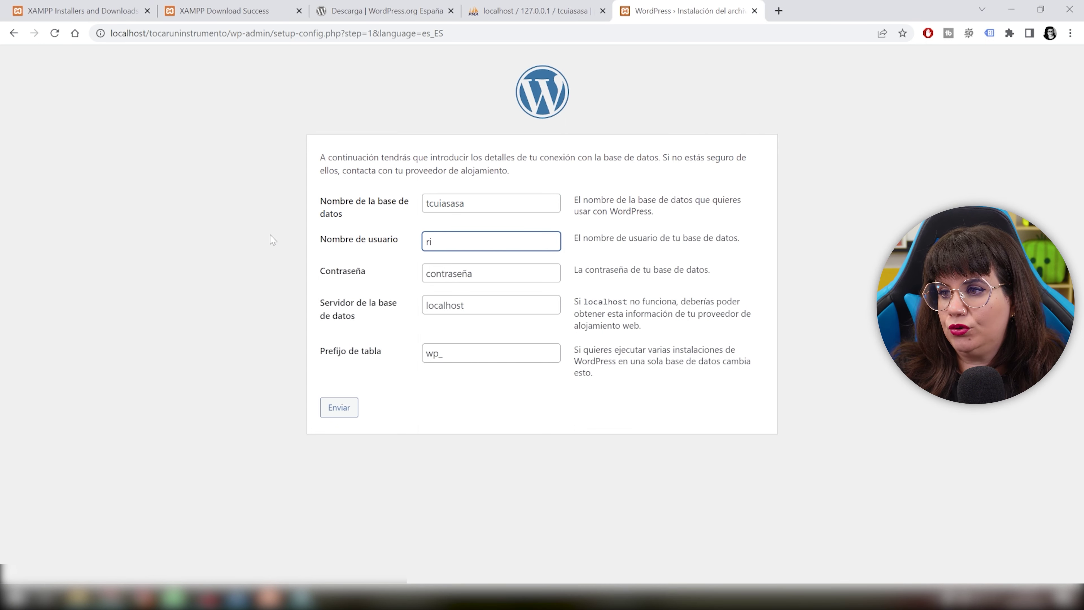
{"action": "key", "text": "Tab"}
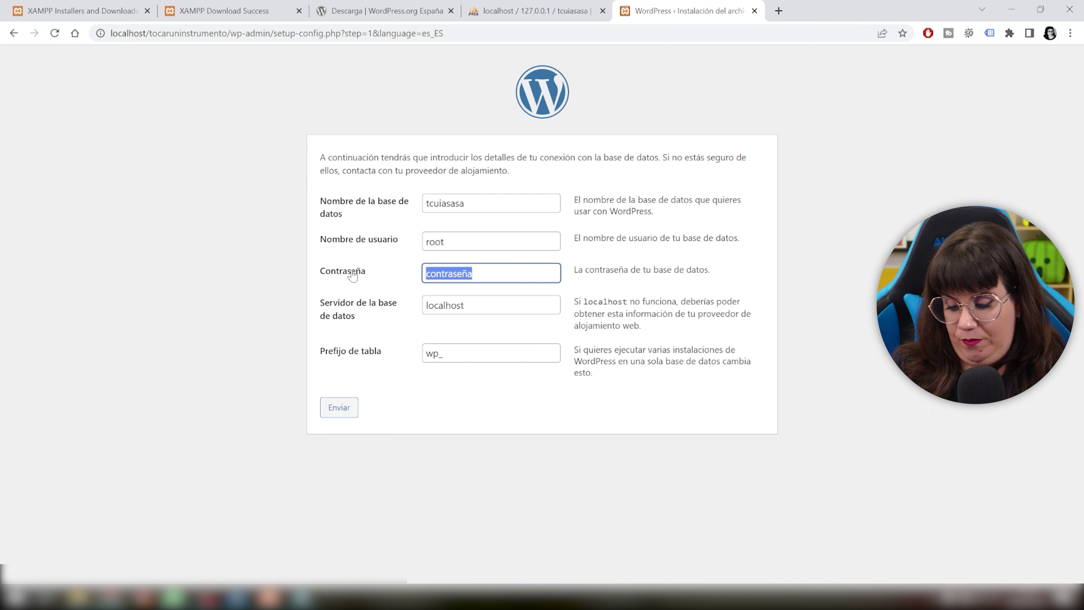
{"action": "key", "text": "BackSpace"}
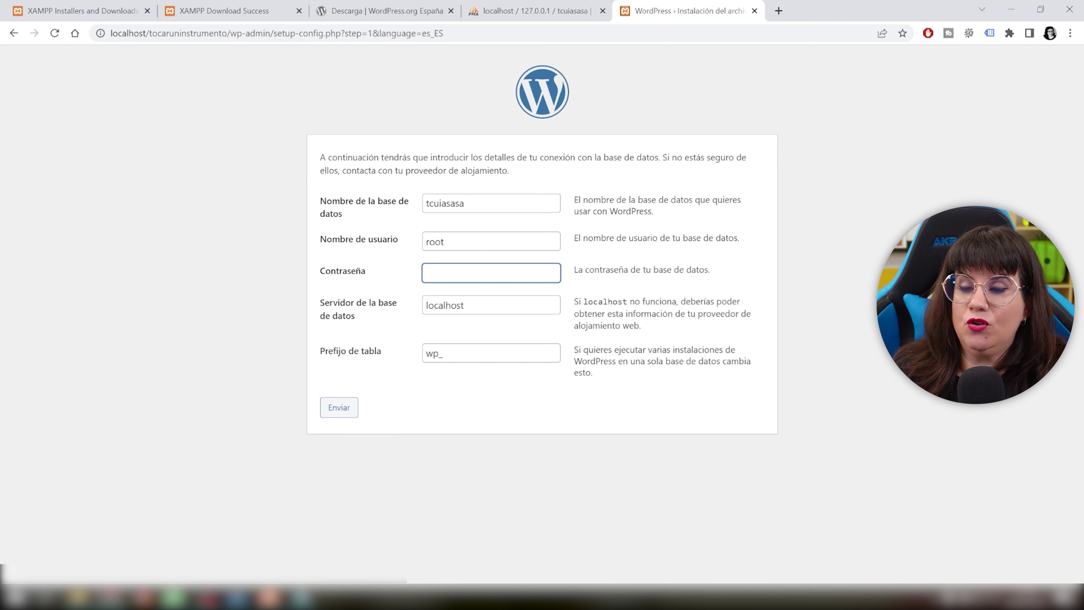
- Set the table prefix to usjhas_ and submit the database connection details
{"action": "left_click", "coordinate": [374, 352]}
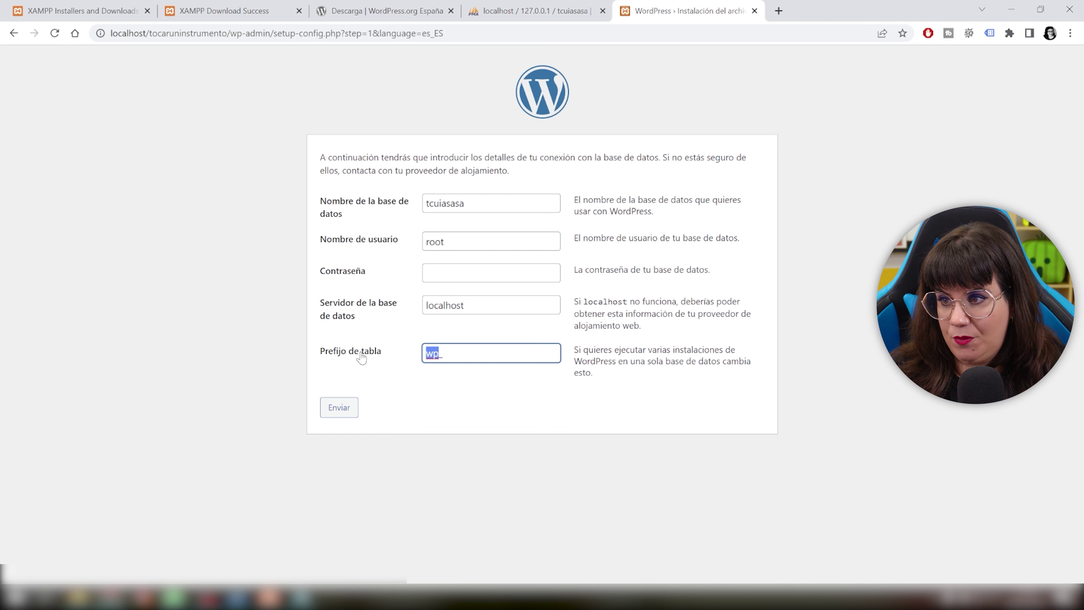
{"action": "type", "text": "usjhas_"}
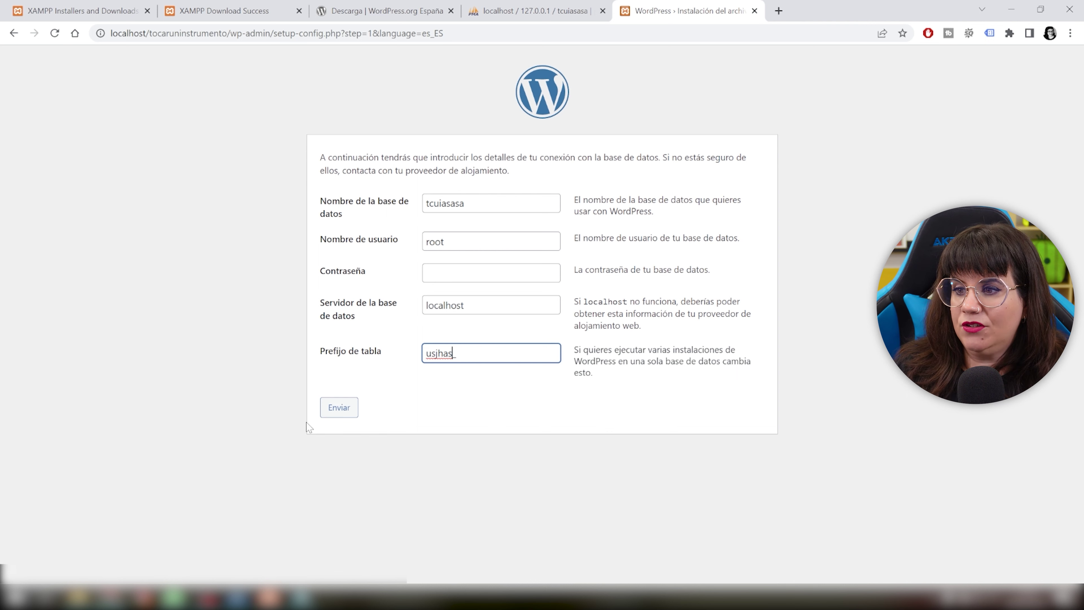
{"action": "left_click", "coordinate": [329, 410]}
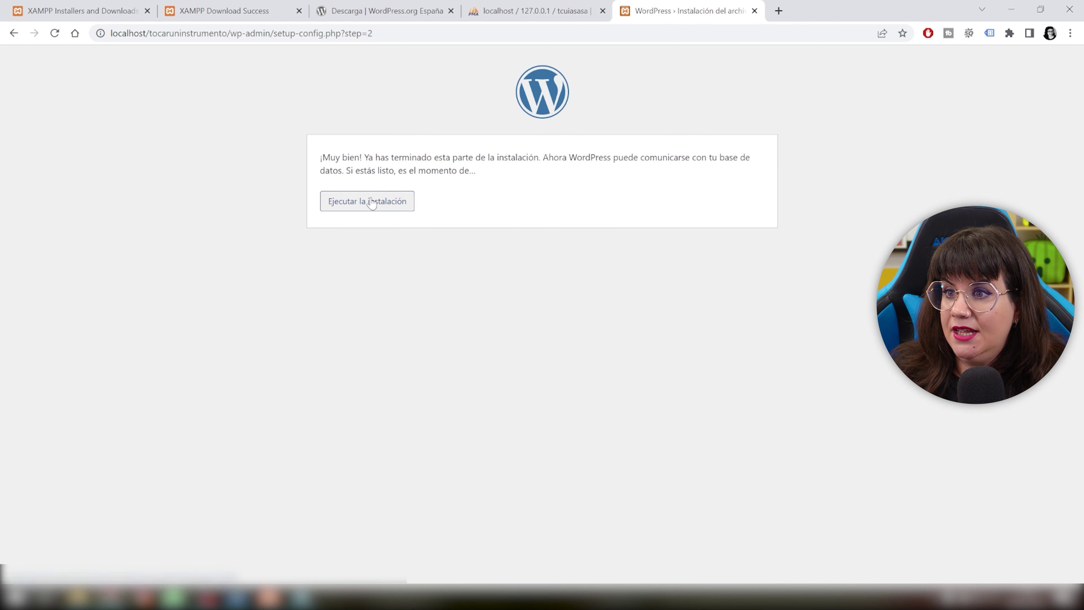
- Run the WordPress installation and fill in the site title tocaruninstrumento.com, the administrator's username and the contact e-mail
{"action": "left_click", "coordinate": [356, 207]}
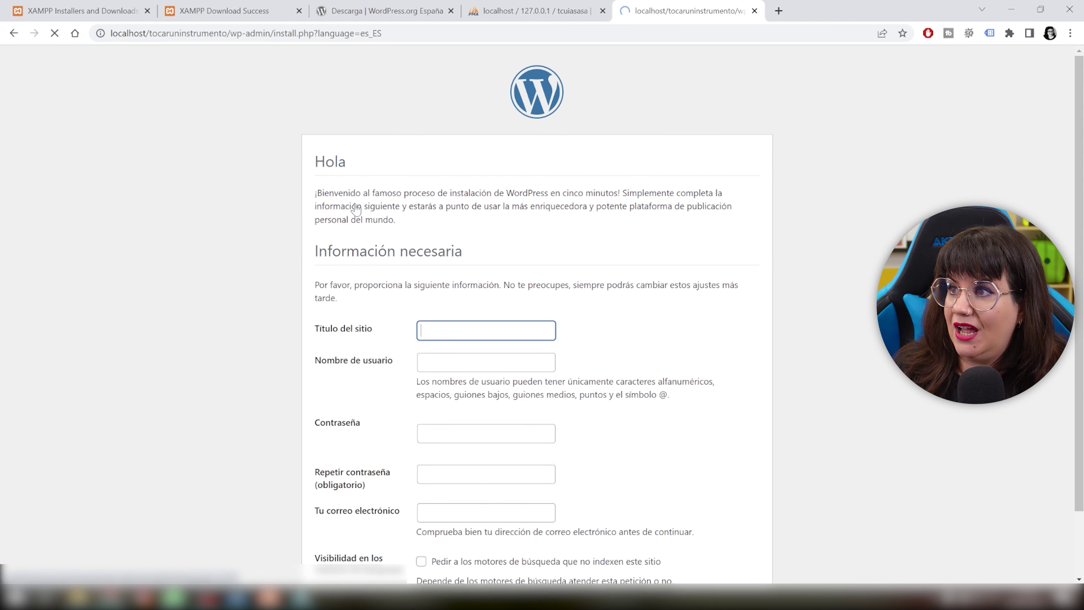
{"action": "scroll", "coordinate": [469, 227], "scroll_direction": "down", "scroll_amount": 2}
{"action": "left_click", "coordinate": [470, 255]}
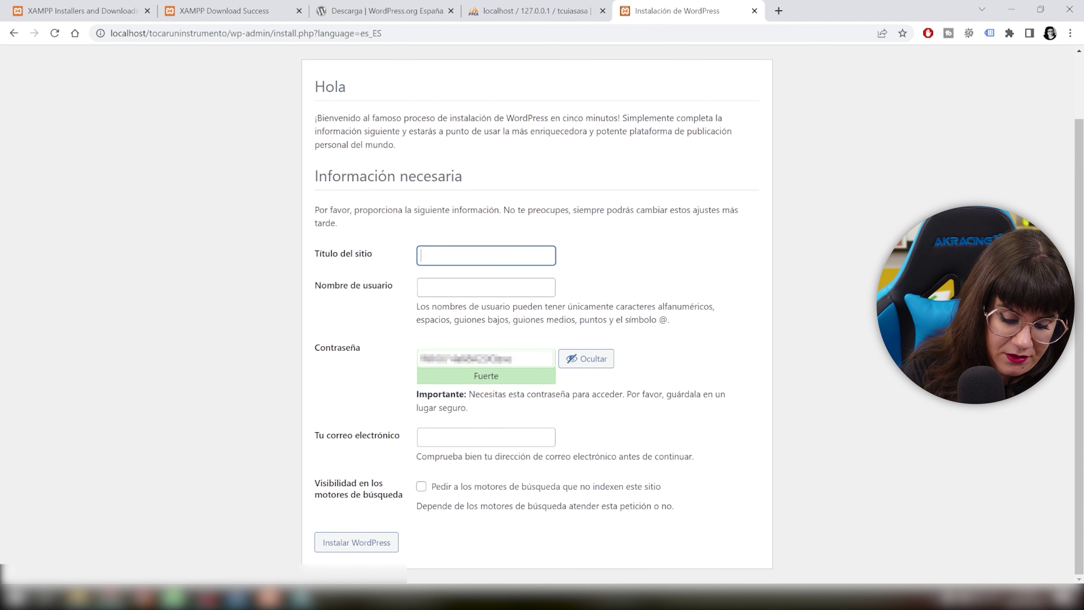
{"action": "type", "text": "toc"}
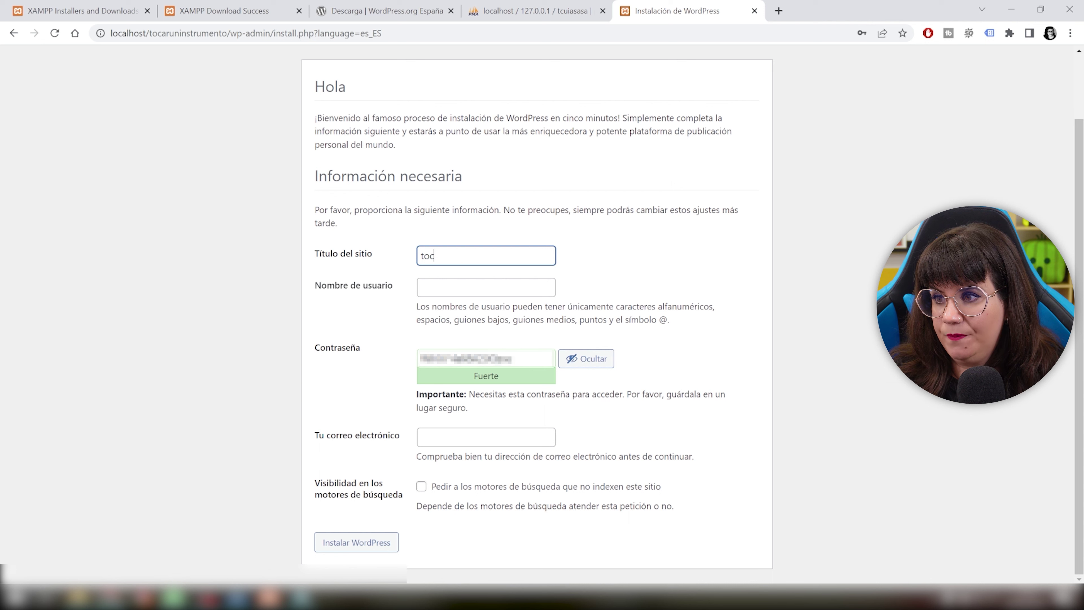
{"action": "type", "text": "aruninstrumento.com"}
{"action": "left_click", "coordinate": [486, 287]}
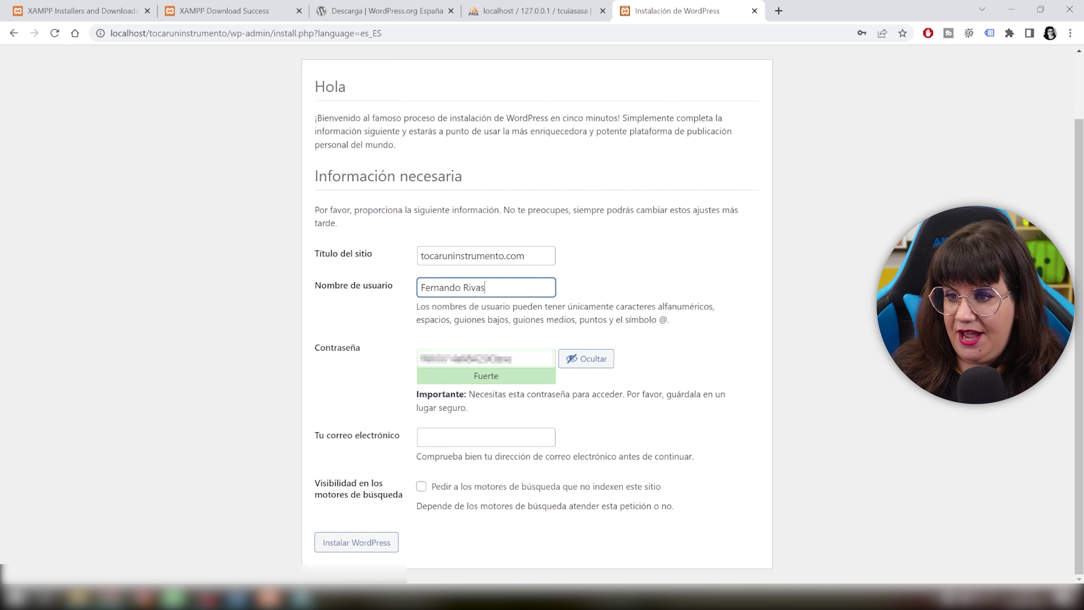
{"action": "left_click", "coordinate": [485, 436]}
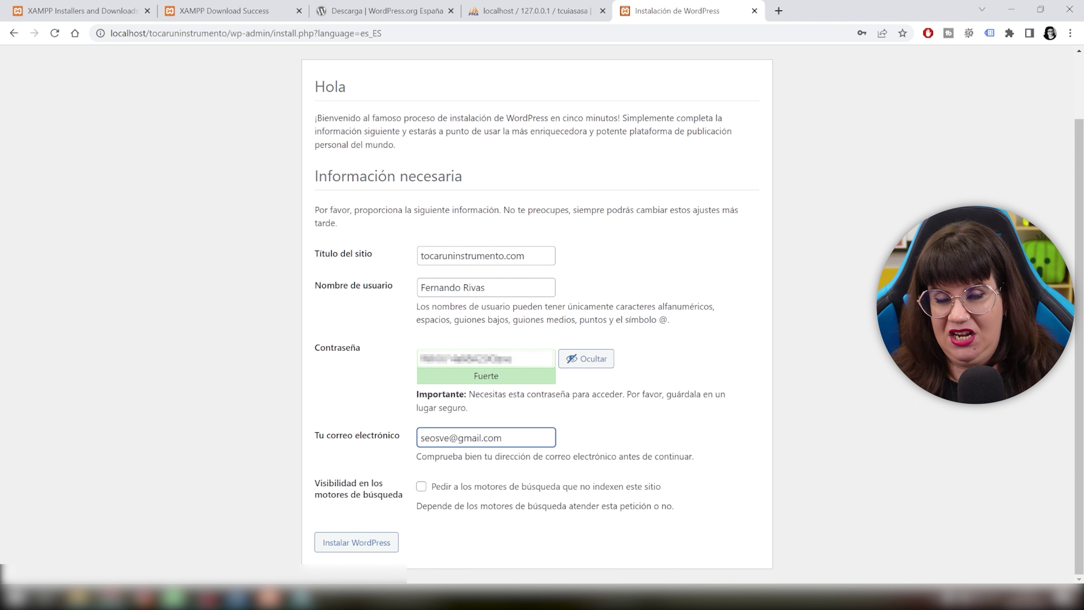
- Submit the WordPress installation form and continue to the site's login page
{"action": "left_click", "coordinate": [379, 549]}
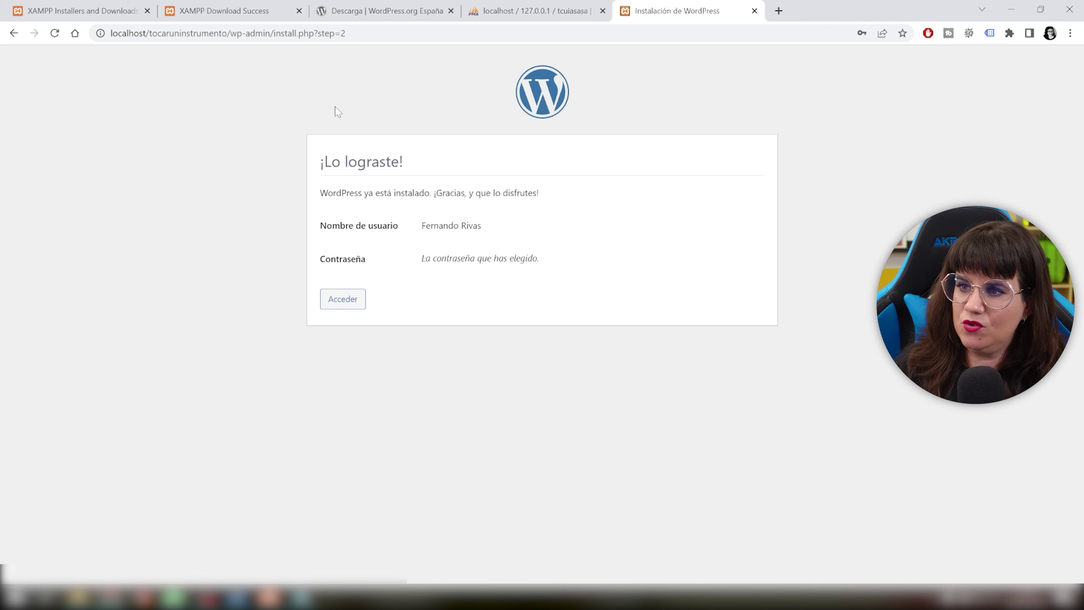
{"action": "left_click", "coordinate": [344, 303]}
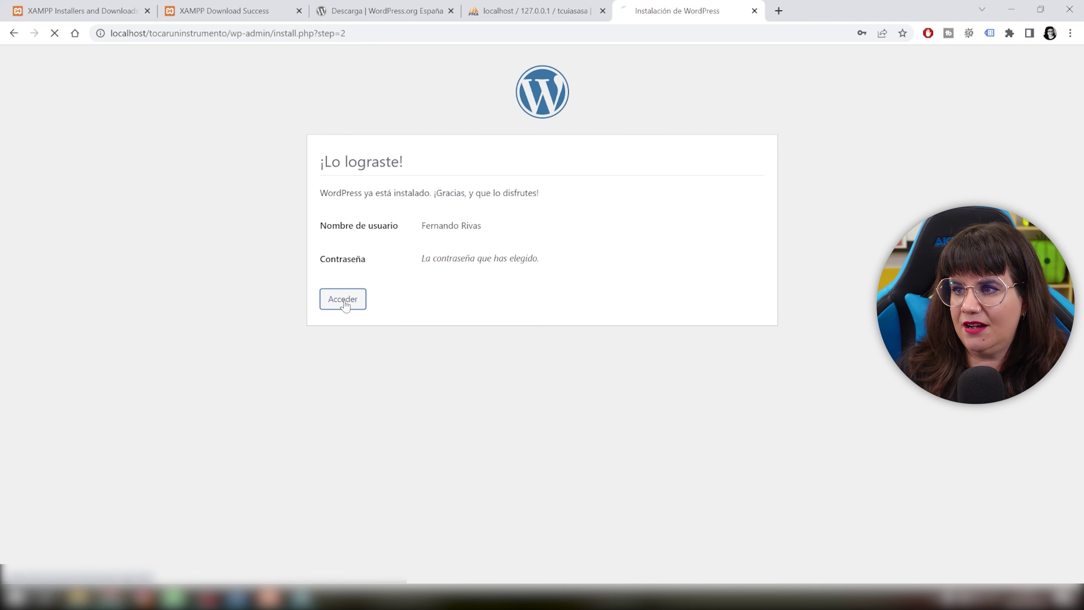
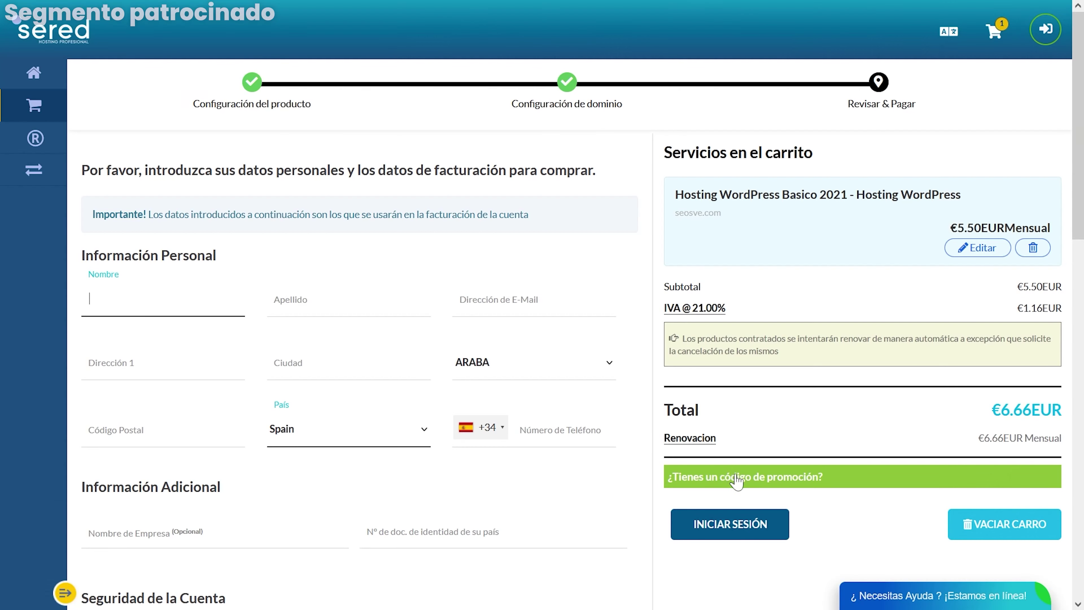
- Enter the promotion code seosve in the Sered hosting cart
{"action": "left_click", "coordinate": [728, 478]}
{"action": "type", "text": "seosve"}
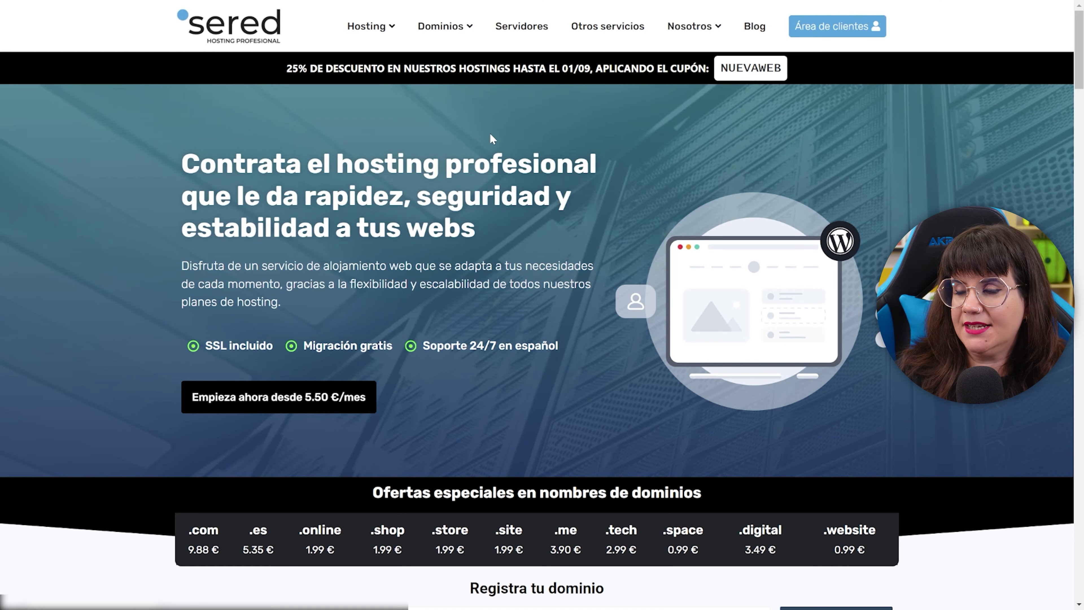
- Look up Sered's WordPress hosting plans and order the WordPress Básico plan
{"action": "mouse_move", "coordinate": [370, 28]}
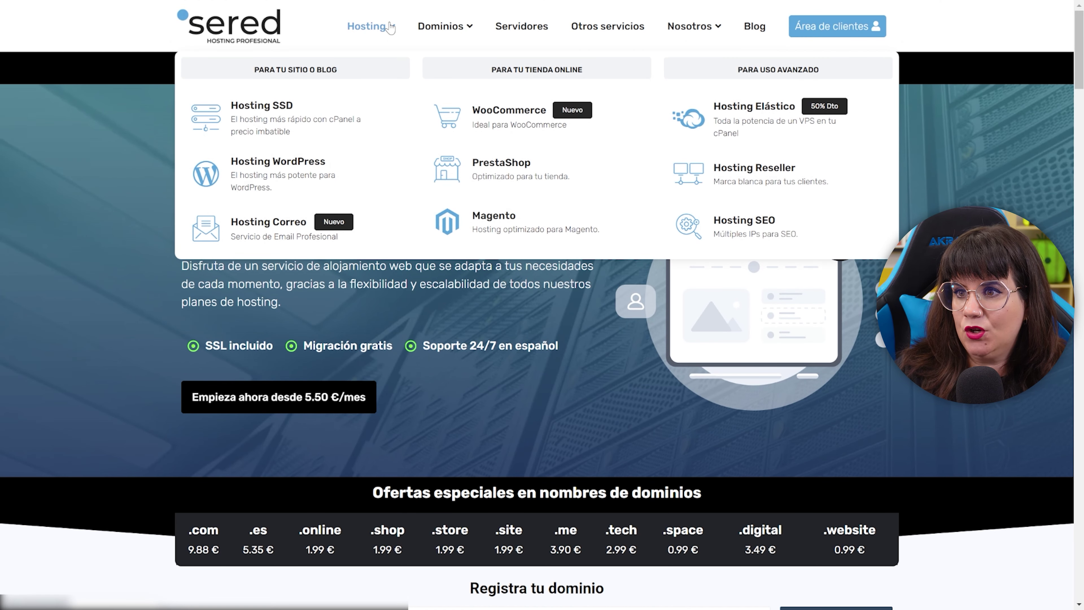
{"action": "left_click", "coordinate": [265, 174]}
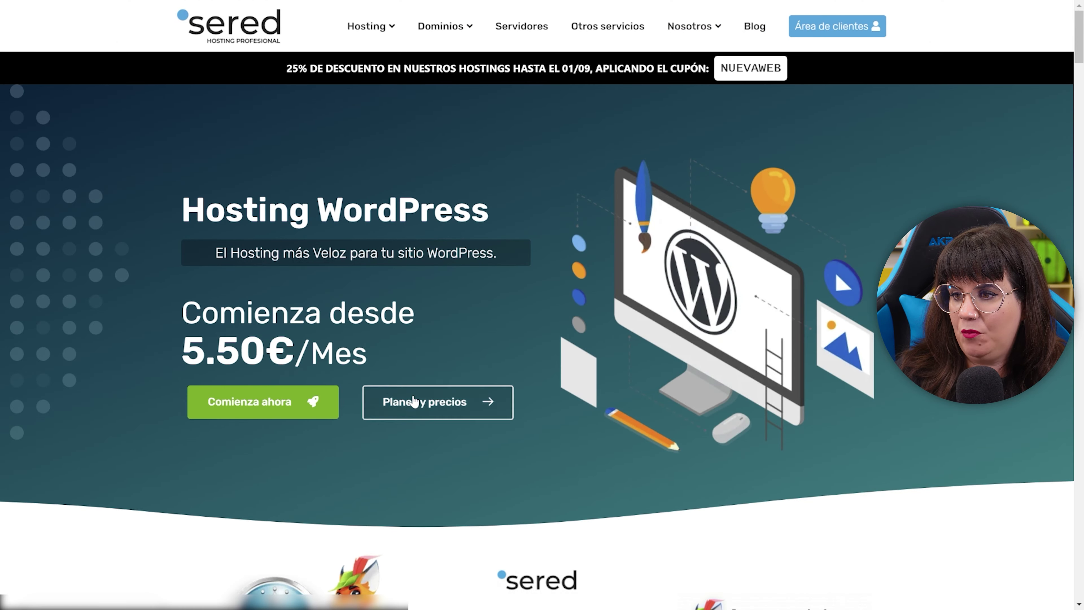
{"action": "left_click", "coordinate": [436, 409]}
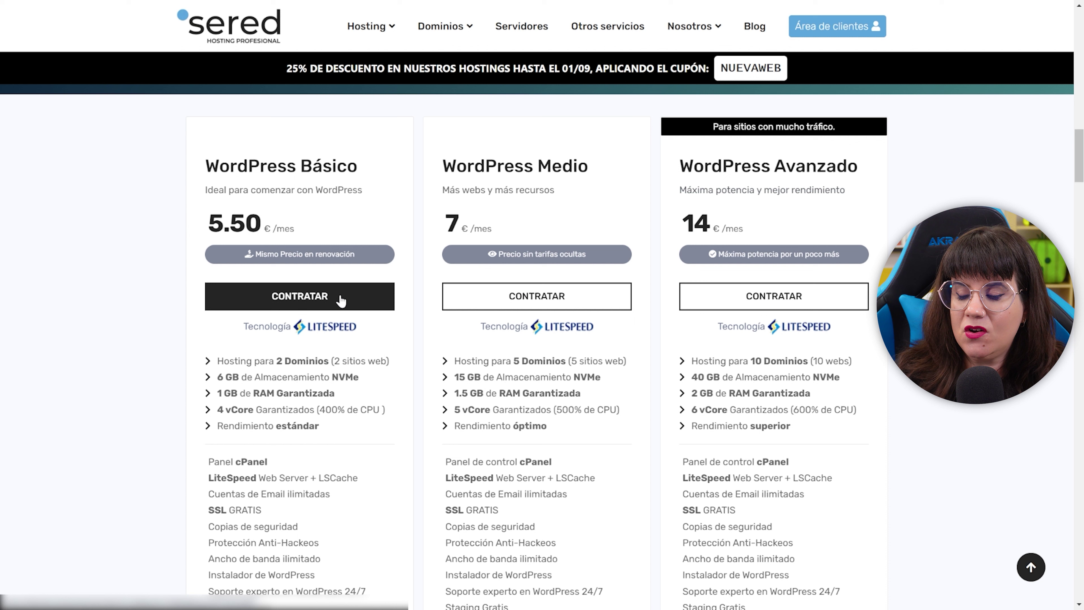
{"action": "left_click", "coordinate": [334, 311]}
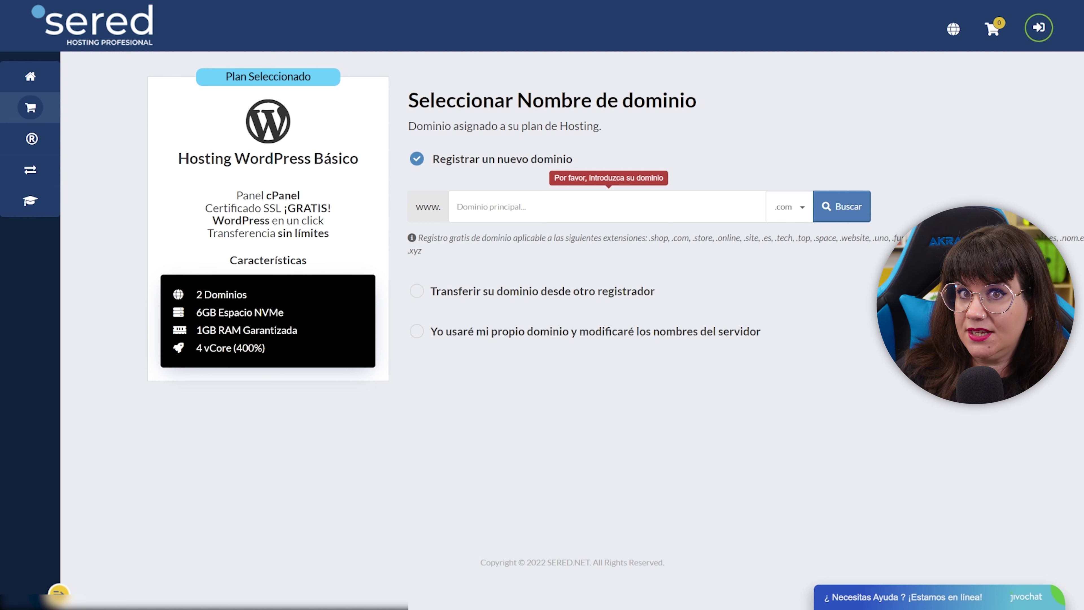
- Assign the already owned domain tocaruninstrumento.com to the plan and continue with the annual billing cycle
{"action": "type", "text": "tocaruninstrumento"}
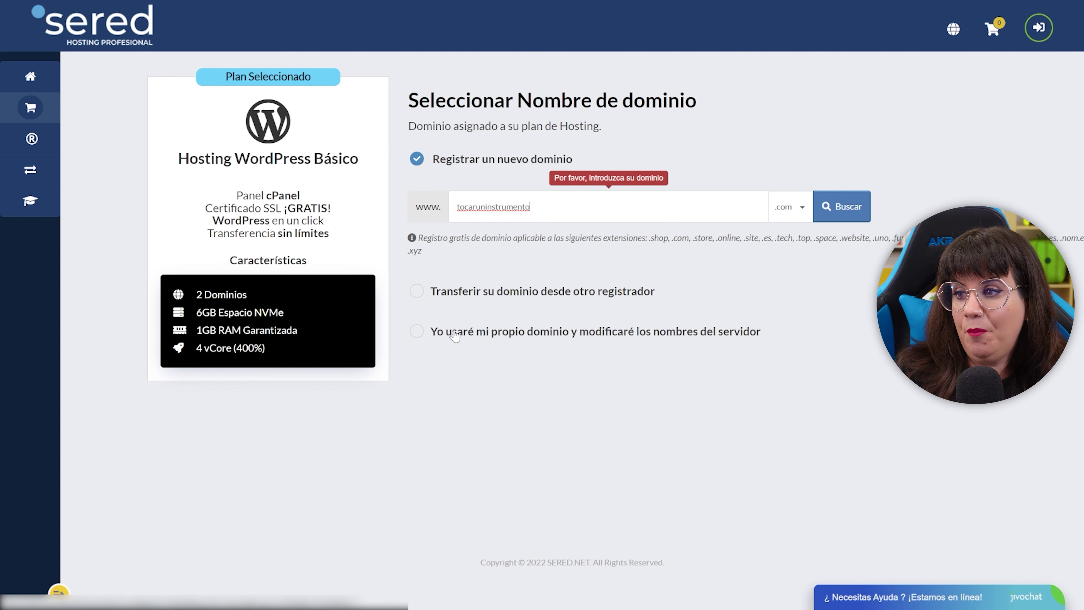
{"action": "left_click", "coordinate": [417, 332]}
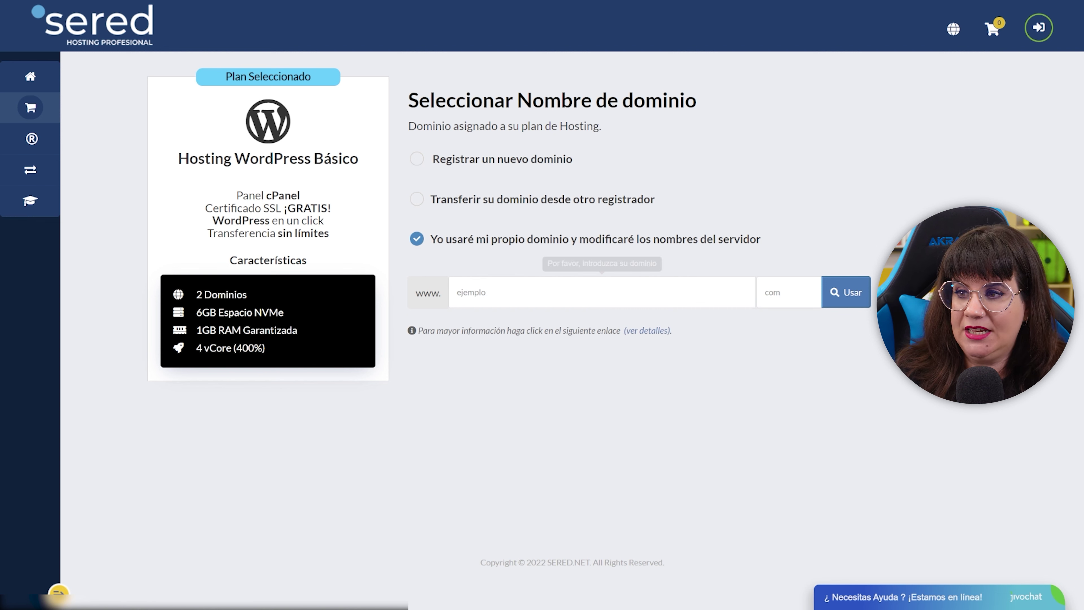
{"action": "type", "text": "tocaruninstrumento"}
{"action": "left_click", "coordinate": [862, 301]}
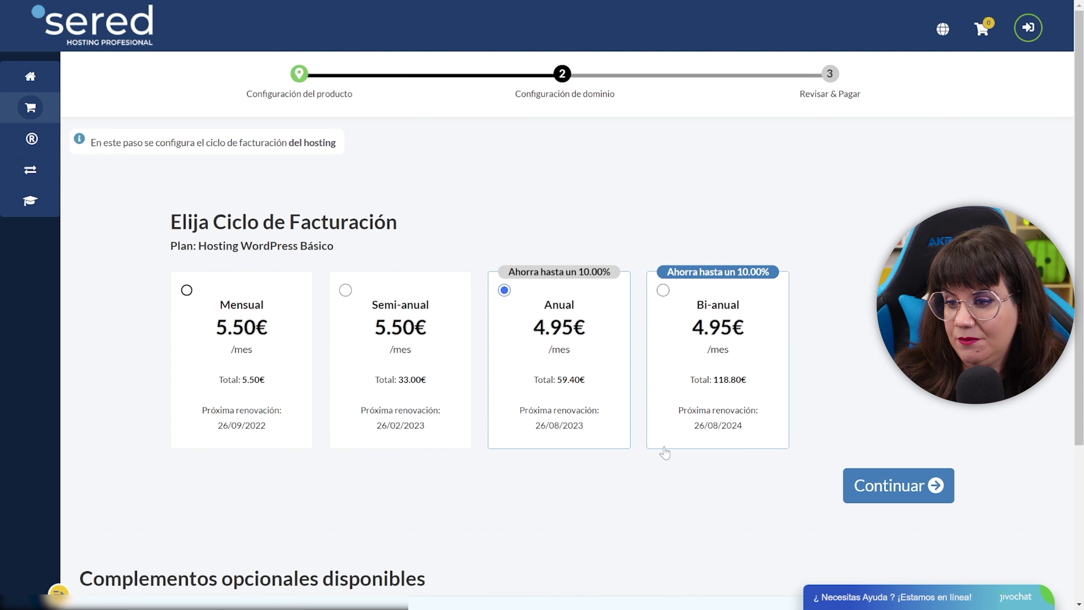
{"action": "left_click", "coordinate": [879, 480]}
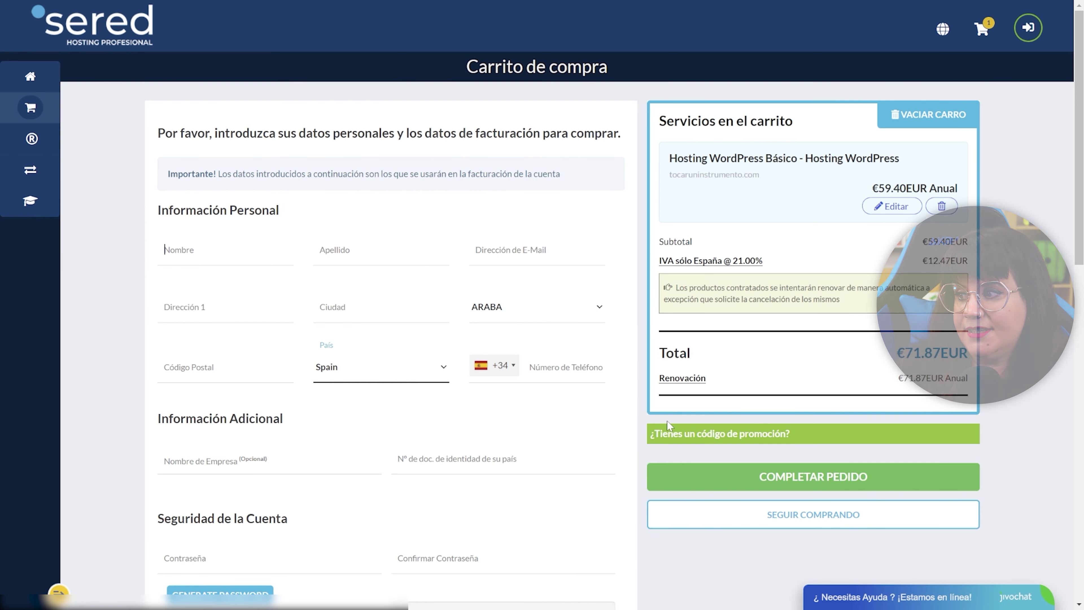
- Apply the promotion code seosveanual to the order and review the discount details
{"action": "left_click", "coordinate": [687, 438]}
{"action": "type", "text": "seosveanual"}
{"action": "left_click", "coordinate": [882, 487]}
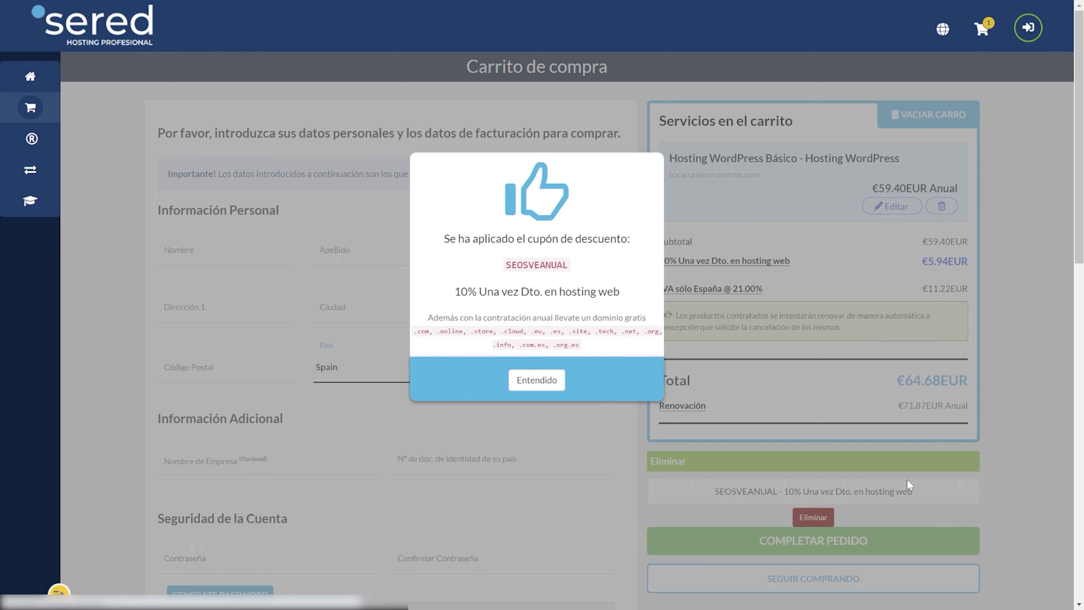
{"action": "left_click_drag", "start_coordinate": [444, 238], "coordinate": [634, 239]}
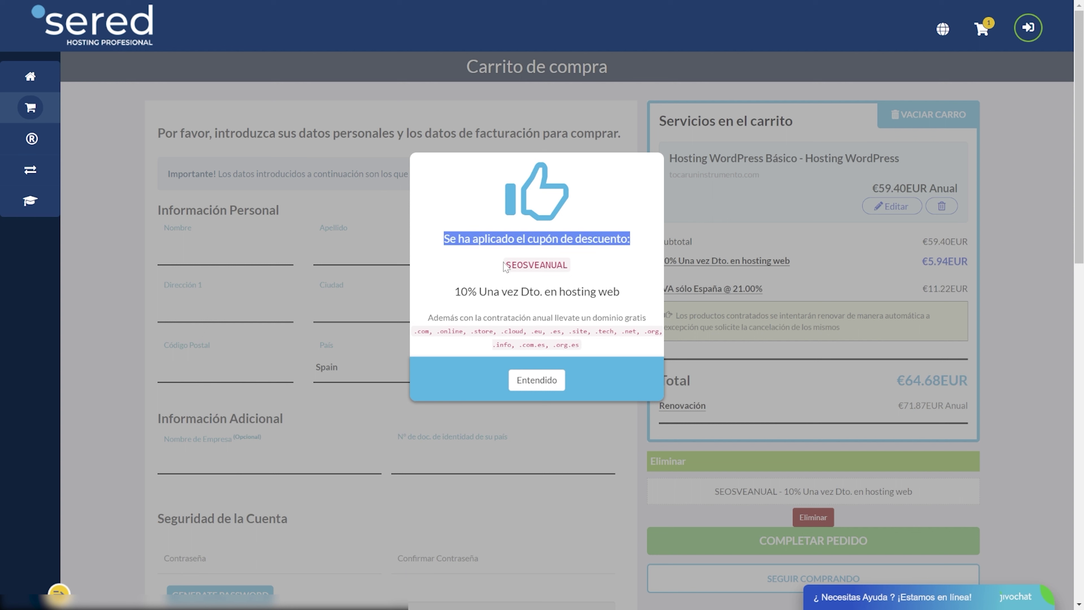
{"action": "left_click_drag", "start_coordinate": [453, 292], "coordinate": [624, 304]}
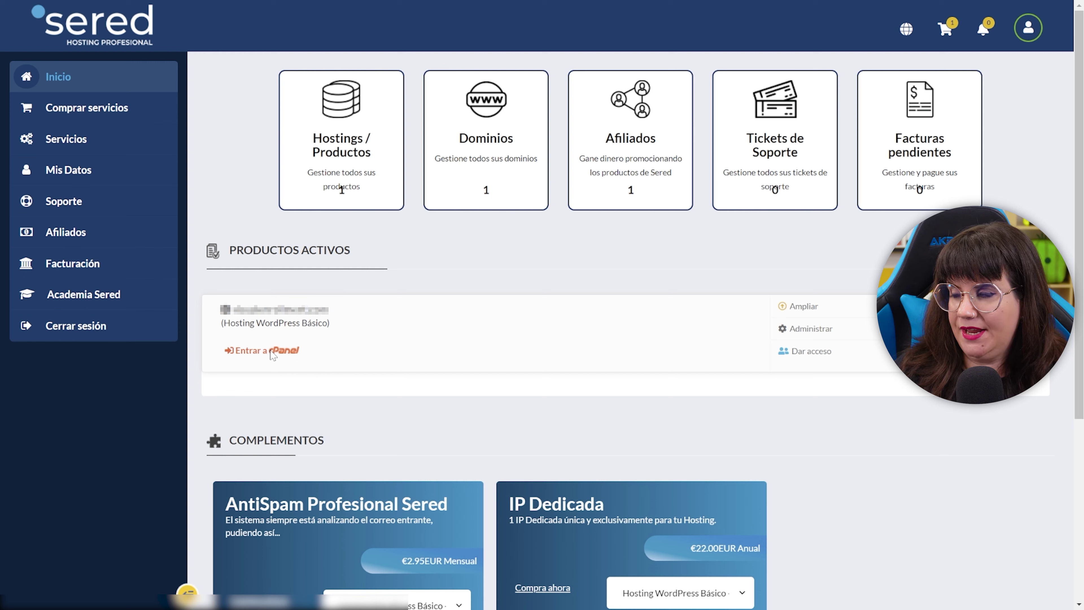
- Enter cPanel from the Sered client area and start a WordPress installation with Installatron
{"action": "left_click", "coordinate": [273, 351]}
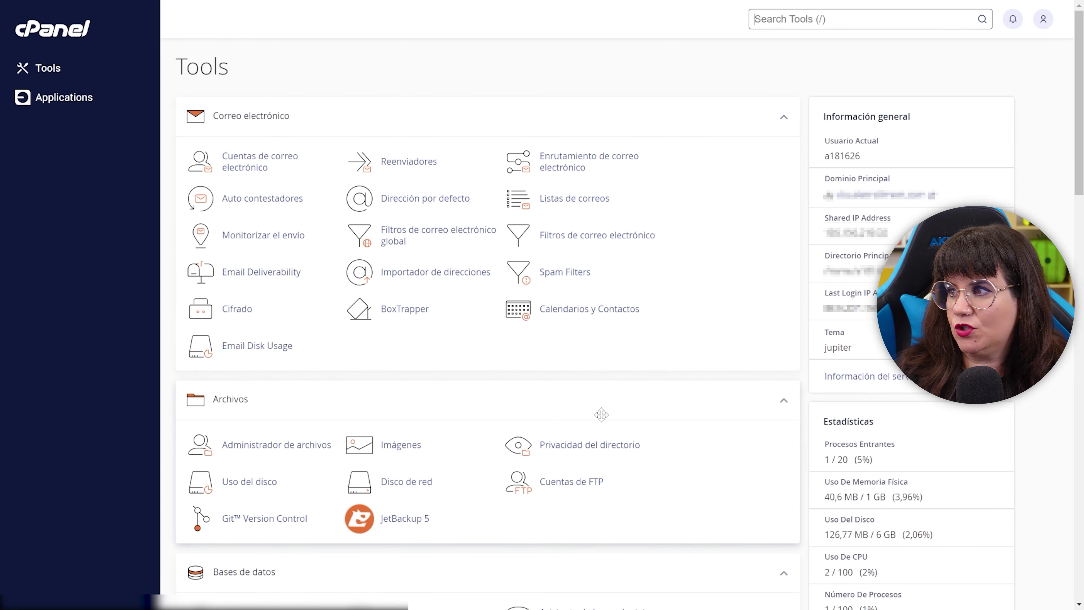
{"action": "scroll", "coordinate": [601, 414], "scroll_direction": "down", "scroll_amount": 15}
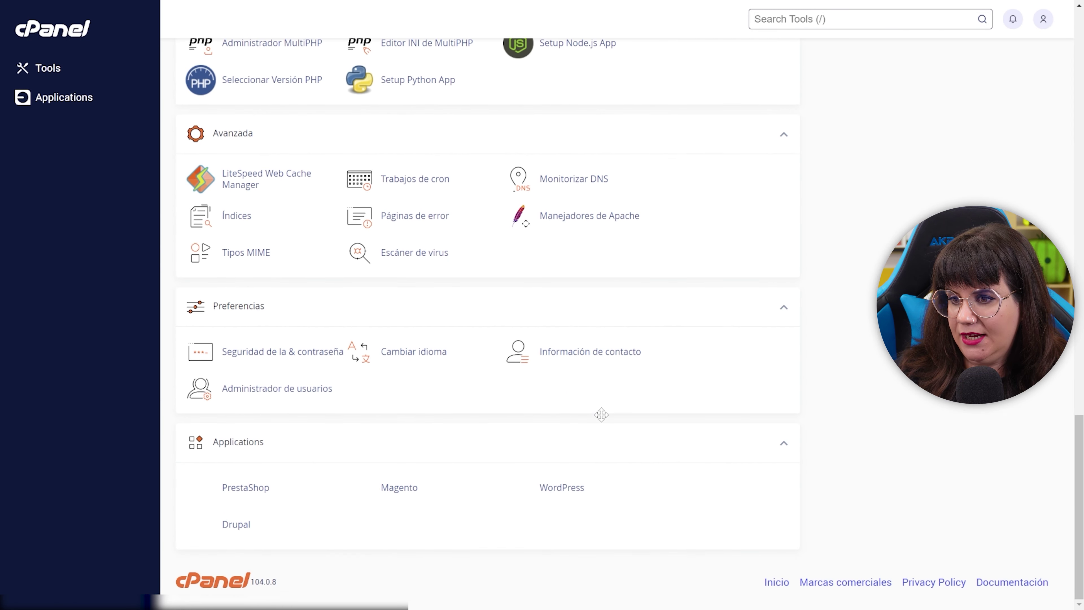
{"action": "left_click", "coordinate": [571, 492]}
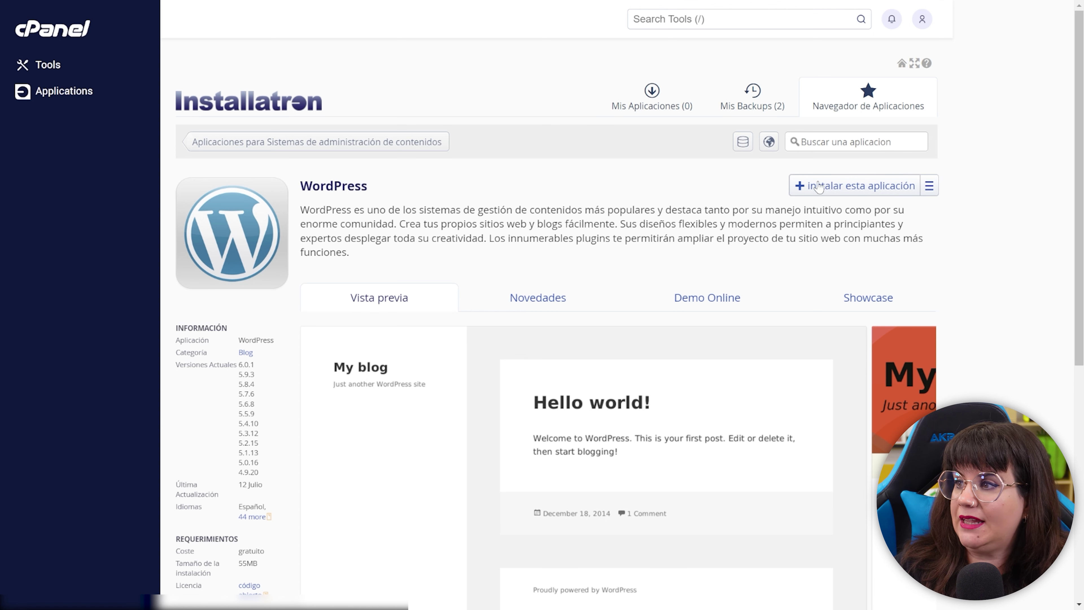
{"action": "left_click", "coordinate": [832, 186]}
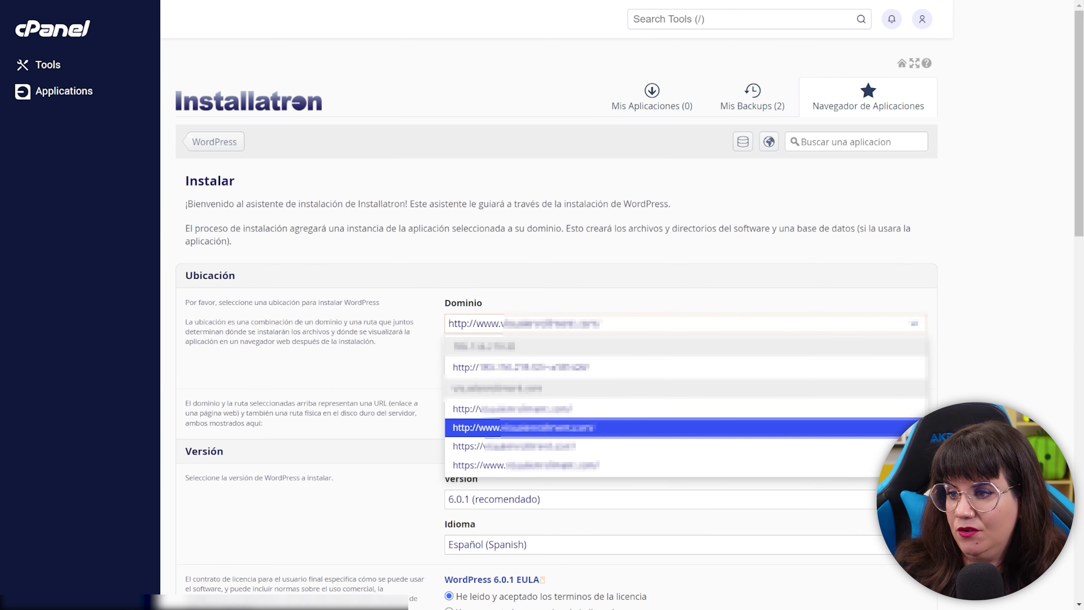
{"action": "left_click", "coordinate": [465, 466]}
{"action": "left_click_drag", "start_coordinate": [468, 369], "coordinate": [412, 364]}
{"action": "key", "text": "BackSpace"}
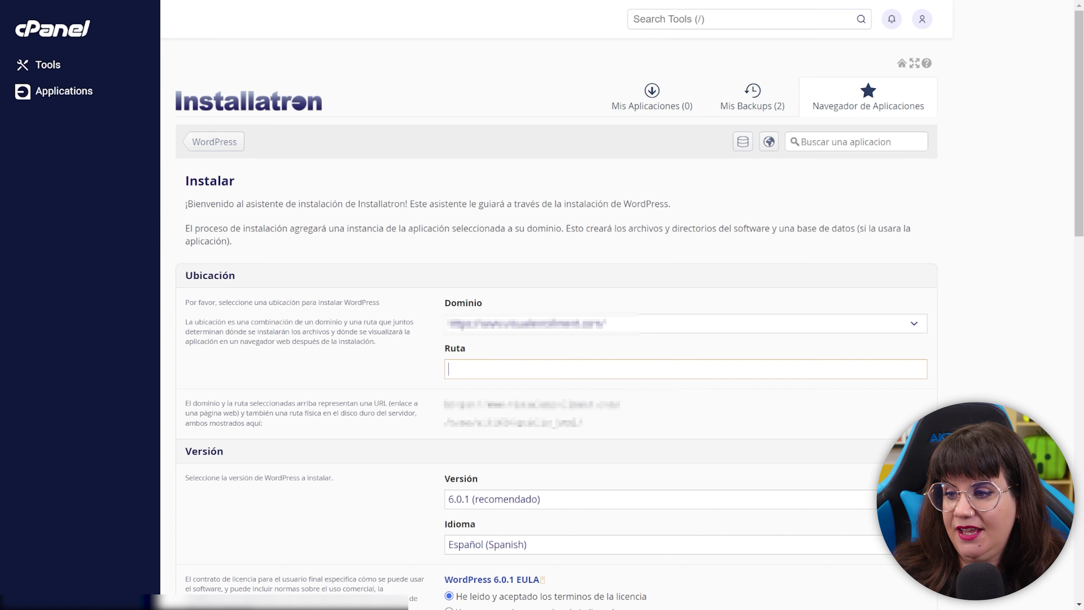
- Keep WordPress version 6.0.1 and the Español (Spanish) language, and set automatic updating to not update automatically
{"action": "scroll", "coordinate": [477, 308], "scroll_direction": "down", "scroll_amount": 4}
{"action": "left_click", "coordinate": [491, 308]}
{"action": "left_click", "coordinate": [477, 351]}
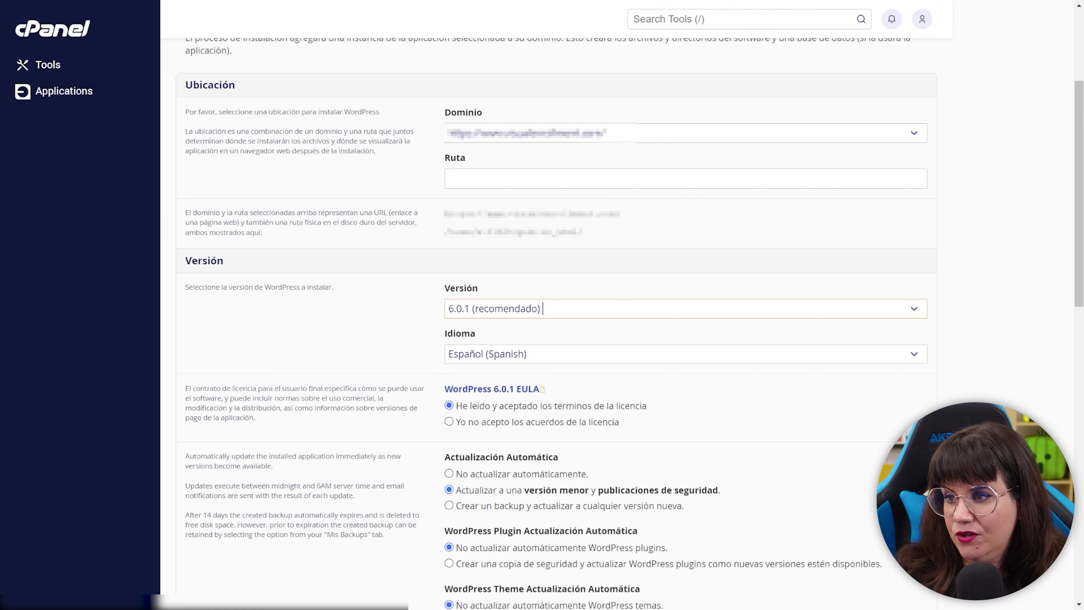
{"action": "scroll", "coordinate": [497, 312], "scroll_direction": "down", "scroll_amount": 3}
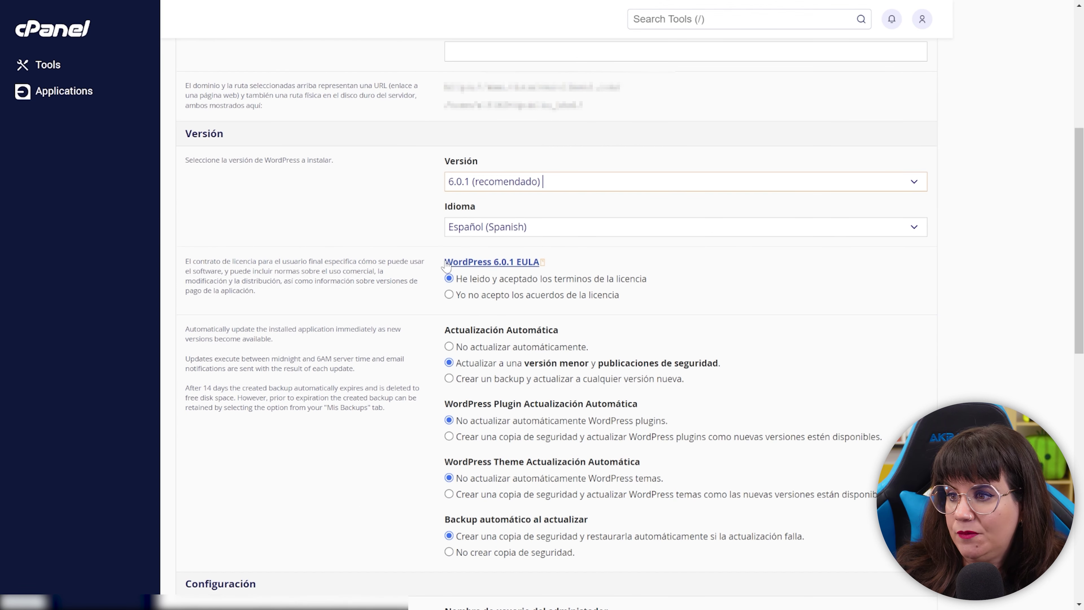
{"action": "scroll", "coordinate": [446, 265], "scroll_direction": "down", "scroll_amount": 2}
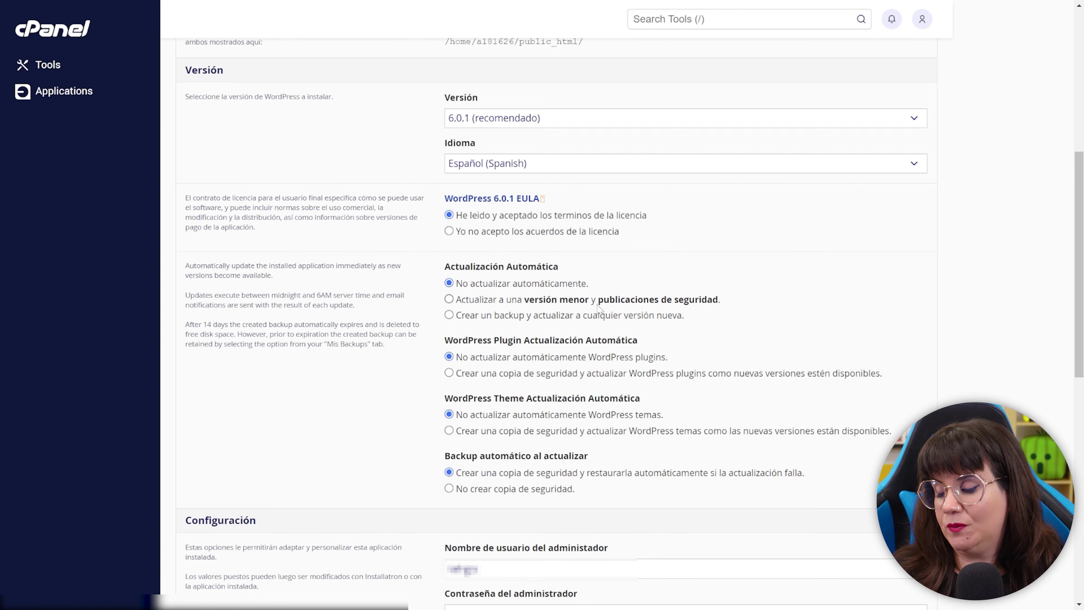
- Review the plugin, theme and backup update options, the administrator credentials with the password revealed, and the site title
{"action": "scroll", "coordinate": [598, 308], "scroll_direction": "down", "scroll_amount": 3}
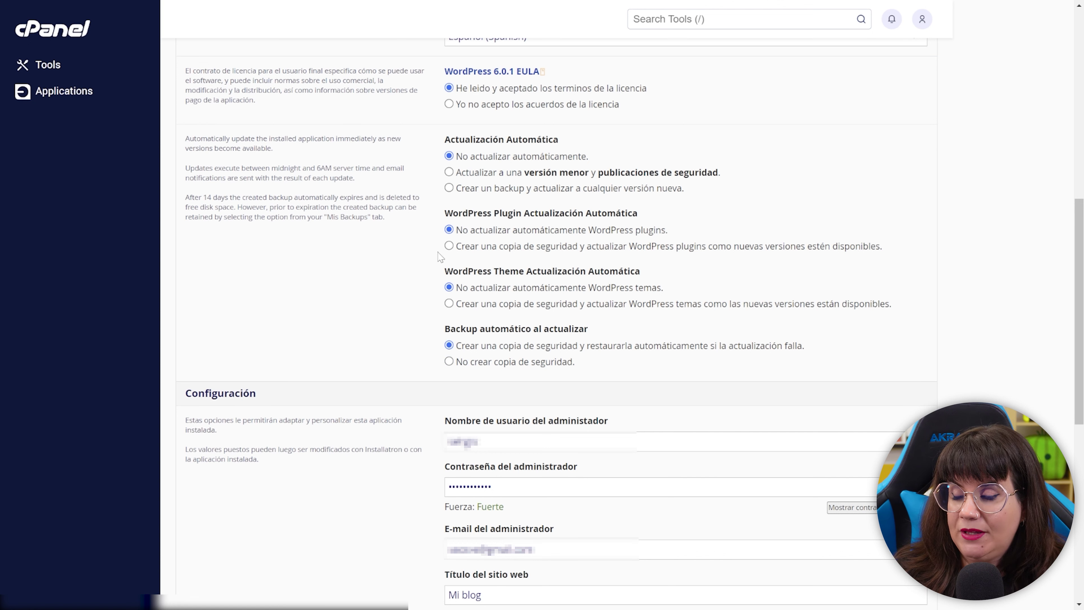
{"action": "scroll", "coordinate": [420, 267], "scroll_direction": "down", "scroll_amount": 1}
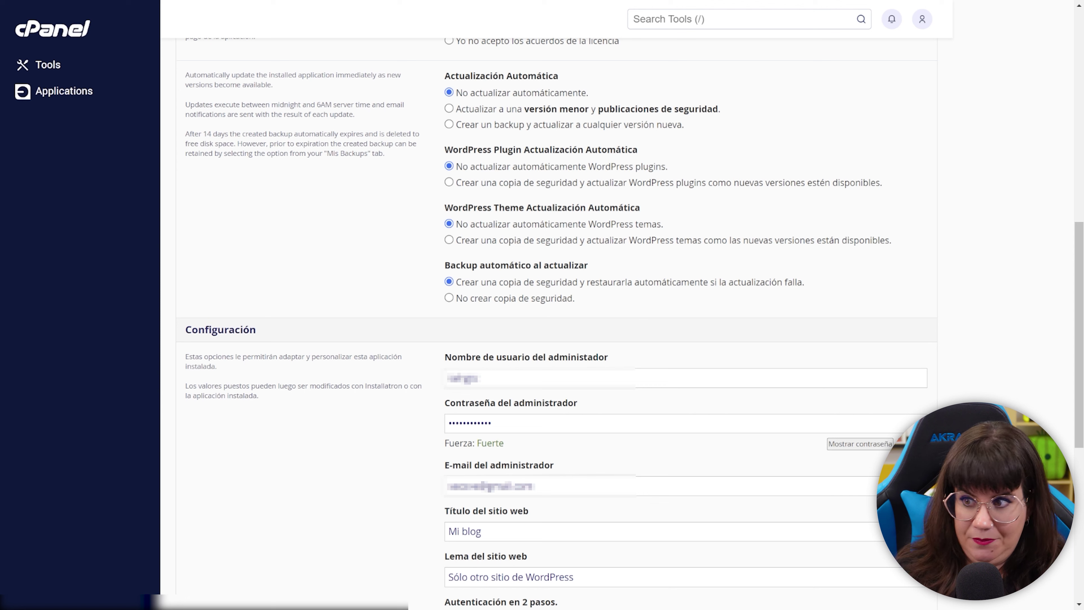
{"action": "scroll", "coordinate": [551, 310], "scroll_direction": "down", "scroll_amount": 1}
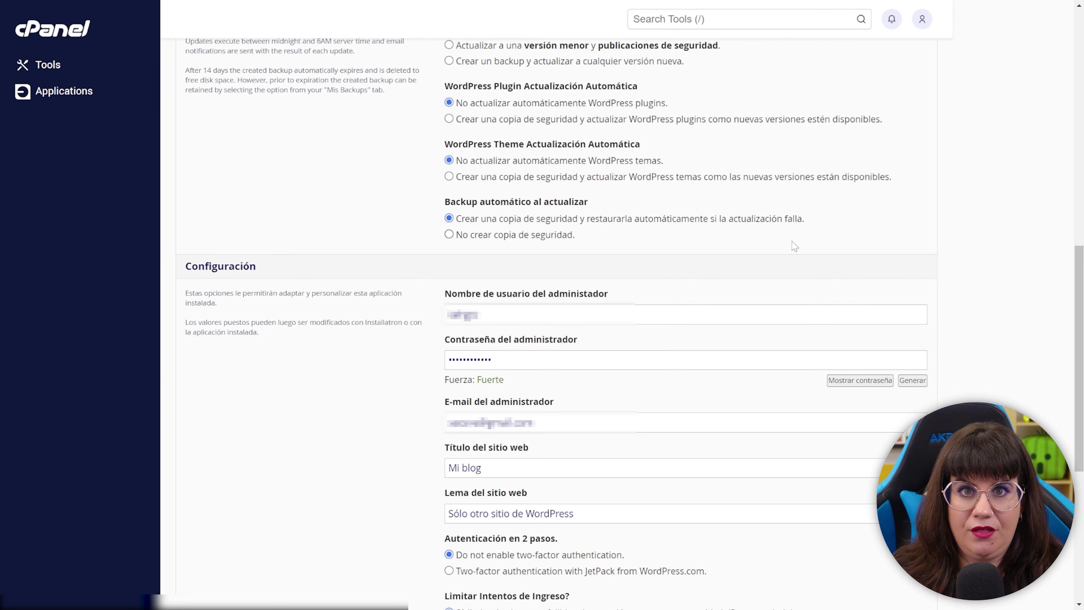
{"action": "scroll", "coordinate": [543, 283], "scroll_direction": "down", "scroll_amount": 1}
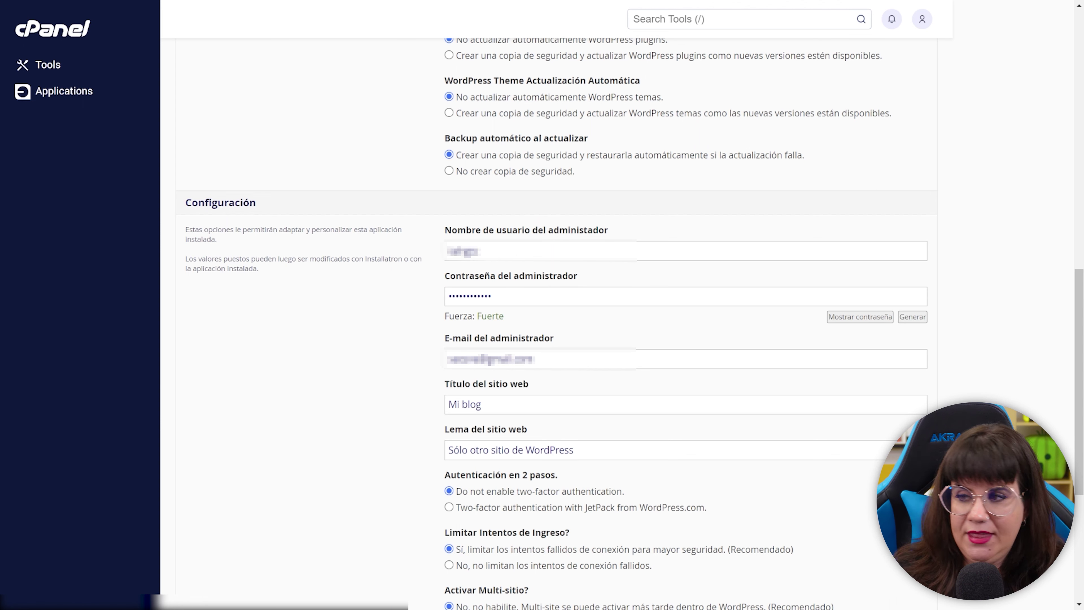
{"action": "left_click_drag", "start_coordinate": [480, 252], "coordinate": [434, 255]}
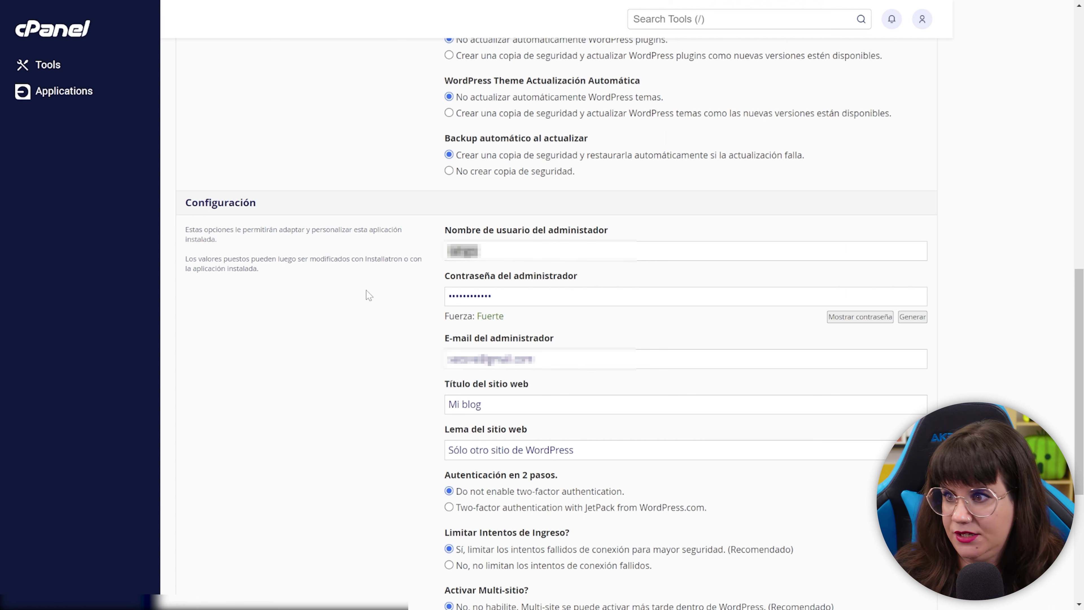
{"action": "left_click", "coordinate": [882, 317]}
{"action": "left_click_drag", "start_coordinate": [512, 296], "coordinate": [346, 293]}
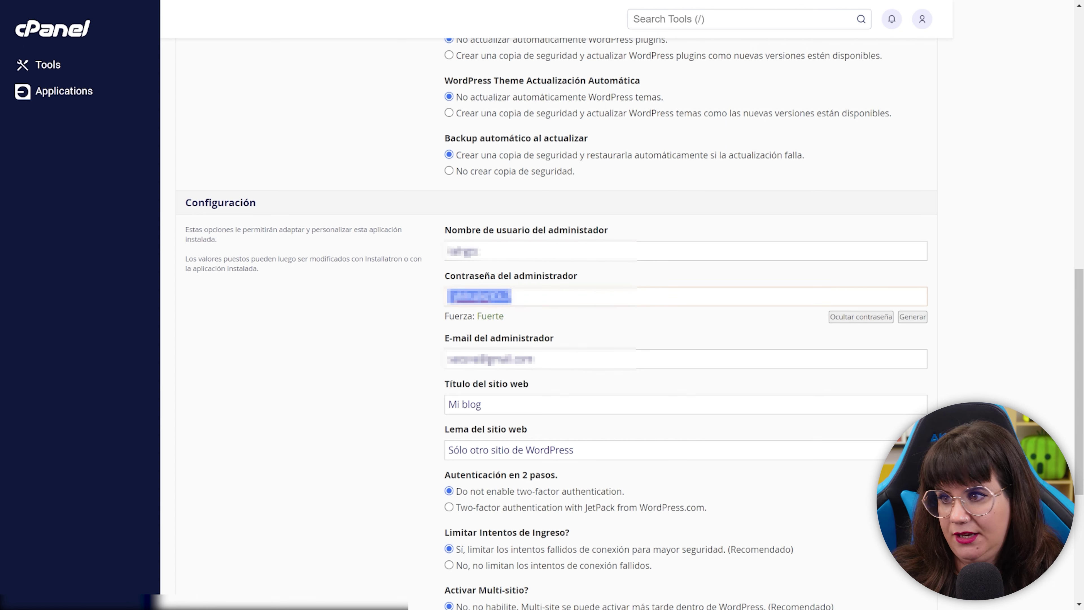
{"action": "scroll", "coordinate": [554, 299], "scroll_direction": "down", "scroll_amount": 3}
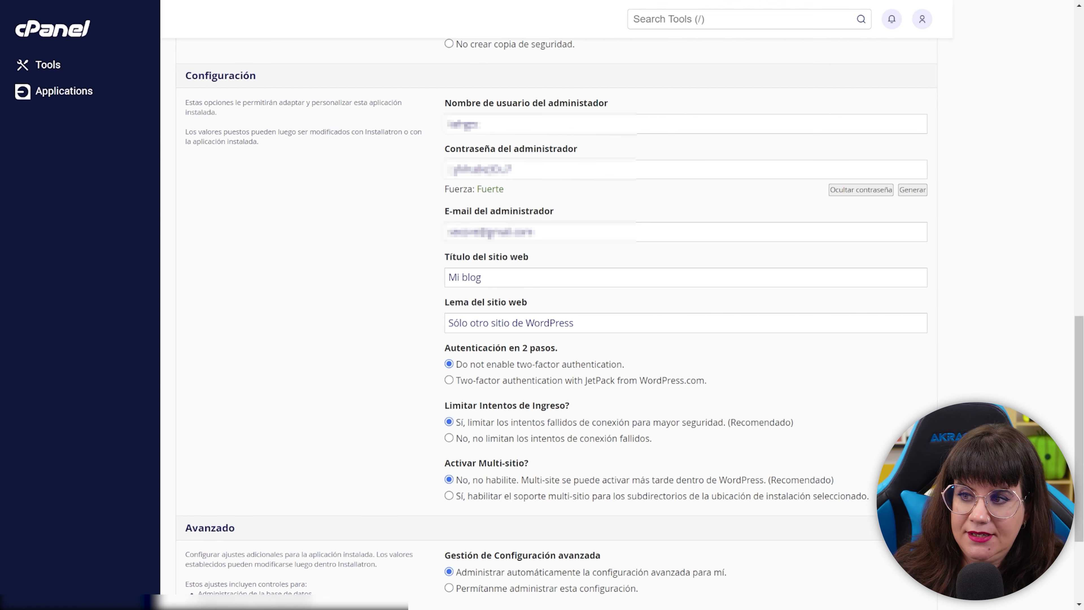
{"action": "left_click_drag", "start_coordinate": [496, 277], "coordinate": [386, 276]}
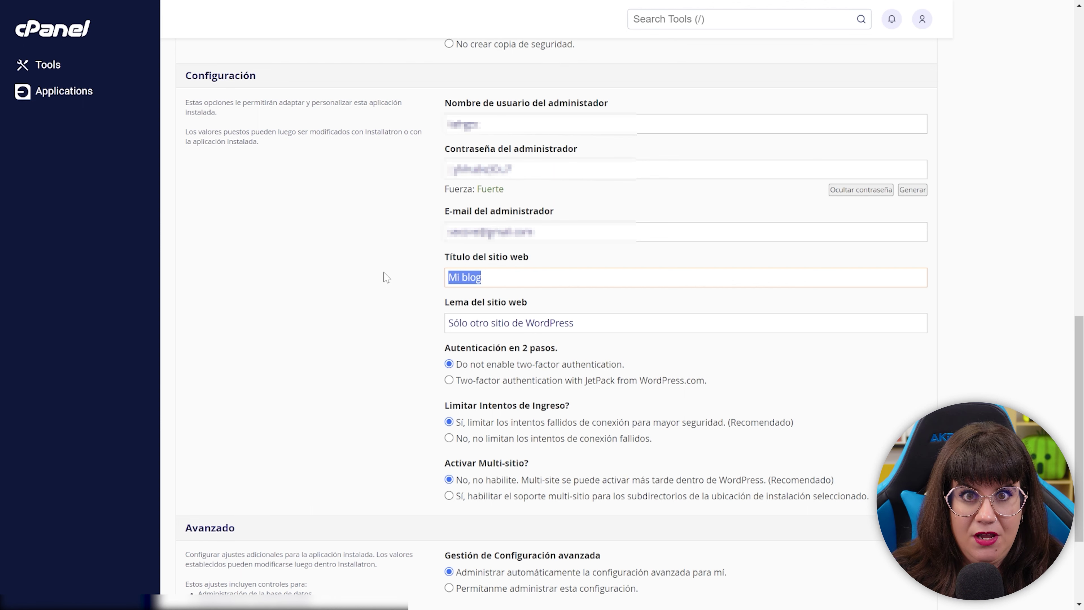
- Turn off the limit on failed login attempts
{"action": "scroll", "coordinate": [386, 276], "scroll_direction": "down", "scroll_amount": 3}
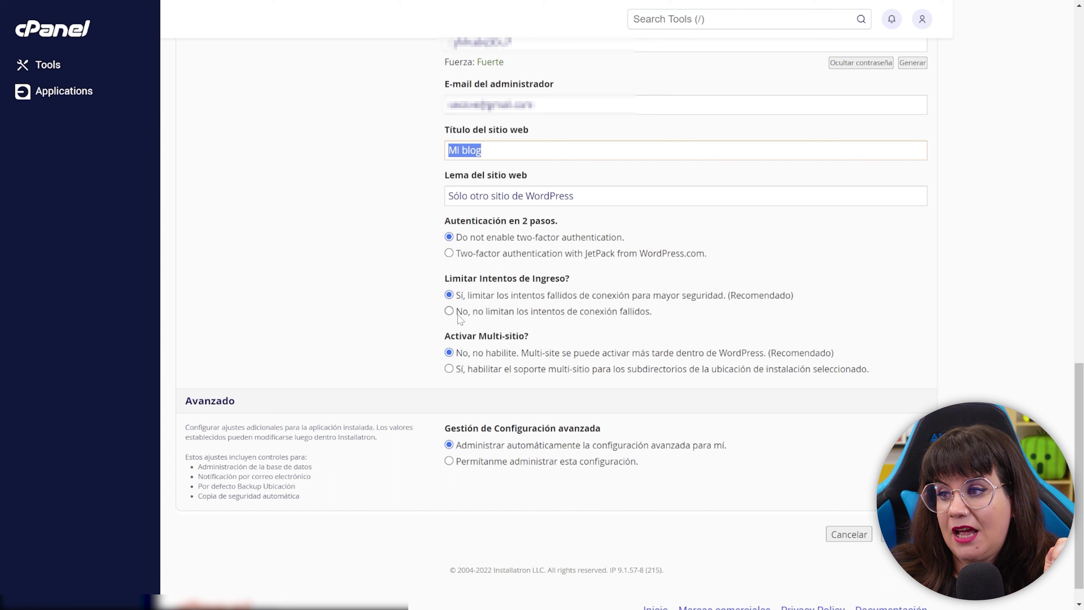
{"action": "left_click", "coordinate": [449, 311]}
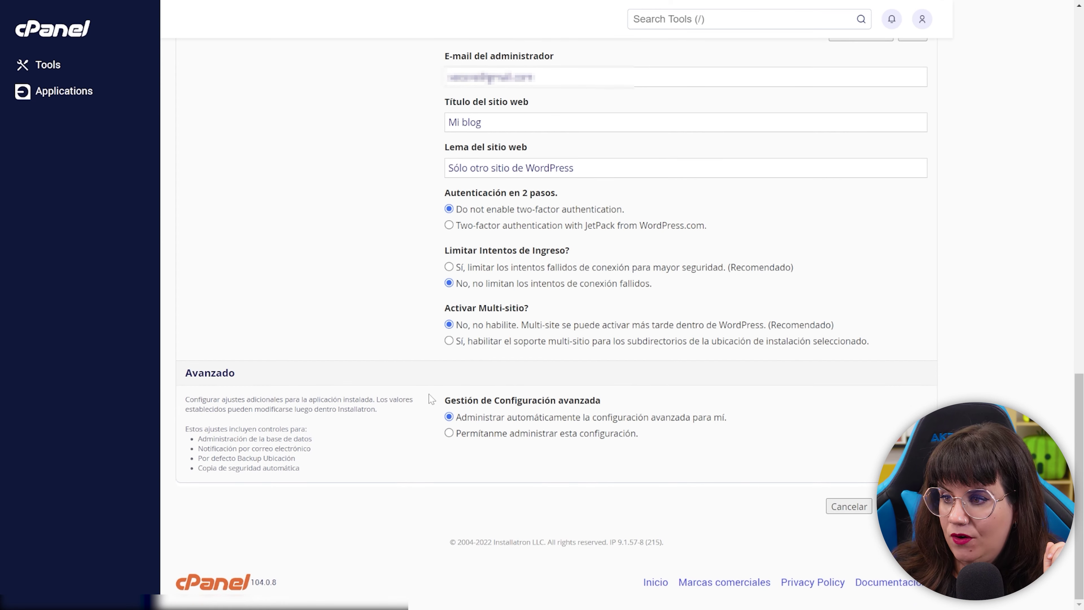
- Choose to manage the advanced configuration manually and set automatic backups to 1 weekly plus 1 monthly
{"action": "left_click", "coordinate": [449, 433]}
{"action": "scroll", "coordinate": [678, 401], "scroll_direction": "down", "scroll_amount": 6}
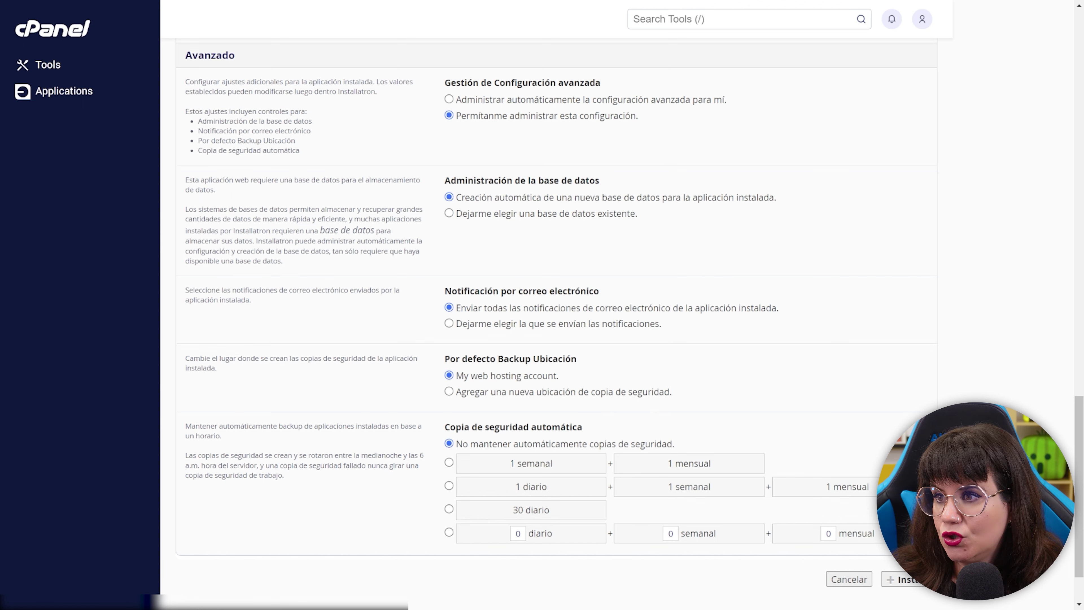
{"action": "scroll", "coordinate": [529, 258], "scroll_direction": "down", "scroll_amount": 2}
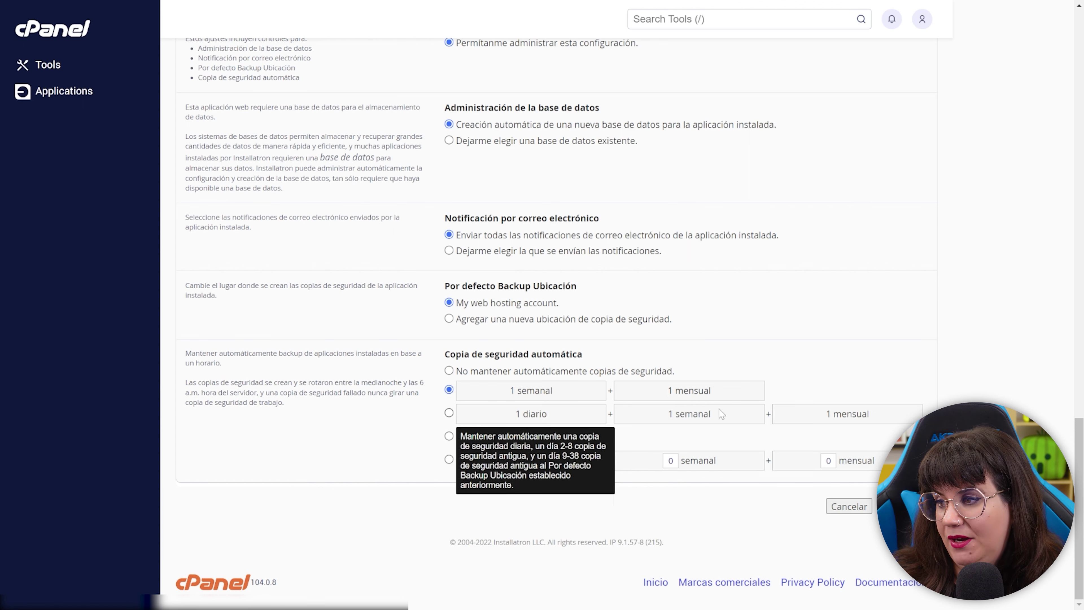
- Choose not to keep automatic backups and install WordPress with the configured options
{"action": "left_click", "coordinate": [449, 413]}
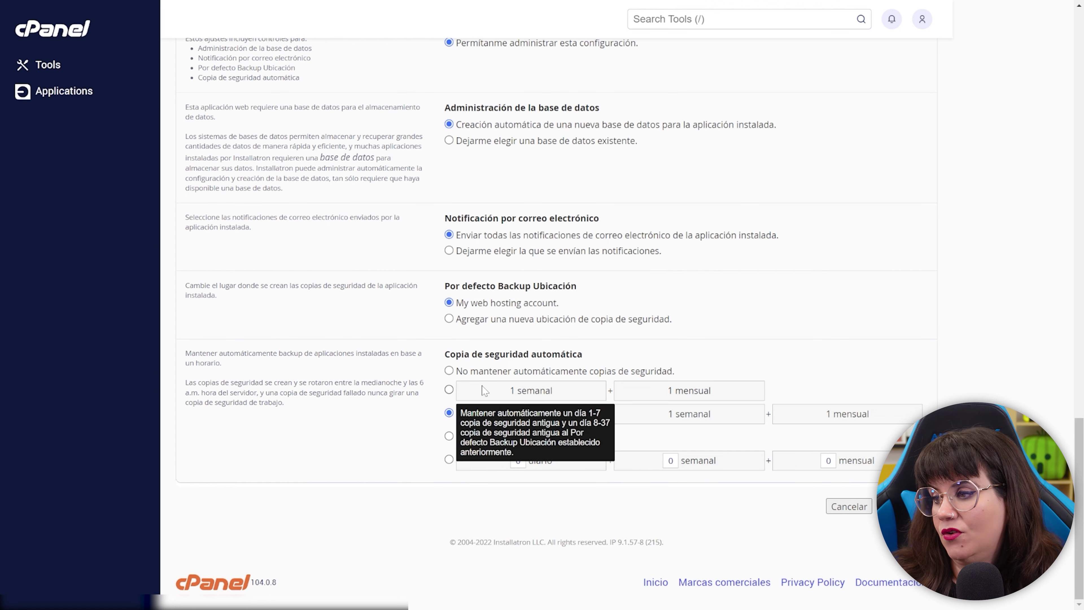
{"action": "left_click", "coordinate": [449, 370]}
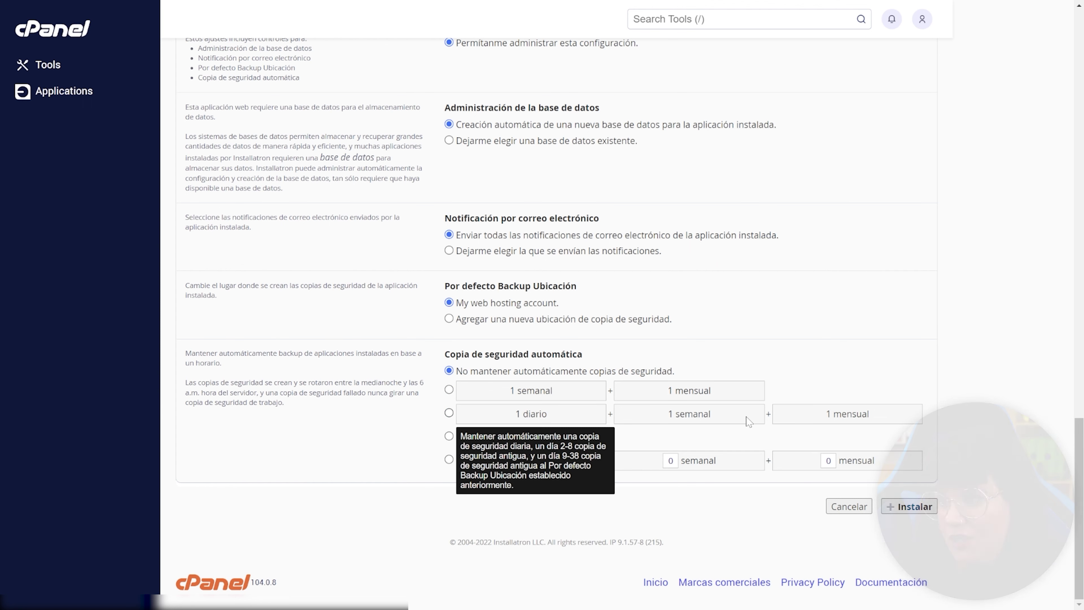
{"action": "left_click", "coordinate": [925, 506]}
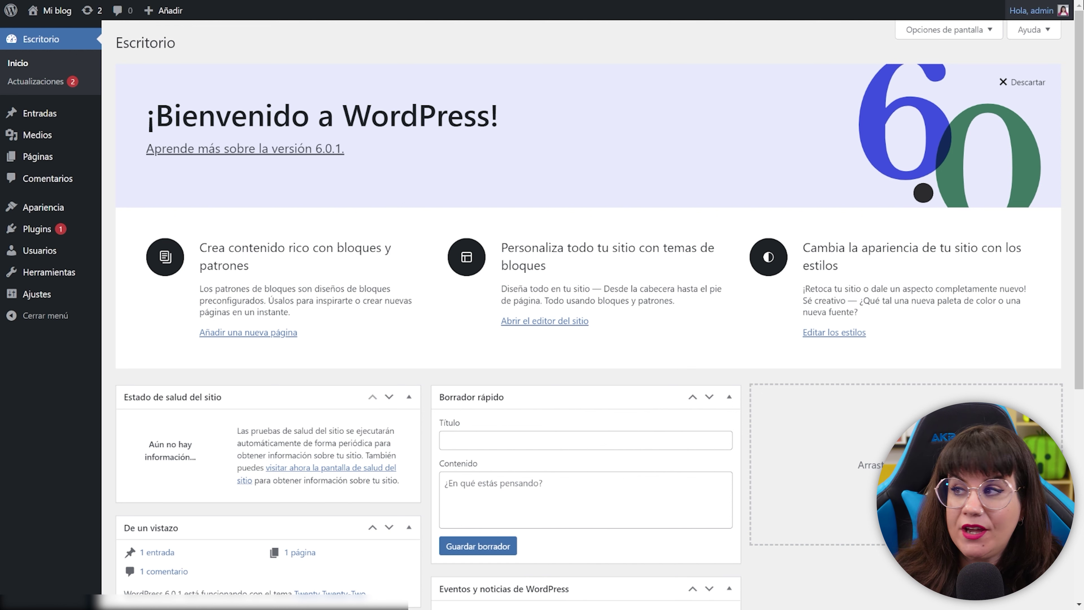
- View the new site's public front page and its Sample Page, and return to the admin dashboard
{"action": "mouse_move", "coordinate": [1061, 18]}
{"action": "left_click", "coordinate": [972, 84]}
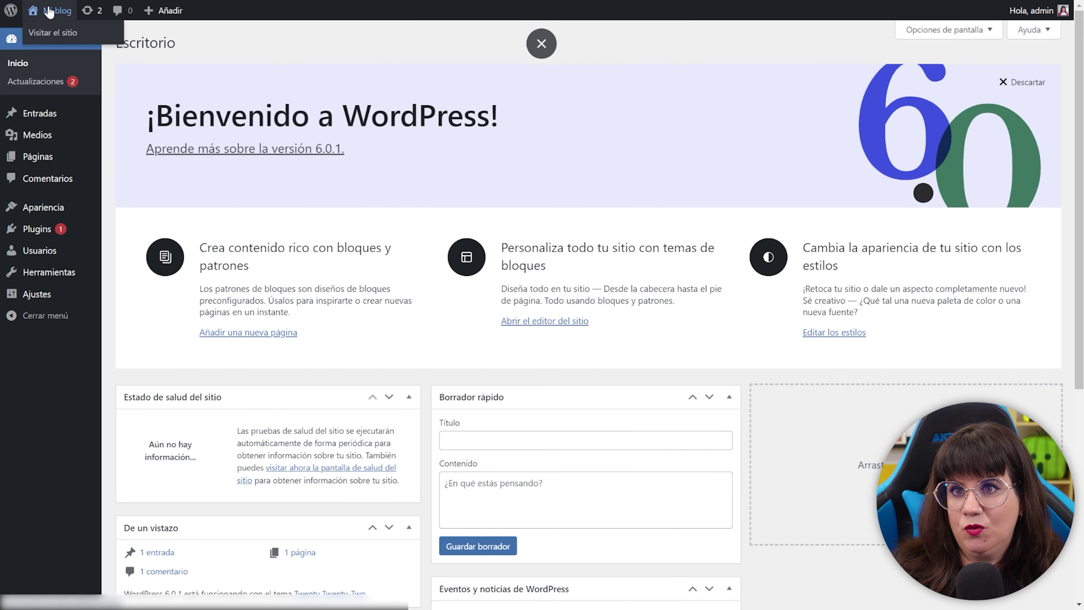
{"action": "left_click", "coordinate": [50, 12]}
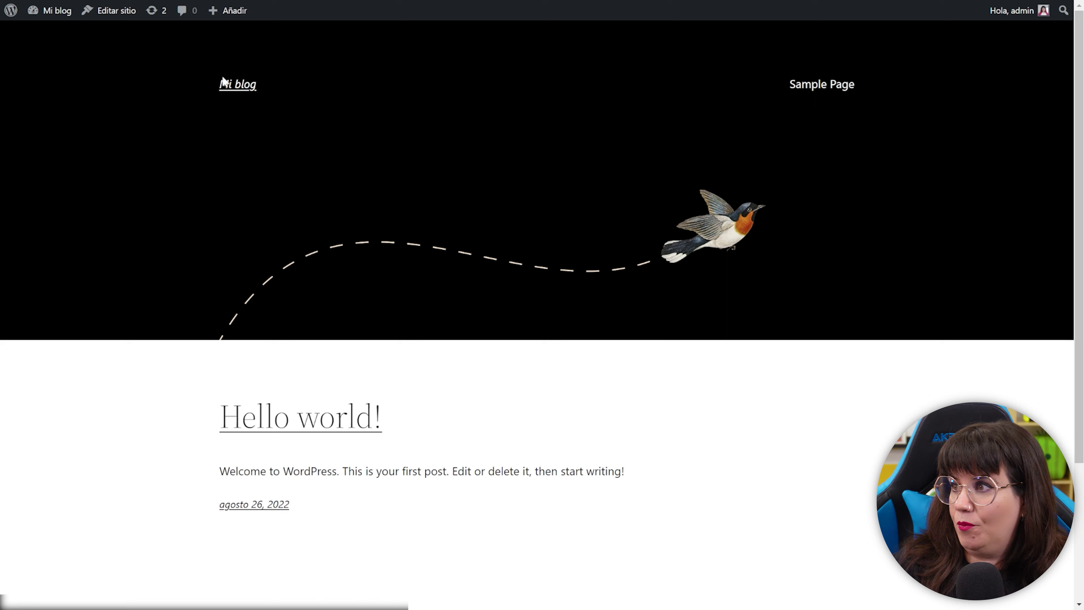
{"action": "left_click", "coordinate": [799, 92]}
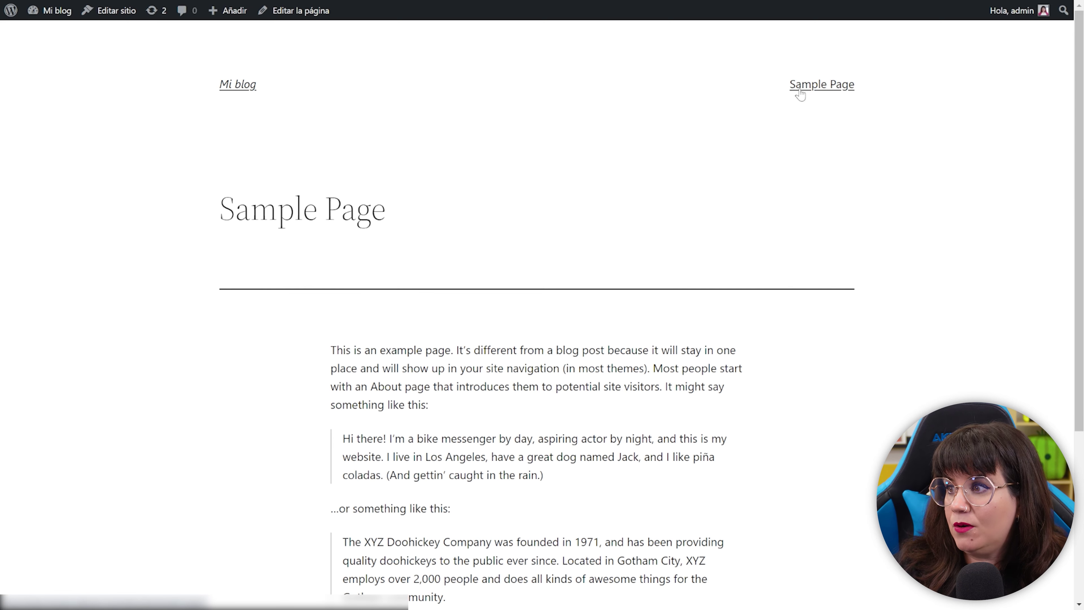
{"action": "scroll", "coordinate": [832, 322], "scroll_direction": "down", "scroll_amount": 5}
{"action": "scroll", "coordinate": [835, 325], "scroll_direction": "up", "scroll_amount": 3}
{"action": "scroll", "coordinate": [832, 324], "scroll_direction": "up", "scroll_amount": 3}
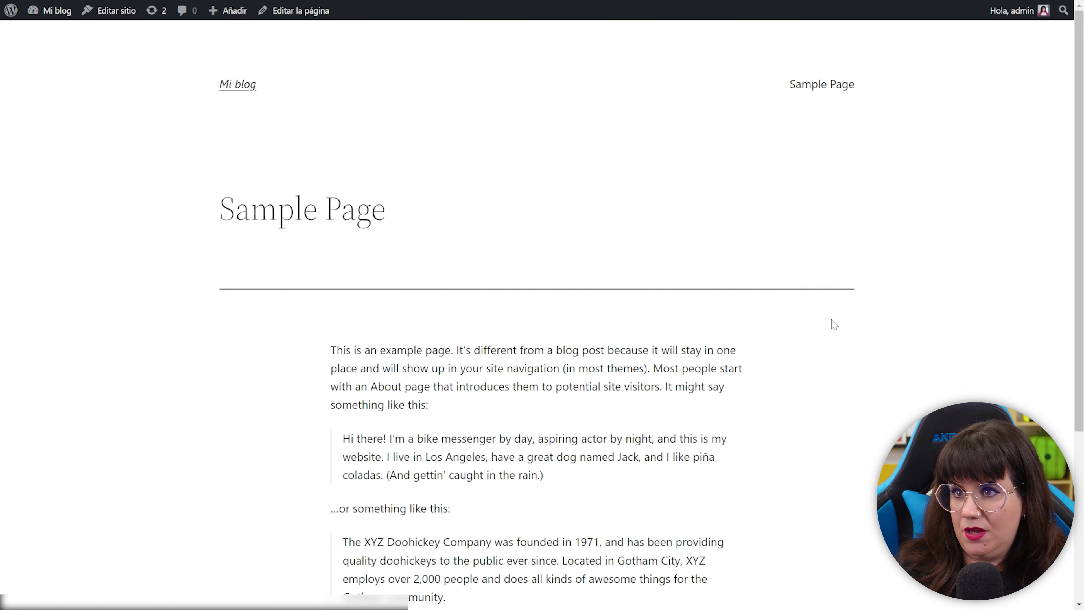
{"action": "left_click", "coordinate": [54, 12]}
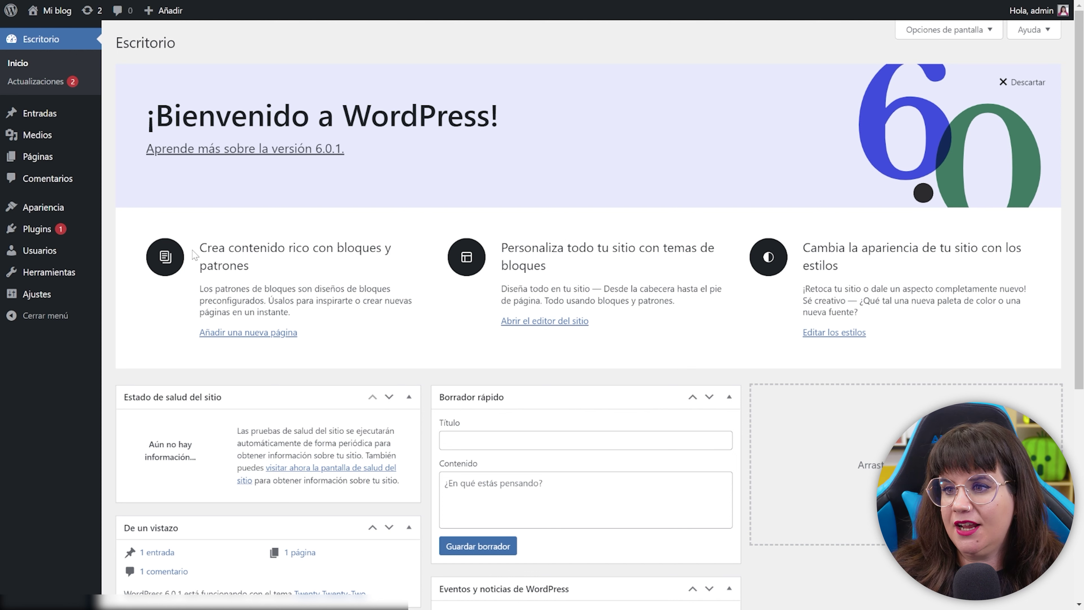
- Review the dashboard's three welcome topics and the site health, activity, quick draft and WordPress news boxes
{"action": "left_click_drag", "start_coordinate": [193, 254], "coordinate": [264, 265]}
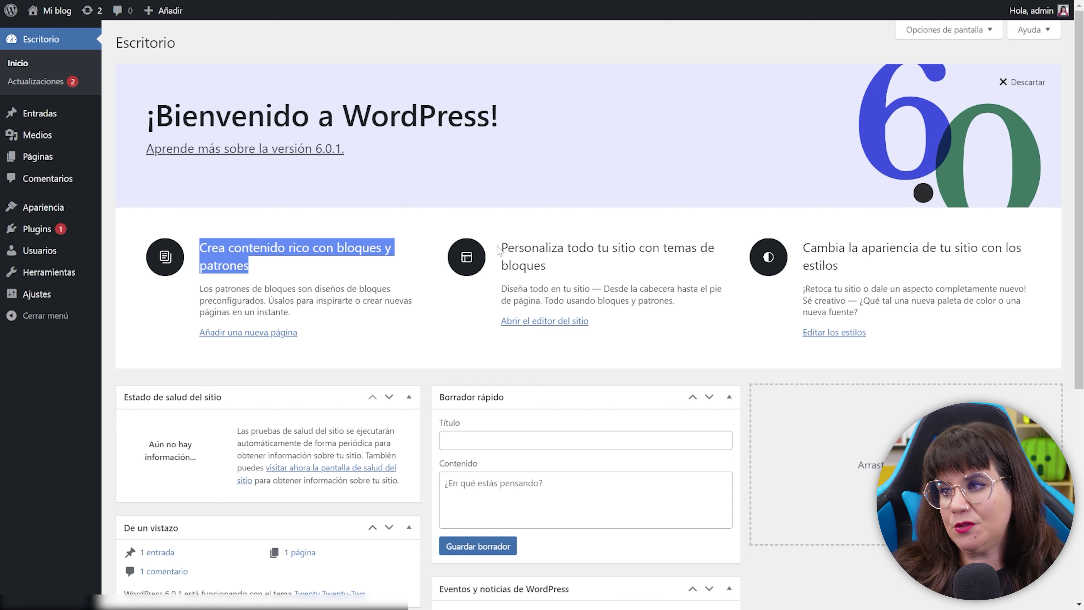
{"action": "left_click_drag", "start_coordinate": [500, 250], "coordinate": [610, 274]}
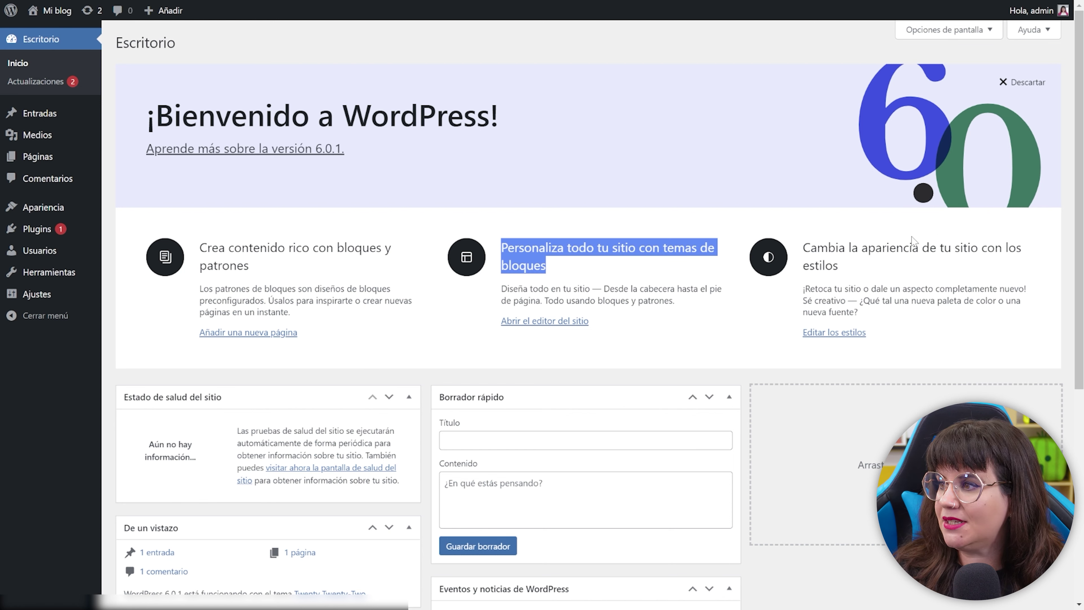
{"action": "left_click_drag", "start_coordinate": [802, 248], "coordinate": [881, 288]}
{"action": "scroll", "coordinate": [469, 393], "scroll_direction": "down", "scroll_amount": 3}
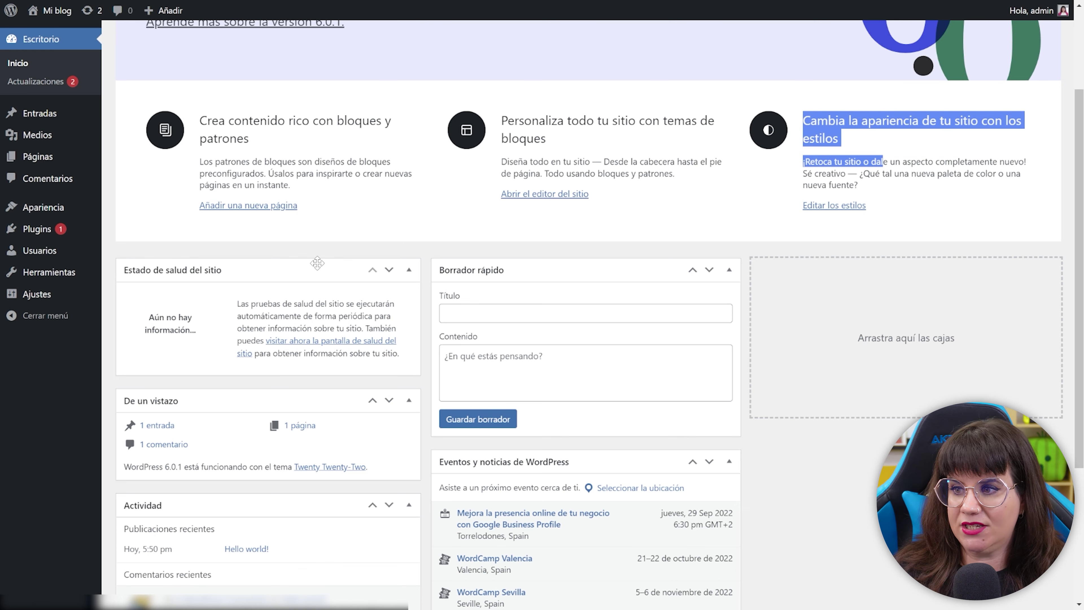
{"action": "scroll", "coordinate": [543, 438], "scroll_direction": "down", "scroll_amount": 5}
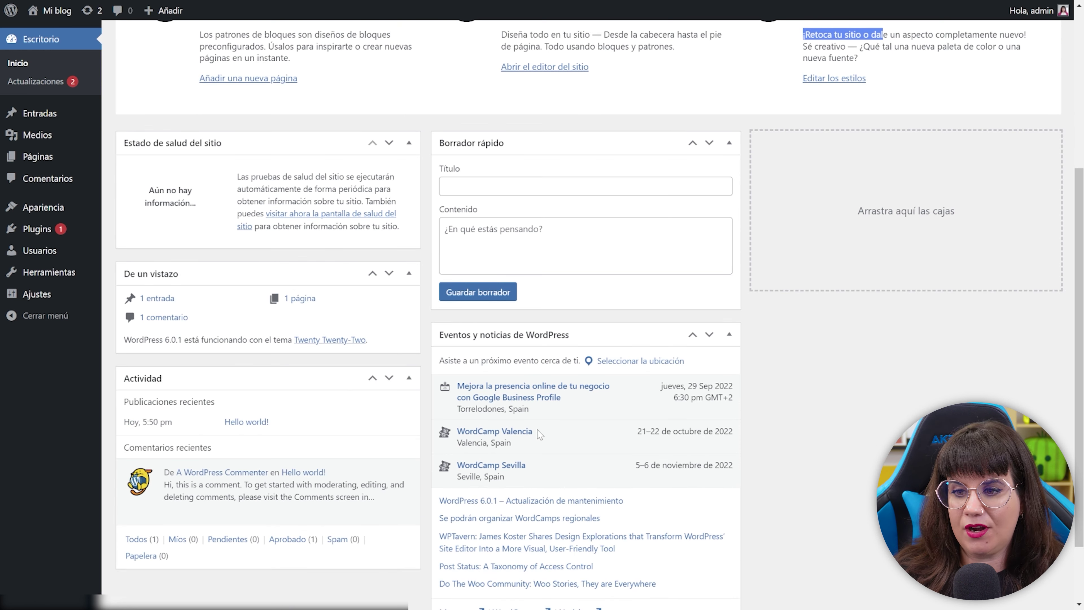
{"action": "scroll", "coordinate": [519, 238], "scroll_direction": "up", "scroll_amount": 8}
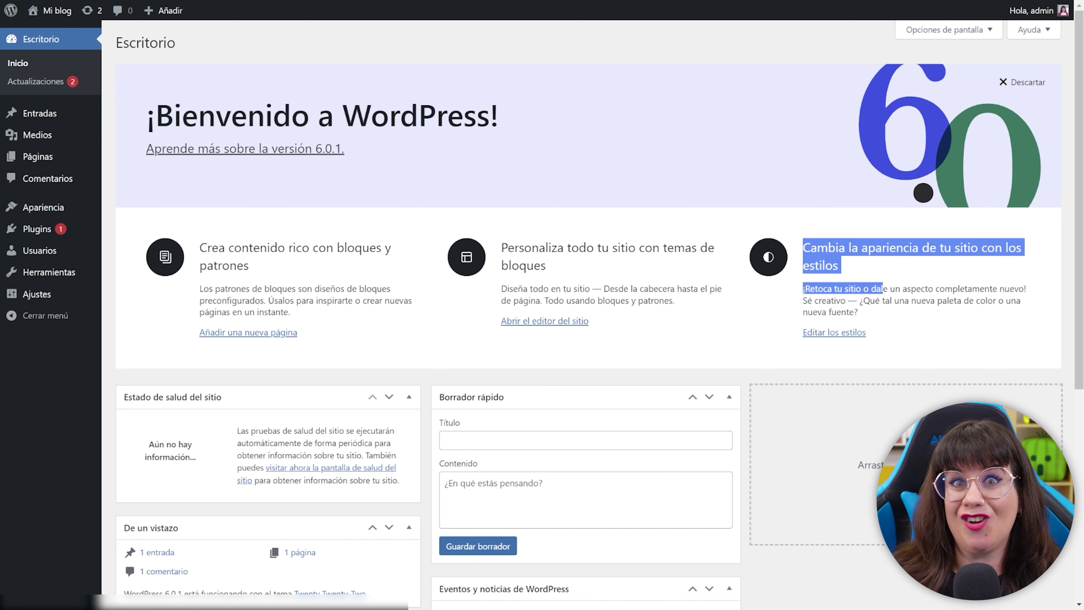
- Examine the updates page for the WordPress version, plugins, themes and translations that have updates available
{"action": "left_click", "coordinate": [31, 87]}
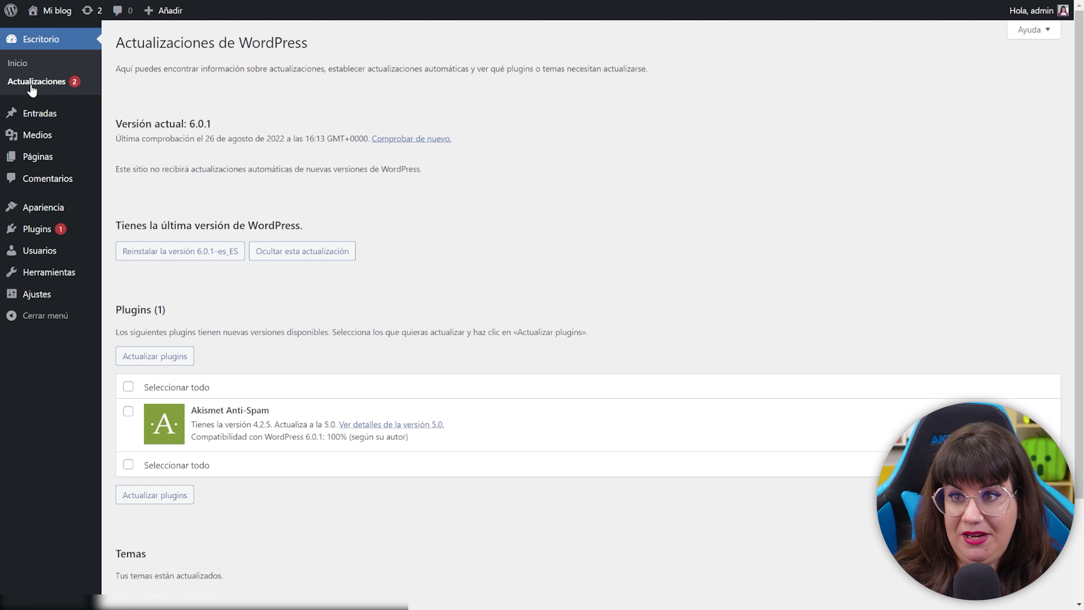
{"action": "left_click_drag", "start_coordinate": [191, 137], "coordinate": [238, 127]}
{"action": "left_click", "coordinate": [237, 127]}
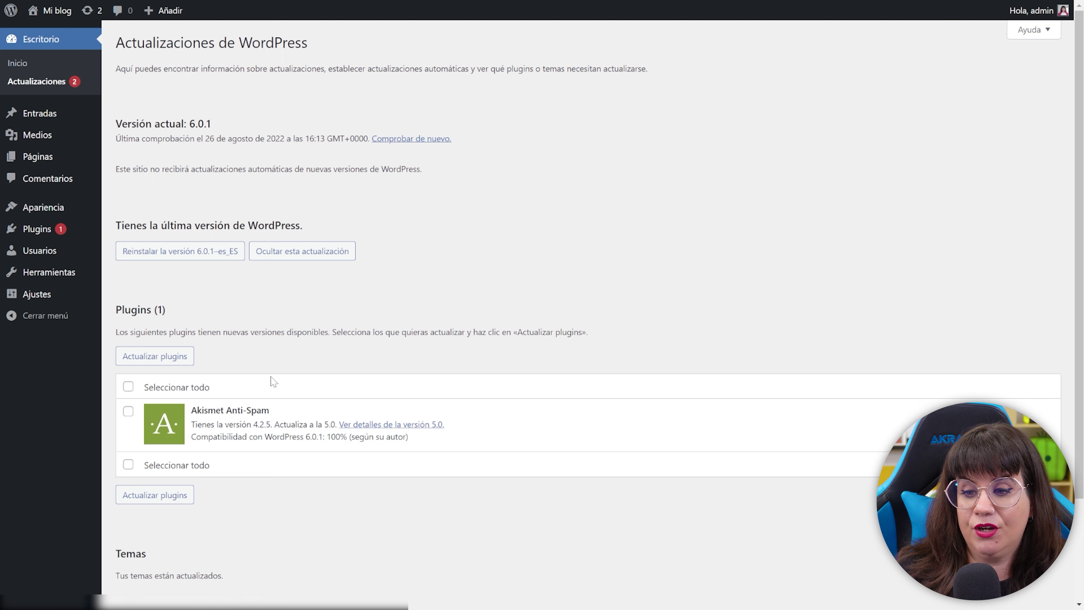
{"action": "scroll", "coordinate": [183, 526], "scroll_direction": "down", "scroll_amount": 3}
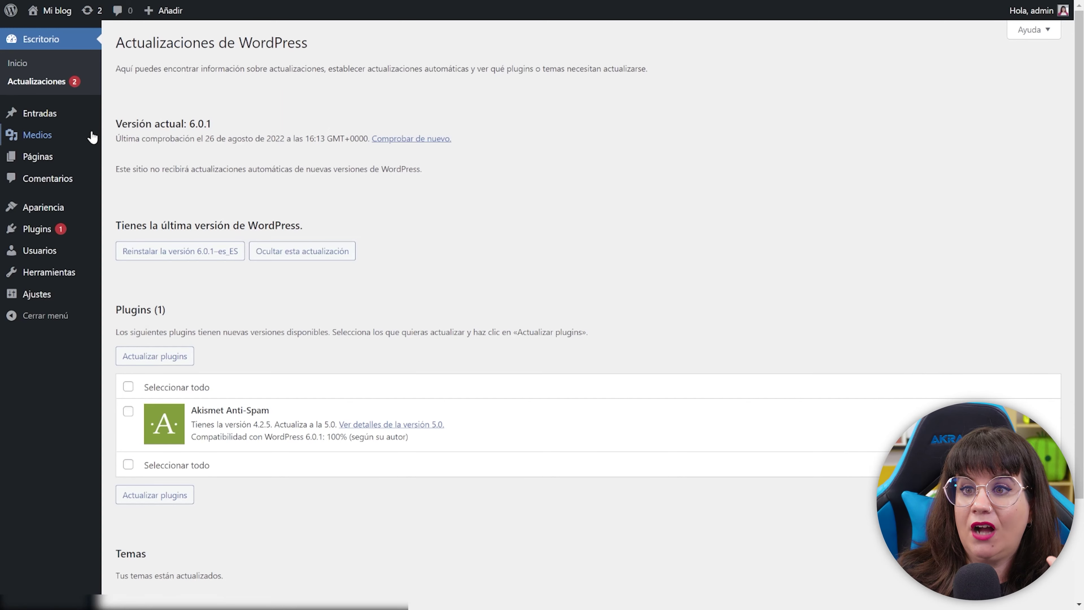
{"action": "left_click_drag", "start_coordinate": [130, 225], "coordinate": [318, 239]}
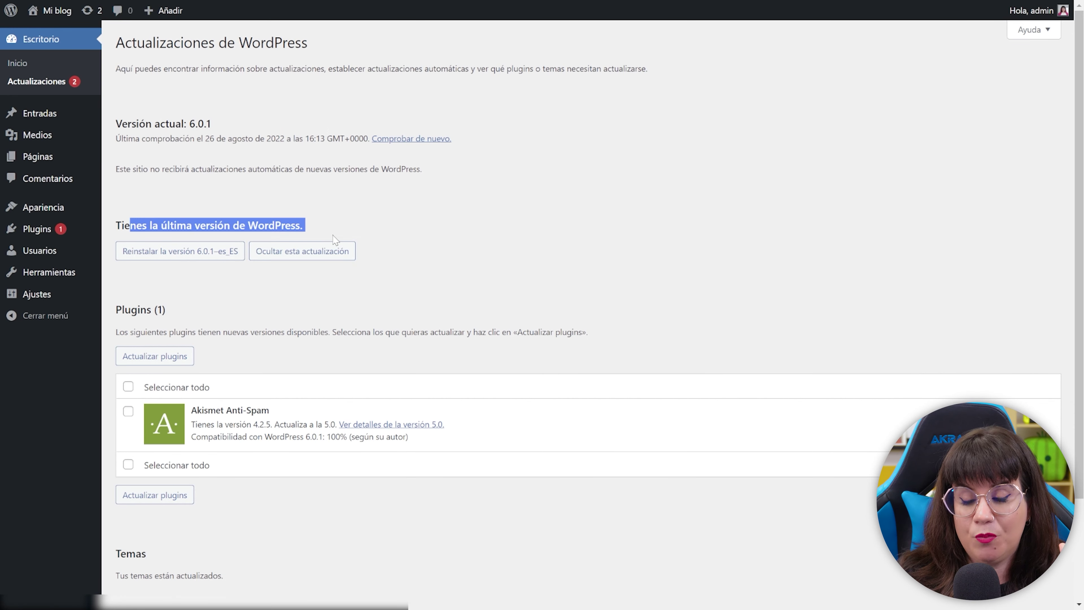
{"action": "scroll", "coordinate": [197, 297], "scroll_direction": "down", "scroll_amount": 3}
{"action": "left_click_drag", "start_coordinate": [121, 425], "coordinate": [182, 428]}
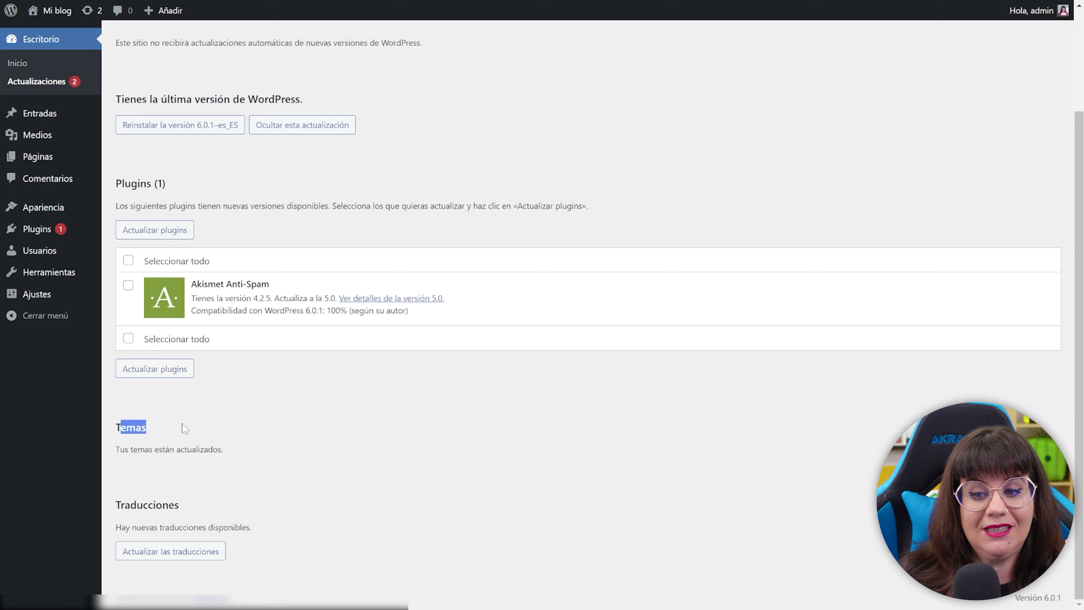
{"action": "scroll", "coordinate": [191, 421], "scroll_direction": "up", "scroll_amount": 3}
{"action": "left_click_drag", "start_coordinate": [122, 309], "coordinate": [169, 312]}
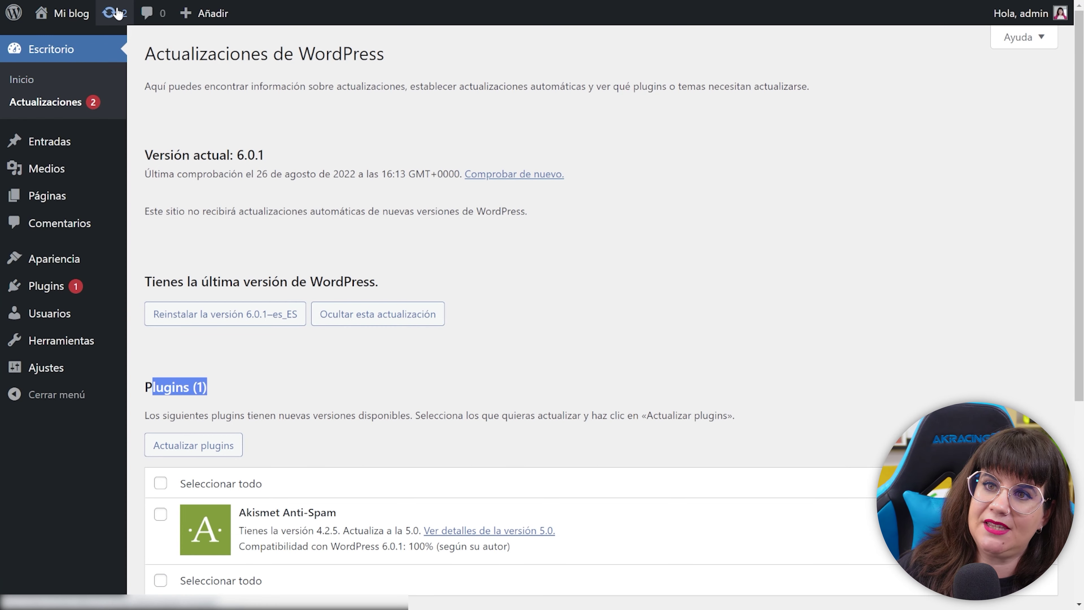
{"action": "left_click", "coordinate": [115, 13]}
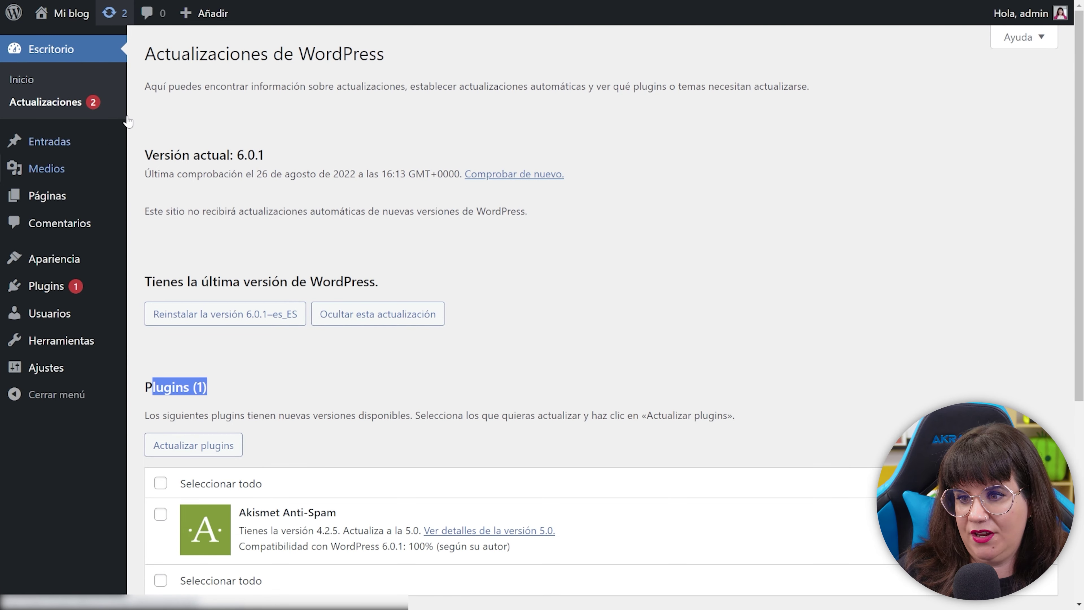
{"action": "scroll", "coordinate": [380, 241], "scroll_direction": "down", "scroll_amount": 4}
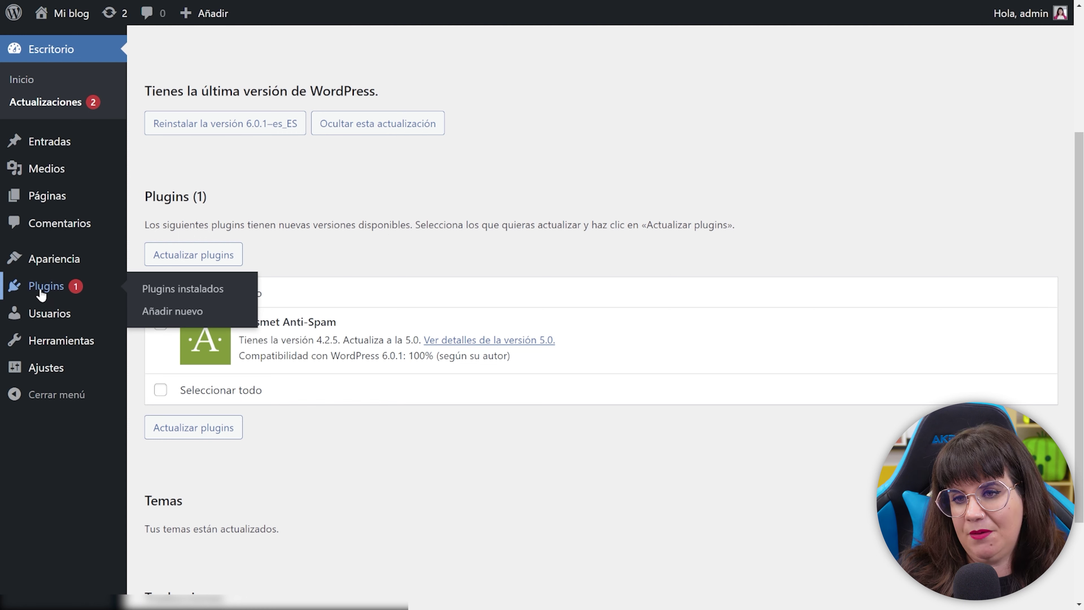
- Delete the installed plugins Akismet Anti-Spam and Hello Dolly together with a bulk action
{"action": "left_click", "coordinate": [42, 293]}
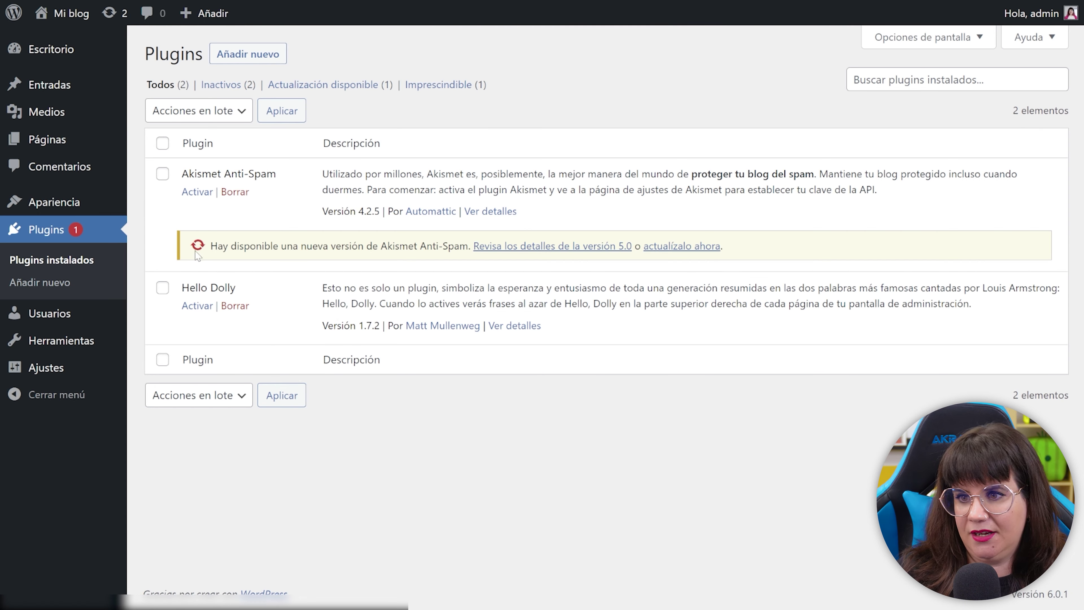
{"action": "left_click", "coordinate": [162, 143]}
{"action": "left_click", "coordinate": [199, 113]}
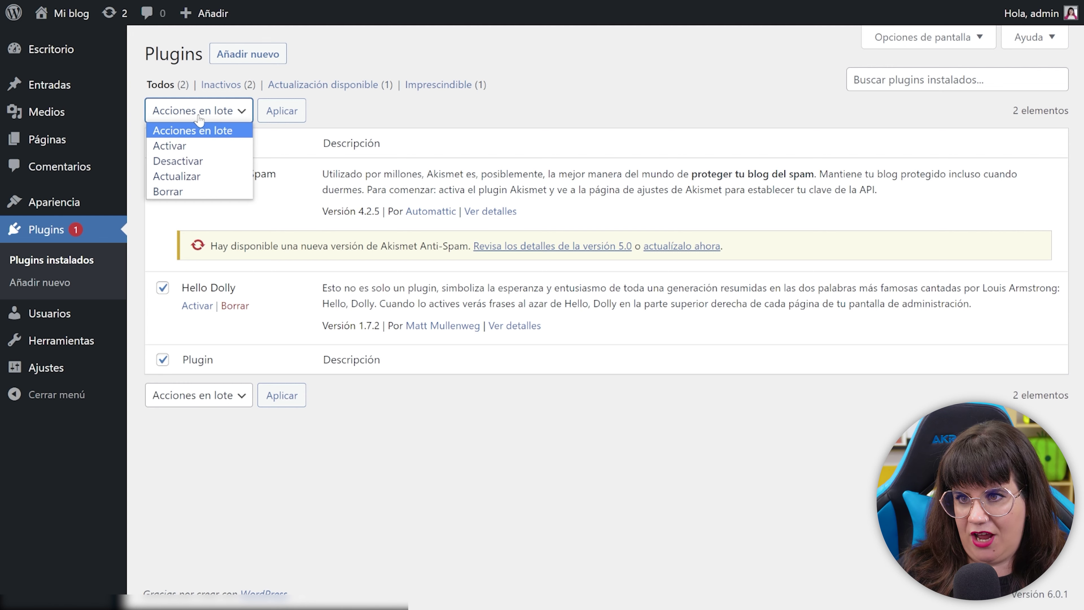
{"action": "left_click", "coordinate": [194, 189]}
{"action": "left_click", "coordinate": [284, 111]}
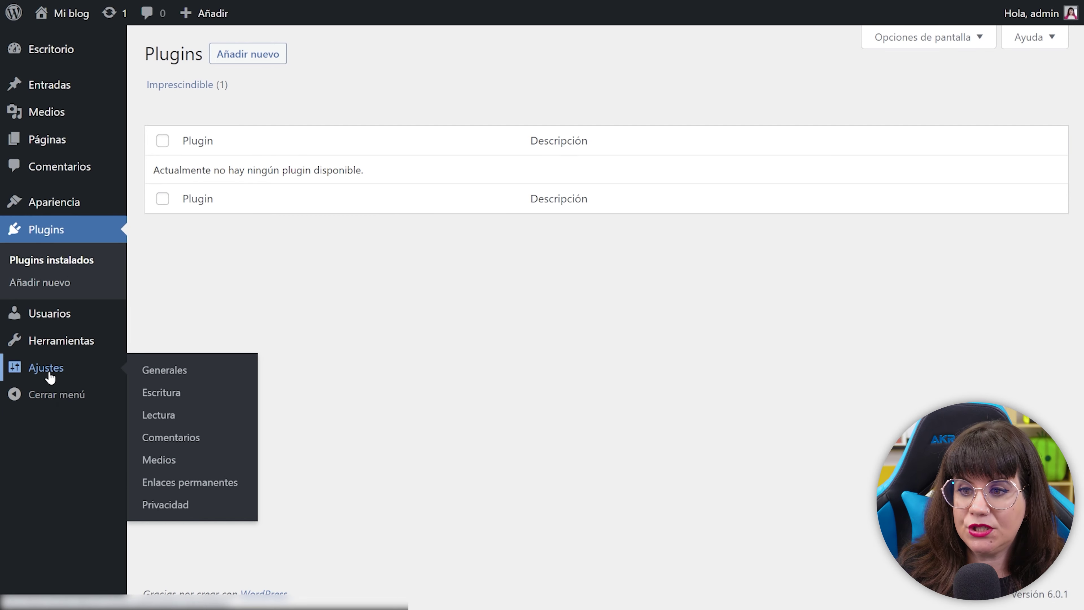
- In the general settings, set the site title to tocaruninstrumento.com and the short description to "Academia de Música Online"
{"action": "left_click", "coordinate": [50, 376]}
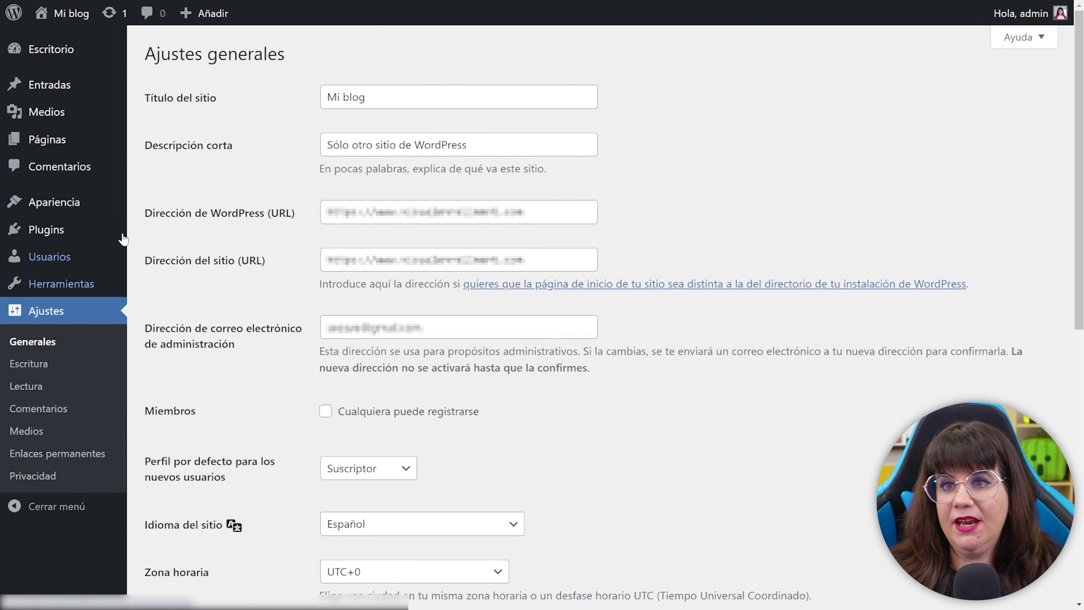
{"action": "left_click", "coordinate": [210, 97]}
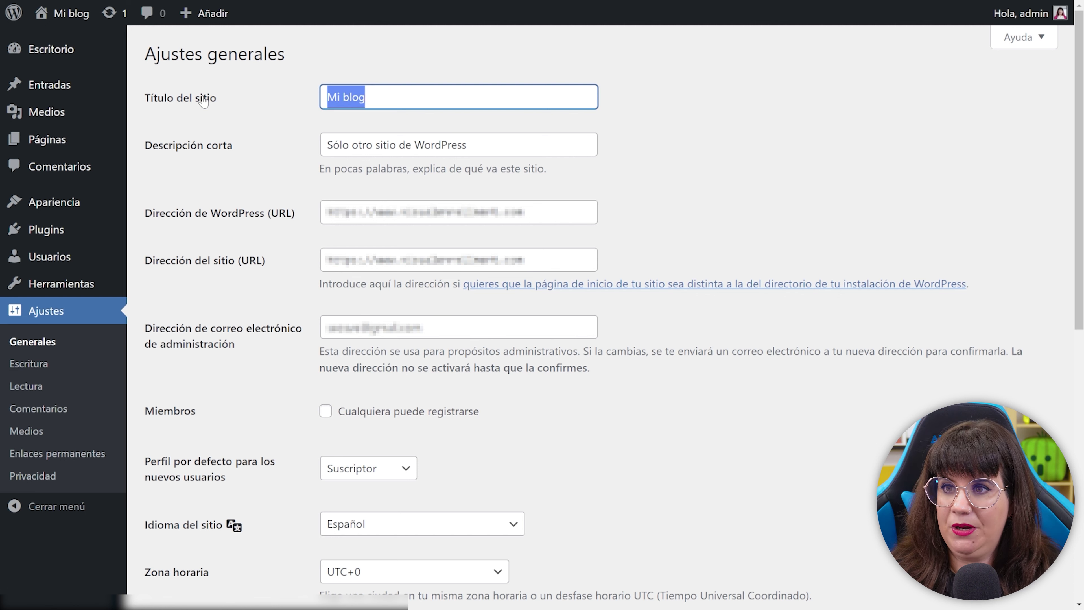
{"action": "type", "text": "tocas"}
{"action": "key", "text": "BackSpace"}
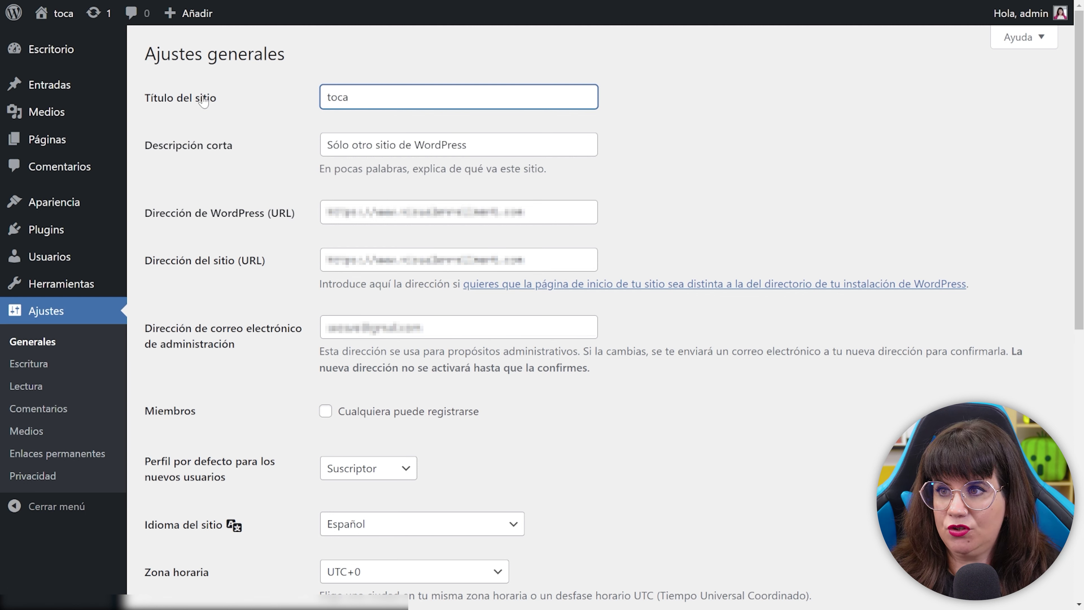
{"action": "type", "text": "runinstrumento.com"}
{"action": "key", "text": "Tab"}
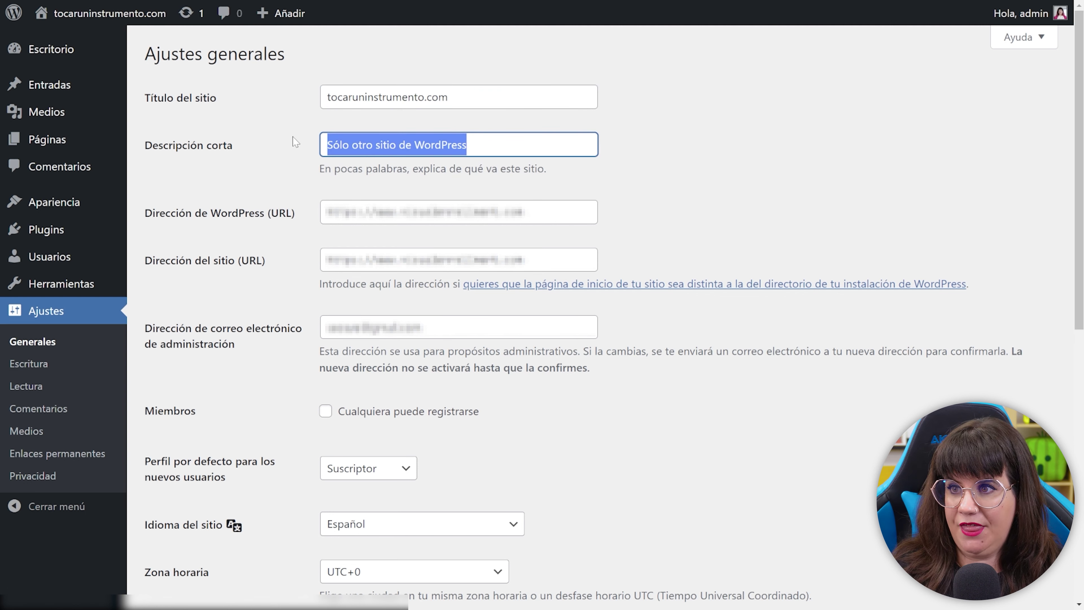
{"action": "type", "text": "Aca"}
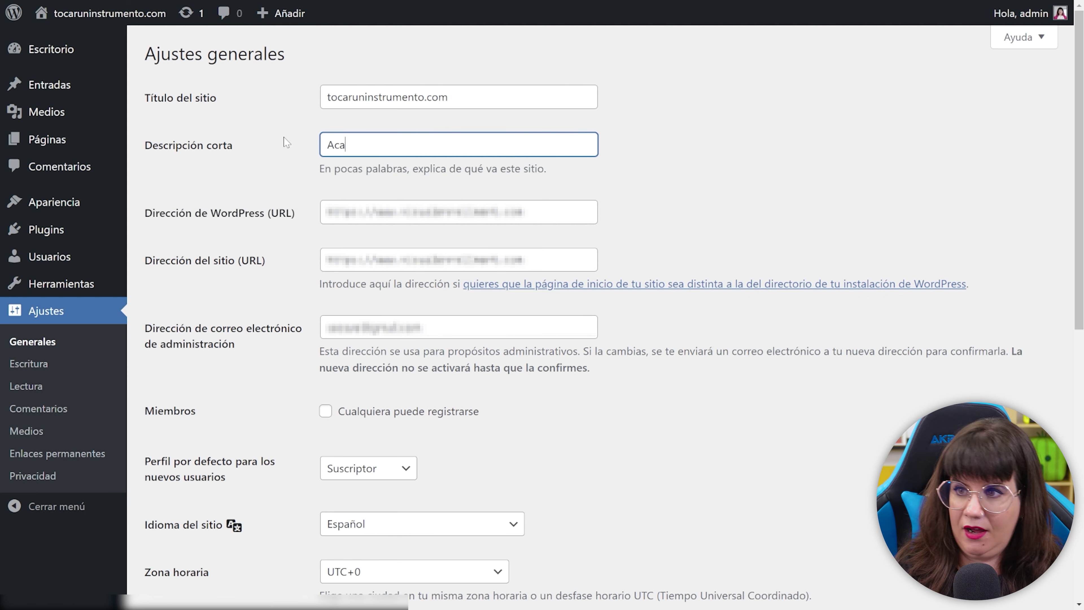
{"action": "type", "text": "demia de Música Online"}
{"action": "left_click_drag", "start_coordinate": [524, 211], "coordinate": [311, 212]}
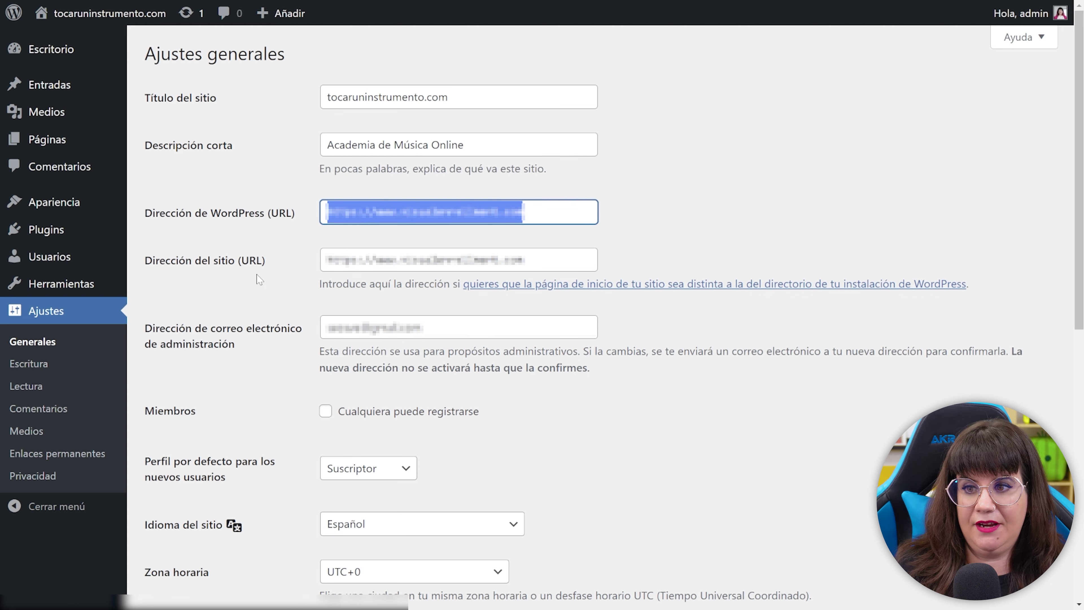
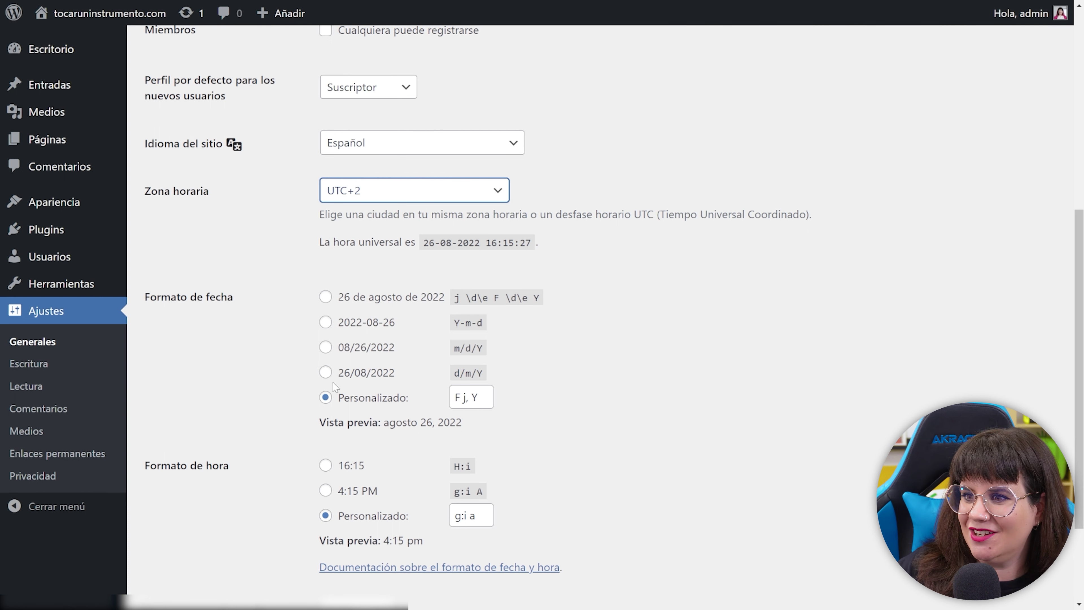
- Set the date format to d/m/Y and the time format to H:i, and save the general settings
{"action": "left_click", "coordinate": [326, 373]}
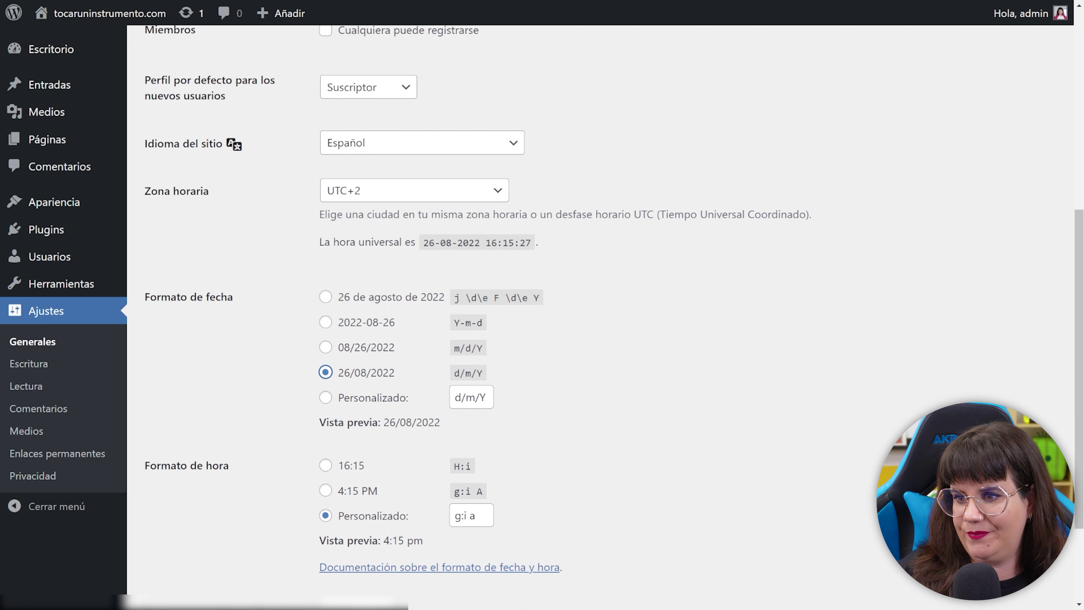
{"action": "scroll", "coordinate": [390, 379], "scroll_direction": "down", "scroll_amount": 3}
{"action": "left_click", "coordinate": [327, 338]}
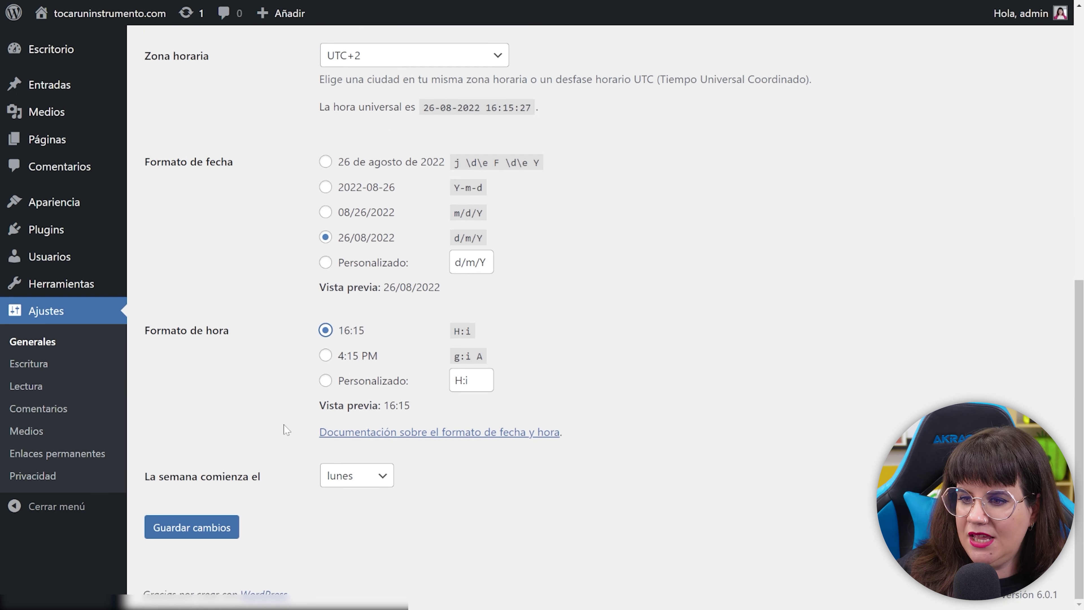
{"action": "left_click", "coordinate": [219, 532]}
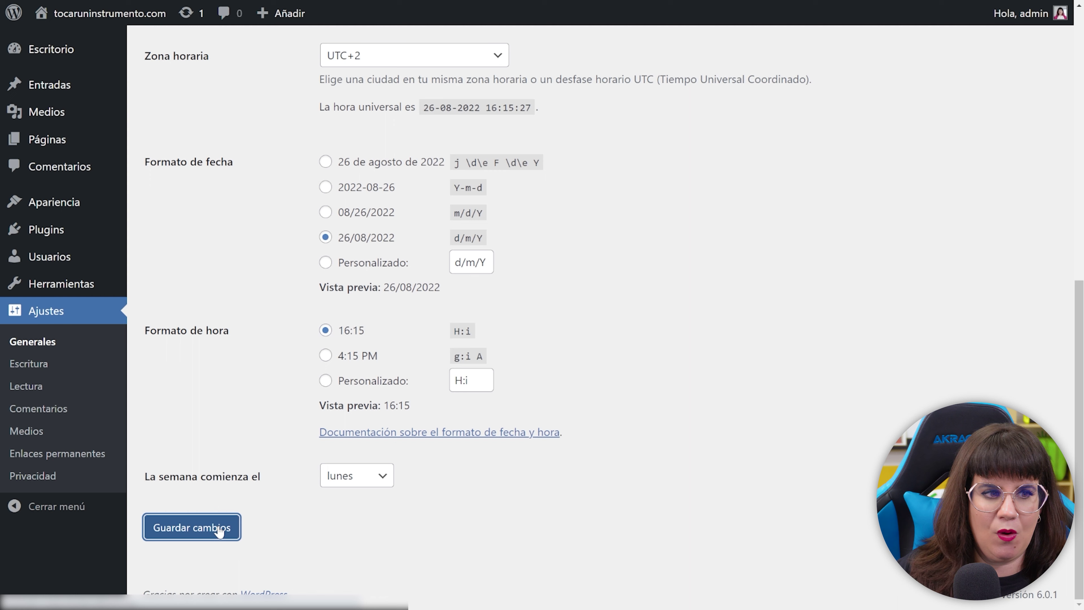
- In the writing settings, keep Uncategorized as the default post category and Estándar as the default post format, and save the changes
{"action": "left_click", "coordinate": [29, 364]}
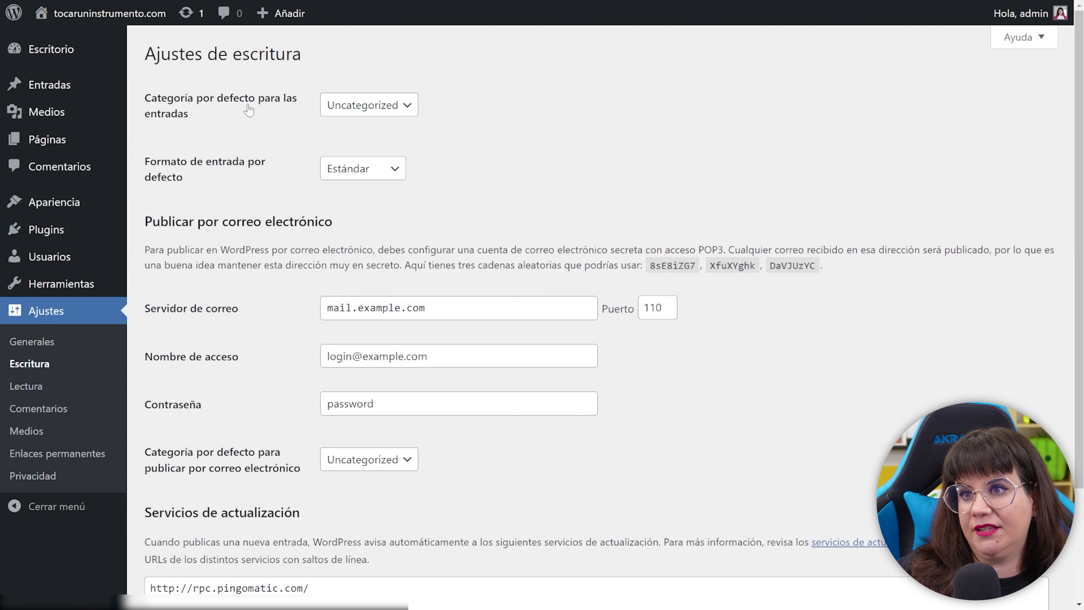
{"action": "left_click", "coordinate": [408, 110]}
{"action": "left_click", "coordinate": [408, 110]}
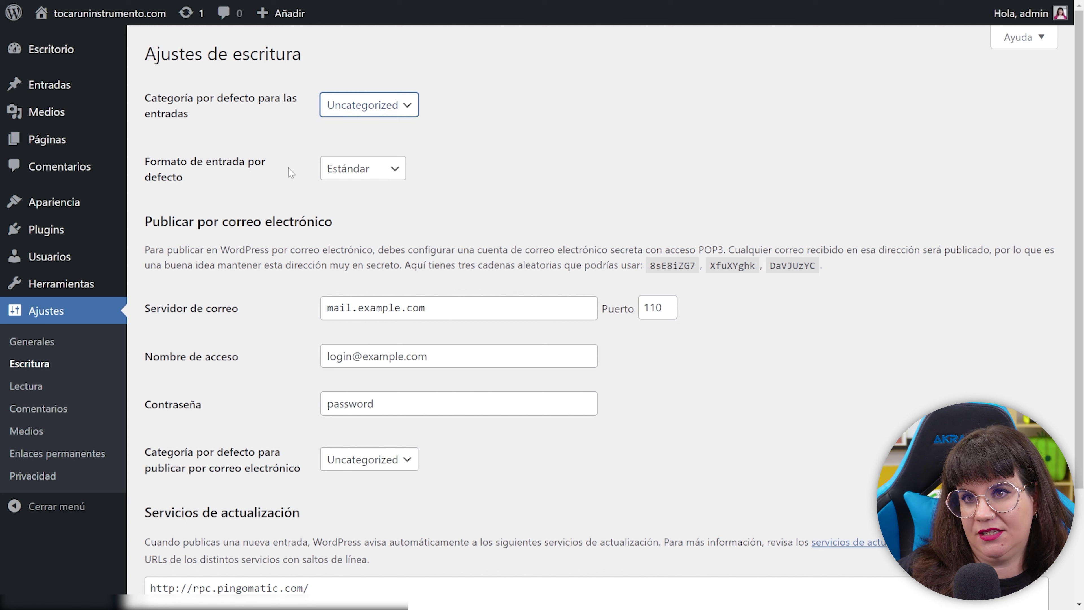
{"action": "left_click", "coordinate": [373, 170]}
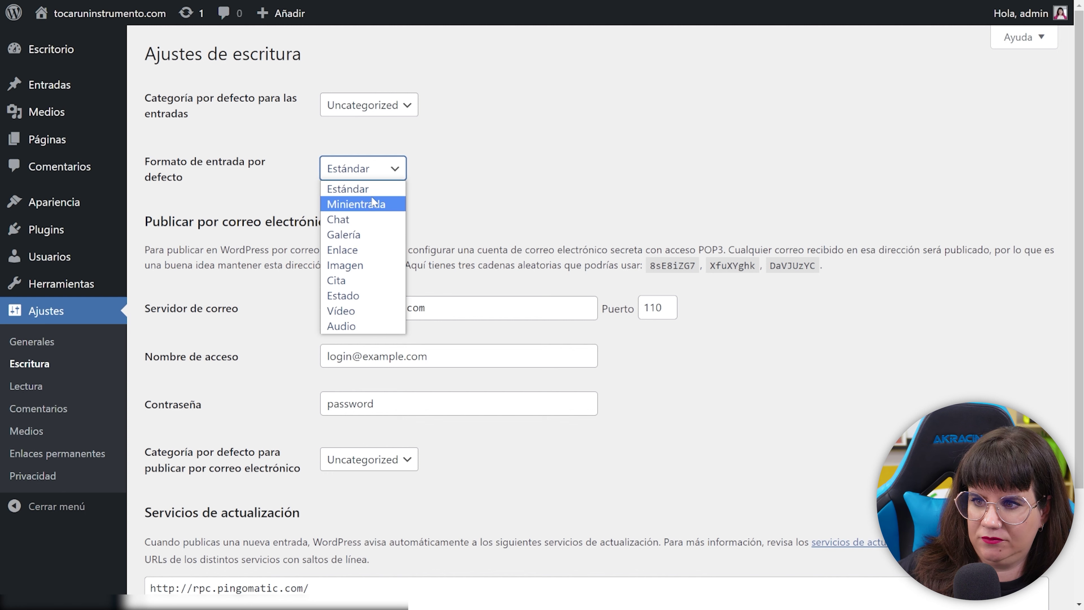
{"action": "left_click", "coordinate": [354, 189]}
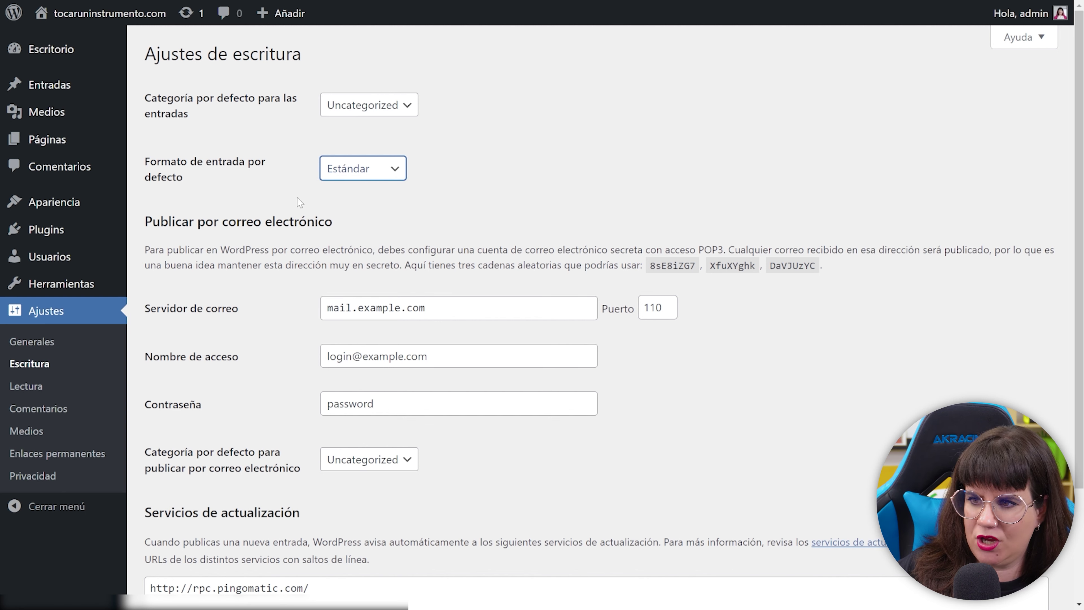
{"action": "scroll", "coordinate": [247, 363], "scroll_direction": "down", "scroll_amount": 2}
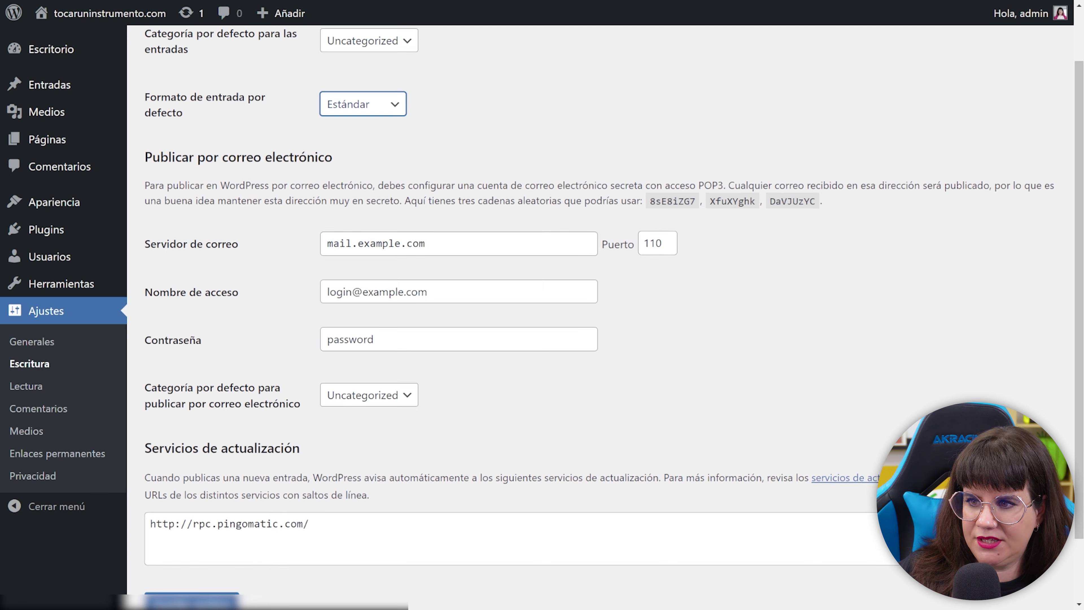
{"action": "scroll", "coordinate": [254, 189], "scroll_direction": "down", "scroll_amount": 2}
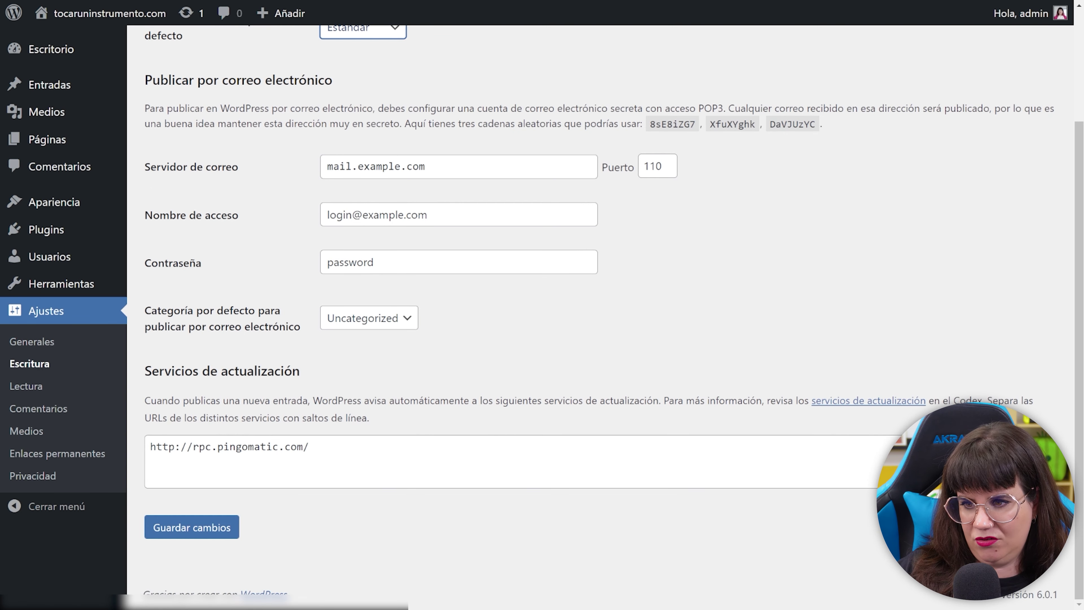
{"action": "left_click", "coordinate": [186, 534]}
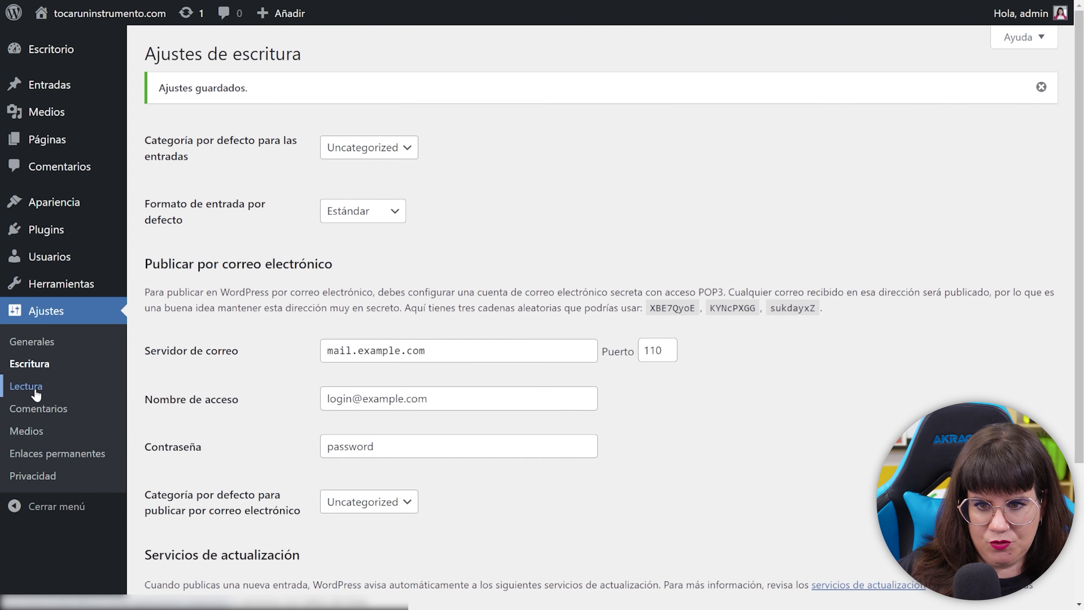
- View the reading settings, and in the media settings turn off organizing uploads into month- and year-based folders and save the changes
{"action": "left_click", "coordinate": [35, 392]}
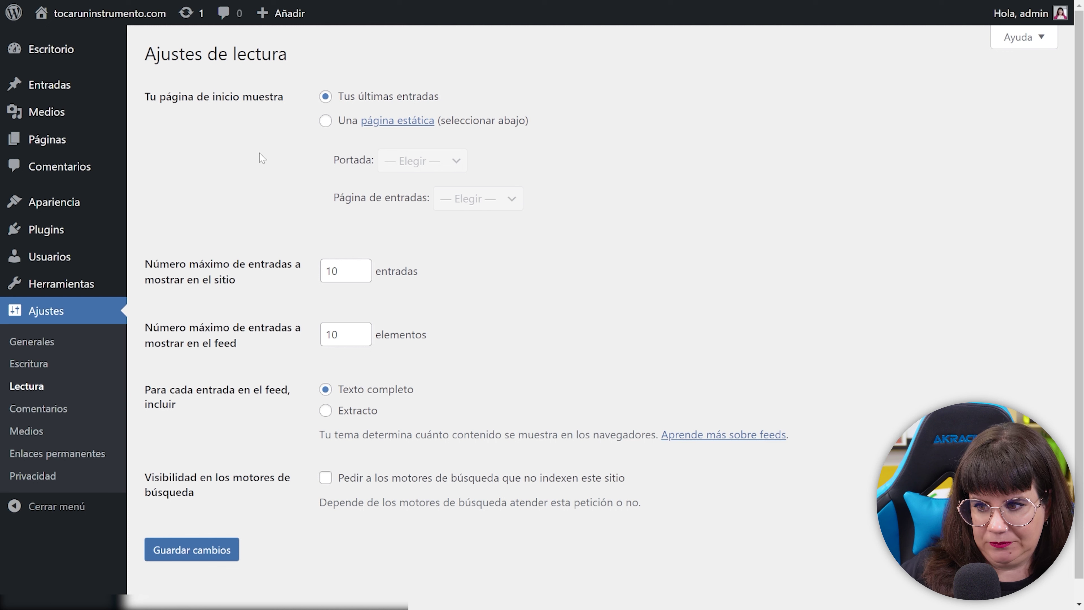
{"action": "left_click", "coordinate": [27, 432]}
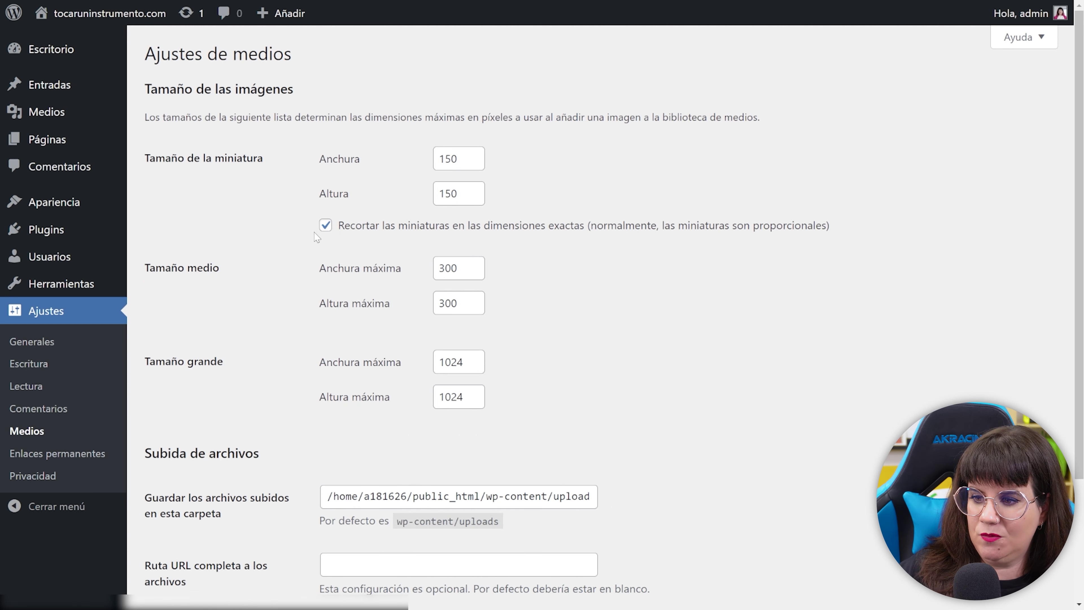
{"action": "scroll", "coordinate": [318, 242], "scroll_direction": "down", "scroll_amount": 4}
{"action": "left_click", "coordinate": [148, 481]}
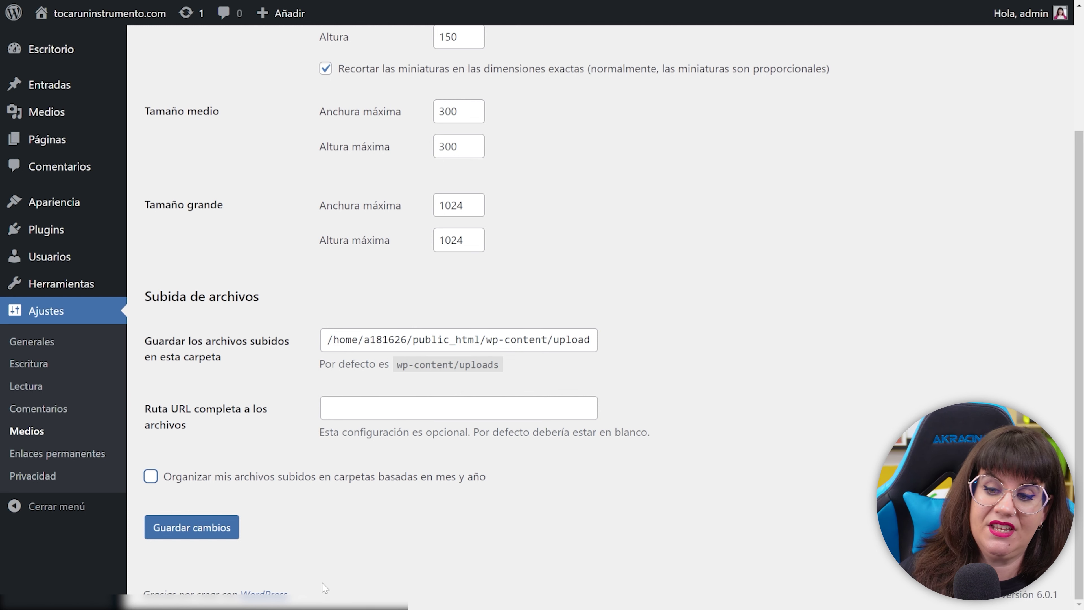
{"action": "left_click", "coordinate": [206, 534]}
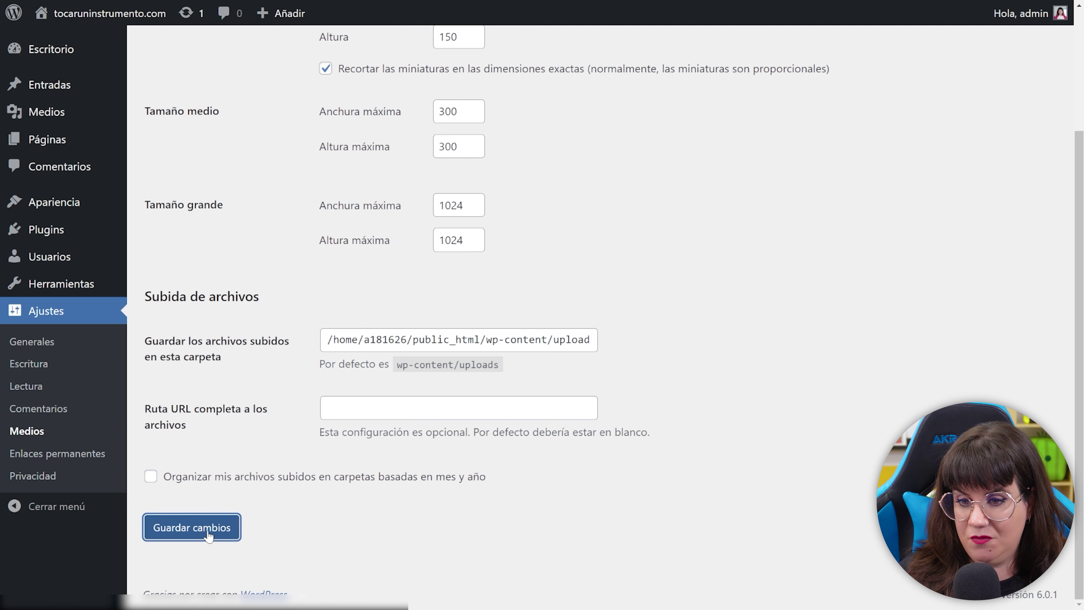
- Set the permalink structure to the post name (Nombre de la entrada) and save the permalink settings
{"action": "left_click", "coordinate": [49, 454]}
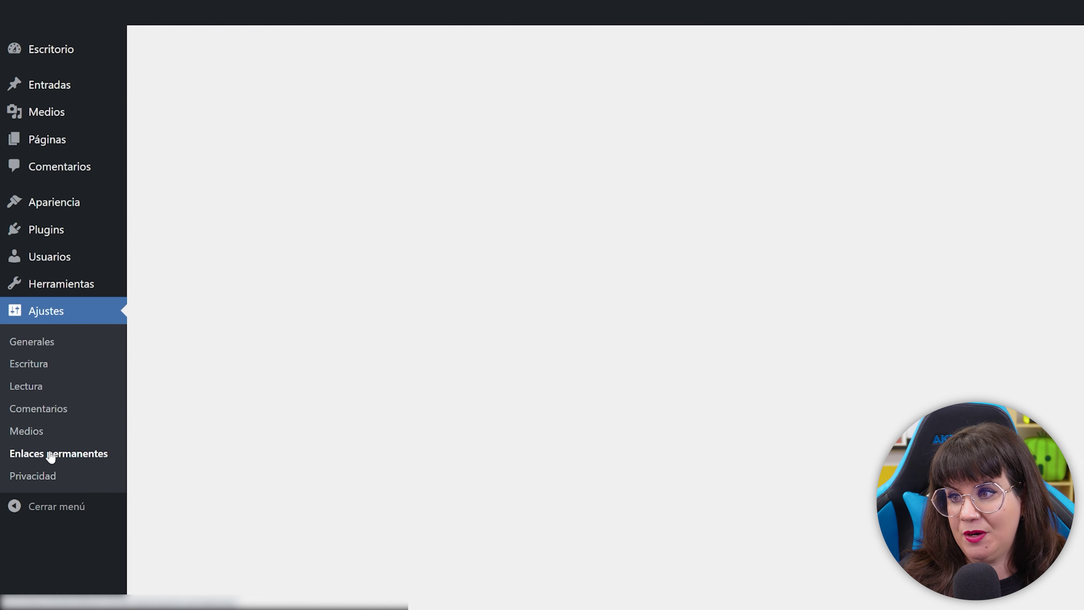
{"action": "left_click", "coordinate": [151, 365]}
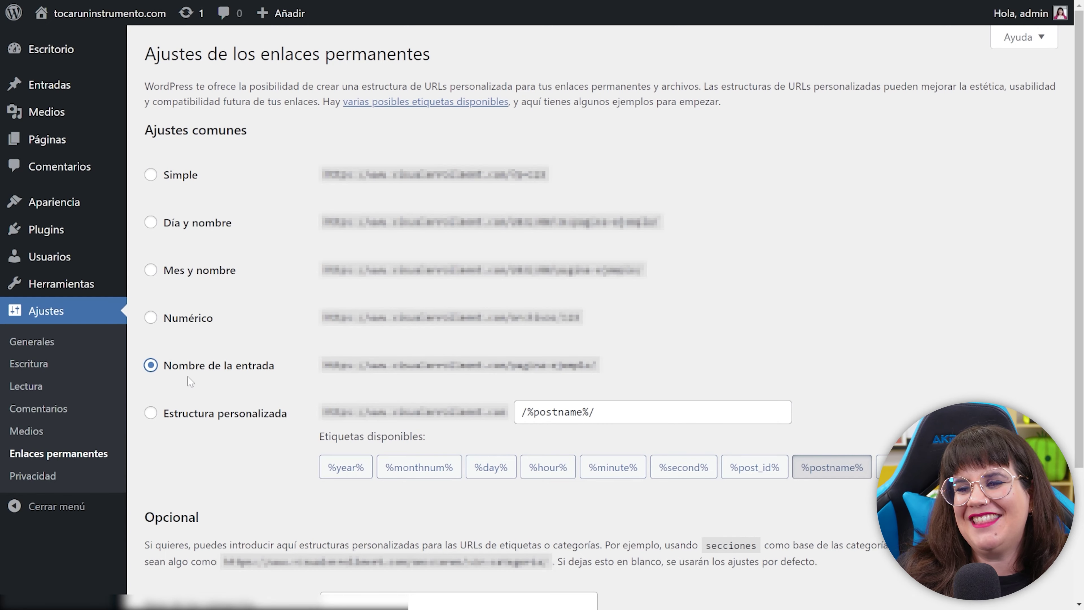
{"action": "left_click_drag", "start_coordinate": [521, 411], "coordinate": [595, 411]}
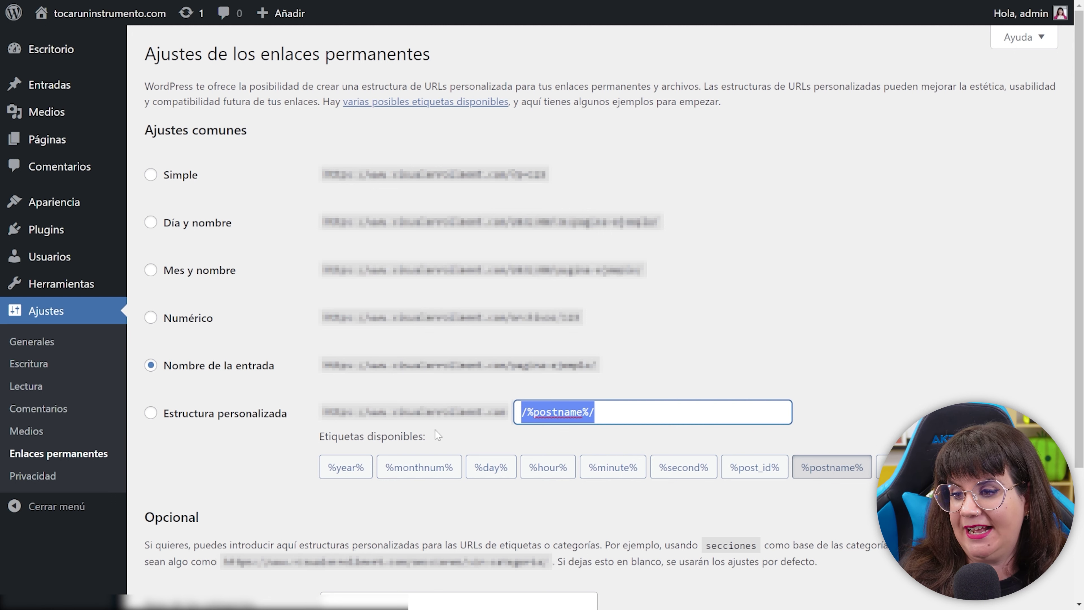
{"action": "scroll", "coordinate": [438, 434], "scroll_direction": "down", "scroll_amount": 4}
{"action": "left_click", "coordinate": [191, 528]}
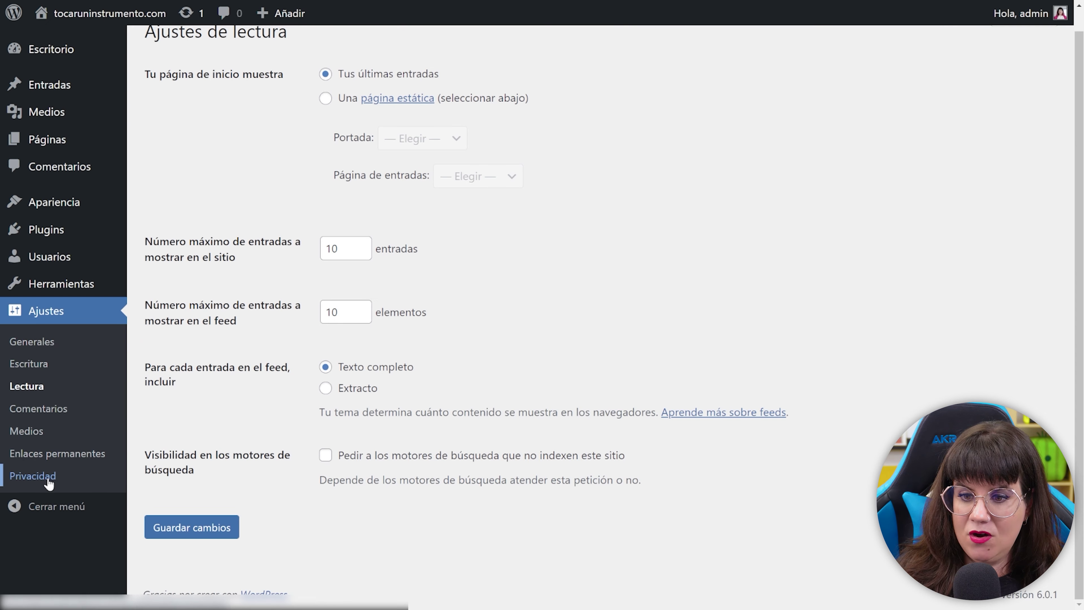
- In the comment settings, require manual approval of comments and turn off the requirement that the author has a previously approved comment
{"action": "left_click", "coordinate": [26, 475]}
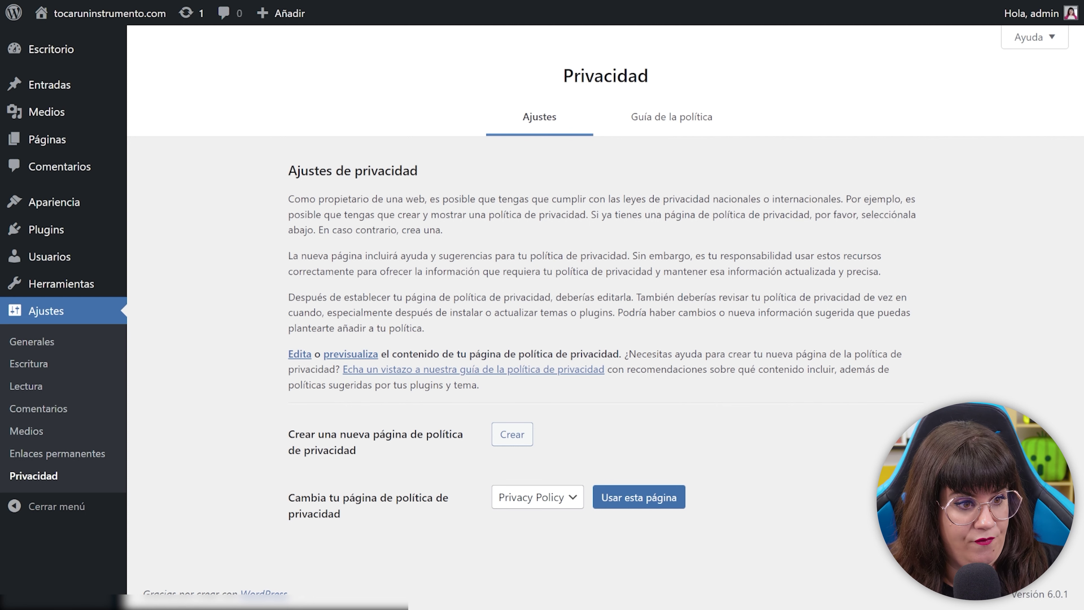
{"action": "left_click", "coordinate": [38, 408]}
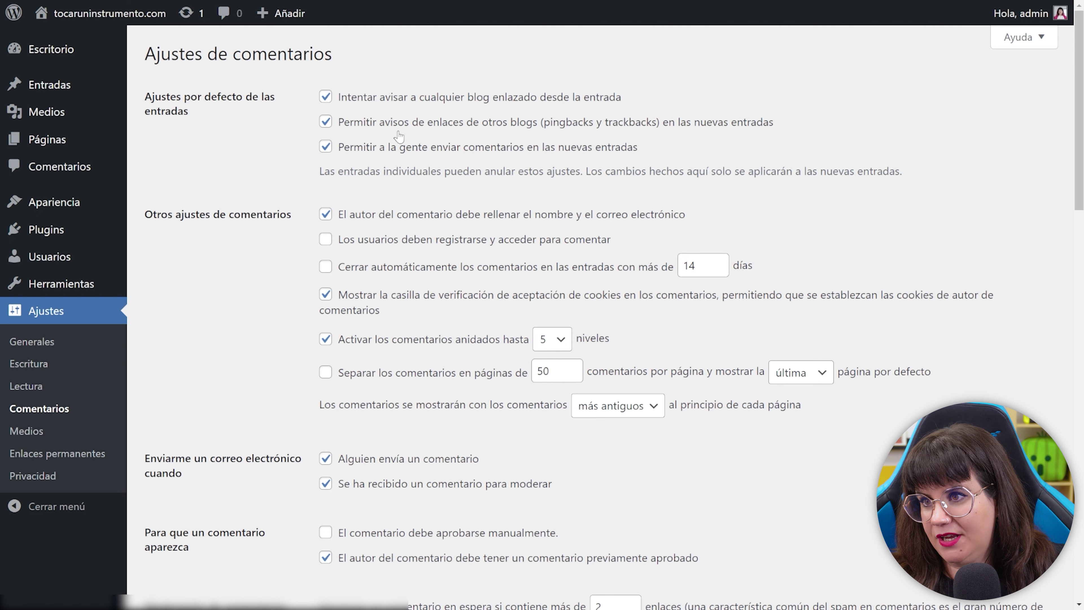
{"action": "scroll", "coordinate": [392, 207], "scroll_direction": "down", "scroll_amount": 1}
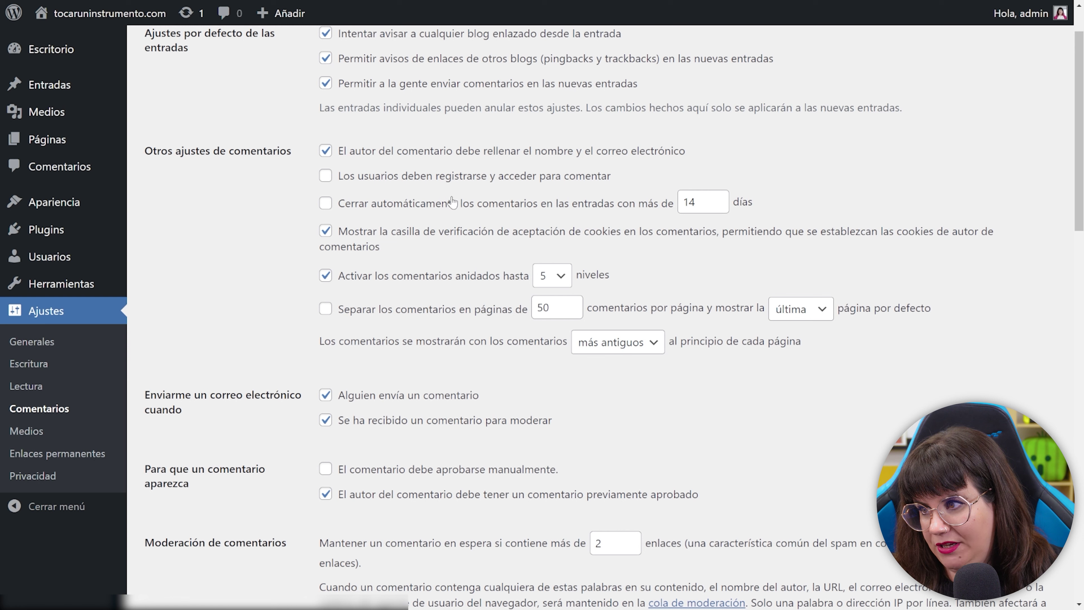
{"action": "scroll", "coordinate": [655, 221], "scroll_direction": "down", "scroll_amount": 3}
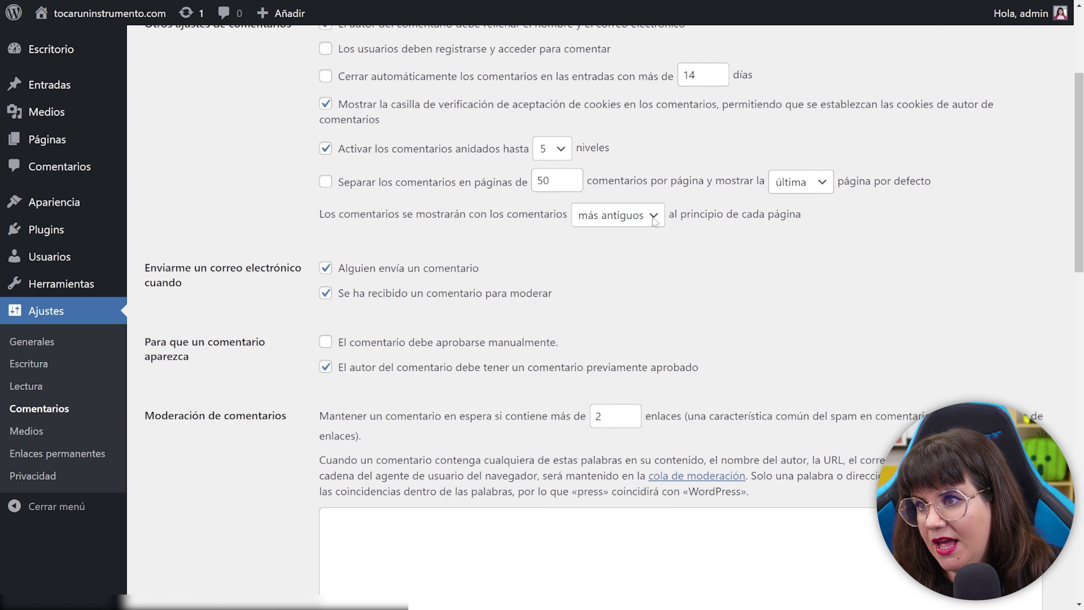
{"action": "scroll", "coordinate": [656, 221], "scroll_direction": "up", "scroll_amount": 1}
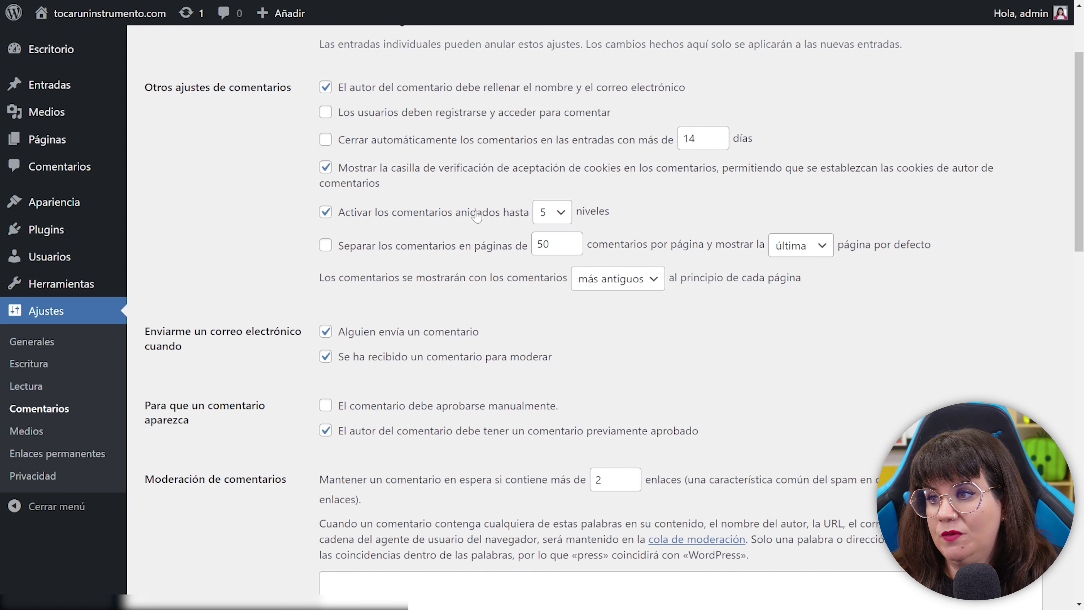
{"action": "left_click", "coordinate": [552, 224]}
{"action": "left_click", "coordinate": [552, 222]}
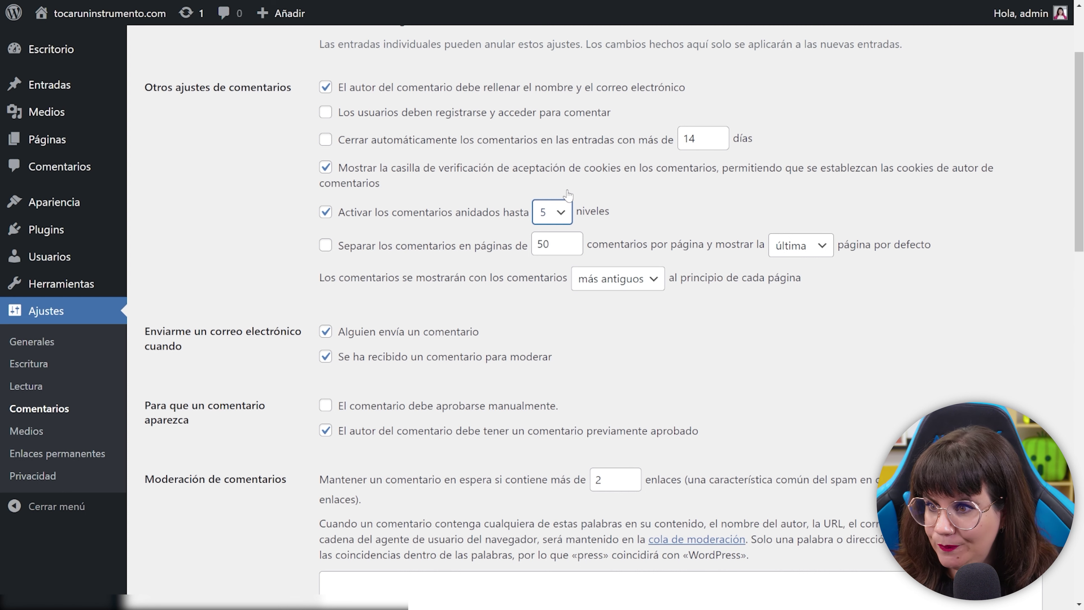
{"action": "scroll", "coordinate": [567, 196], "scroll_direction": "down", "scroll_amount": 3}
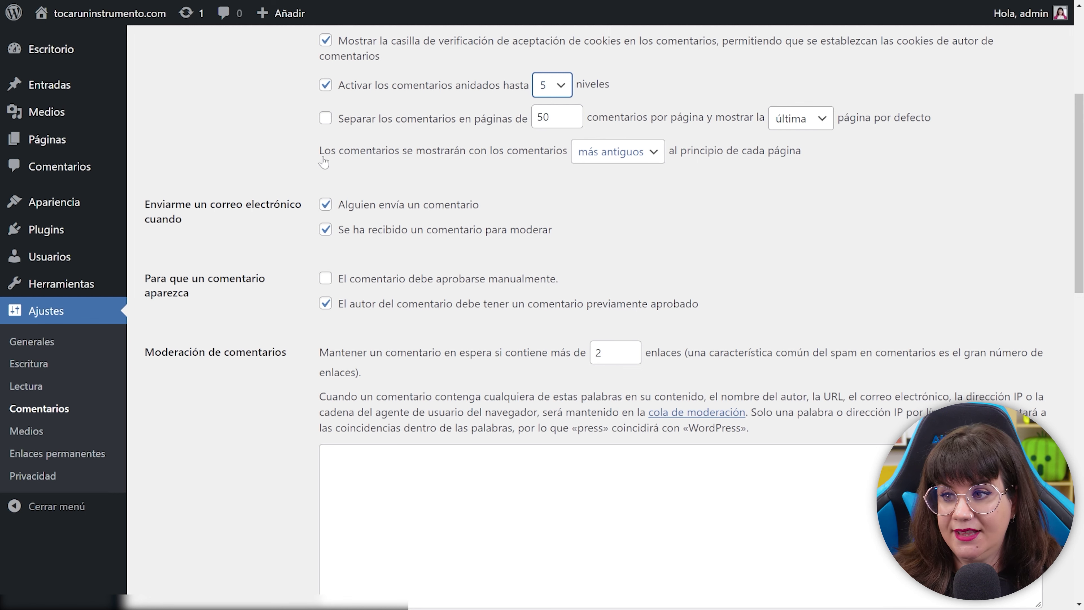
{"action": "scroll", "coordinate": [323, 162], "scroll_direction": "down", "scroll_amount": 1}
{"action": "left_click", "coordinate": [323, 218]}
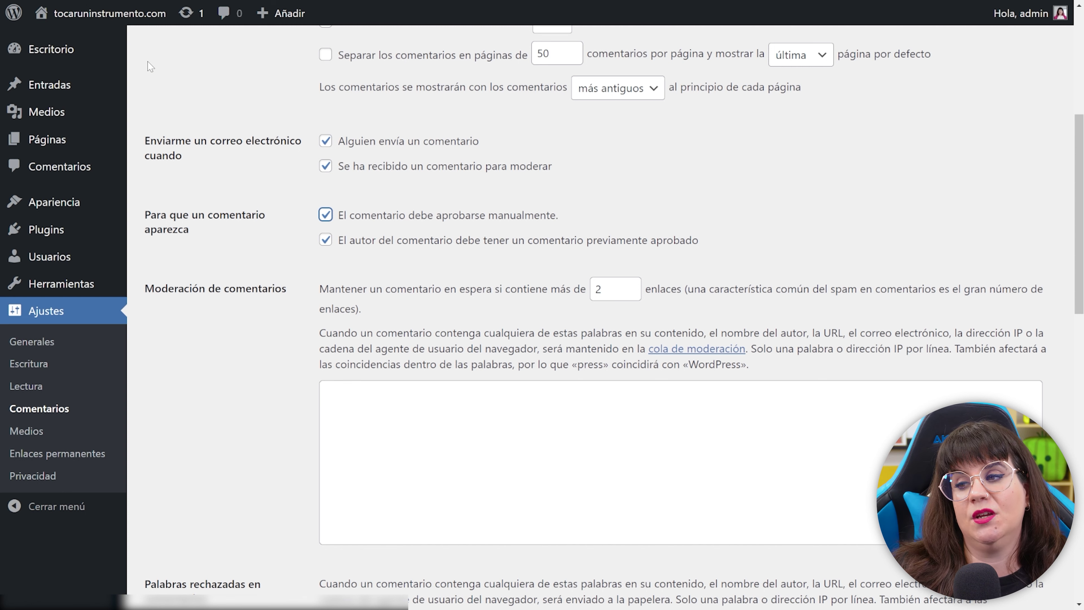
{"action": "left_click", "coordinate": [434, 246]}
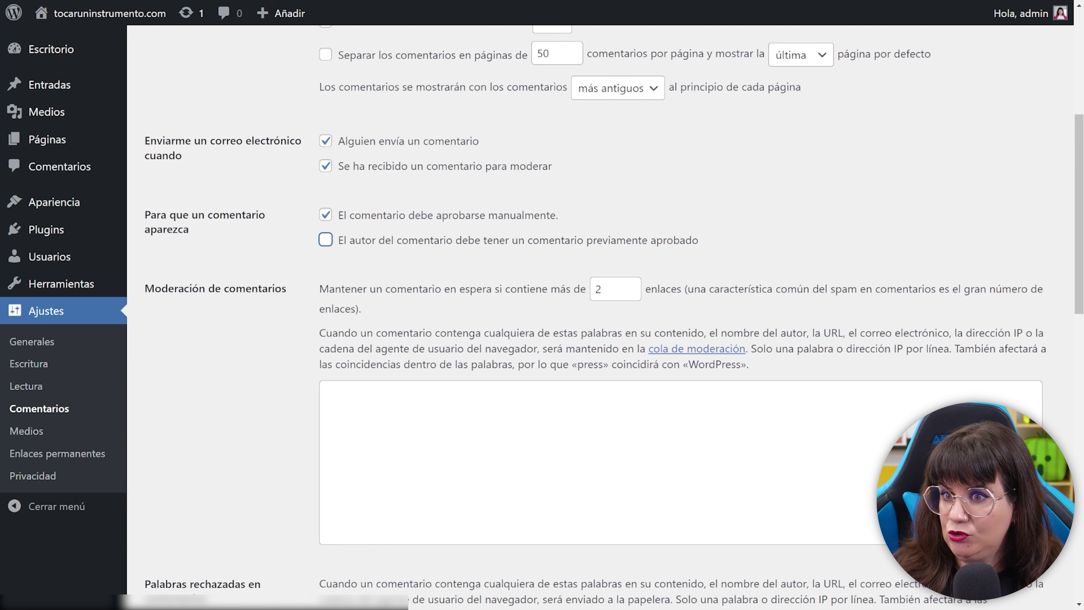
- Set the default avatar for commenters to Retro (autogenerado) in the avatar options
{"action": "scroll", "coordinate": [111, 145], "scroll_direction": "down", "scroll_amount": 7}
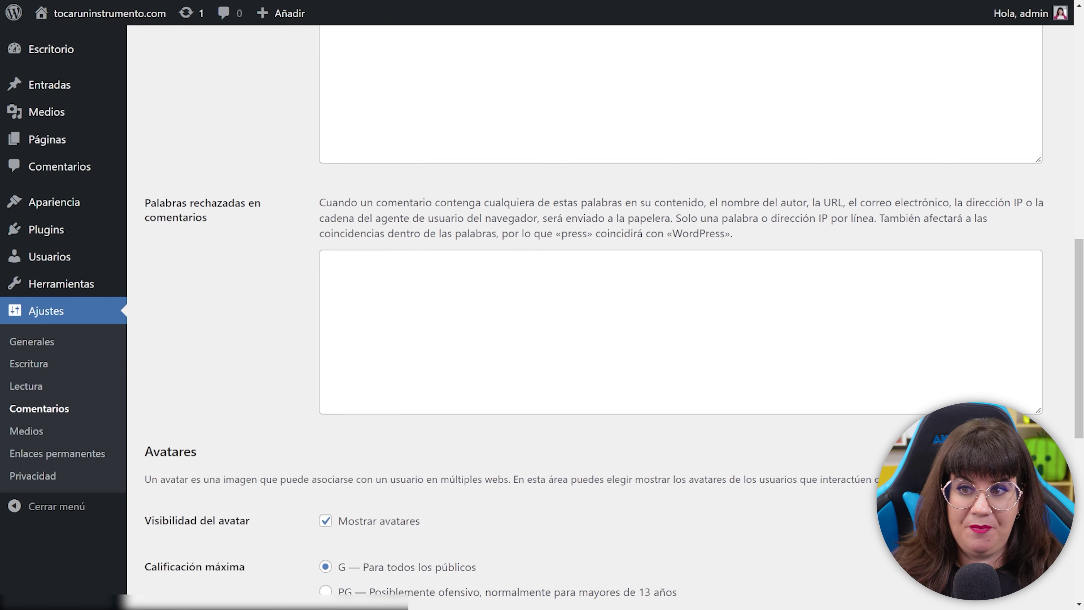
{"action": "scroll", "coordinate": [180, 166], "scroll_direction": "down", "scroll_amount": 6}
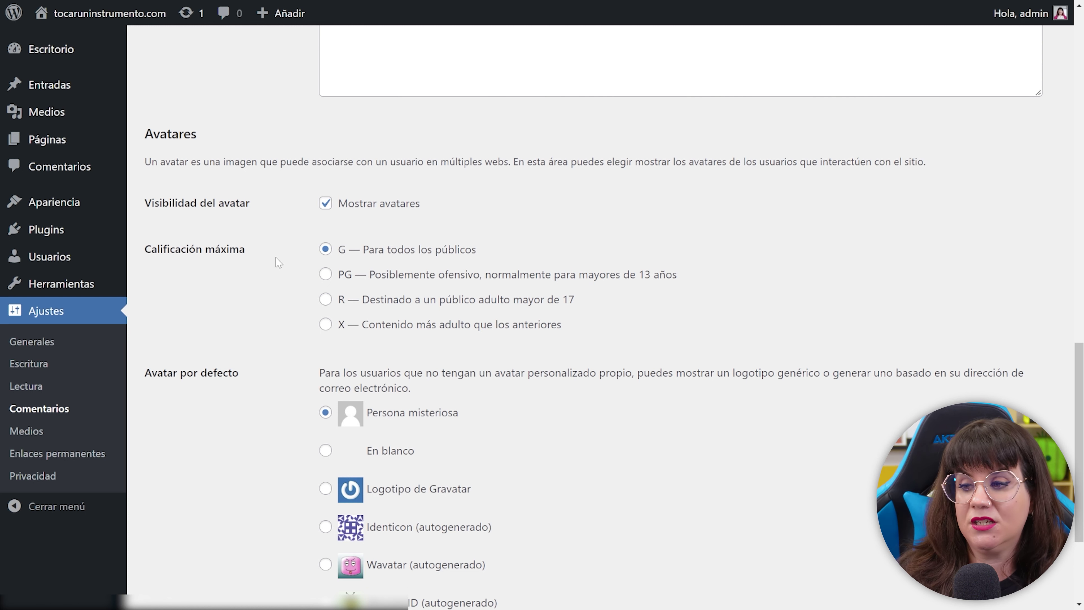
{"action": "scroll", "coordinate": [290, 258], "scroll_direction": "down", "scroll_amount": 3}
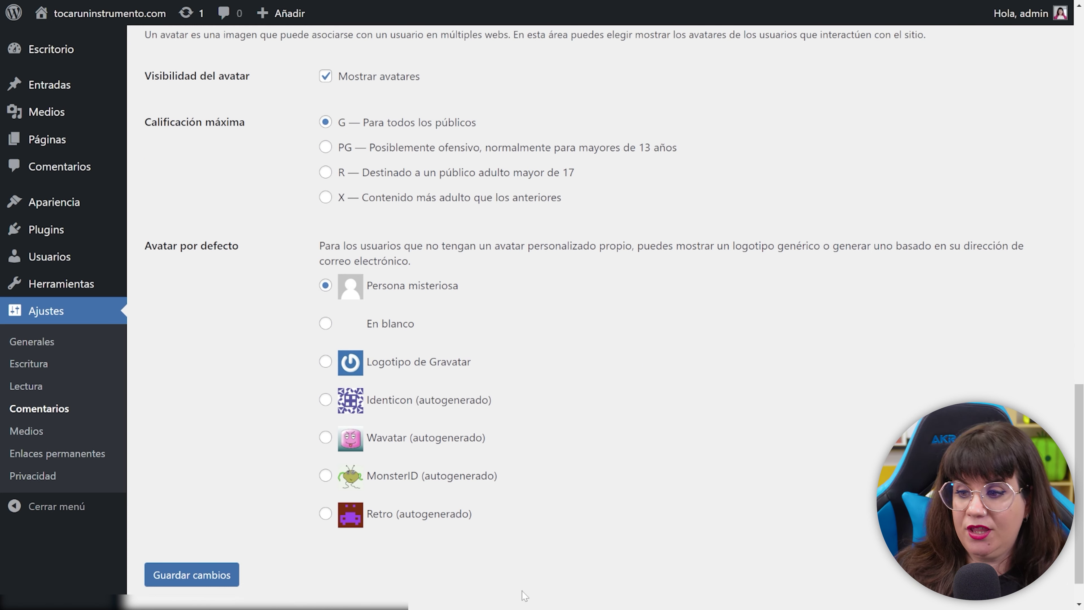
{"action": "left_click", "coordinate": [325, 513]}
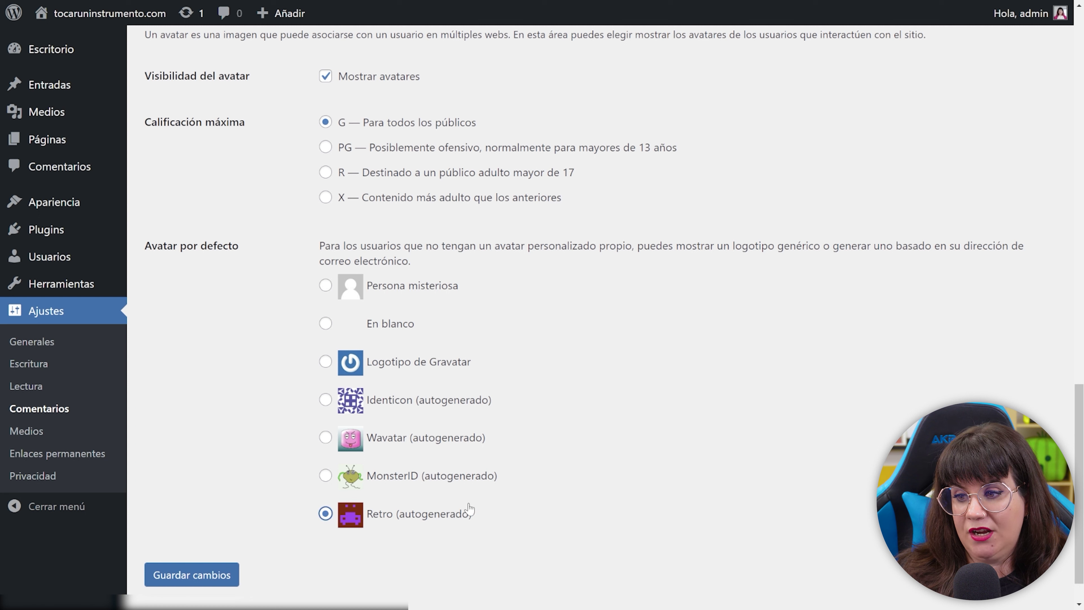
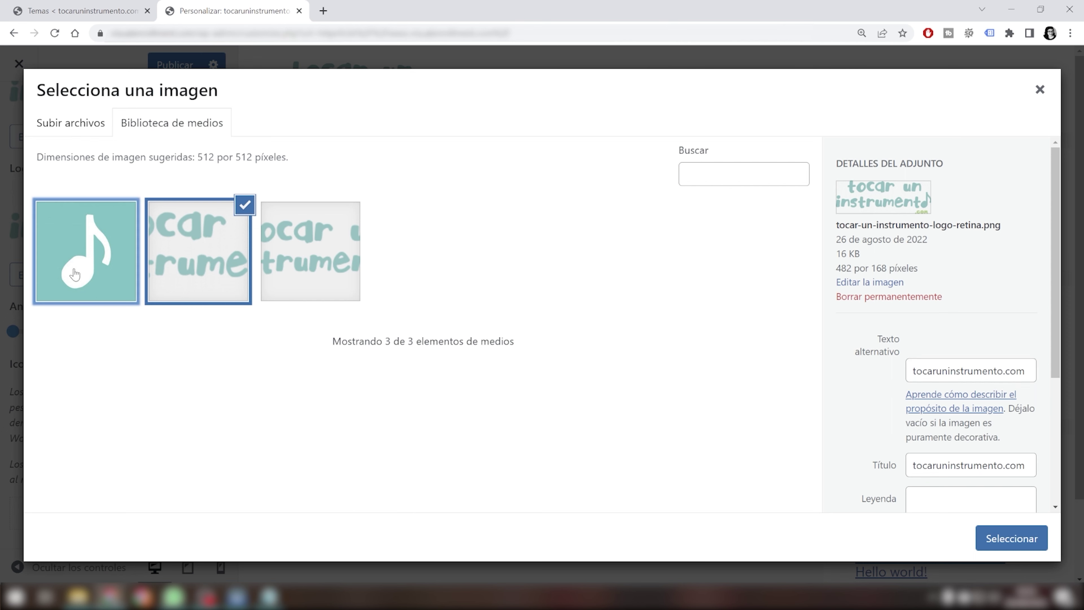
- Give the musical note image the alternative text and title tocaruninstrumento.com and use it as the site icon
{"action": "left_click", "coordinate": [938, 431]}
{"action": "type", "text": "tocaruninstrumento.com"}
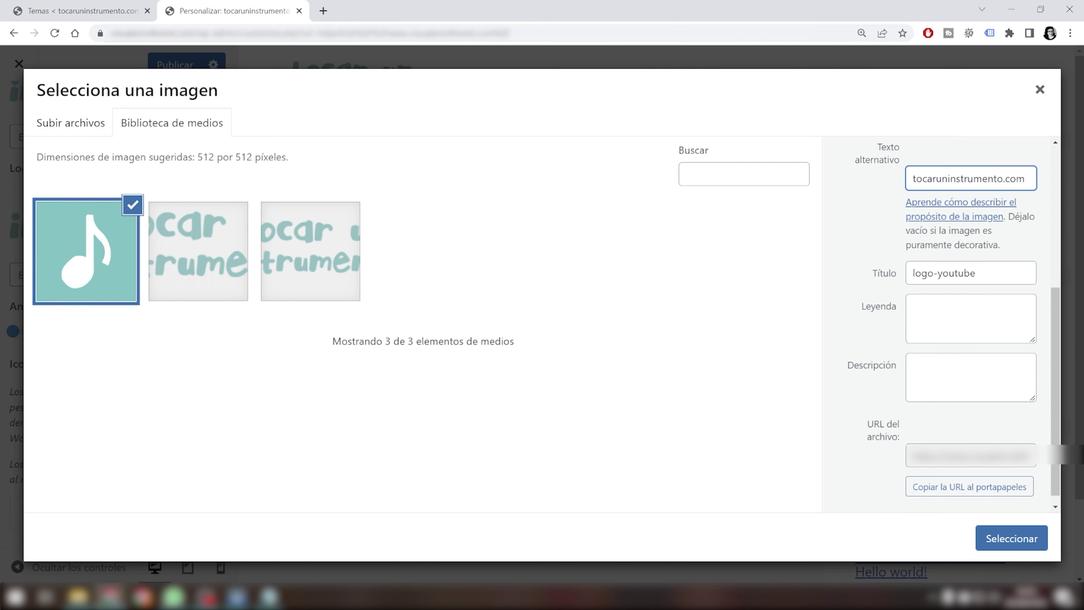
{"action": "key", "text": "Tab"}
{"action": "type", "text": "tocaruninstrumento.com"}
{"action": "left_click", "coordinate": [1020, 537]}
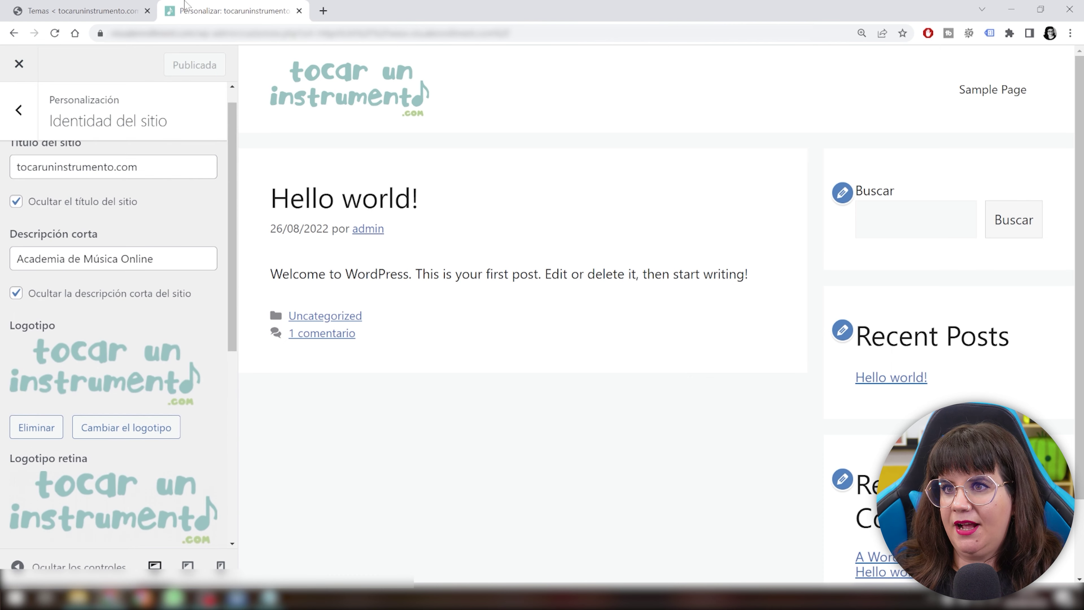
- Open the site's home page in a new browser tab to check the logo and site icon
{"action": "key", "text": "ctrl+l"}
{"action": "type", "text": "tocaruninstrumento.com"}
{"action": "key", "text": "alt+Return"}
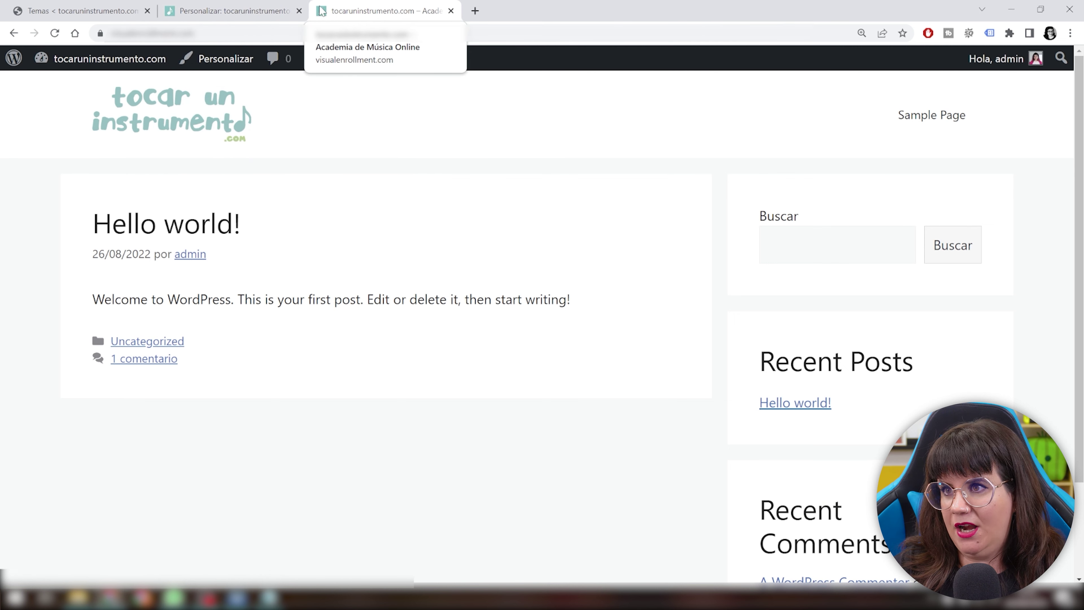
- Back in the theme customizer, set the content layout to Un contenedor in the container design settings
{"action": "left_click", "coordinate": [245, 11]}
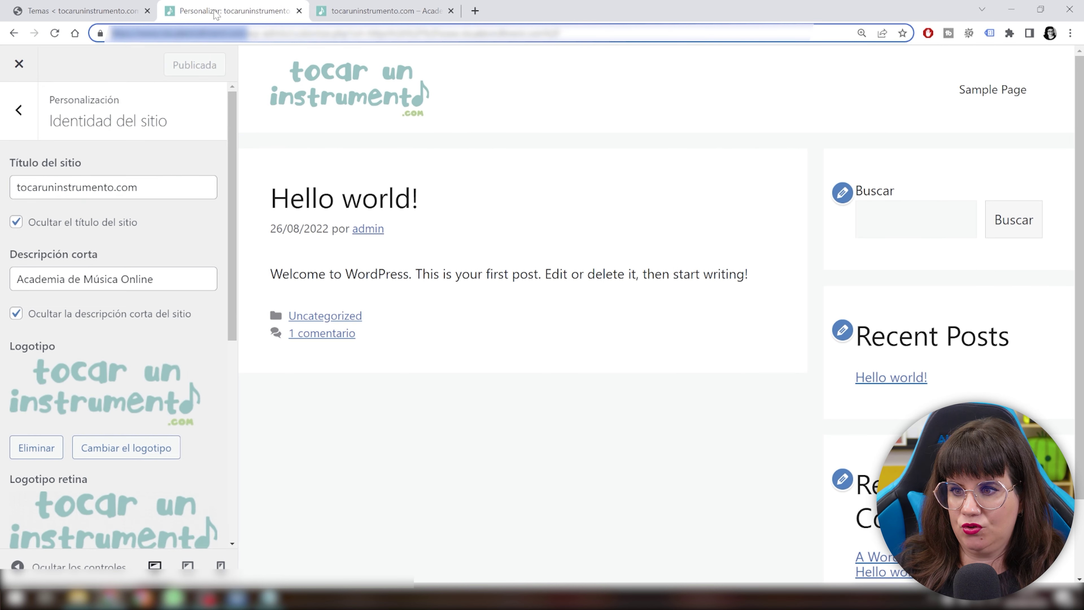
{"action": "scroll", "coordinate": [148, 376], "scroll_direction": "down", "scroll_amount": 5}
{"action": "scroll", "coordinate": [149, 386], "scroll_direction": "down", "scroll_amount": 3}
{"action": "left_click", "coordinate": [10, 158]}
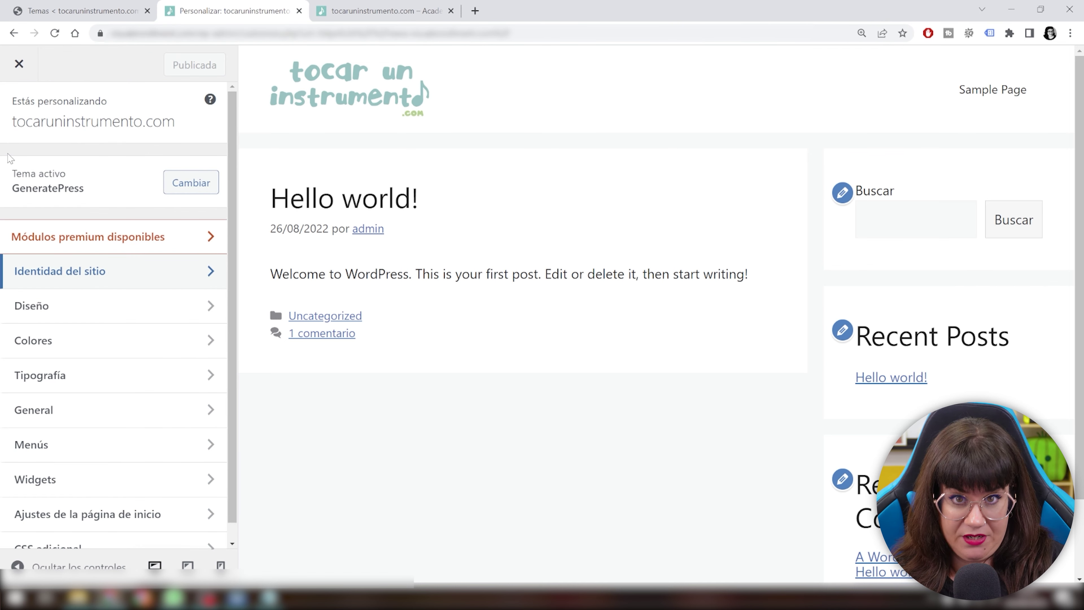
{"action": "left_click", "coordinate": [104, 306]}
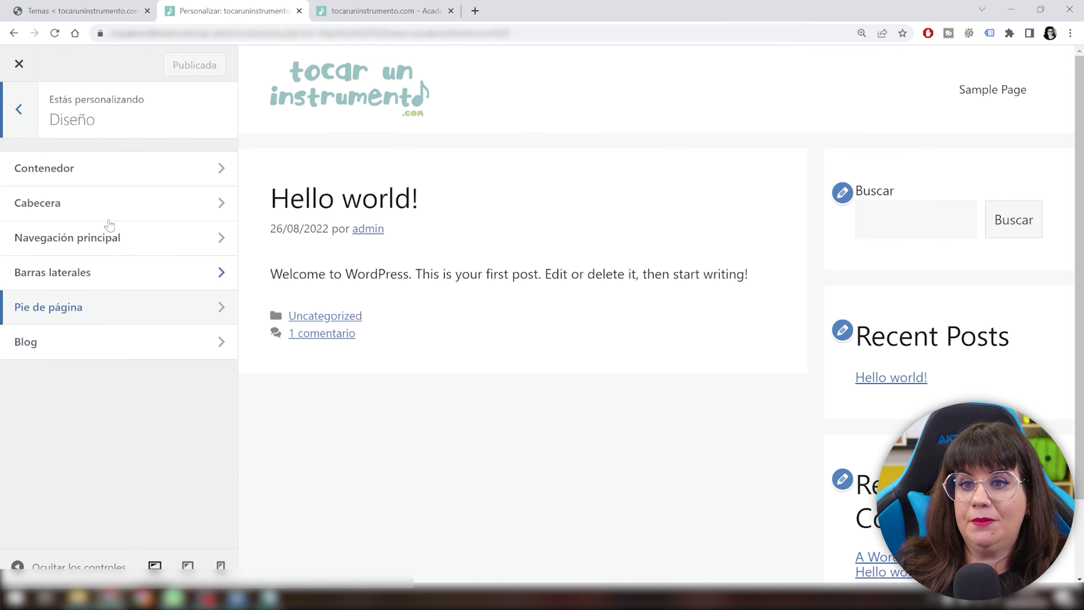
{"action": "left_click", "coordinate": [124, 201]}
{"action": "left_click", "coordinate": [26, 110]}
{"action": "left_click", "coordinate": [113, 175]}
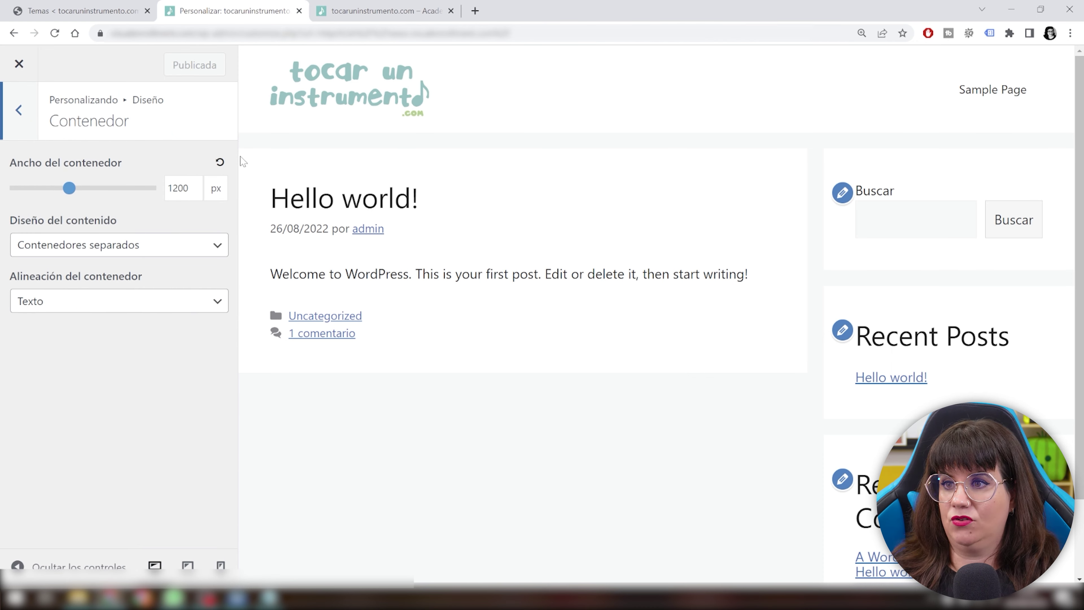
{"action": "left_click", "coordinate": [128, 245]}
{"action": "left_click", "coordinate": [107, 263]}
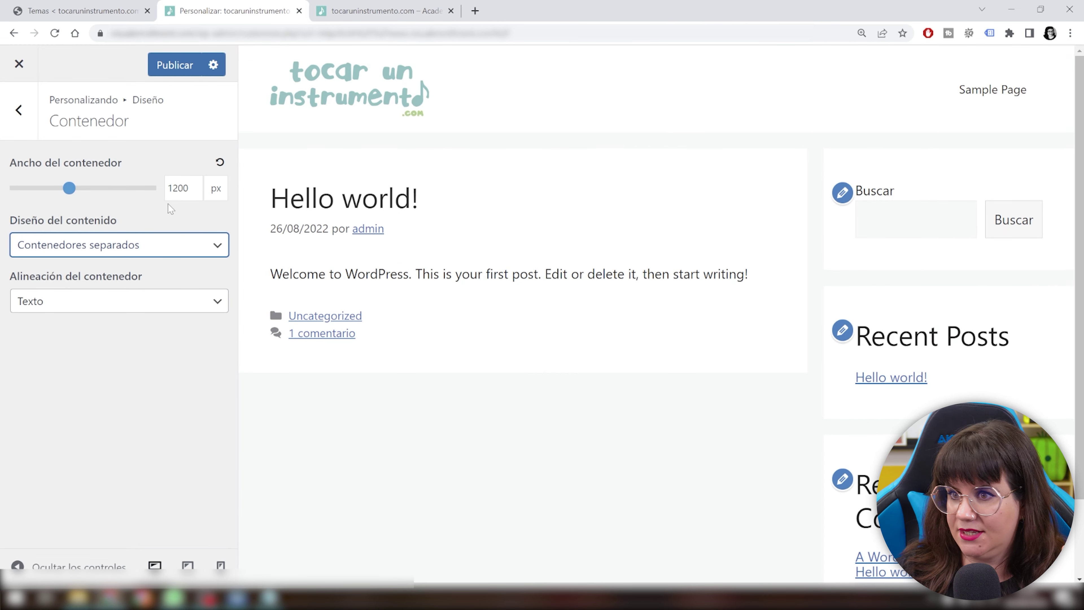
{"action": "left_click", "coordinate": [172, 239]}
{"action": "left_click", "coordinate": [93, 276]}
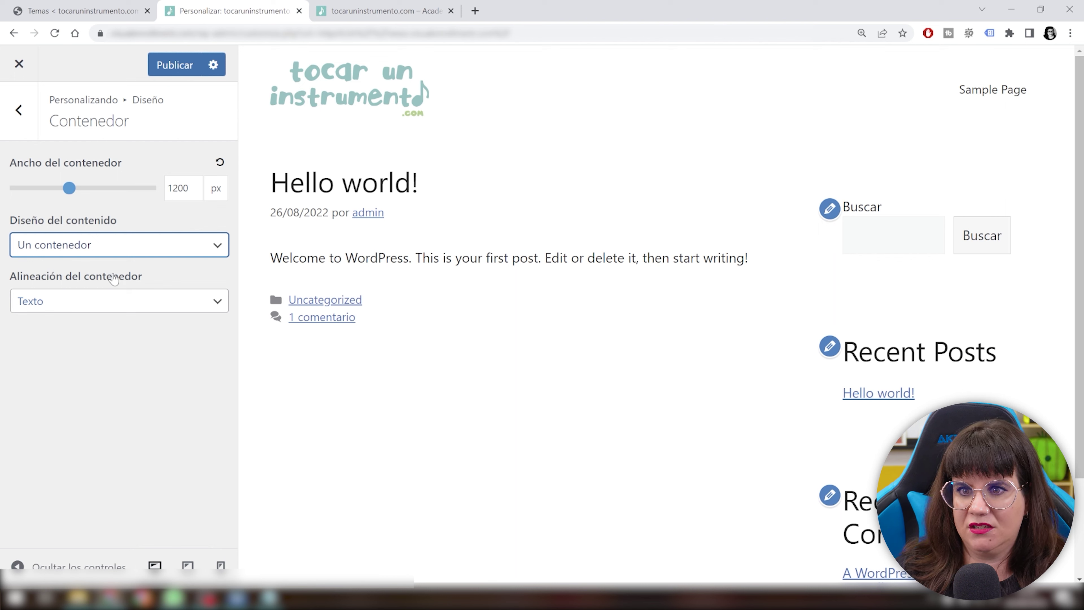
- Try the Cajas container alignment and switch it back to Texto
{"action": "left_click", "coordinate": [56, 303]}
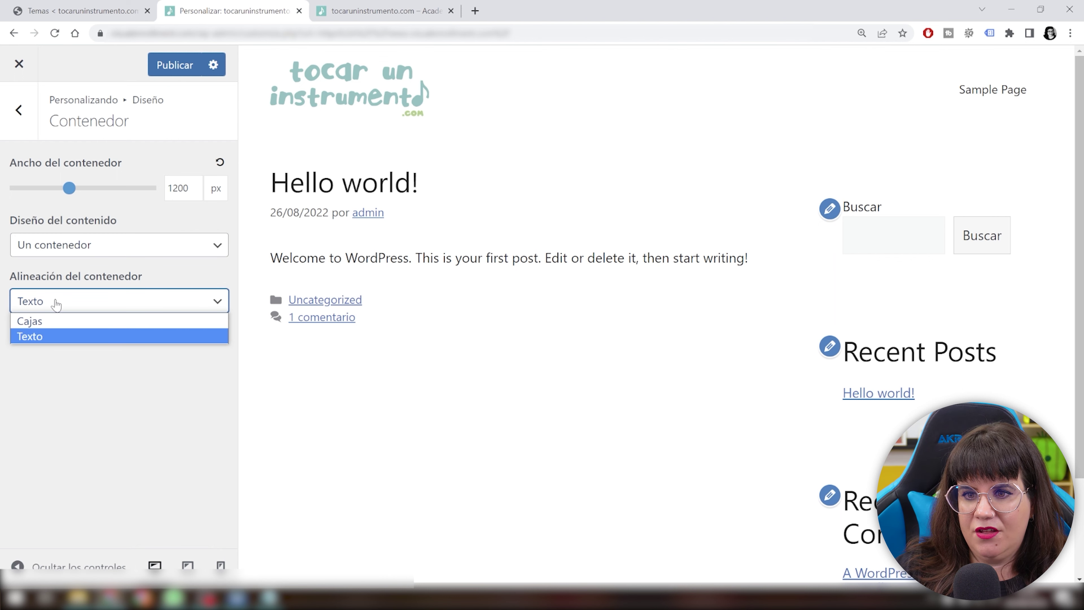
{"action": "left_click", "coordinate": [53, 321]}
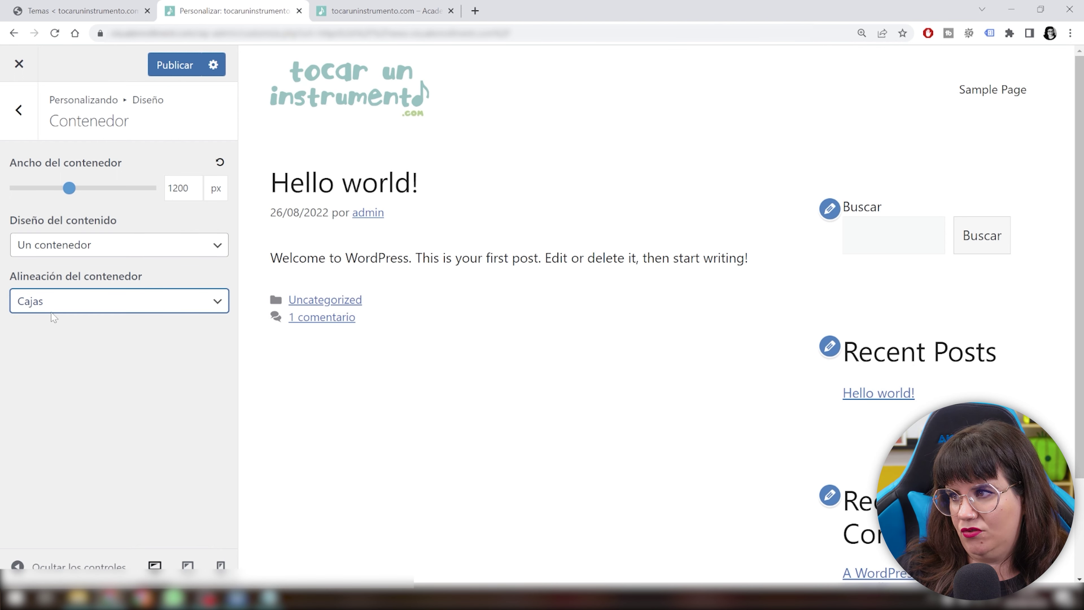
{"action": "left_click", "coordinate": [61, 306]}
{"action": "left_click", "coordinate": [51, 338]}
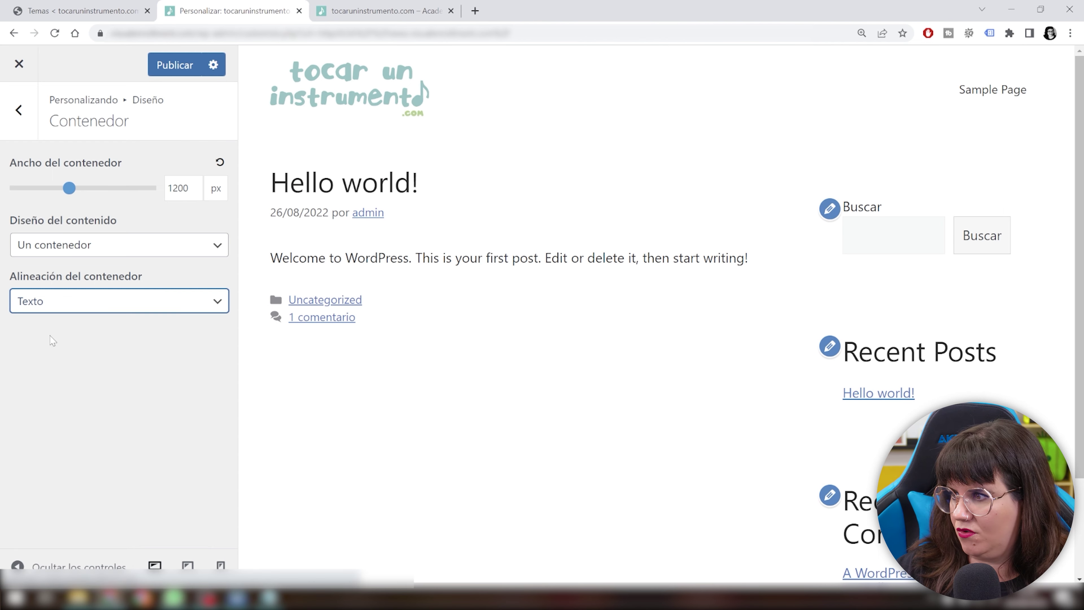
- Apply the Por defecto preset in the header design settings
{"action": "left_click", "coordinate": [18, 111]}
{"action": "left_click", "coordinate": [87, 208]}
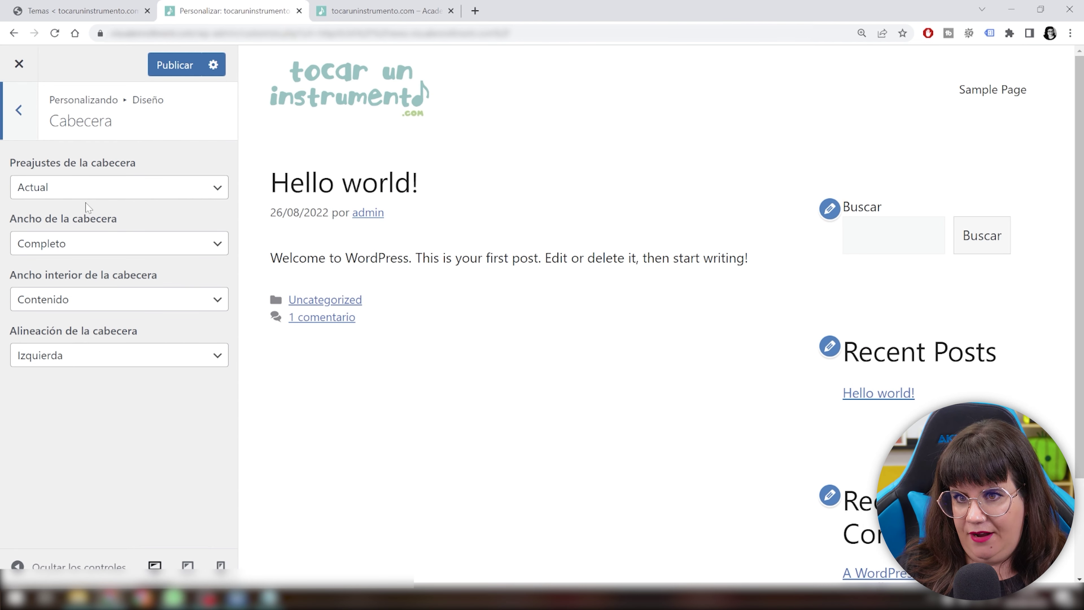
{"action": "left_click", "coordinate": [75, 185]}
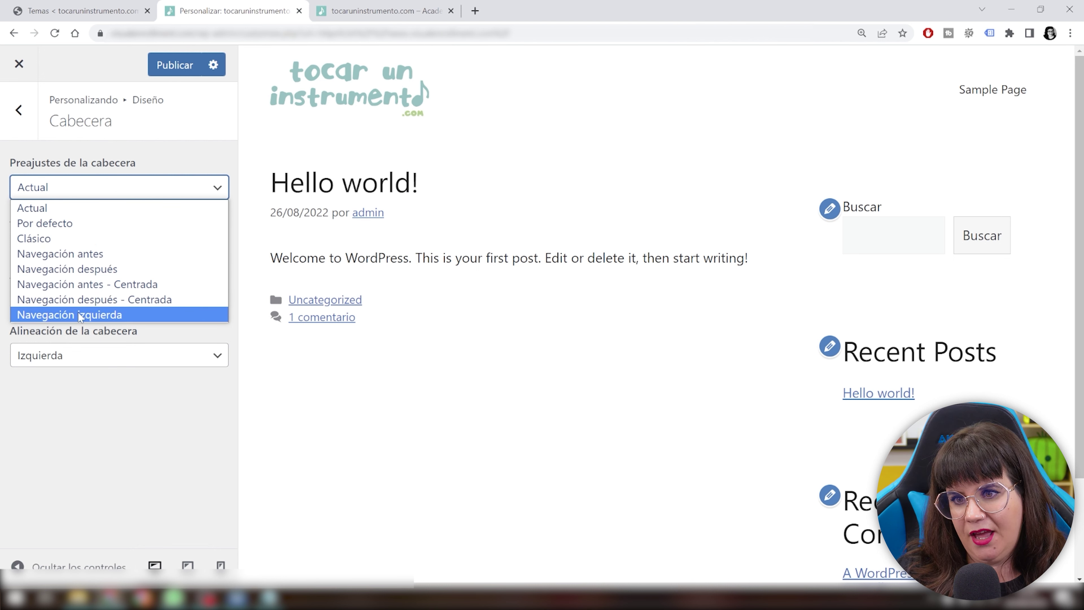
{"action": "left_click", "coordinate": [91, 224]}
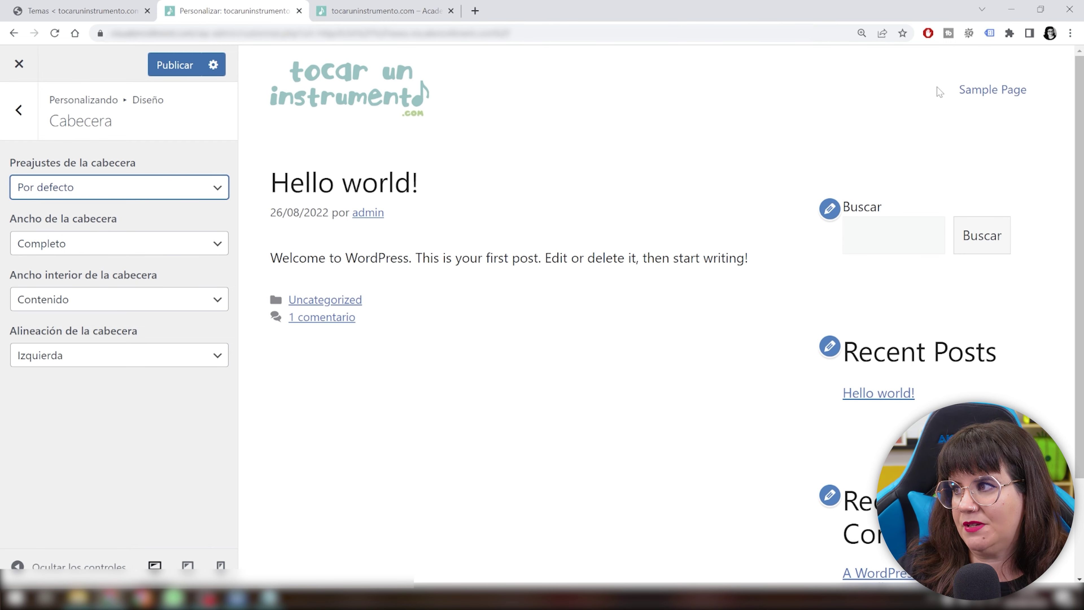
- Preview the header presets Navegación antes, Navegación antes - Centrada and Navegación después - Centrada, and return to Por defecto
{"action": "left_click", "coordinate": [128, 192]}
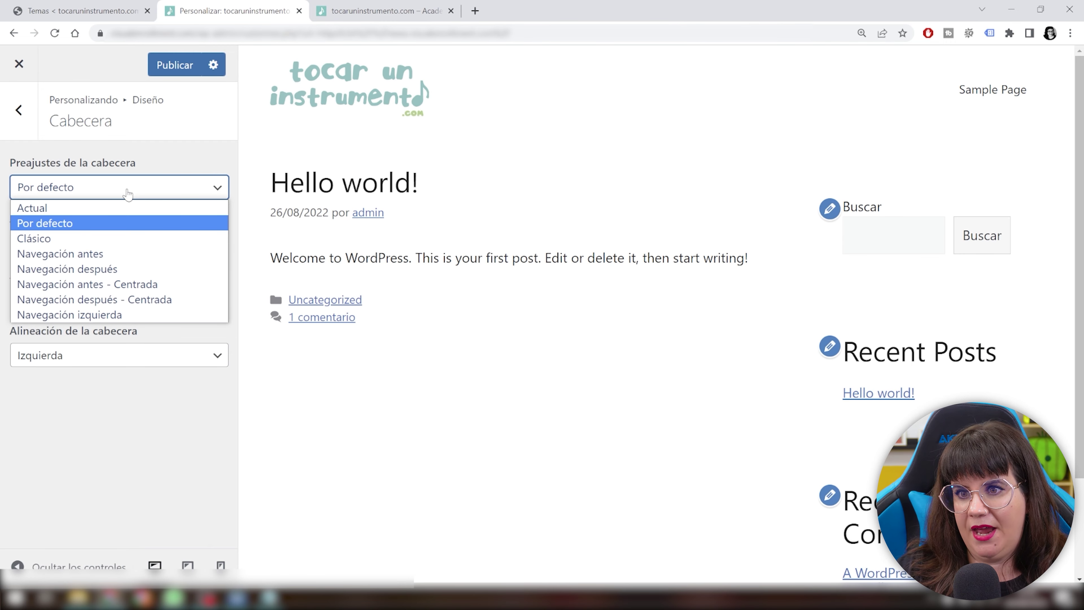
{"action": "left_click", "coordinate": [93, 254]}
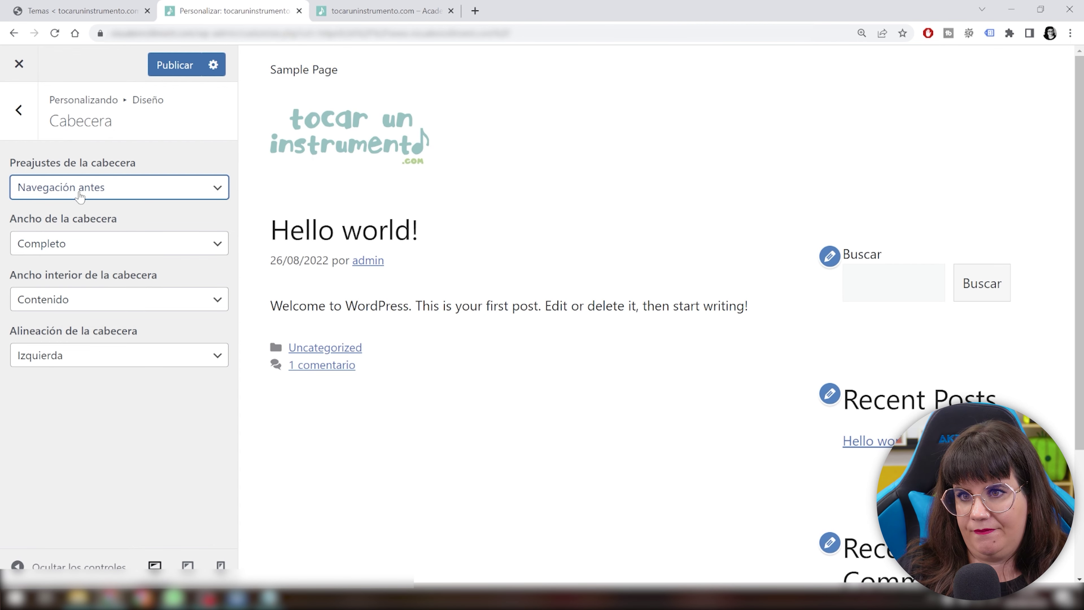
{"action": "left_click", "coordinate": [87, 188]}
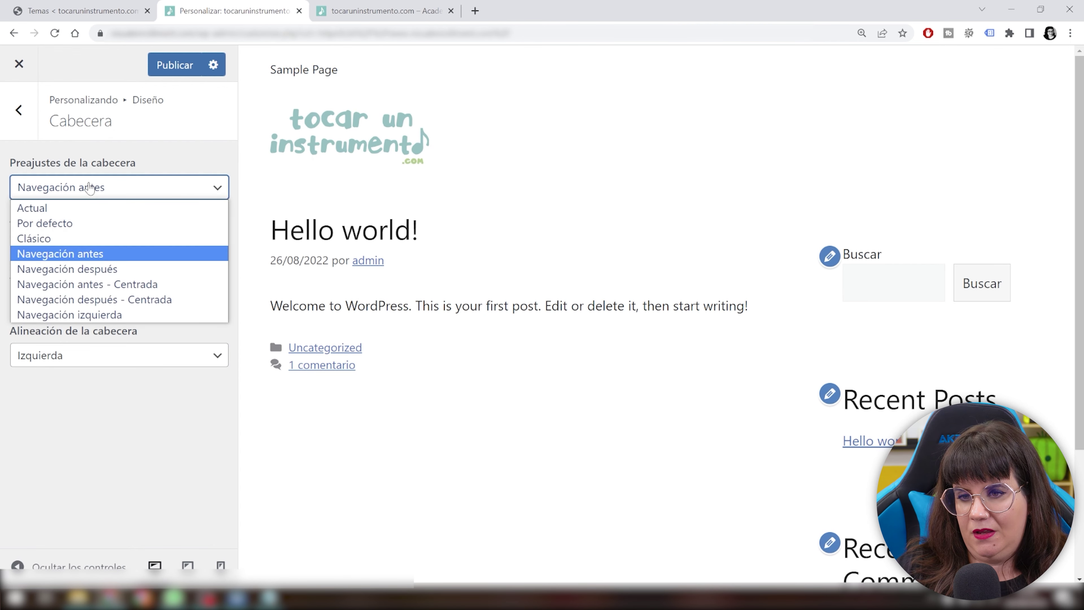
{"action": "left_click", "coordinate": [128, 290]}
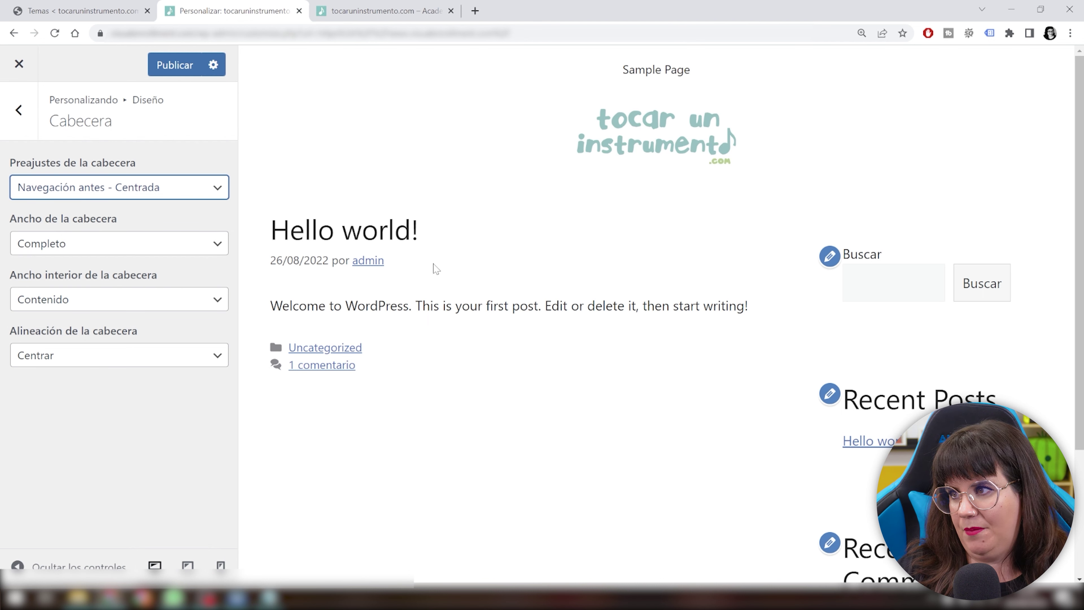
{"action": "left_click", "coordinate": [126, 196]}
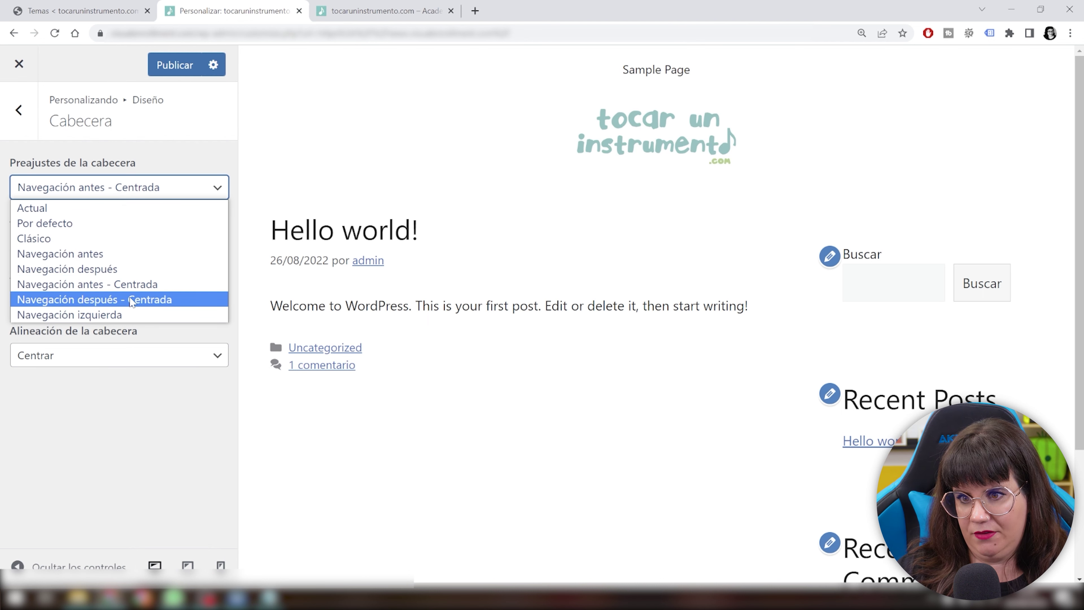
{"action": "left_click", "coordinate": [131, 301]}
{"action": "left_click", "coordinate": [120, 187]}
{"action": "left_click", "coordinate": [58, 224]}
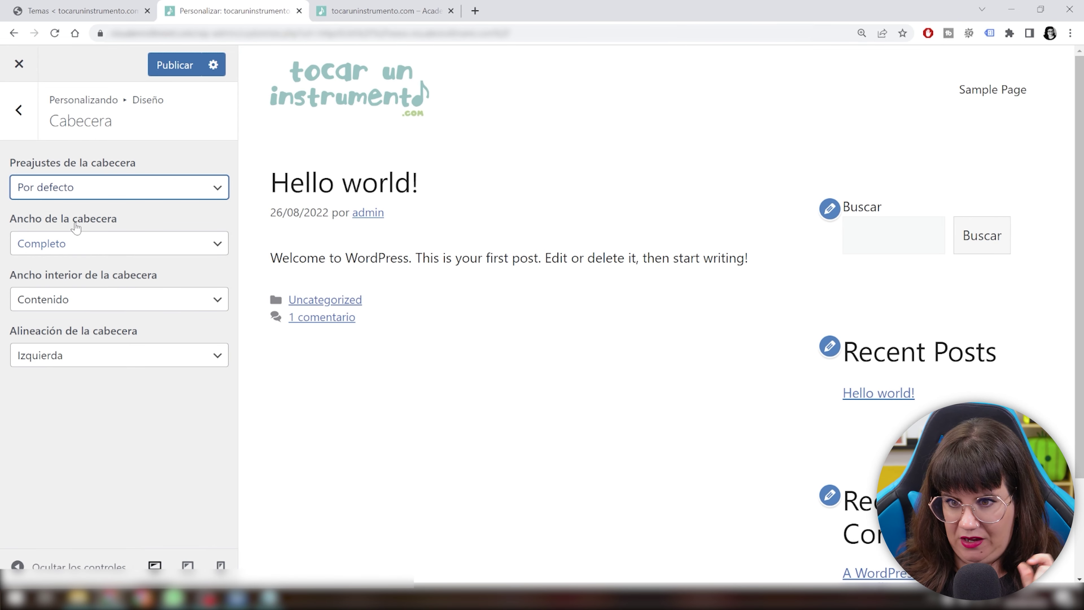
- Set the header width to Contenido with the header alignment on Izquierda, and publish the changes
{"action": "left_click", "coordinate": [102, 244]}
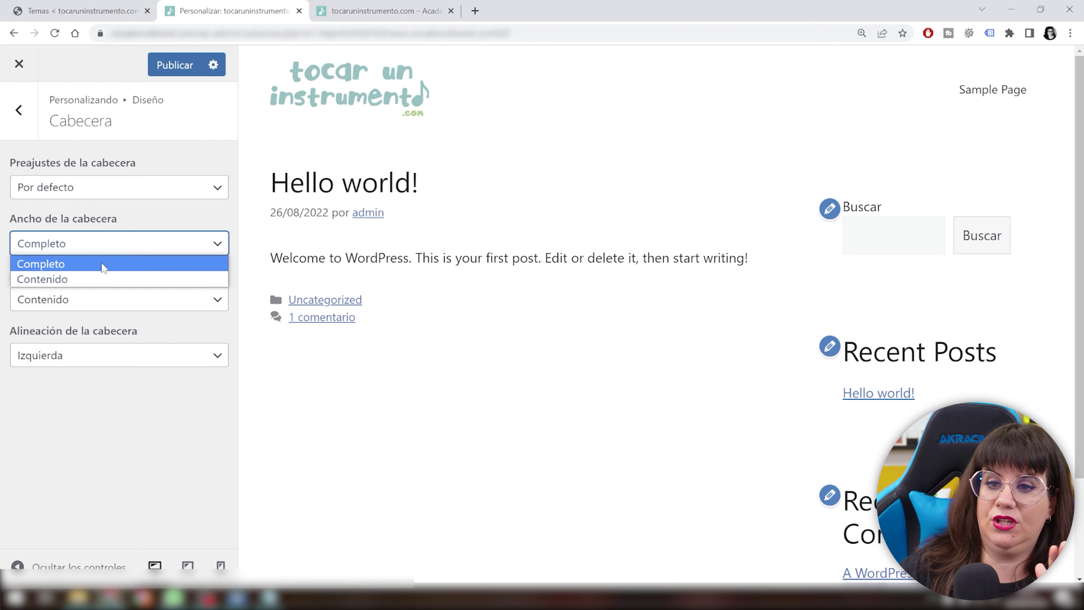
{"action": "left_click", "coordinate": [80, 280]}
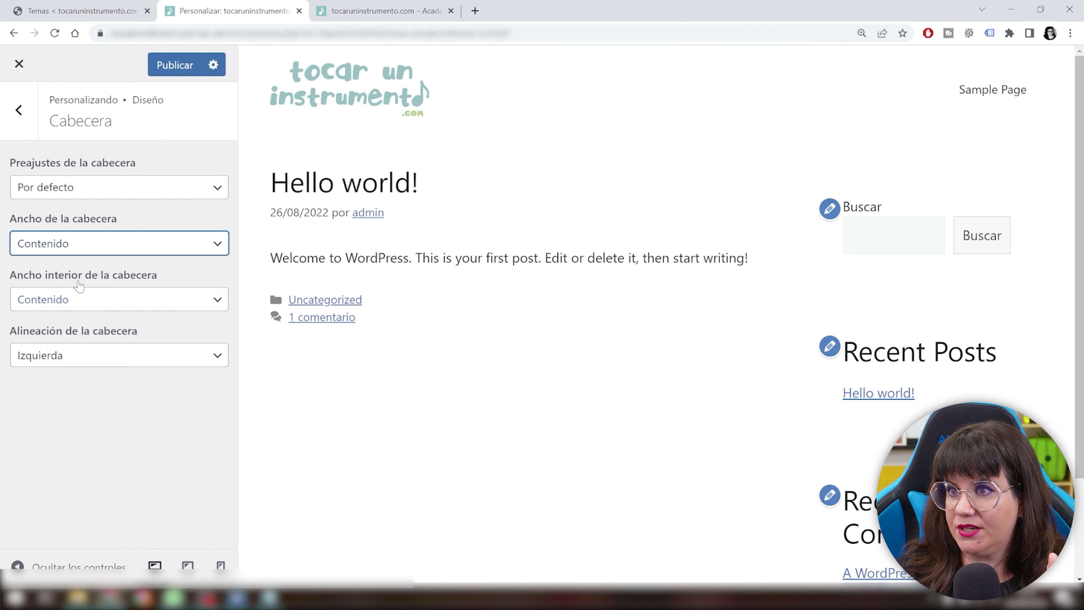
{"action": "left_click", "coordinate": [71, 361]}
{"action": "left_click", "coordinate": [48, 393]}
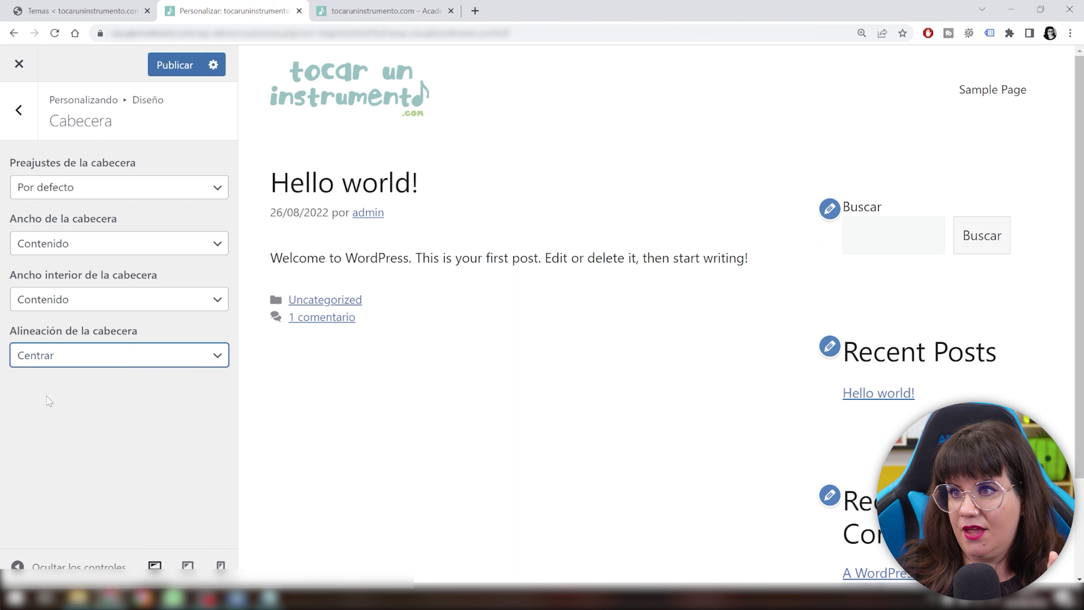
{"action": "left_click", "coordinate": [67, 359]}
{"action": "left_click", "coordinate": [48, 375]}
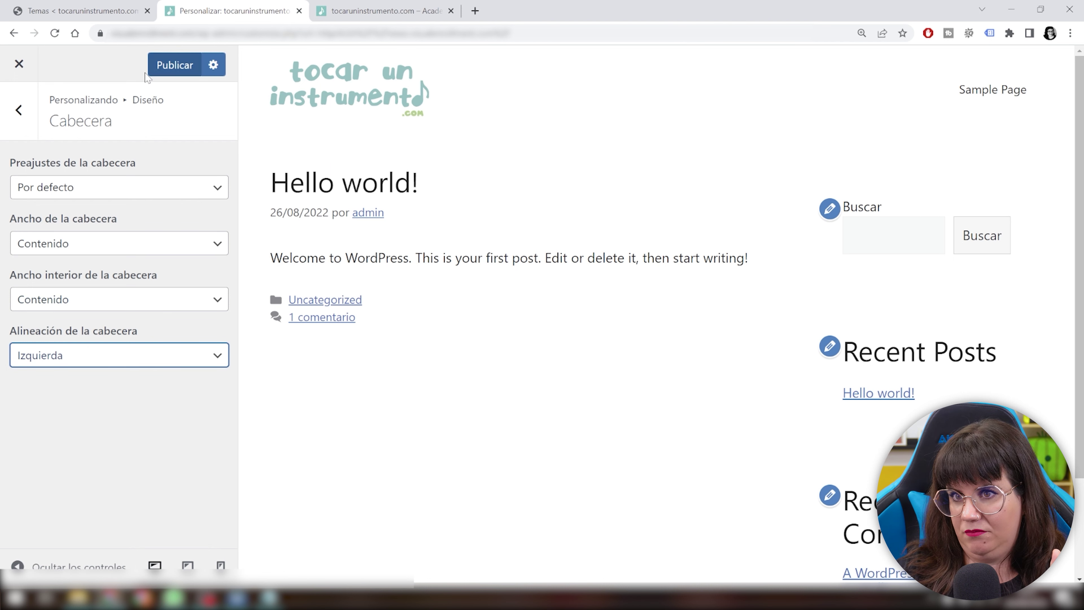
{"action": "left_click", "coordinate": [175, 64]}
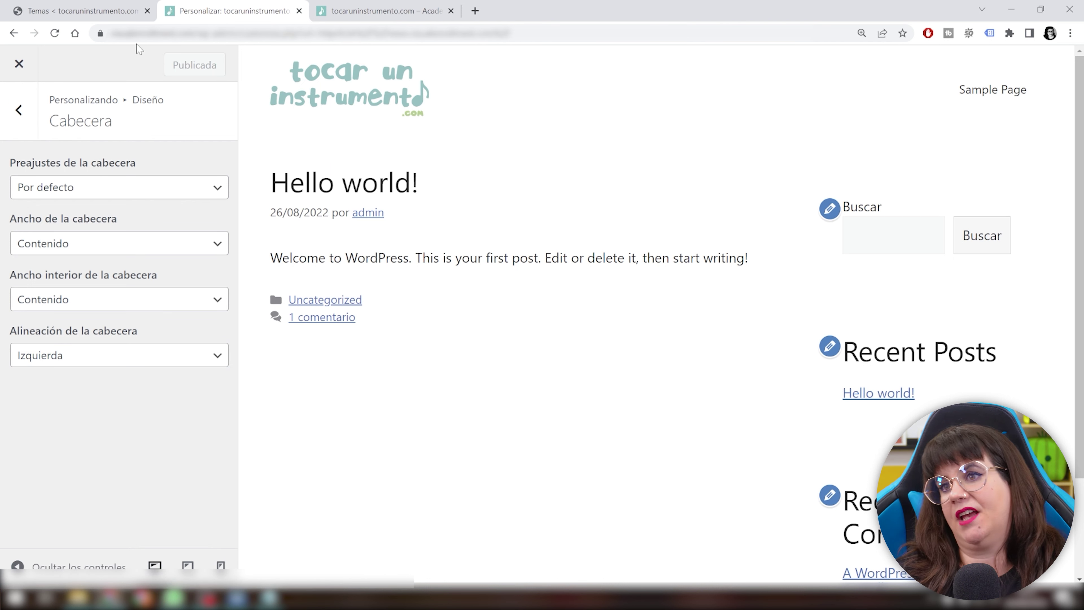
- Open the main navigation settings within the theme's design options
{"action": "left_click", "coordinate": [19, 117]}
{"action": "left_click", "coordinate": [136, 247]}
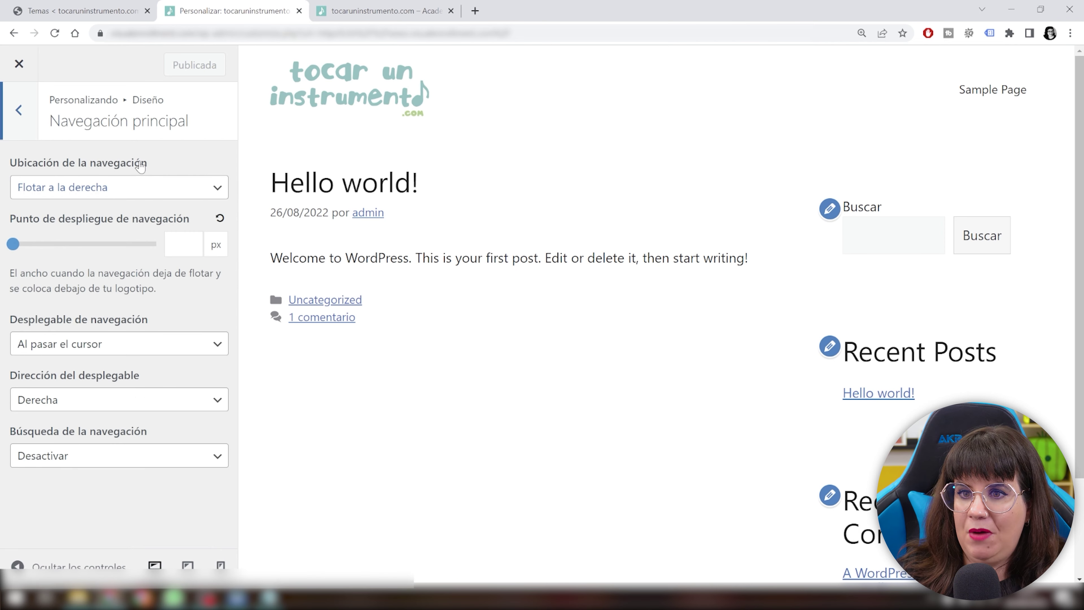
- Try the navigation locations Debajo de la cabecera and Barra lateral izquierda, and restore Flotar a la derecha
{"action": "left_click", "coordinate": [105, 185]}
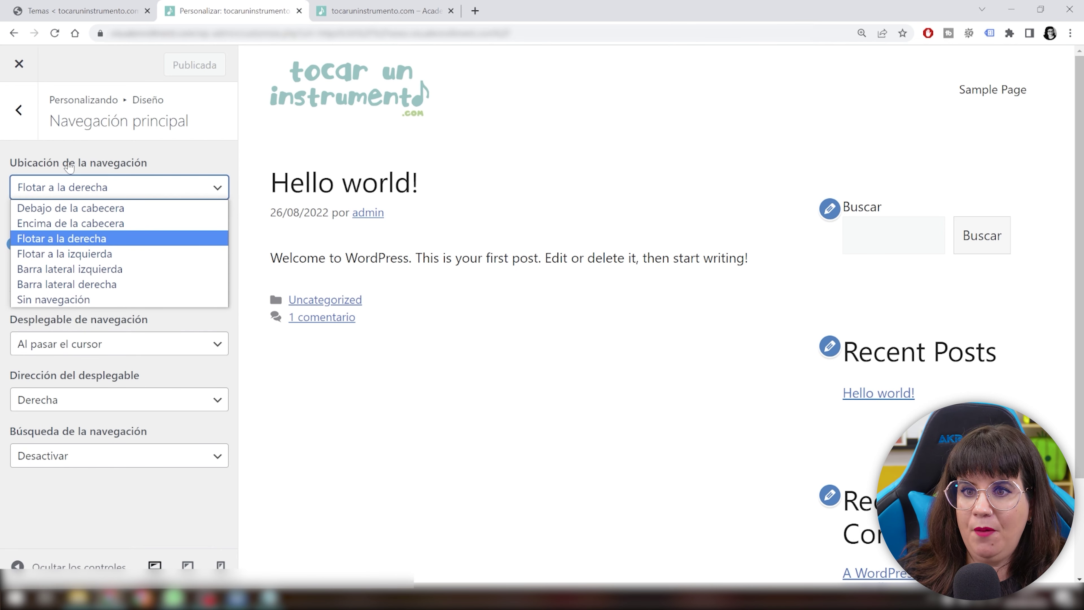
{"action": "left_click", "coordinate": [149, 208]}
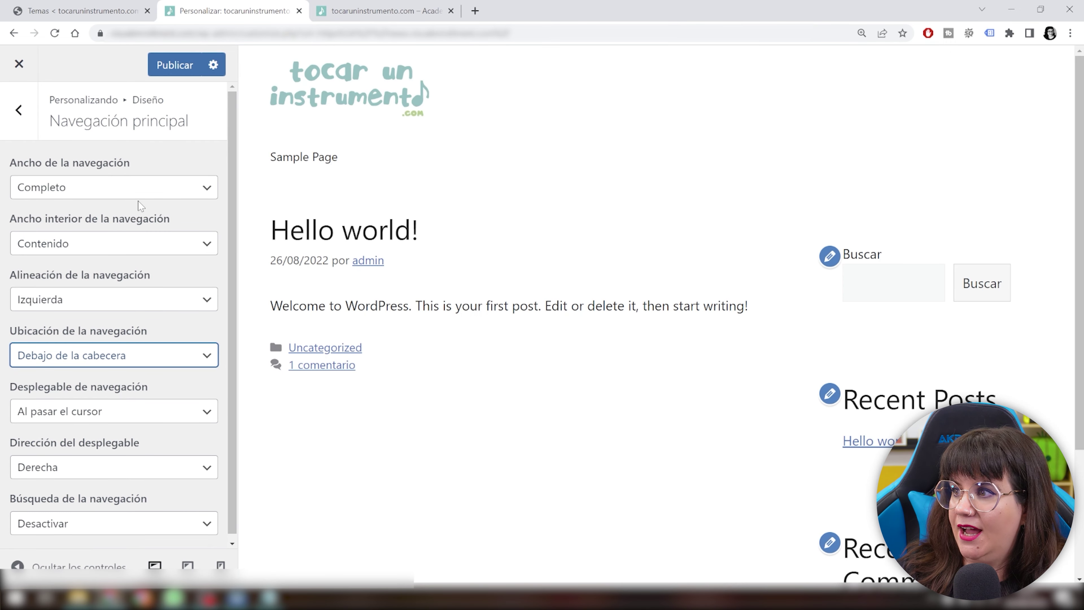
{"action": "left_click", "coordinate": [76, 361]}
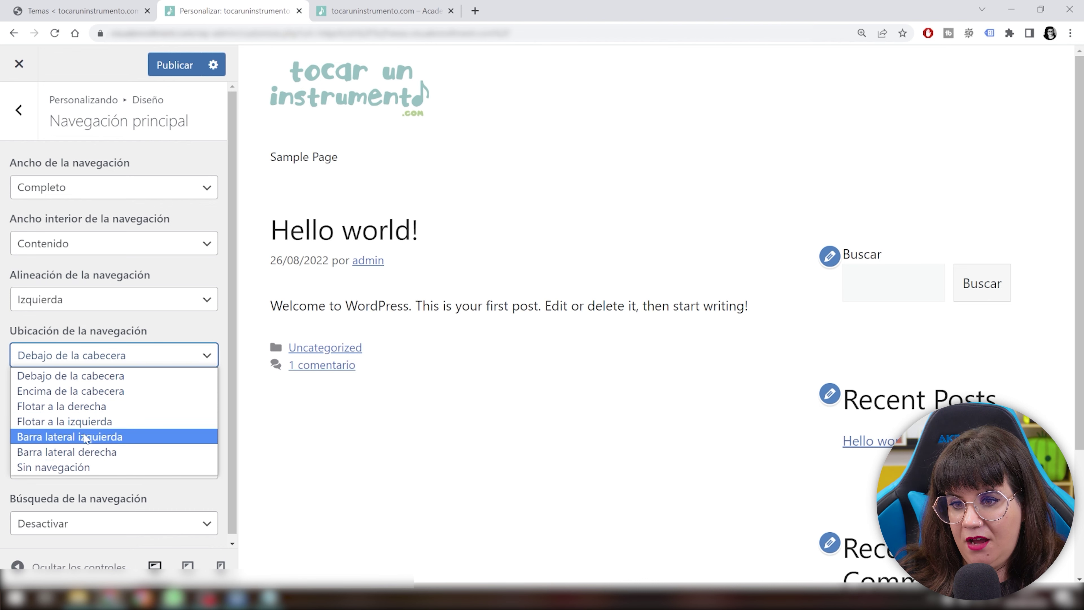
{"action": "left_click", "coordinate": [94, 437]}
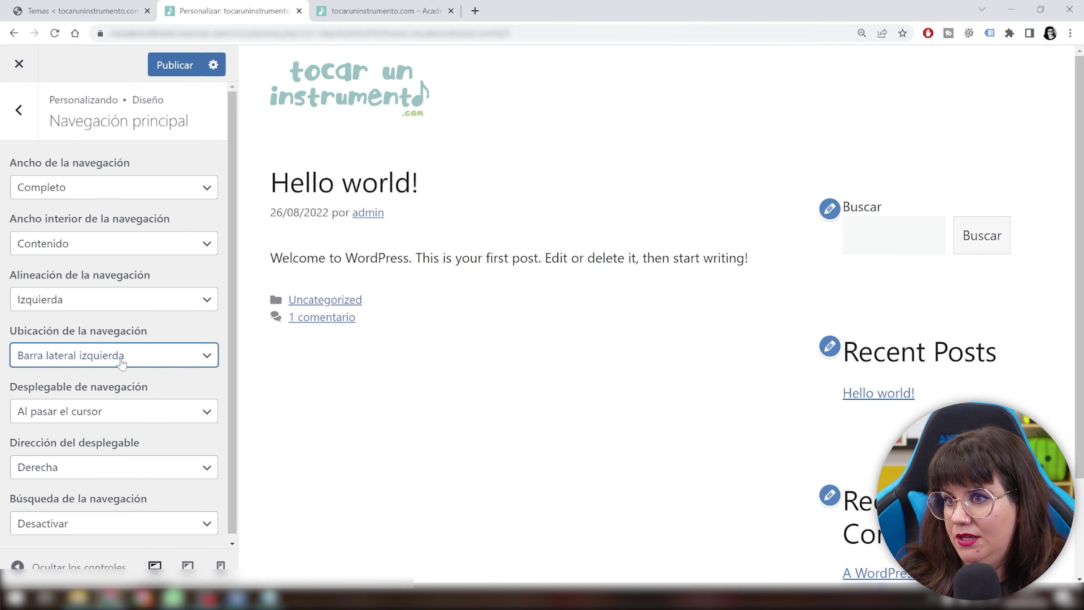
{"action": "left_click", "coordinate": [130, 411]}
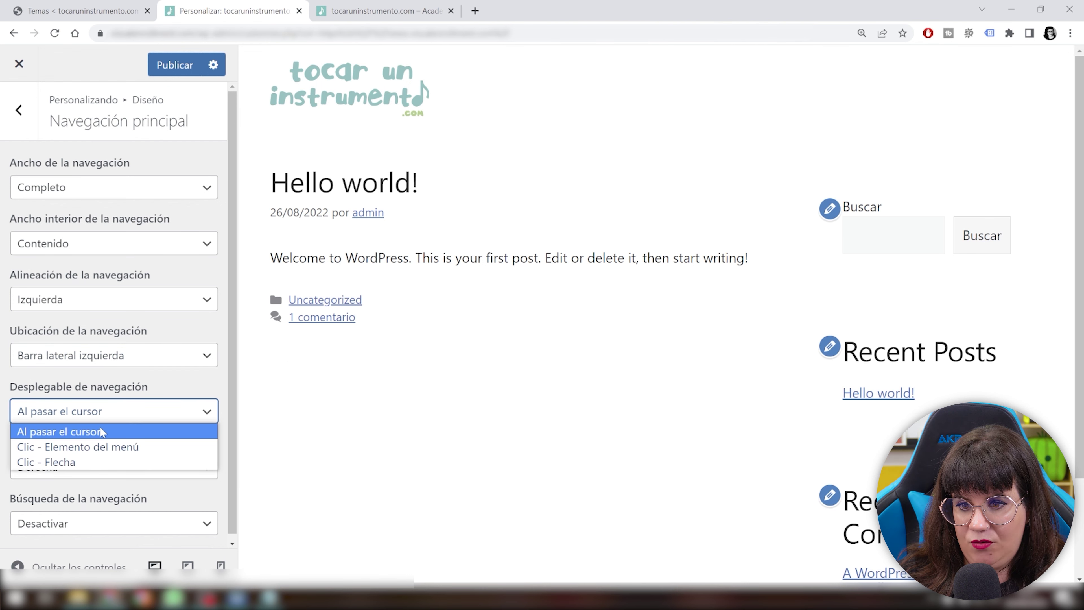
{"action": "left_click", "coordinate": [104, 446]}
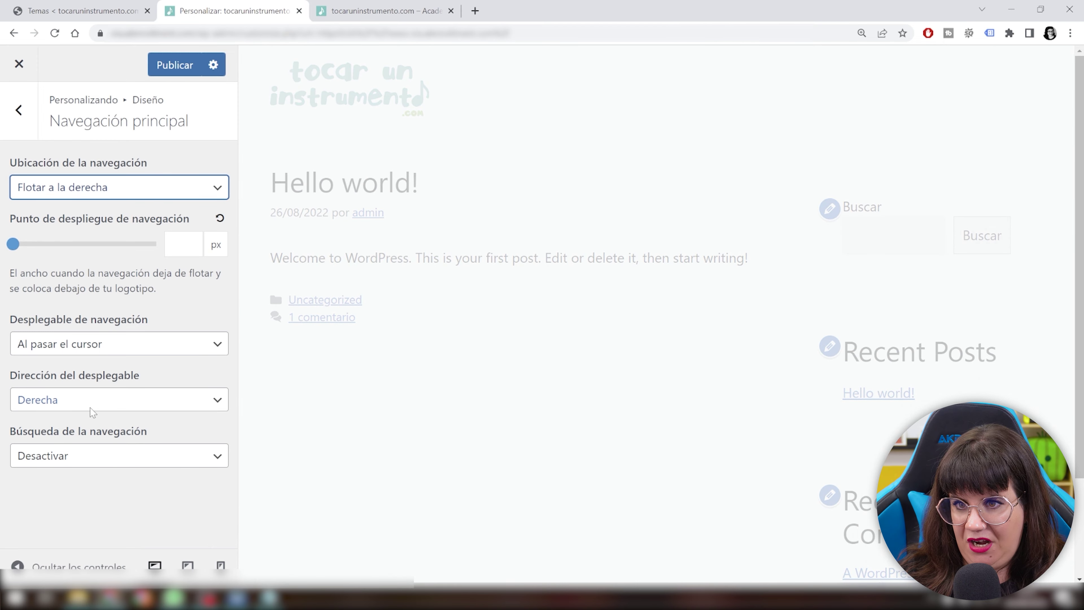
- Set the navigation dropdown to Al pasar el cursor and the navigation search to Activado
{"action": "left_click", "coordinate": [129, 346]}
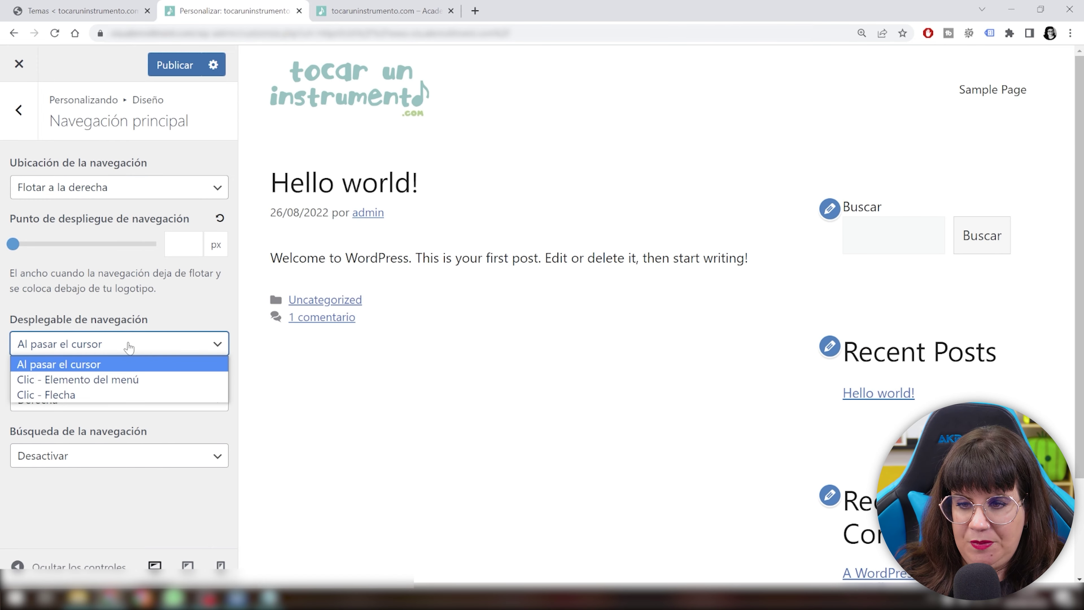
{"action": "left_click", "coordinate": [111, 368]}
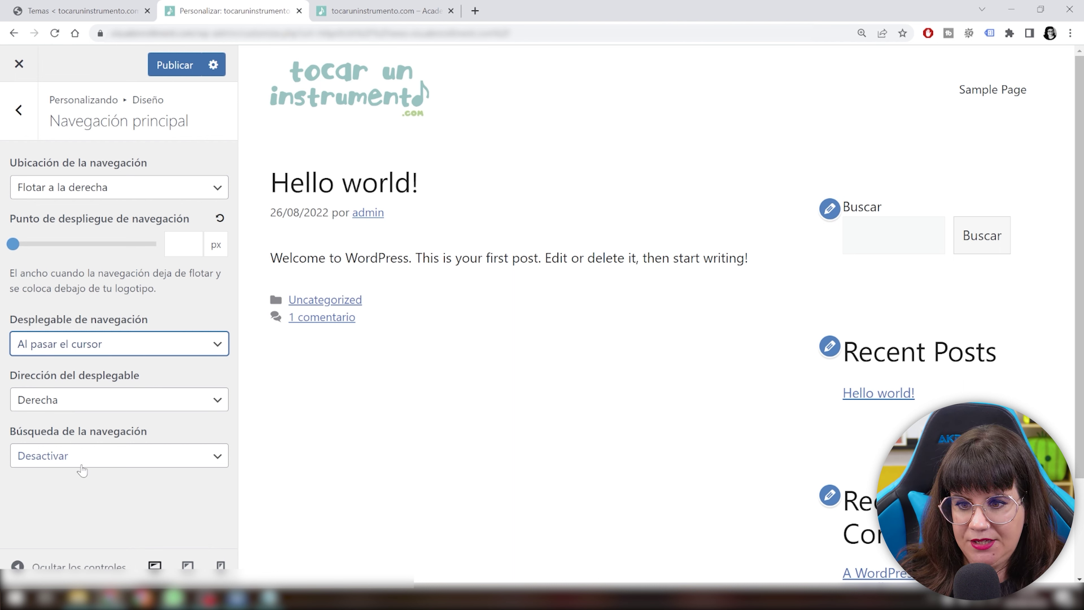
{"action": "left_click", "coordinate": [73, 460]}
{"action": "left_click", "coordinate": [69, 478]}
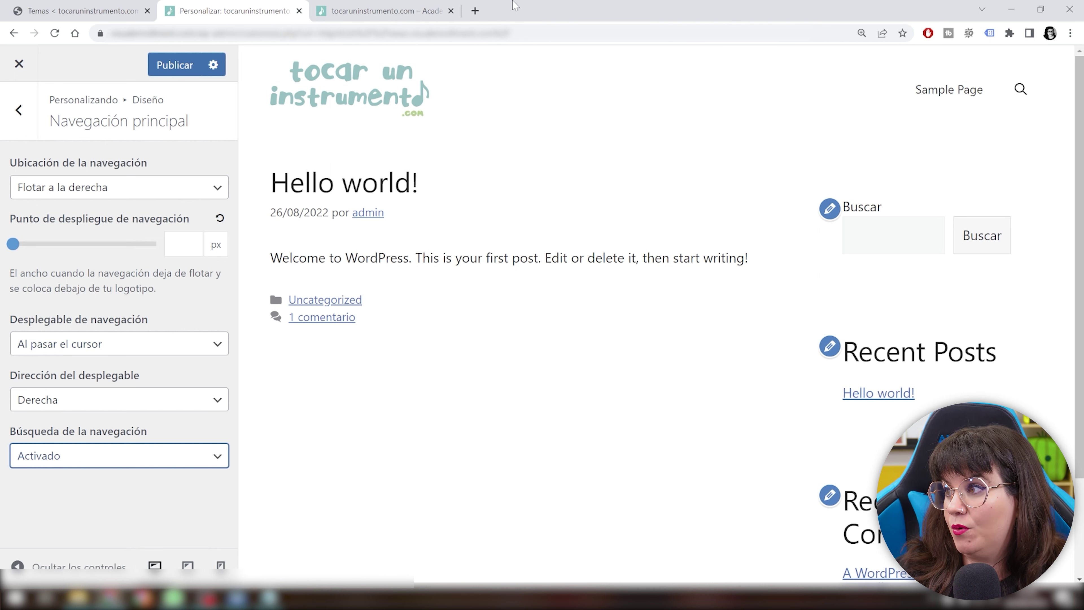
- Test the header's navigation search in the site preview with the text "hol"
{"action": "left_click", "coordinate": [1021, 92]}
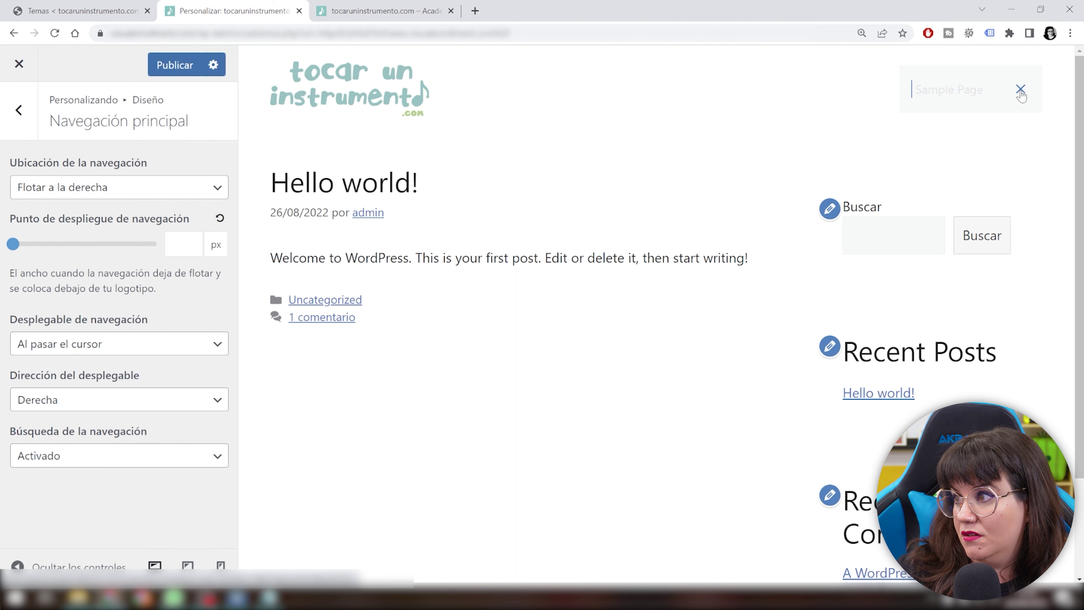
{"action": "type", "text": "hol"}
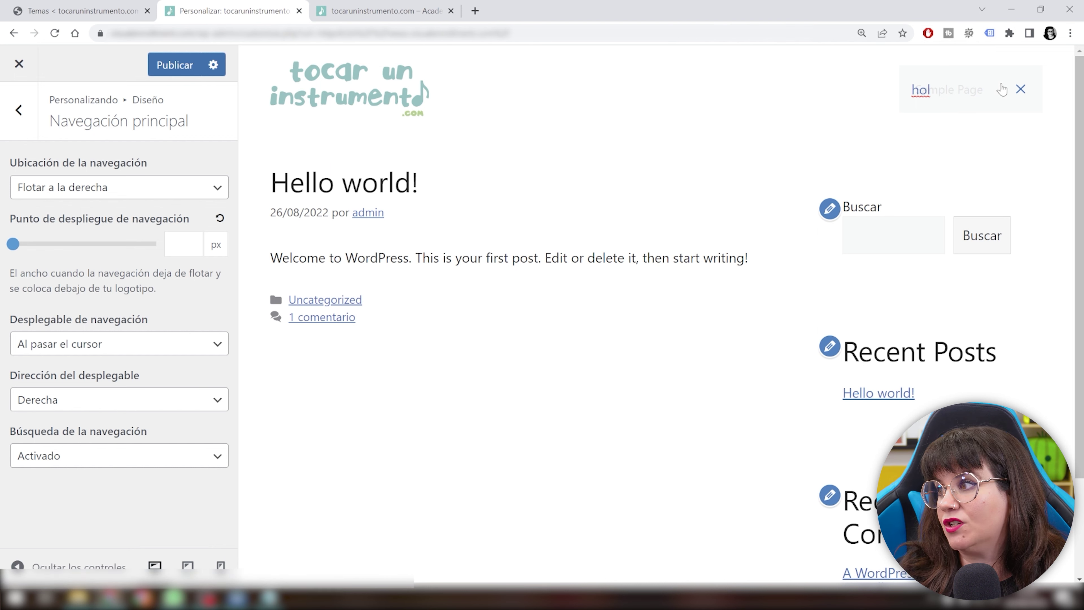
- Close the navigation search in the site preview and publish the navigation changes
{"action": "left_click", "coordinate": [1020, 89]}
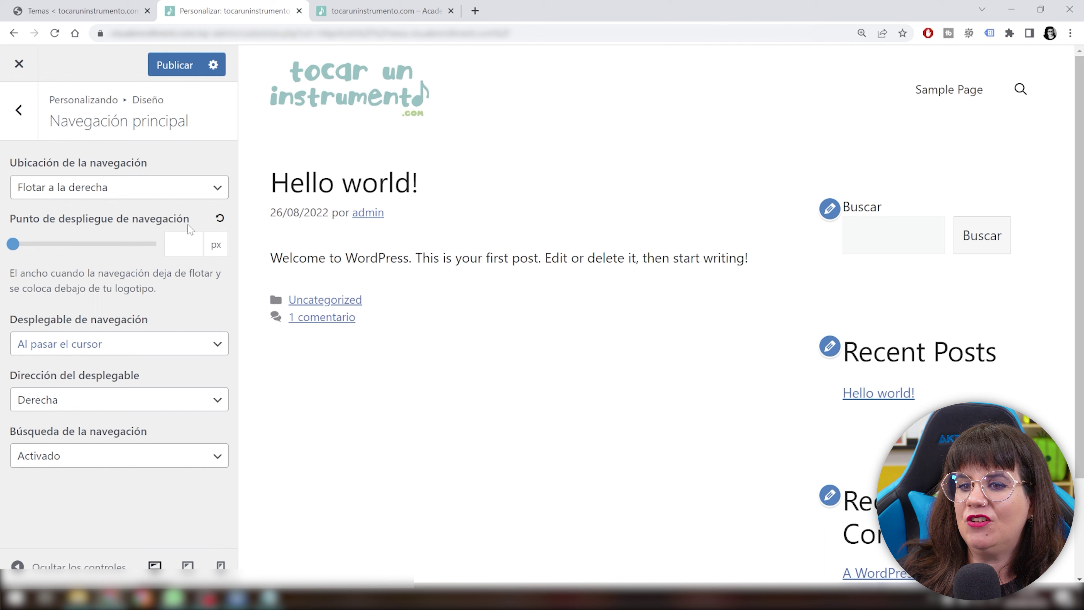
{"action": "left_click", "coordinate": [181, 65]}
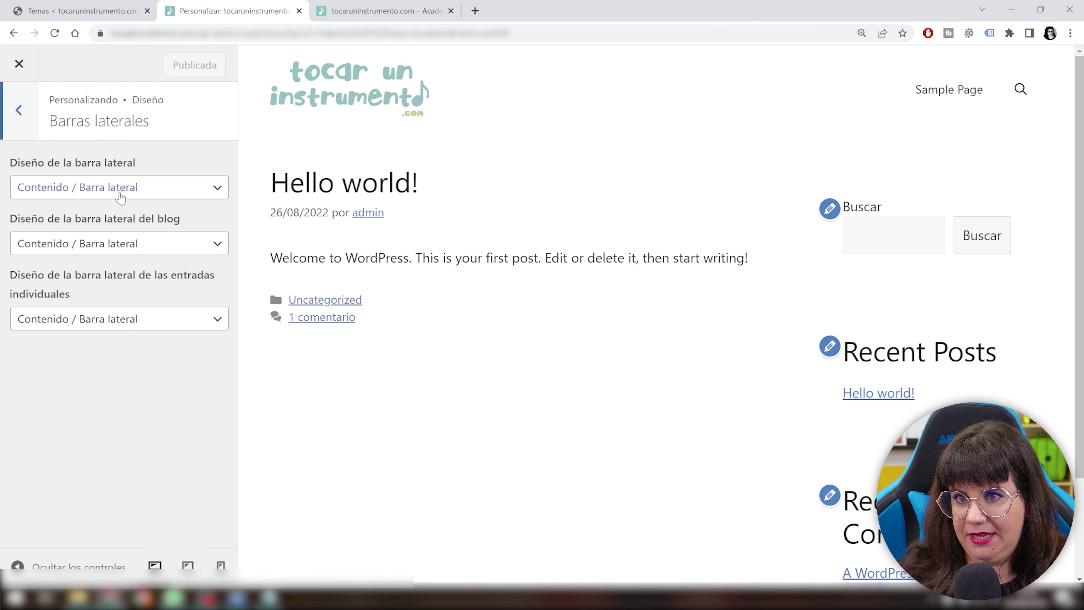
- Try other general sidebar layouts, including Barra lateral / Contenido and Contenido (sin barras laterales), and restore Contenido / Barra lateral
{"action": "left_click", "coordinate": [121, 198]}
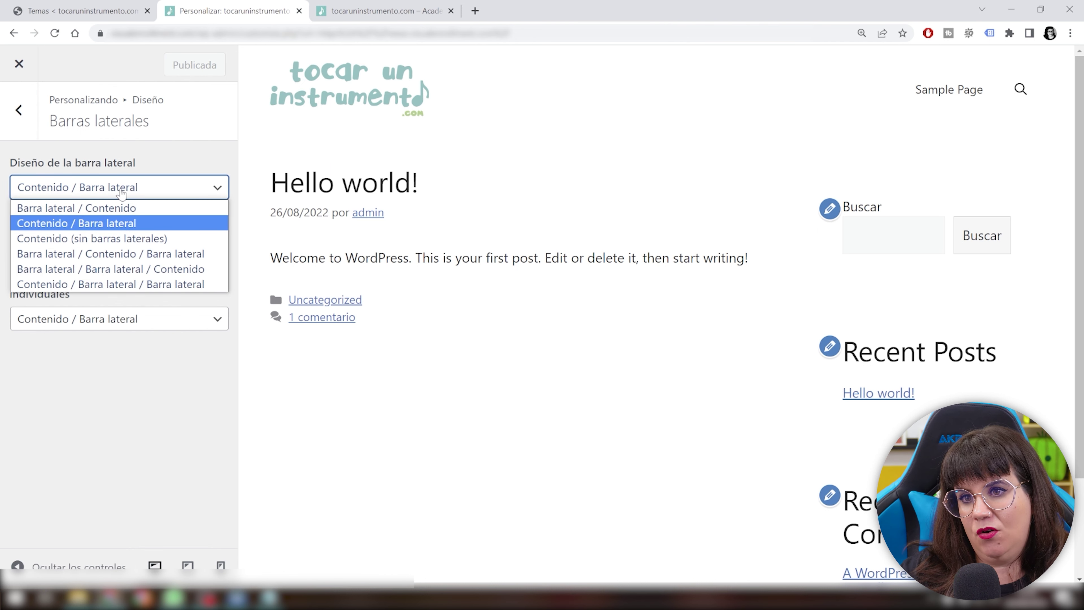
{"action": "left_click", "coordinate": [107, 208]}
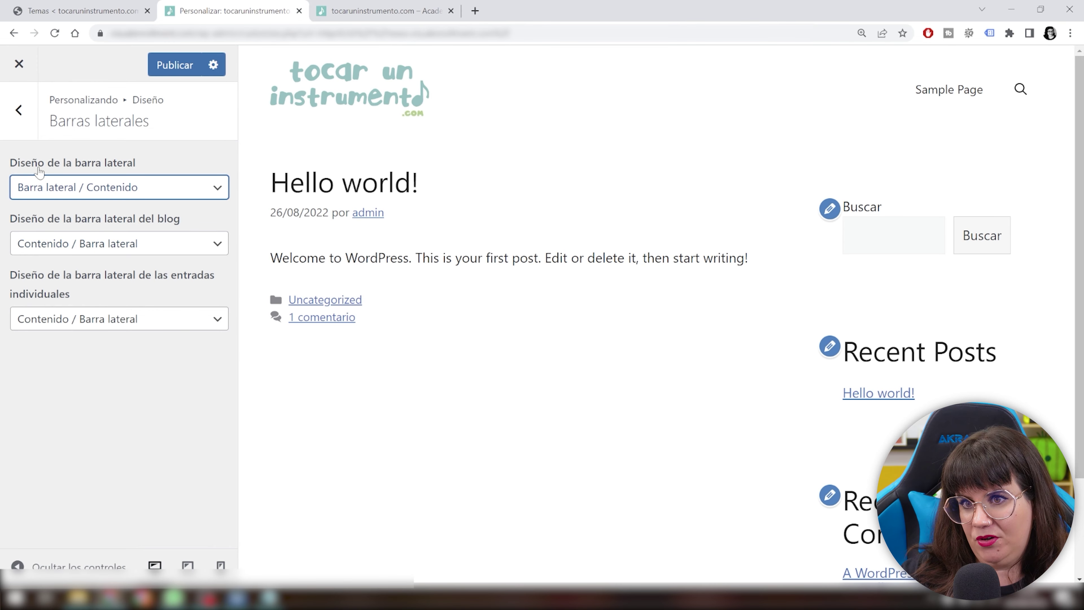
{"action": "left_click", "coordinate": [87, 192]}
{"action": "left_click", "coordinate": [83, 229]}
{"action": "left_click", "coordinate": [89, 190]}
{"action": "left_click", "coordinate": [93, 238]}
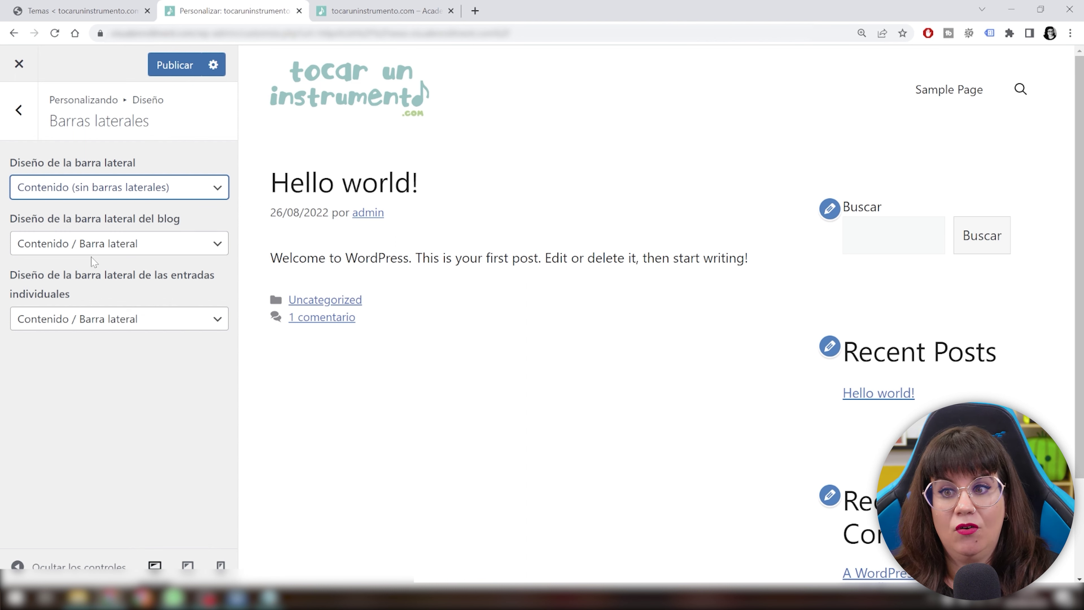
{"action": "left_click", "coordinate": [137, 190]}
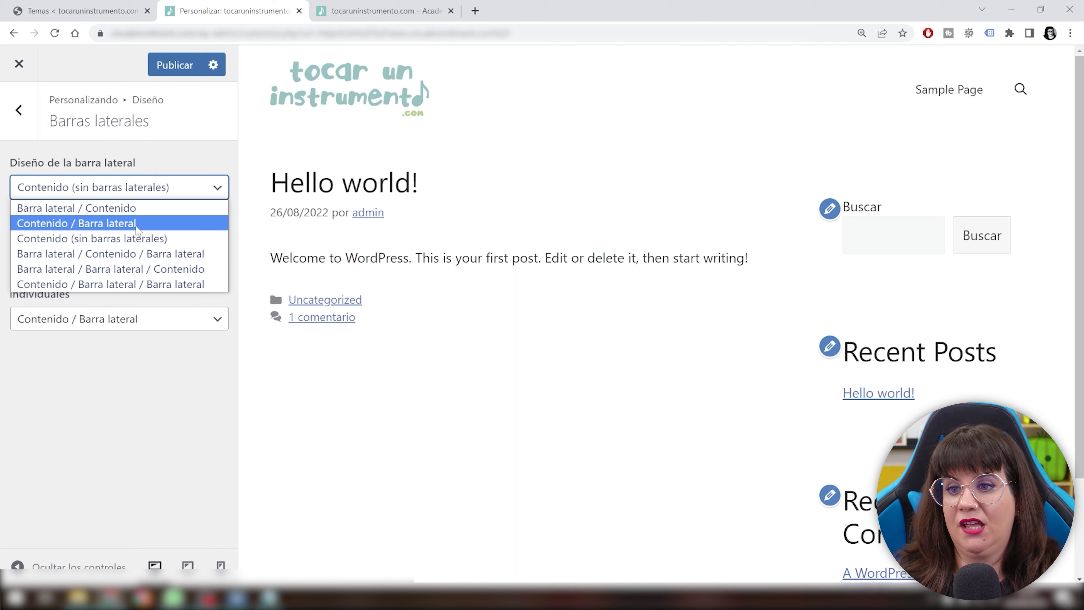
{"action": "left_click", "coordinate": [148, 284]}
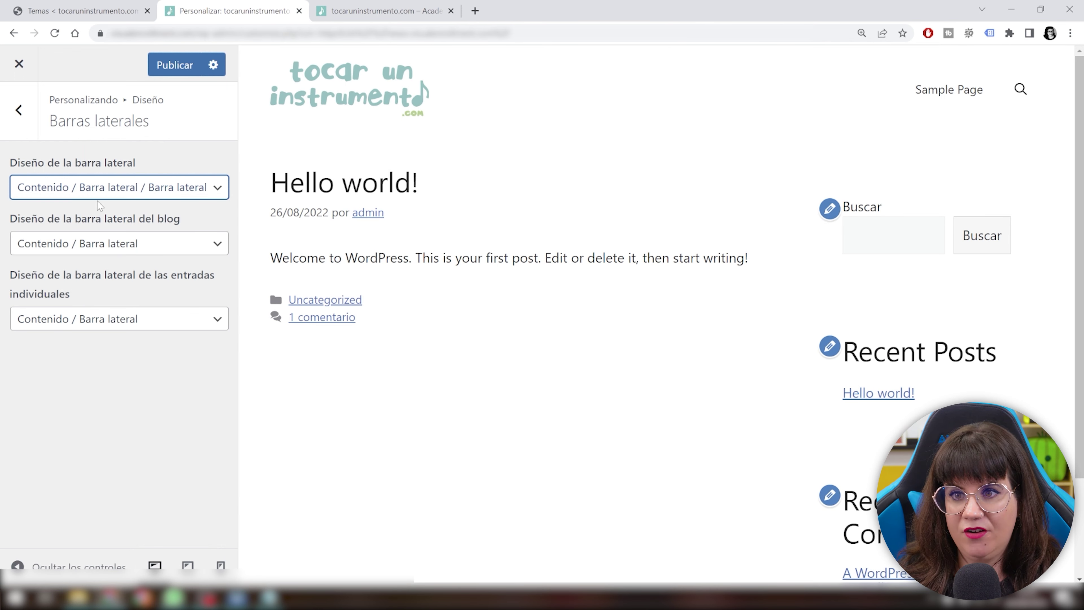
{"action": "left_click", "coordinate": [105, 192]}
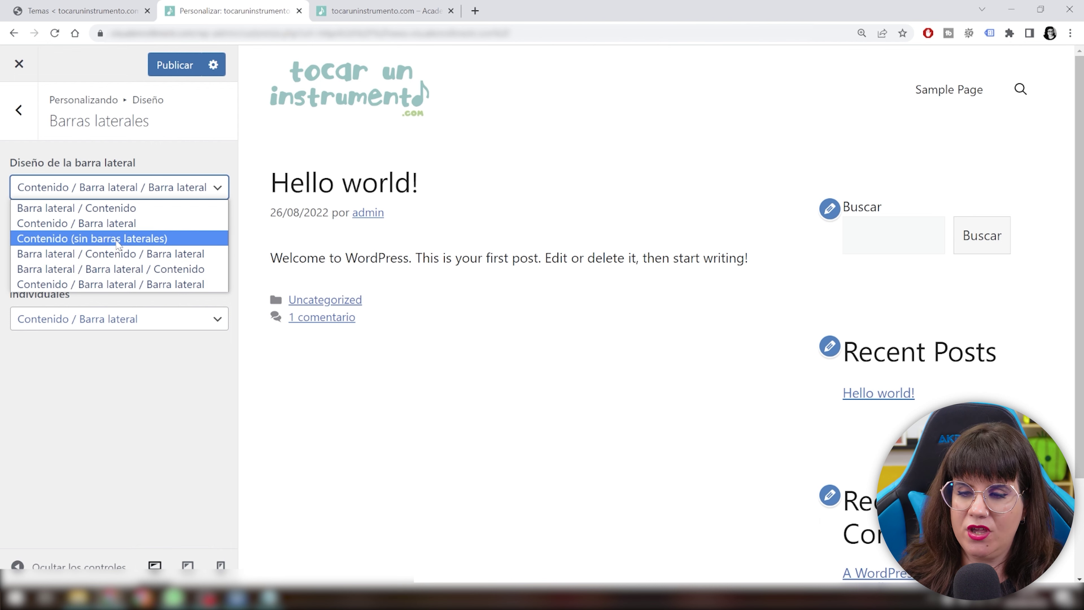
{"action": "left_click", "coordinate": [129, 224]}
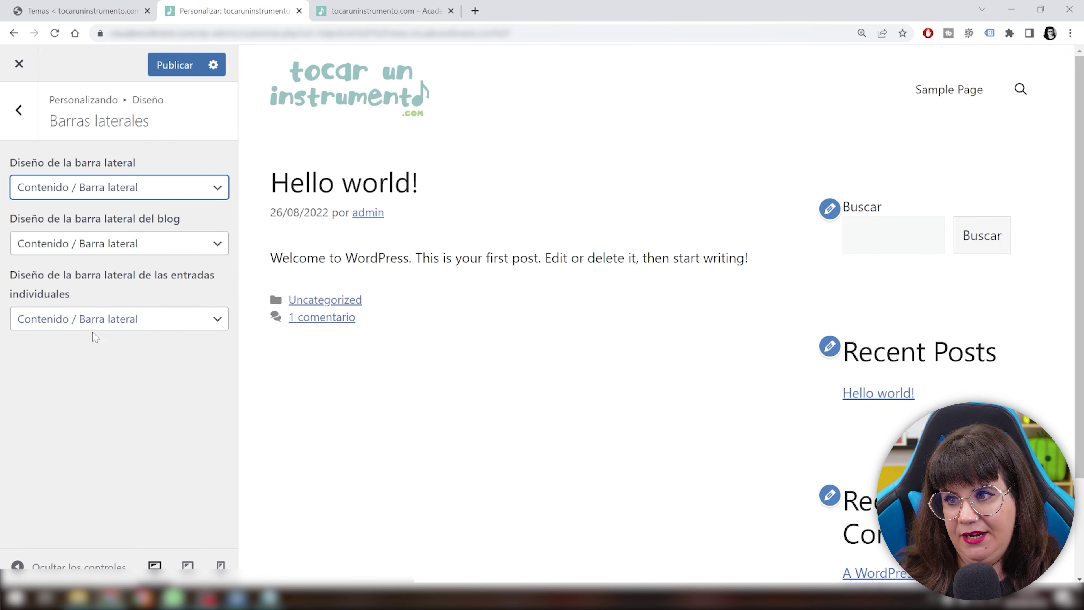
- Preview the Hello world! post with the individual-entry sidebar layout Barra lateral / Contenido, and restore Contenido / Barra lateral
{"action": "left_click", "coordinate": [311, 188]}
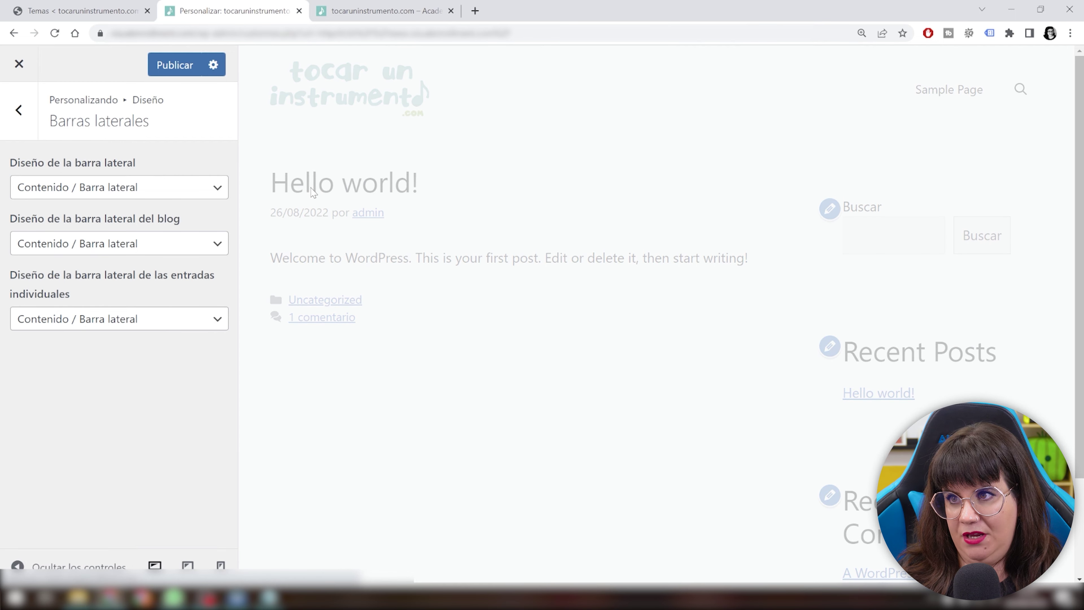
{"action": "left_click", "coordinate": [73, 320]}
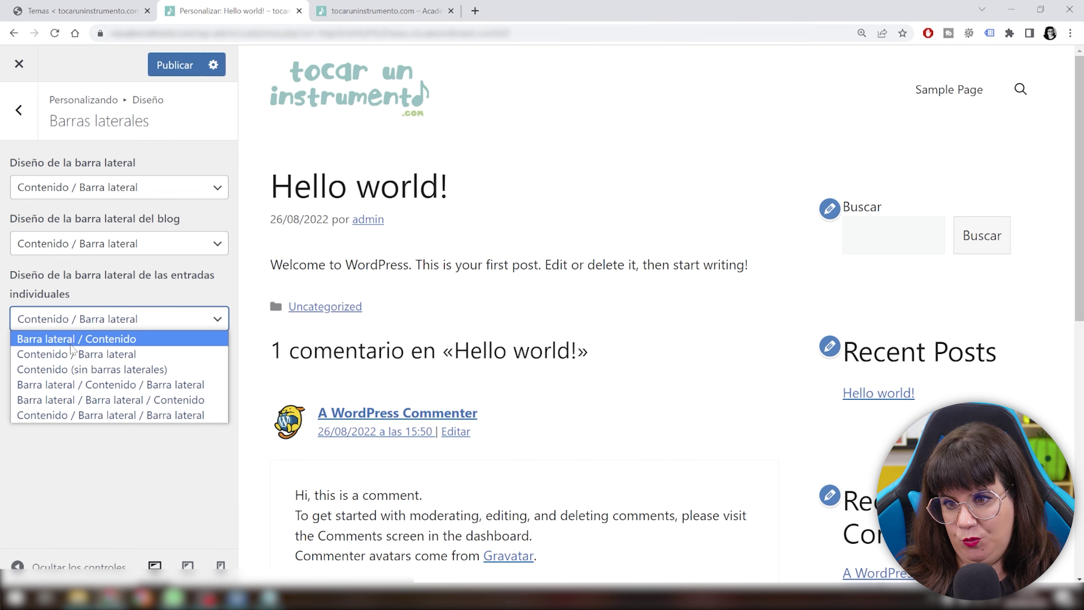
{"action": "left_click", "coordinate": [77, 339]}
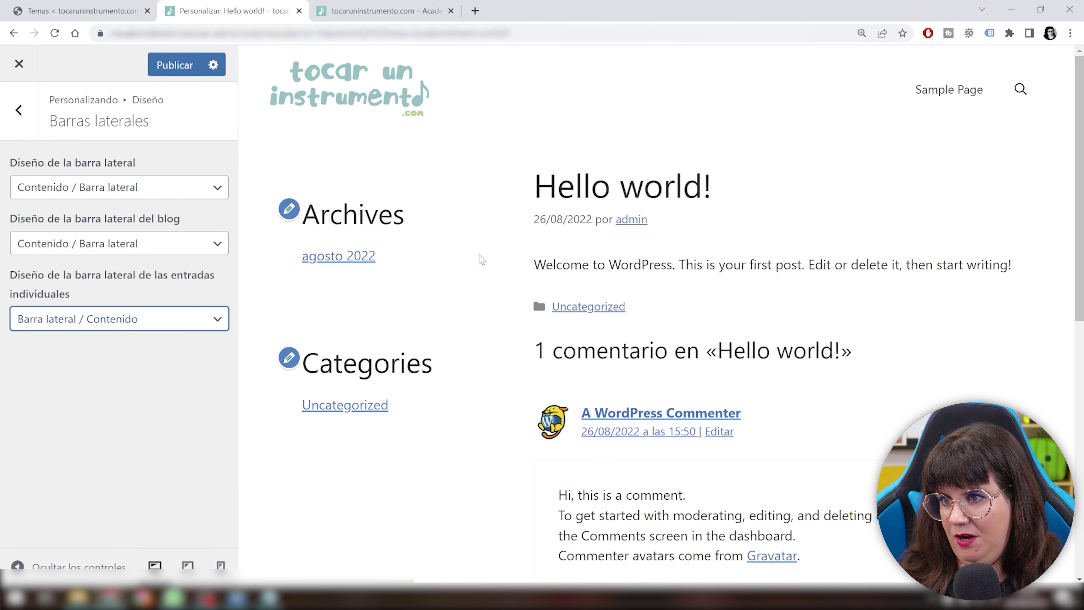
{"action": "left_click", "coordinate": [94, 321]}
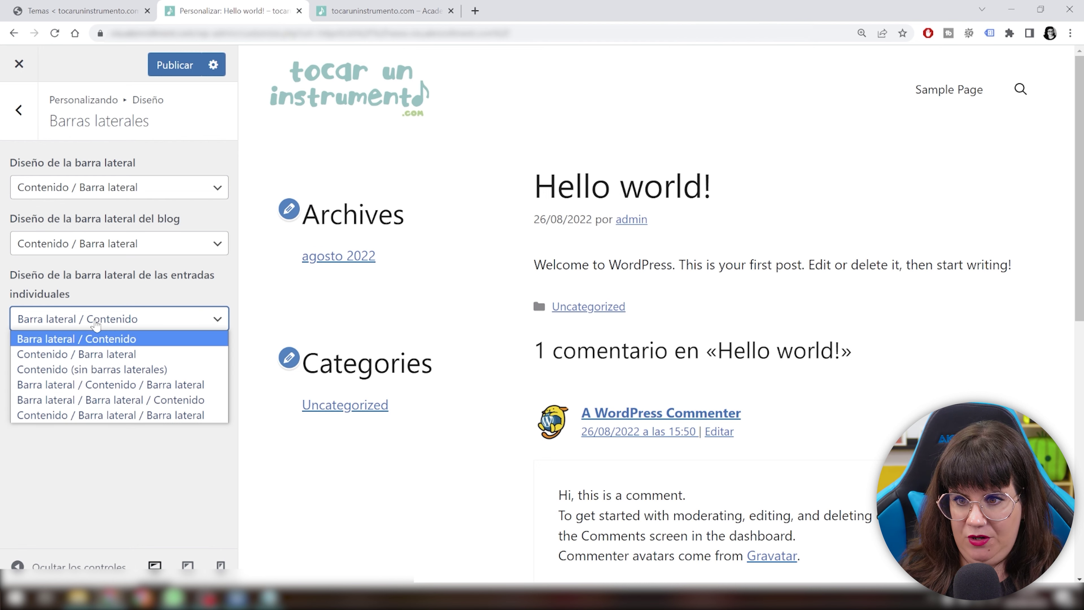
{"action": "left_click", "coordinate": [96, 353]}
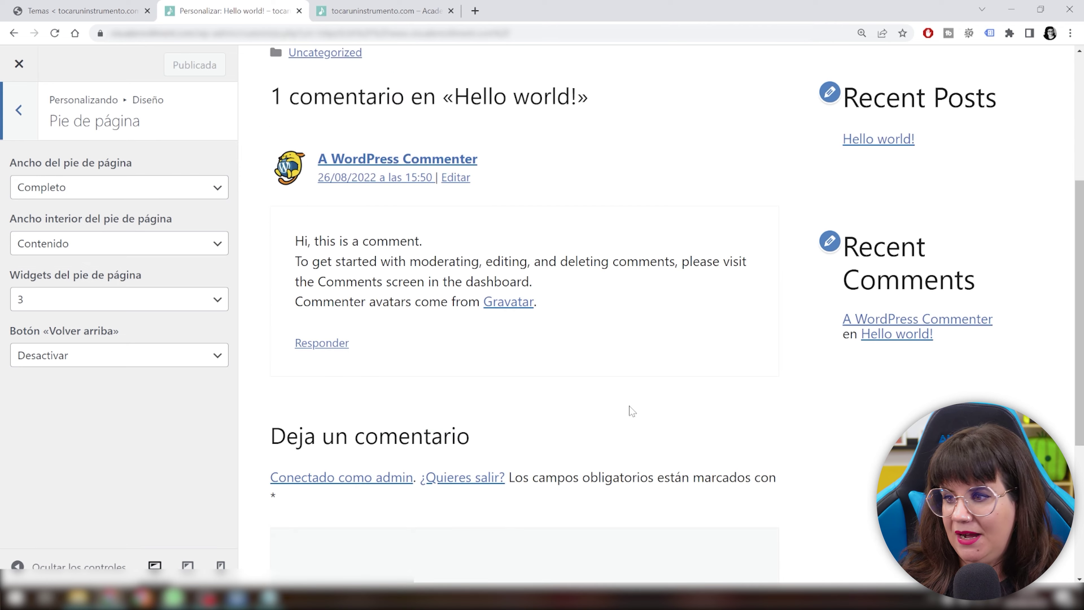
- Inspect the footer in the site preview and set the footer's «Volver arriba» button to Activado
{"action": "scroll", "coordinate": [632, 411], "scroll_direction": "down", "scroll_amount": 5}
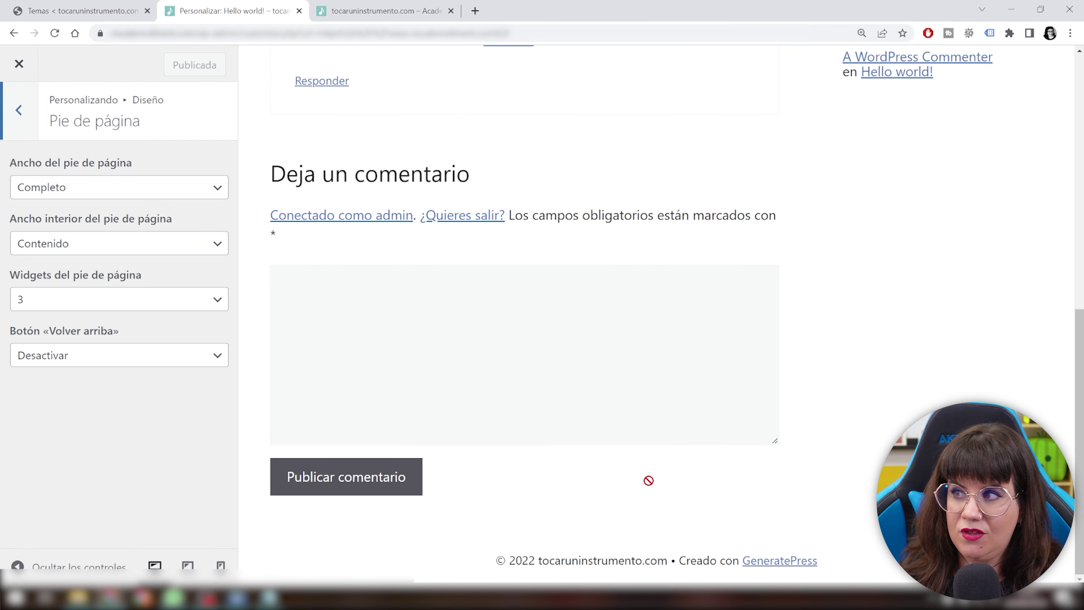
{"action": "scroll", "coordinate": [648, 481], "scroll_direction": "up", "scroll_amount": 15}
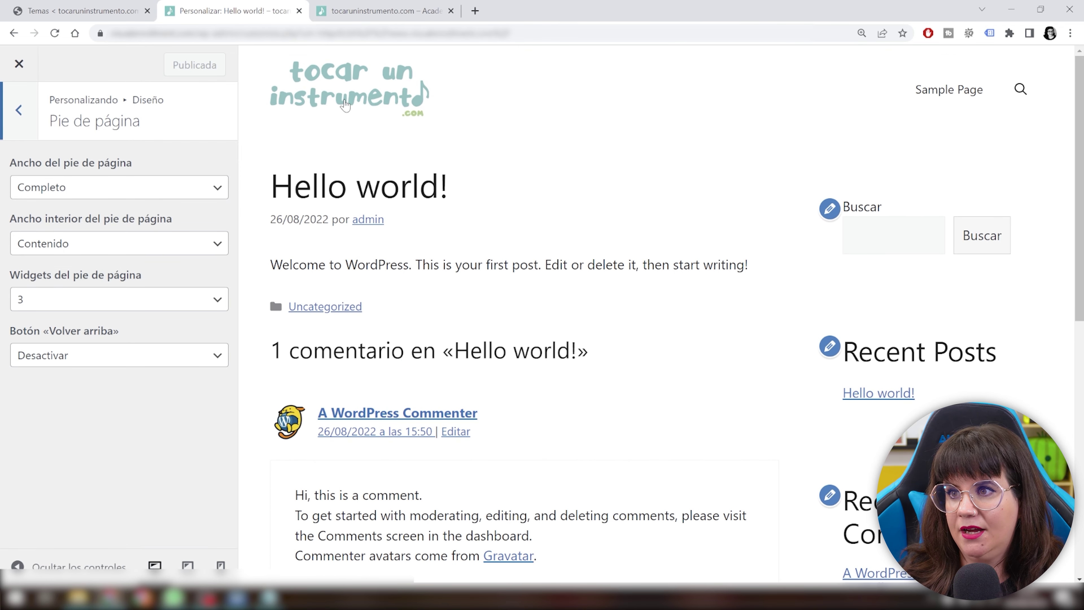
{"action": "scroll", "coordinate": [589, 370], "scroll_direction": "down", "scroll_amount": 3}
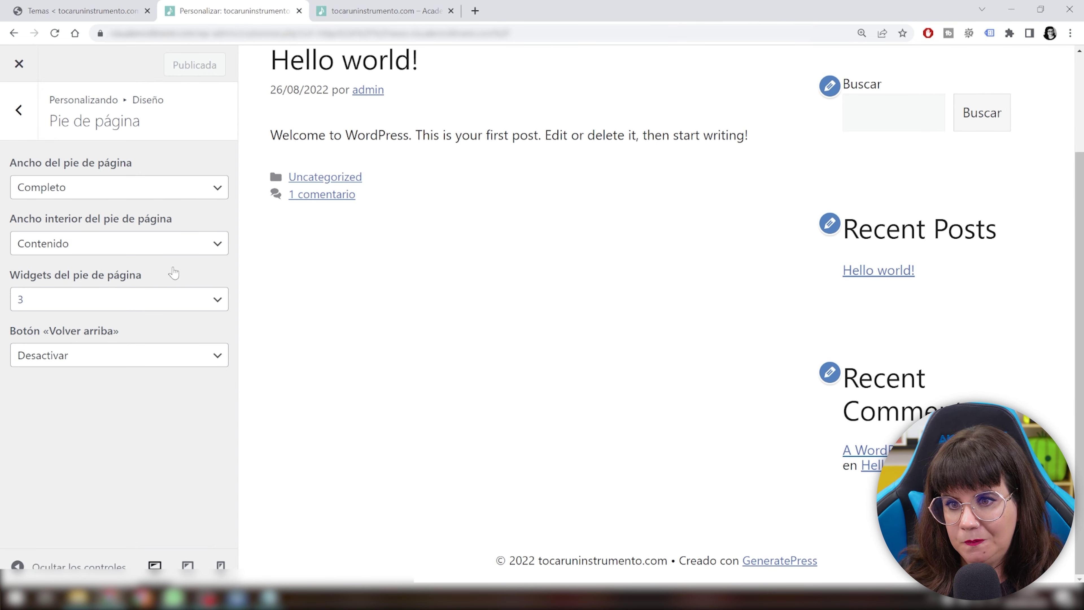
{"action": "left_click", "coordinate": [109, 186]}
{"action": "left_click", "coordinate": [108, 186]}
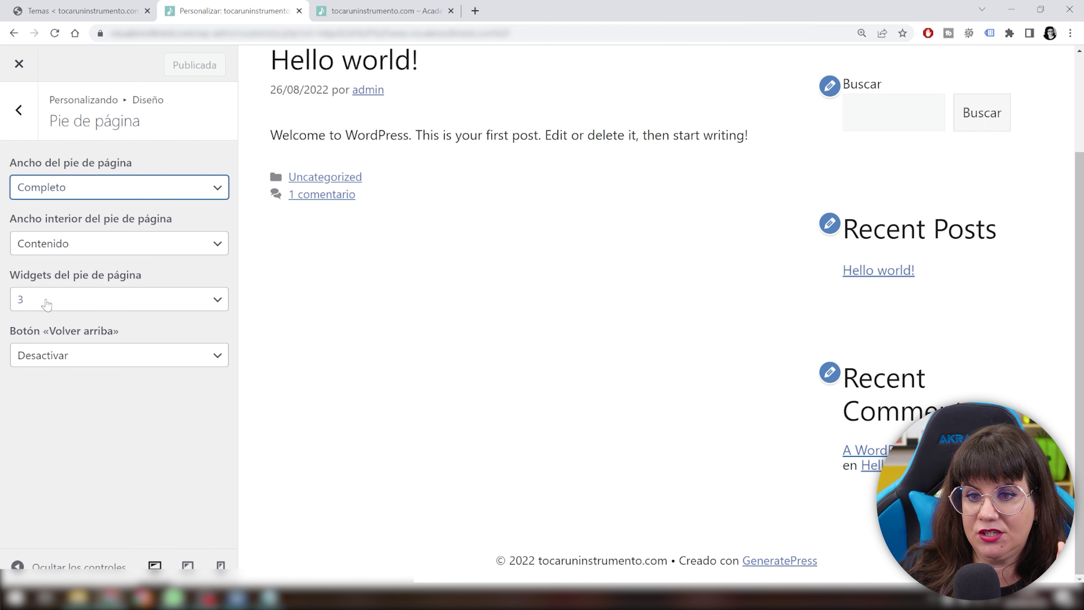
{"action": "left_click", "coordinate": [65, 358]}
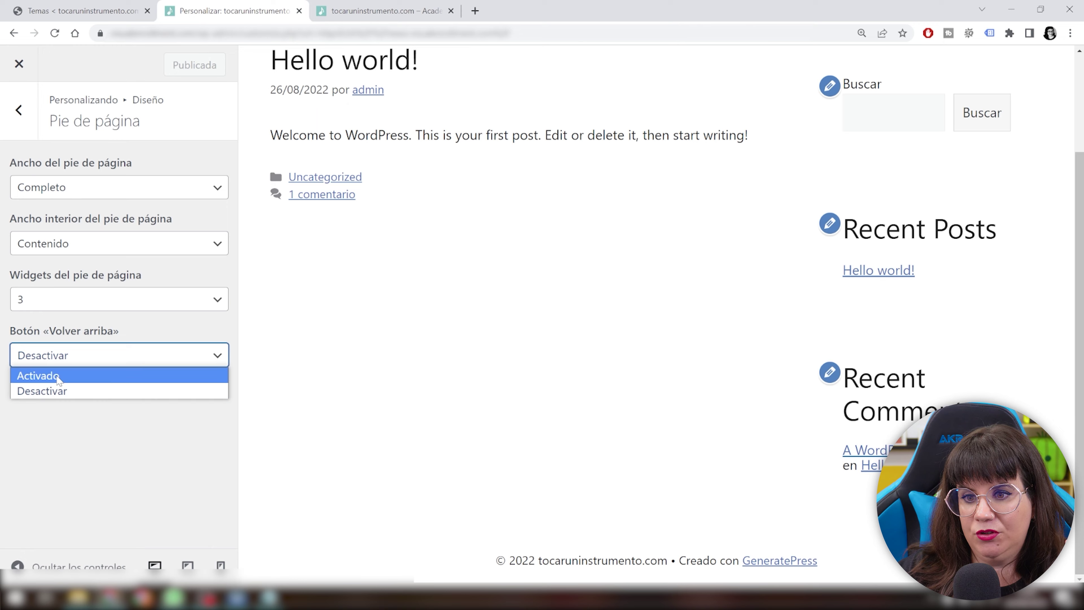
{"action": "left_click", "coordinate": [61, 376]}
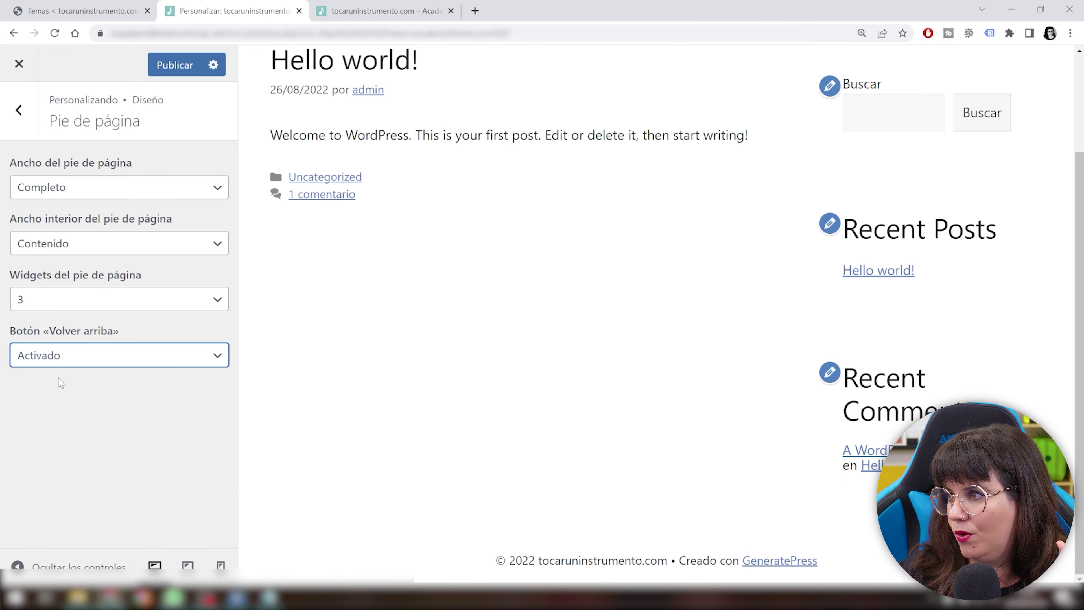
{"action": "scroll", "coordinate": [799, 546], "scroll_direction": "up", "scroll_amount": 3}
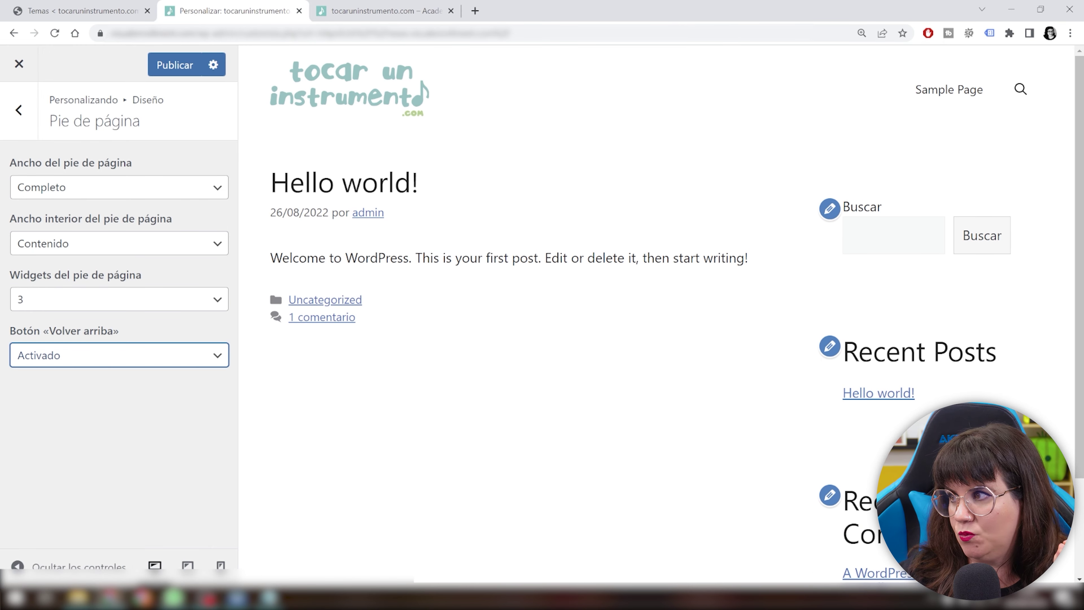
- Examine the back-to-top button and footer on the seosve website in a new browser tab, and return to the theme customizer
{"action": "left_click", "coordinate": [476, 11]}
{"action": "scroll", "coordinate": [948, 477], "scroll_direction": "down", "scroll_amount": 10}
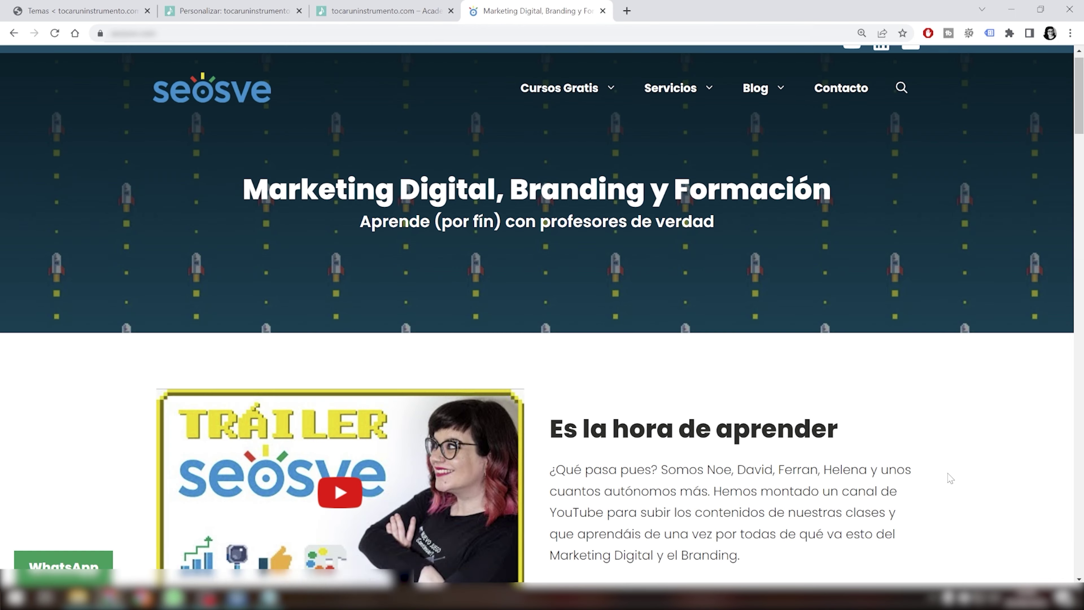
{"action": "left_click", "coordinate": [1041, 556]}
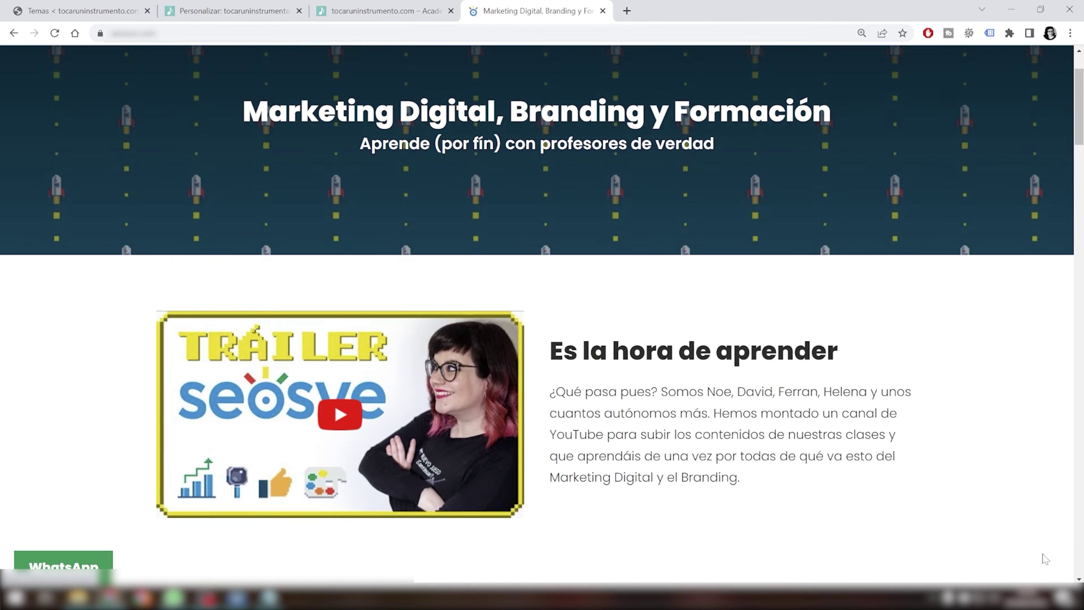
{"action": "left_click_drag", "start_coordinate": [1078, 87], "coordinate": [1078, 536]}
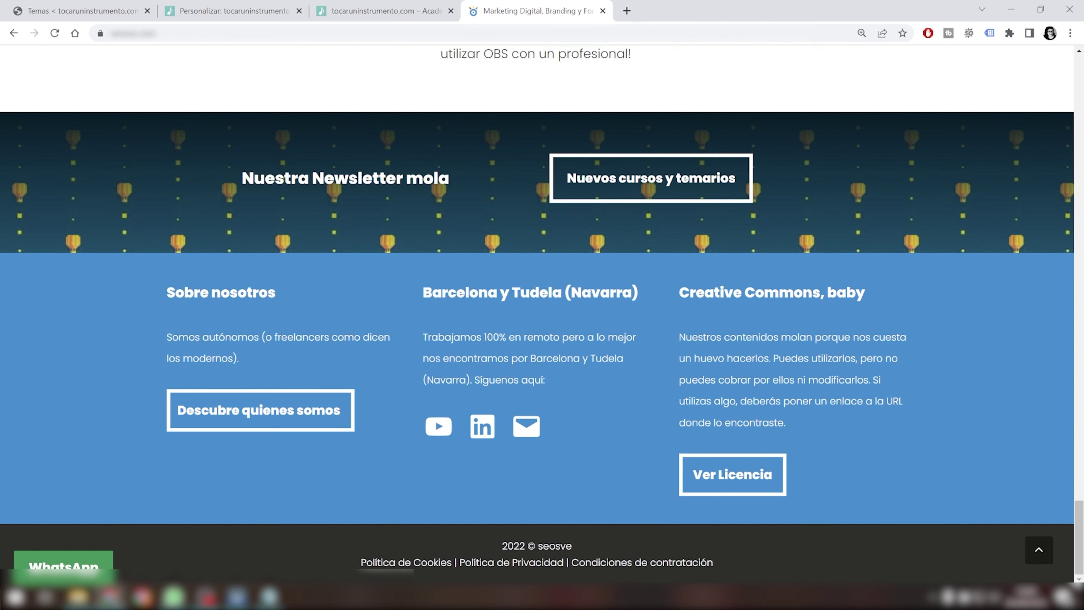
{"action": "left_click", "coordinate": [370, 6]}
{"action": "left_click", "coordinate": [258, 6]}
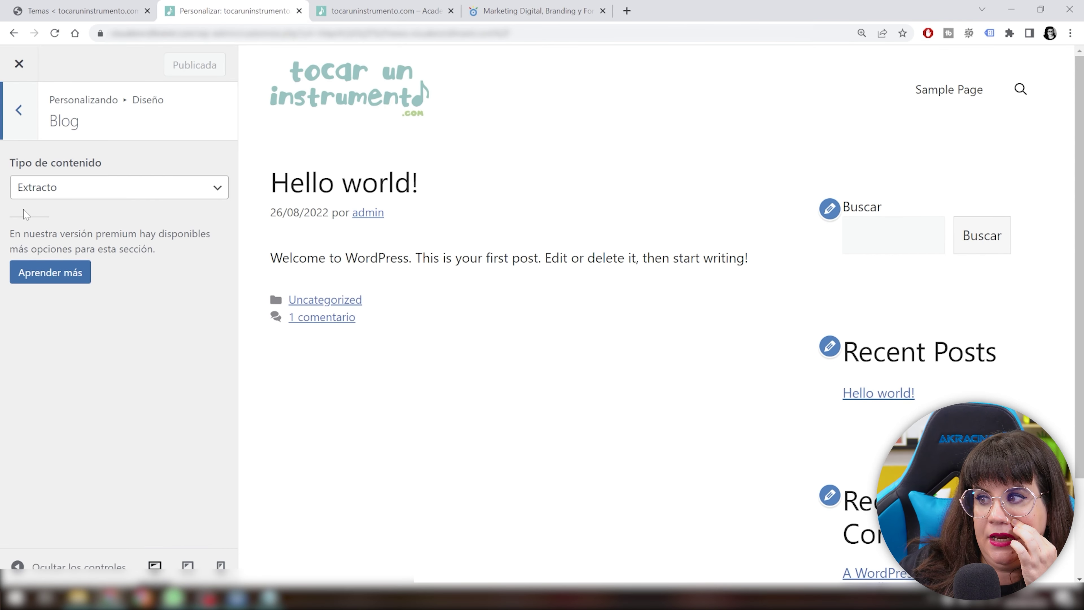
- Review the Tipo de contenido options in the blog design settings and leave that section
{"action": "left_click", "coordinate": [44, 185]}
{"action": "left_click", "coordinate": [44, 184]}
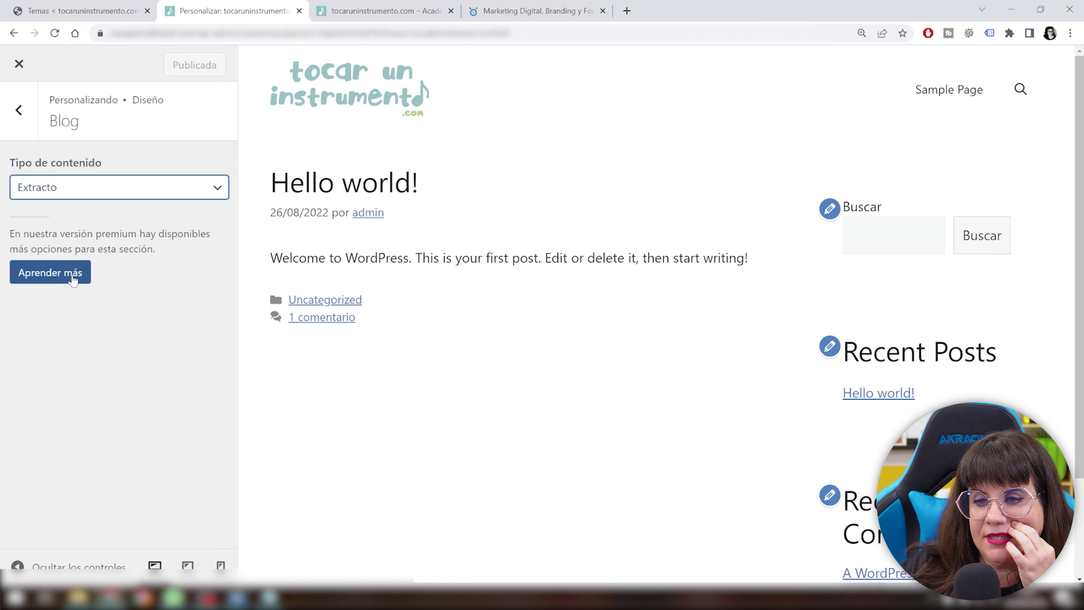
{"action": "left_click", "coordinate": [25, 127]}
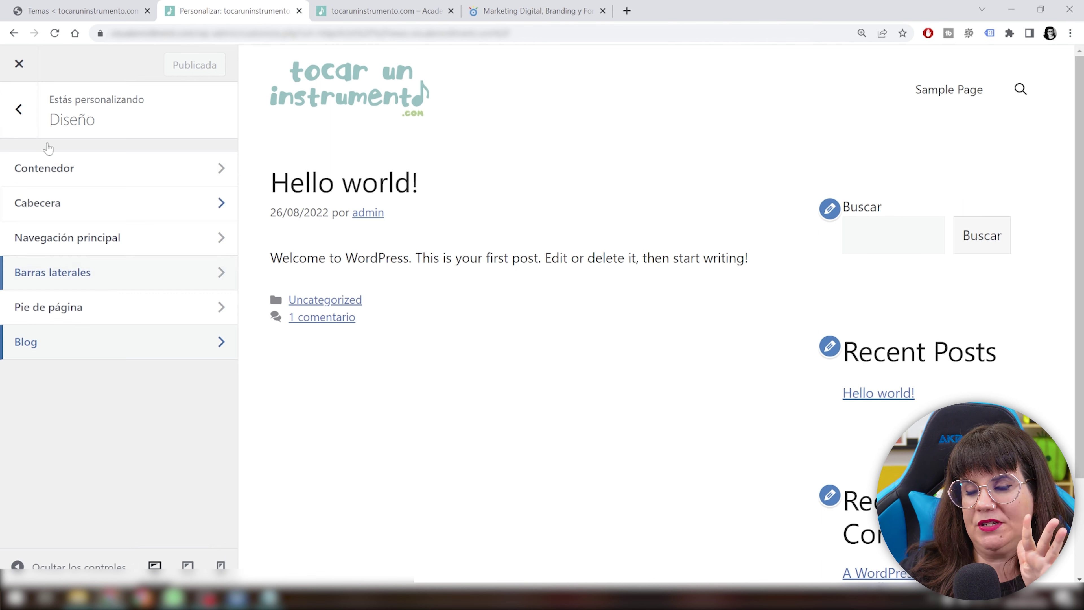
- Change the blue global color to the logo's teal in the theme's color settings
{"action": "left_click", "coordinate": [19, 129]}
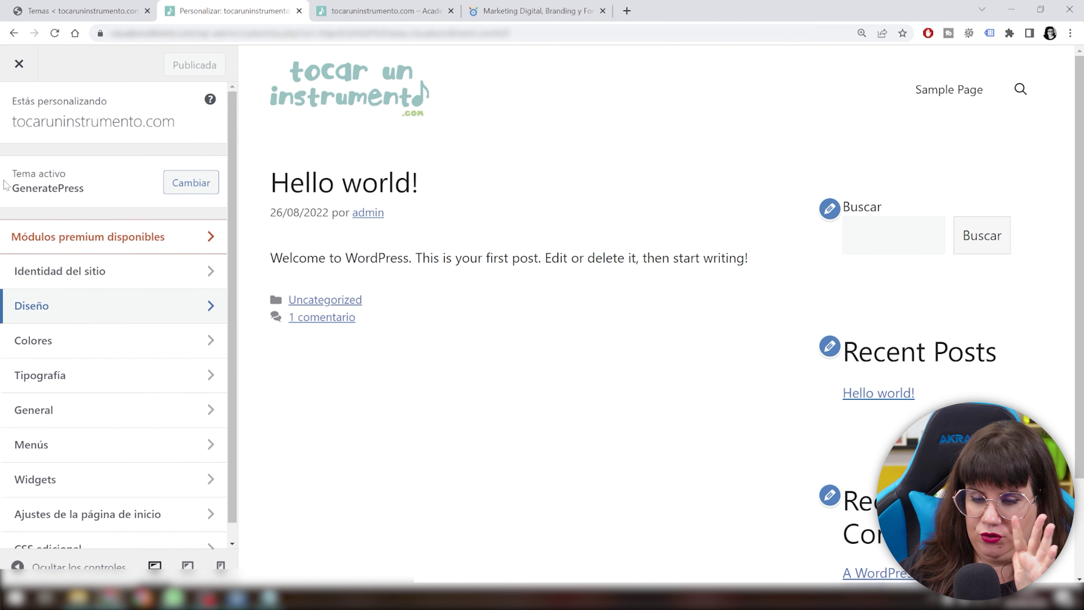
{"action": "left_click", "coordinate": [74, 344]}
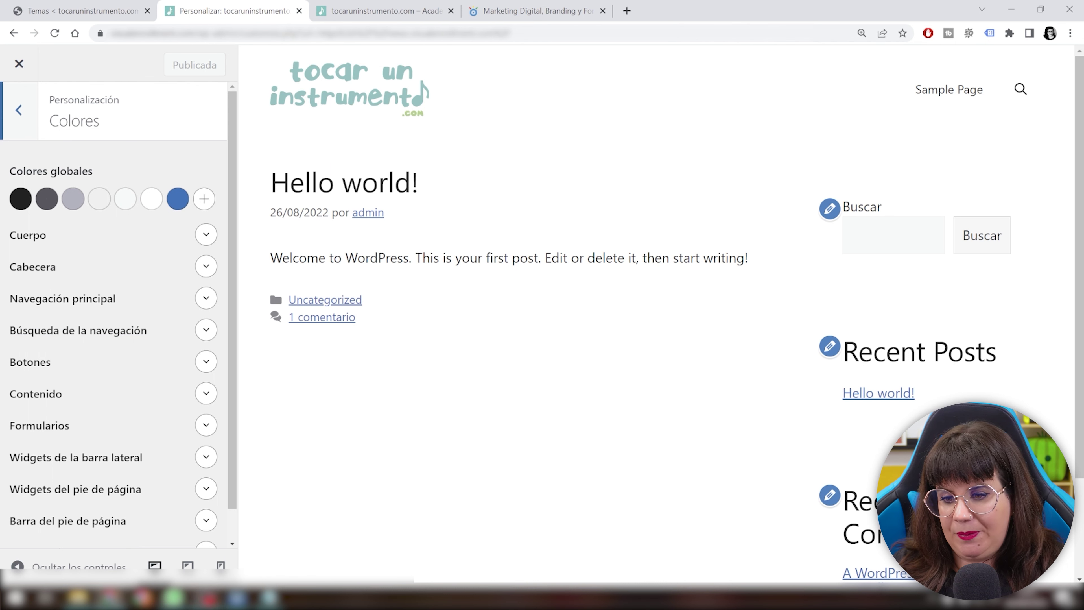
{"action": "mouse_move", "coordinate": [174, 207]}
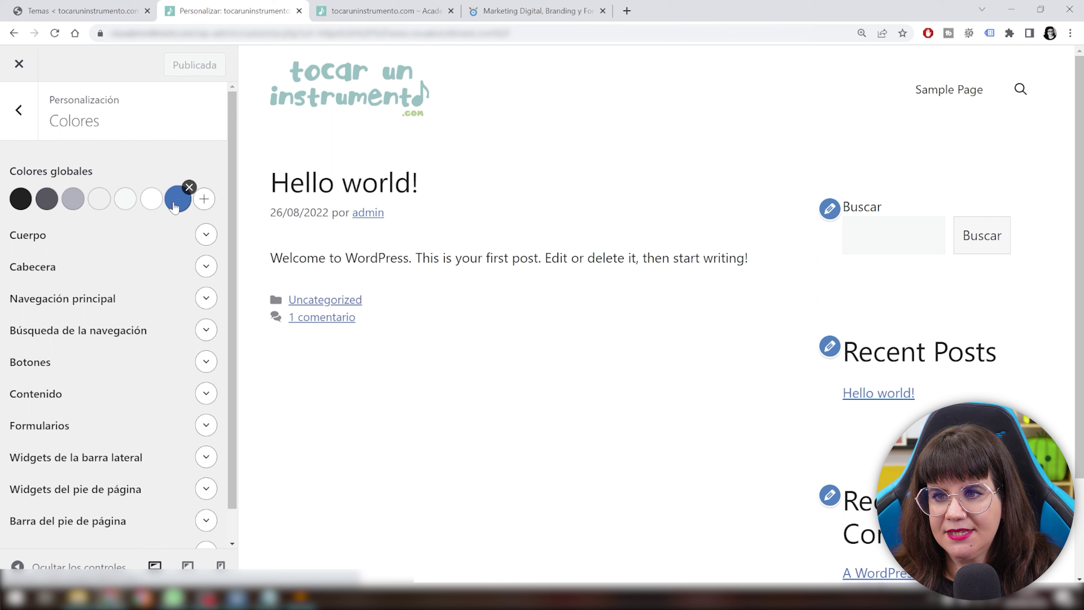
{"action": "left_click", "coordinate": [174, 206]}
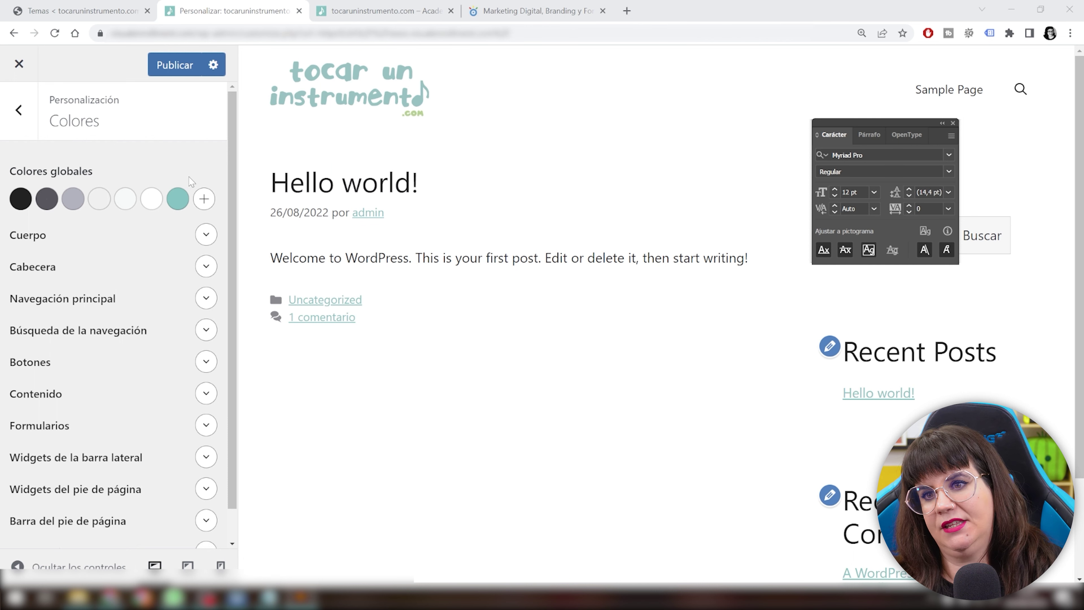
- Add a green global color with the value #A5CE8D
{"action": "left_click", "coordinate": [204, 198]}
{"action": "left_click", "coordinate": [21, 223]}
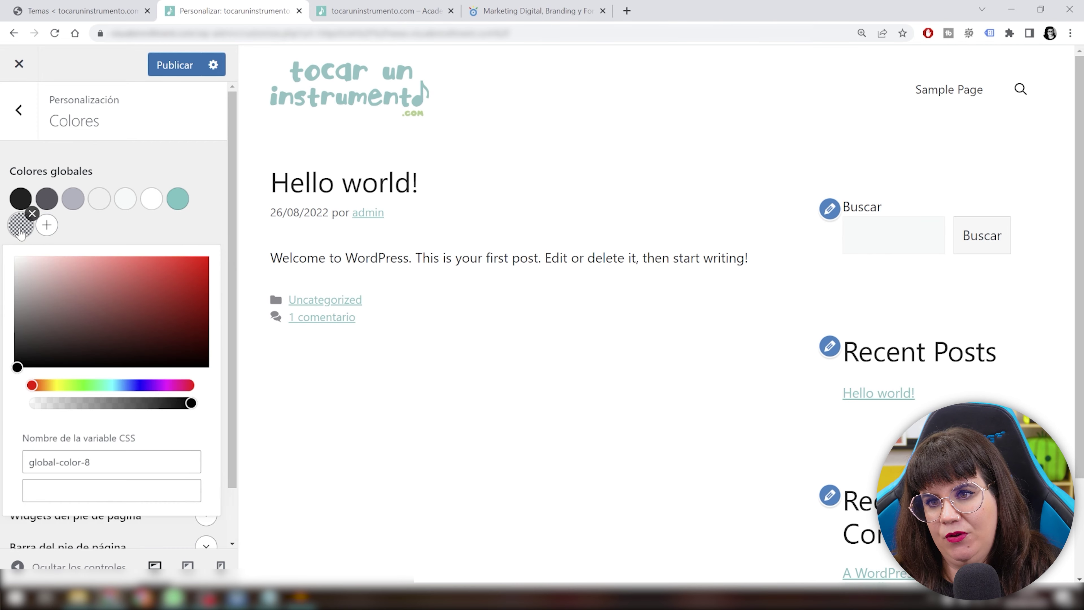
{"action": "key", "text": "ctrl+v"}
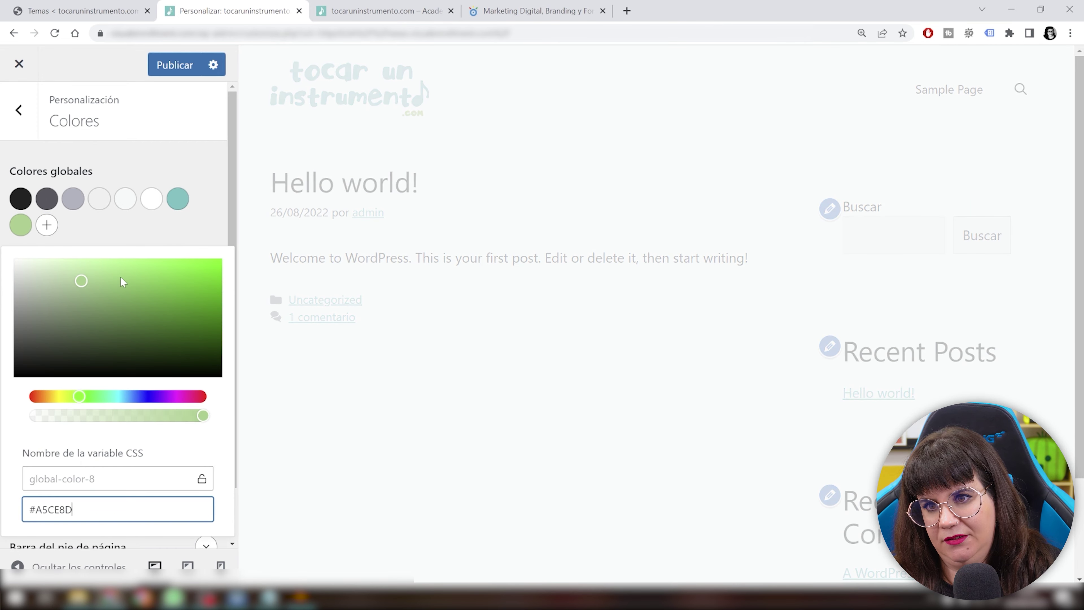
{"action": "left_click", "coordinate": [124, 231]}
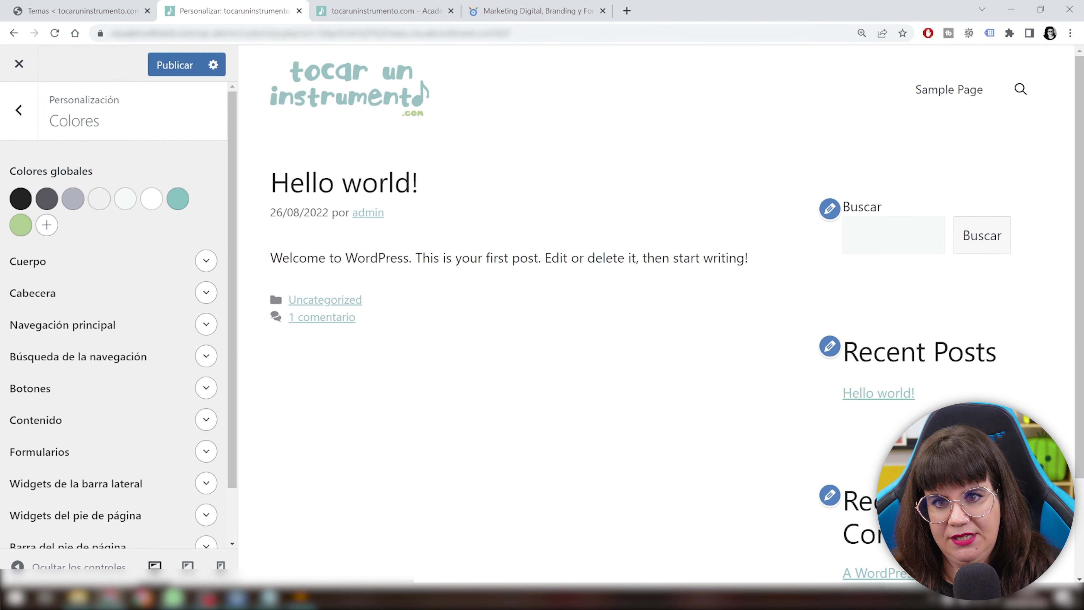
- Add a yellow global color and check how the palette looks in the site preview
{"action": "key", "text": "alt+Tab"}
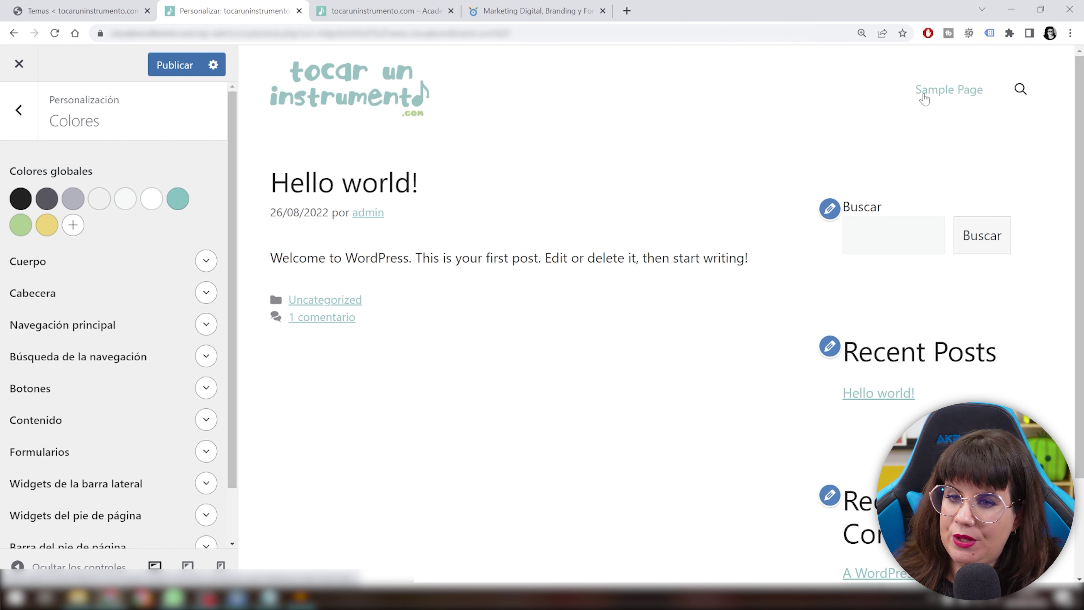
{"action": "scroll", "coordinate": [887, 446], "scroll_direction": "down", "scroll_amount": 3}
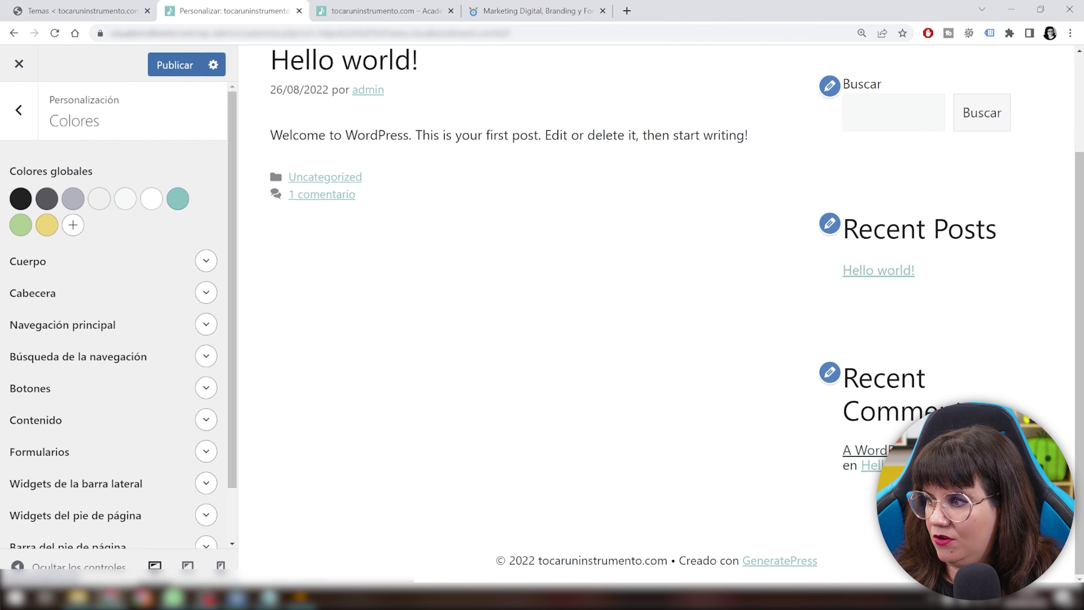
{"action": "scroll", "coordinate": [888, 446], "scroll_direction": "up", "scroll_amount": 3}
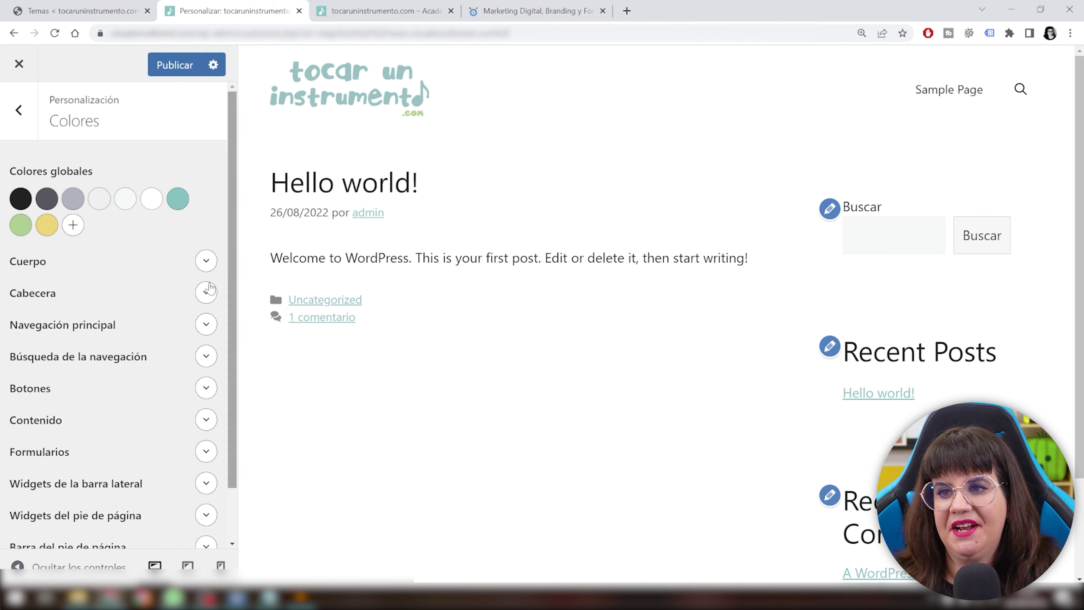
- Open the Fondo color of the Cuerpo section for editing
{"action": "left_click", "coordinate": [208, 266]}
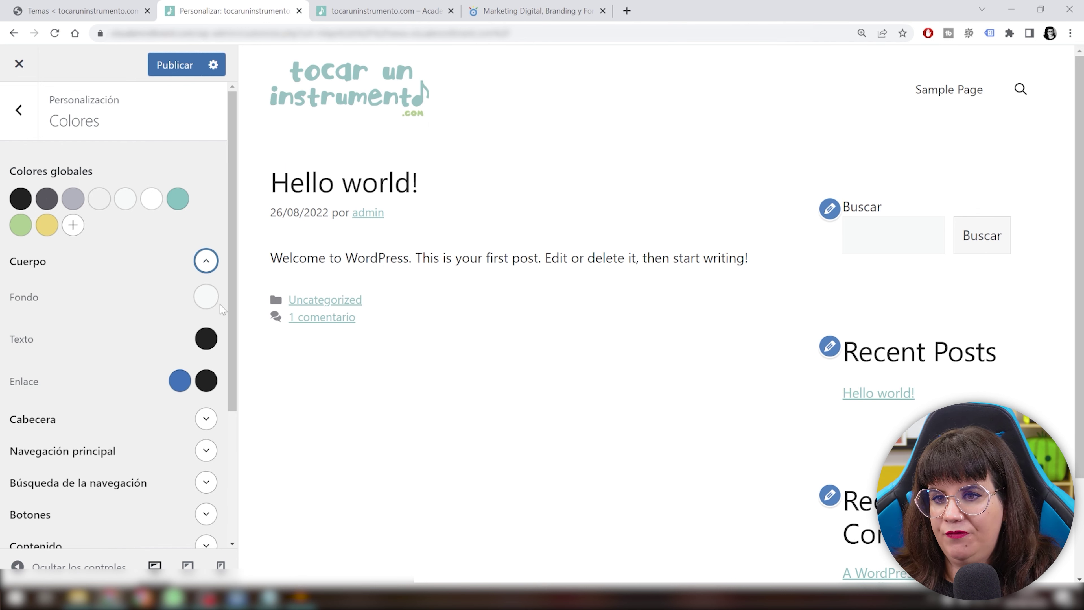
{"action": "left_click", "coordinate": [205, 299]}
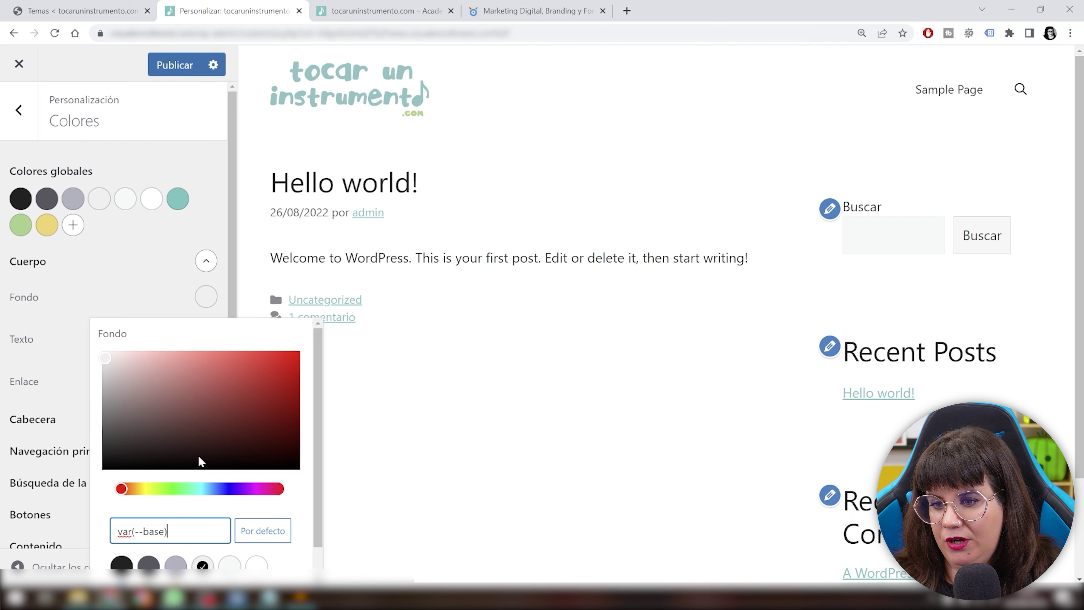
- Set the body background to the white global color and publish the change
{"action": "scroll", "coordinate": [167, 427], "scroll_direction": "down", "scroll_amount": 1}
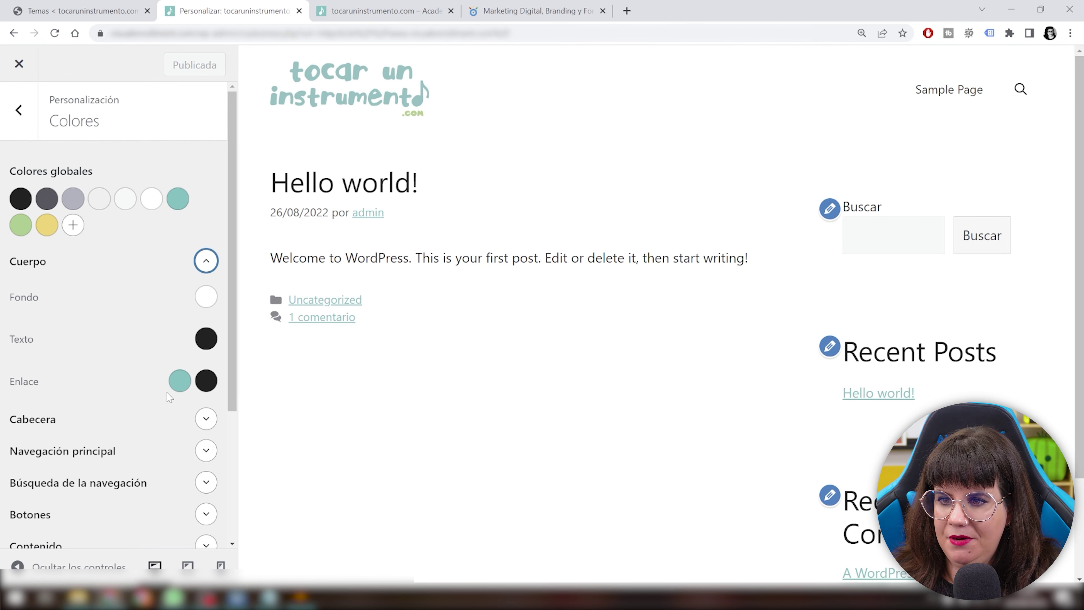
- Try the yellow and green global colors on the body links, then reselect the teal accent color
{"action": "left_click", "coordinate": [179, 380]}
{"action": "left_click", "coordinate": [95, 334]}
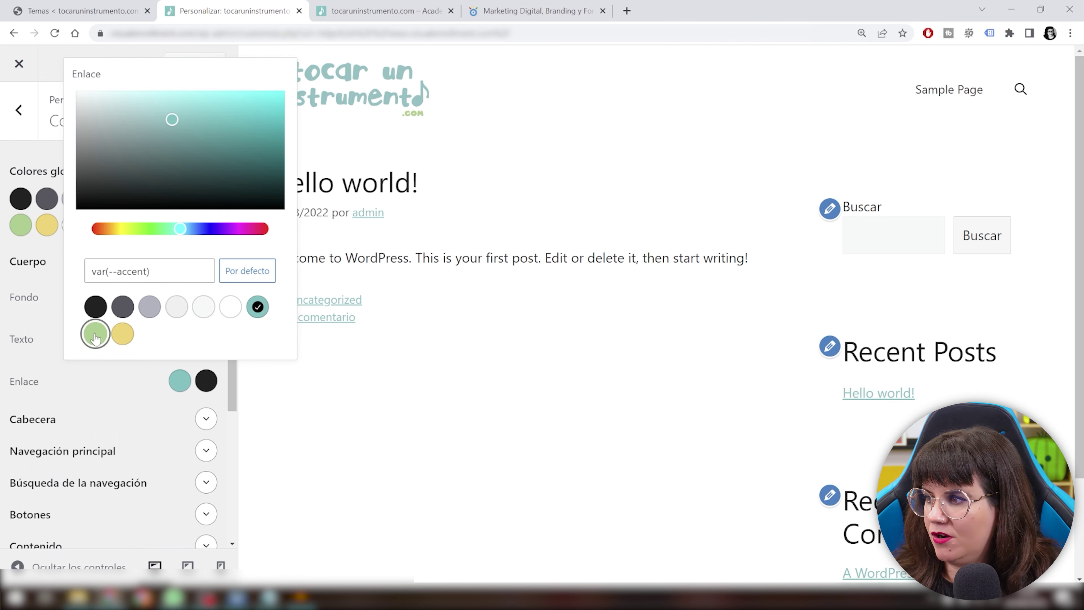
{"action": "left_click", "coordinate": [121, 338]}
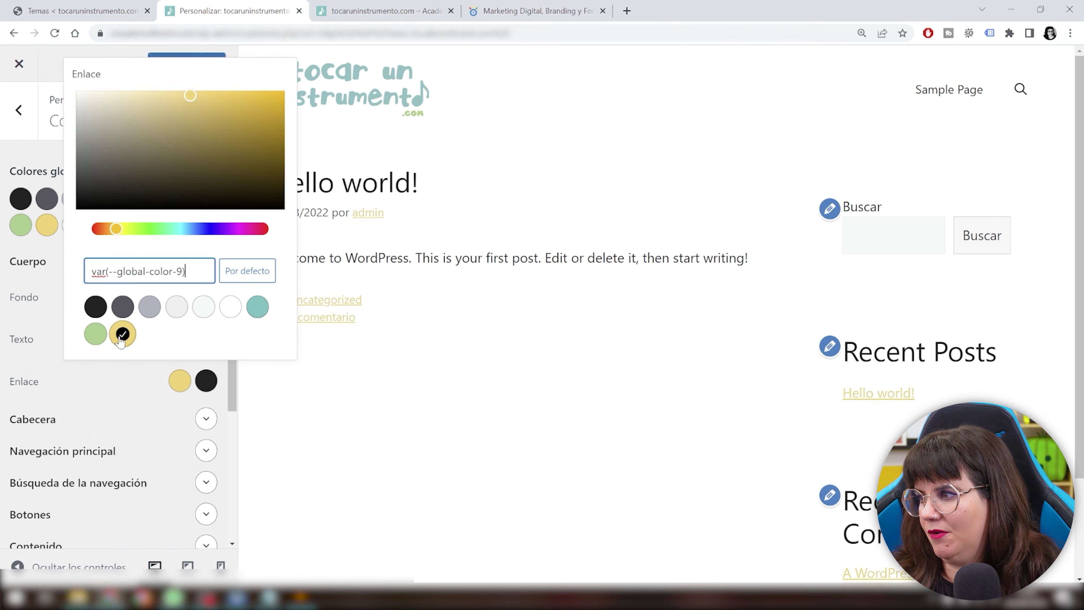
{"action": "left_click", "coordinate": [96, 338]}
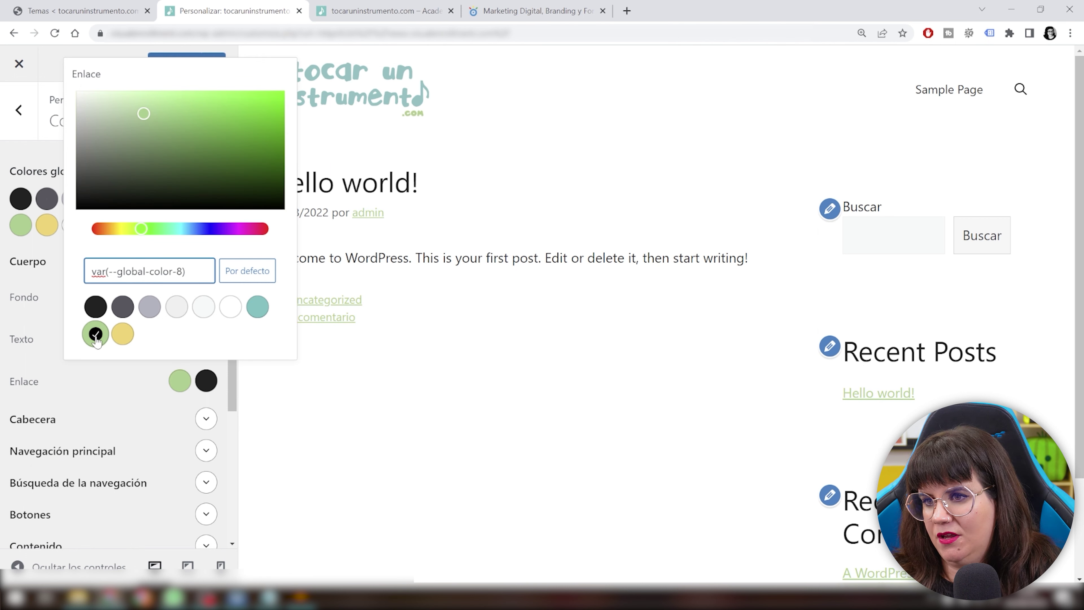
{"action": "left_click", "coordinate": [257, 306]}
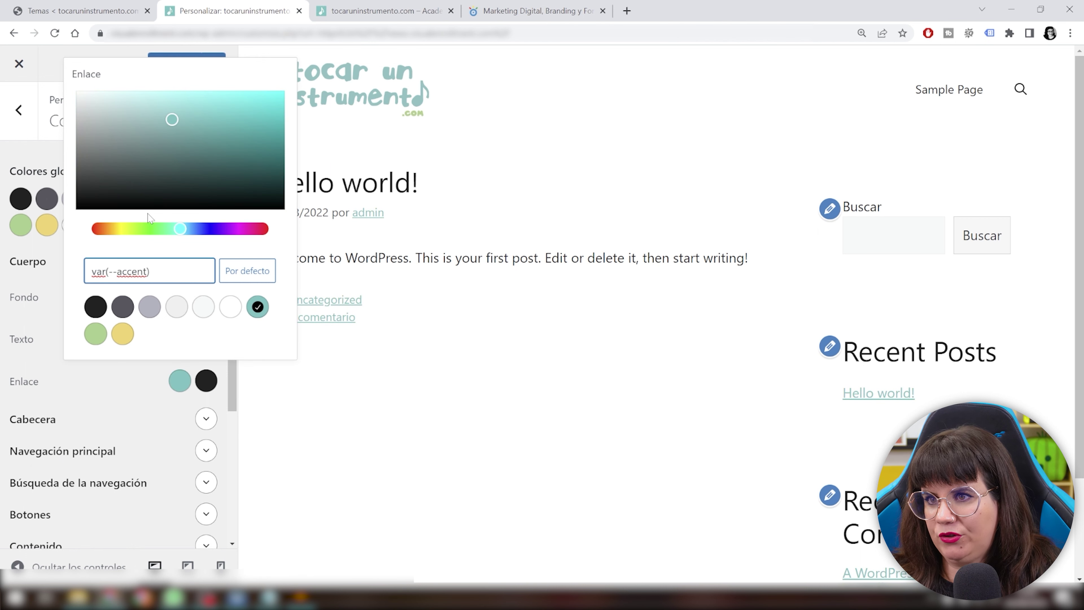
{"action": "left_click", "coordinate": [88, 53]}
- Set the main navigation's text color to the teal accent global color
{"action": "left_click", "coordinate": [206, 263]}
{"action": "left_click", "coordinate": [205, 295]}
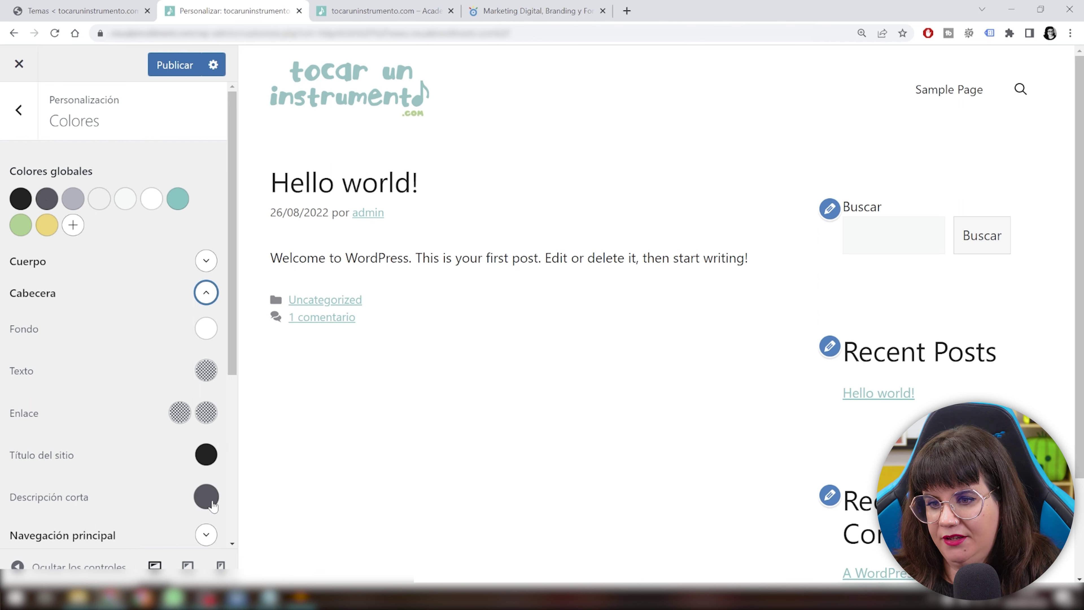
{"action": "left_click", "coordinate": [206, 294]}
{"action": "left_click", "coordinate": [205, 325]}
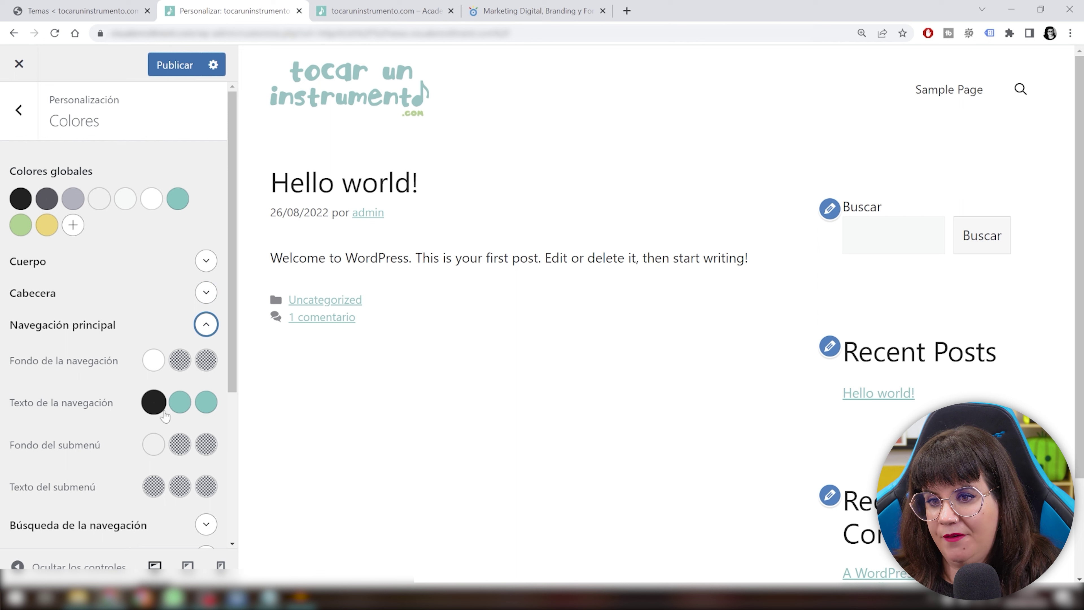
{"action": "left_click", "coordinate": [152, 405]}
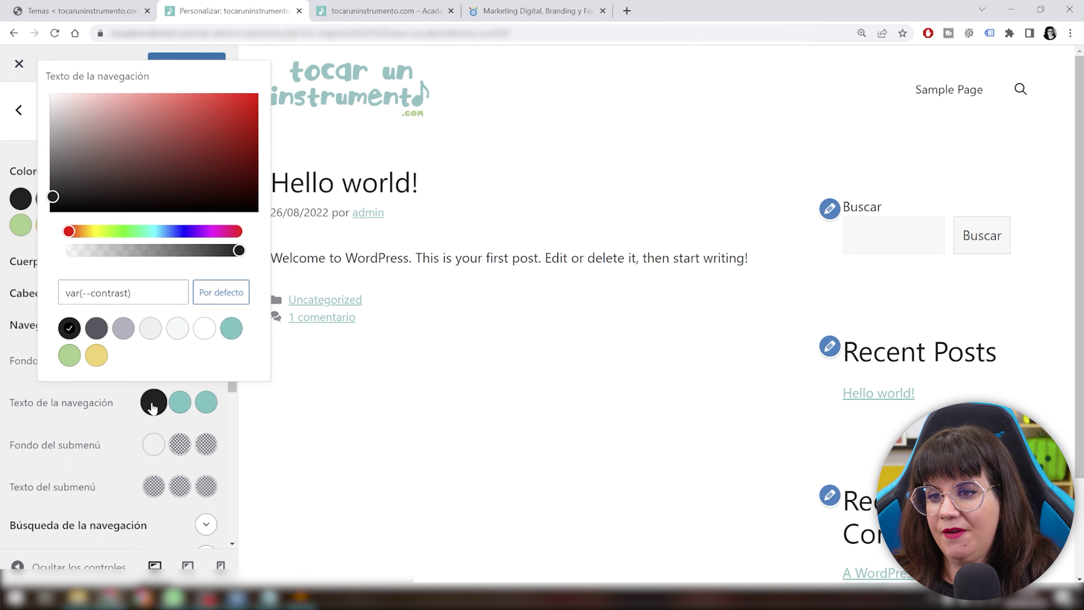
{"action": "left_click", "coordinate": [229, 332]}
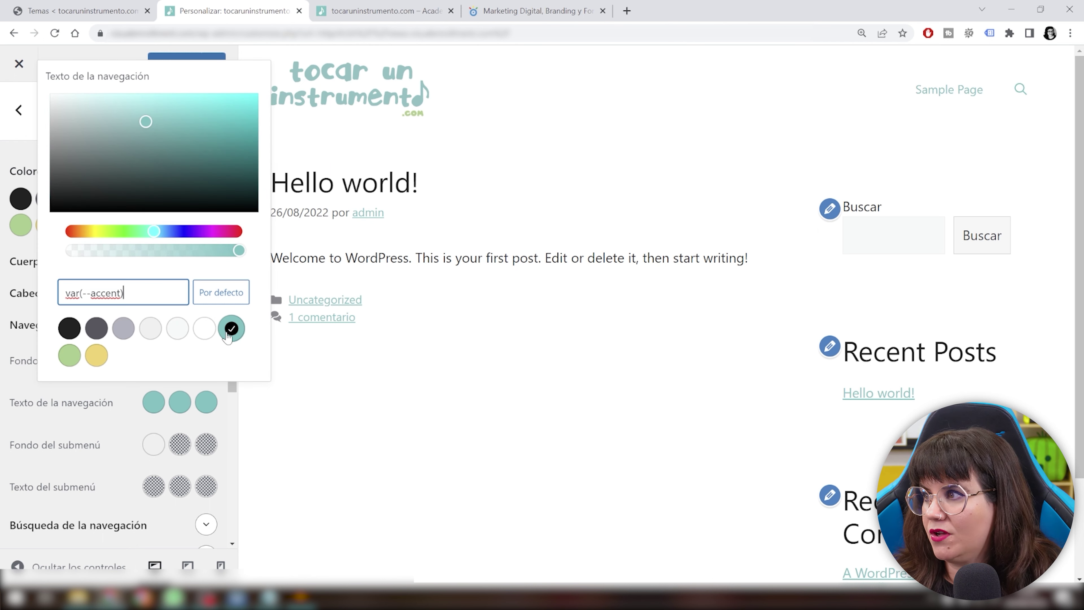
- Set the main navigation's hover text color to the black contrast color and publish the changes
{"action": "left_click", "coordinate": [179, 402]}
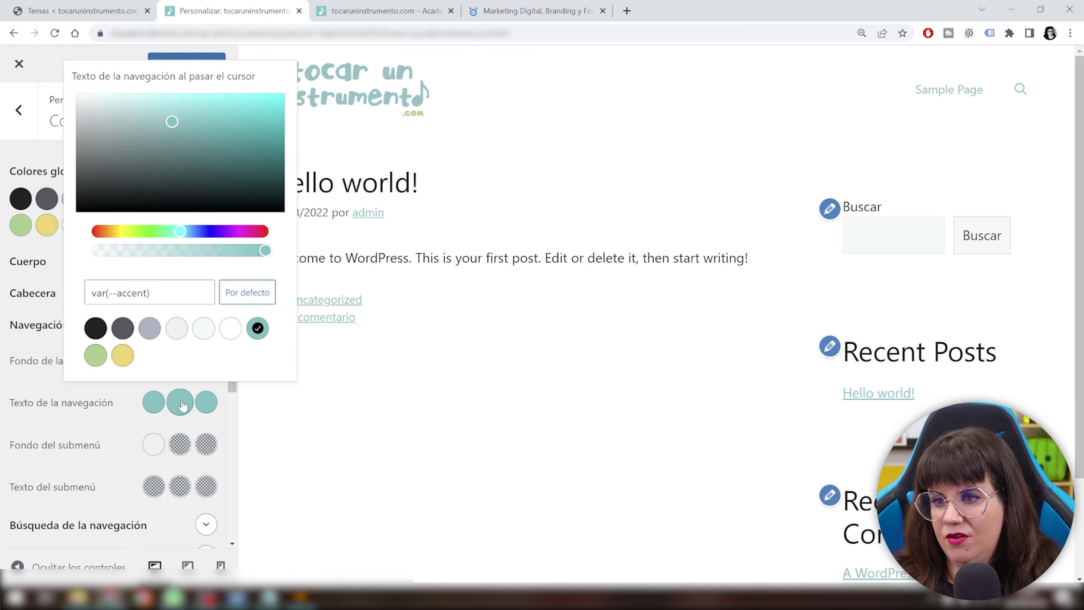
{"action": "left_click", "coordinate": [96, 328]}
{"action": "left_click", "coordinate": [866, 141]}
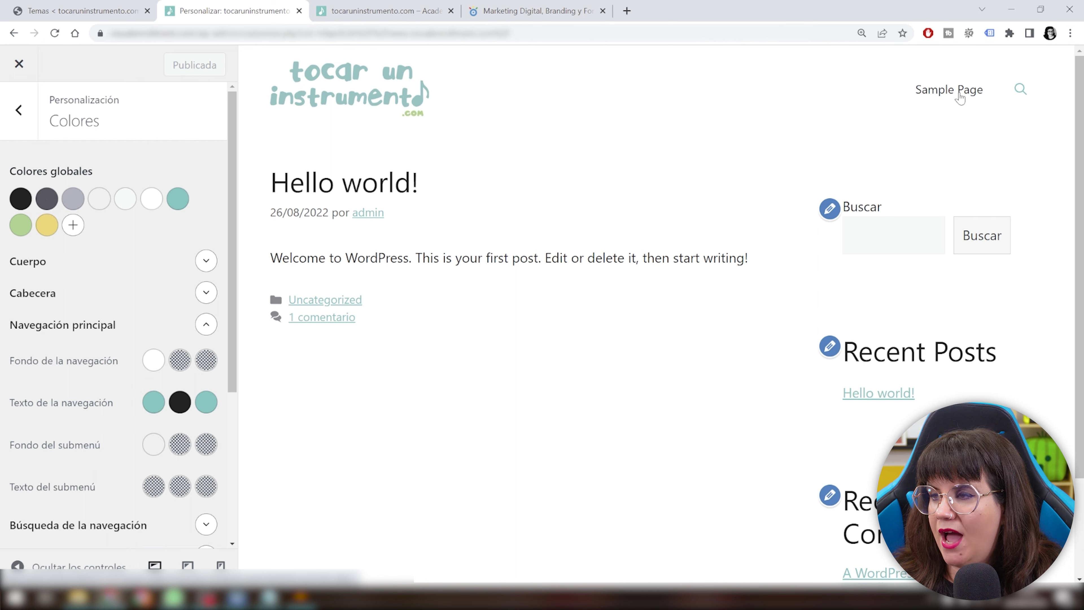
- Examine the color options for the navigation search, buttons and remaining site sections, then leave the color settings
{"action": "scroll", "coordinate": [155, 360], "scroll_direction": "down", "scroll_amount": 3}
{"action": "scroll", "coordinate": [155, 360], "scroll_direction": "up", "scroll_amount": 3}
{"action": "left_click", "coordinate": [207, 325]}
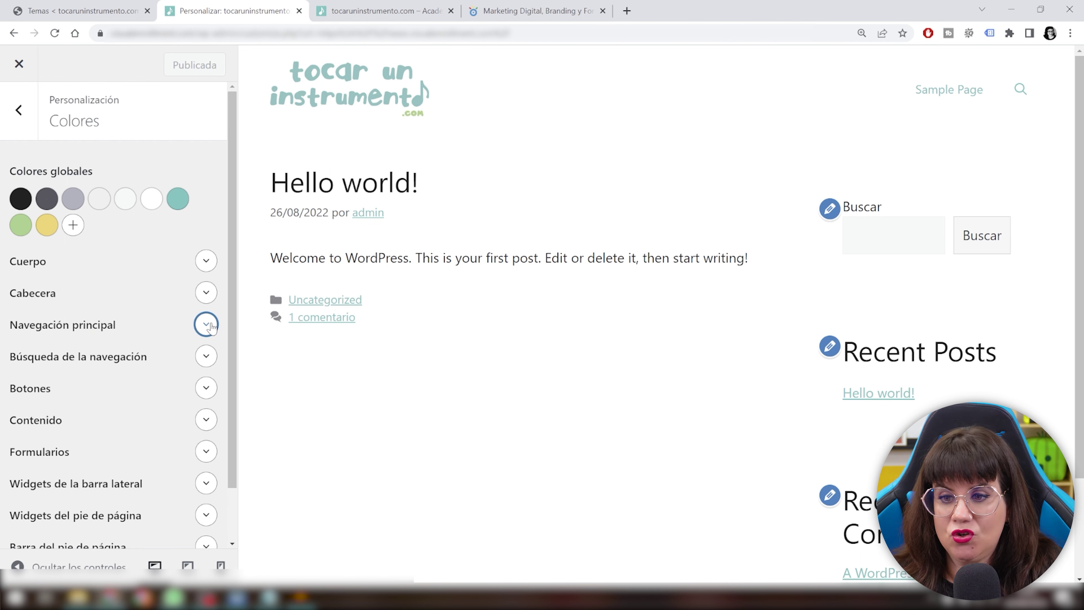
{"action": "left_click", "coordinate": [207, 357]}
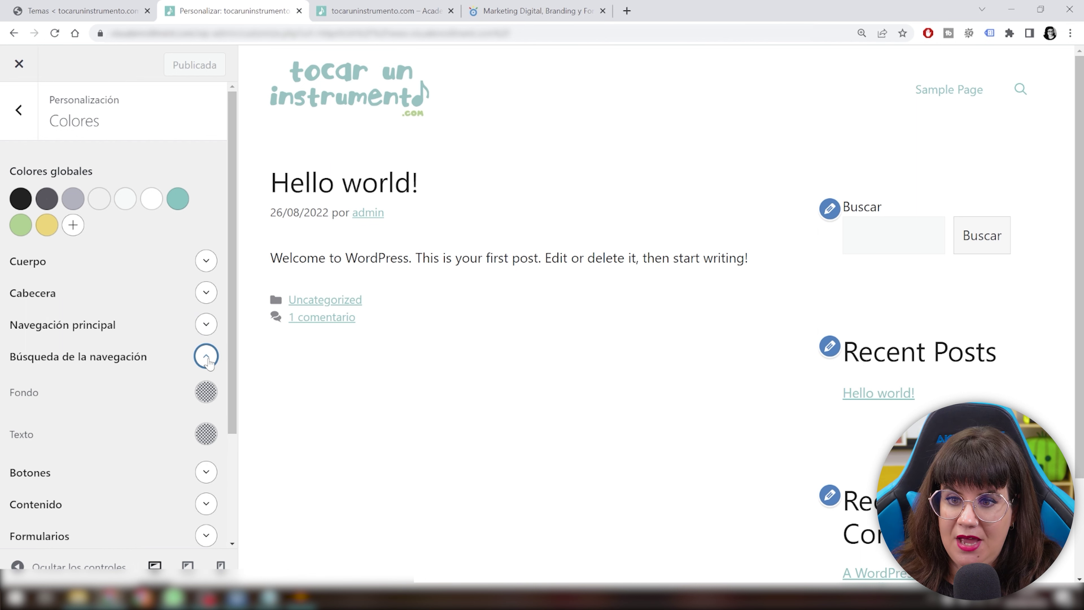
{"action": "left_click", "coordinate": [206, 357]}
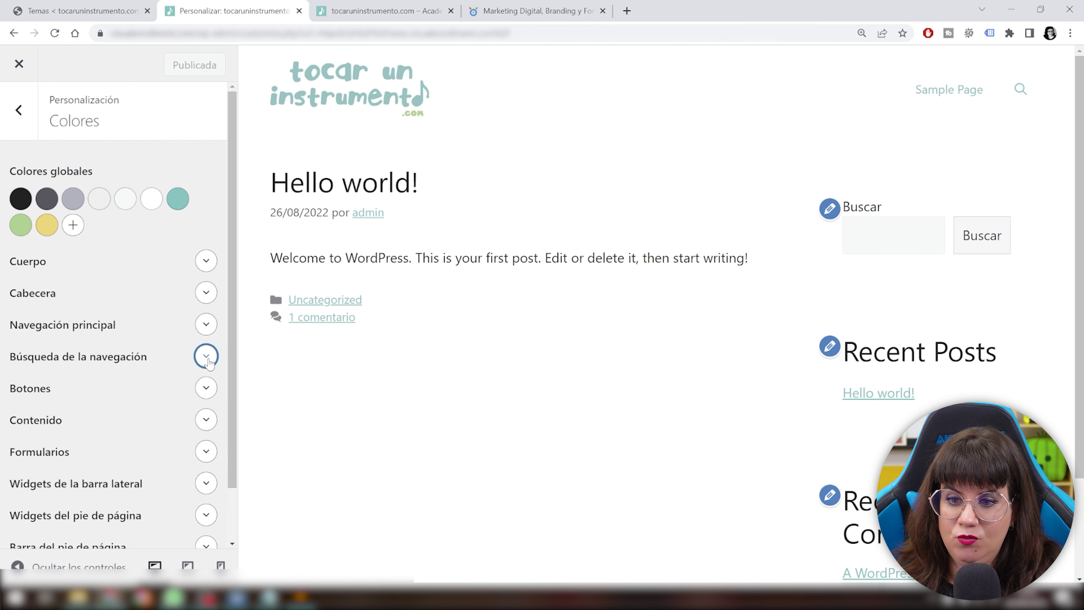
{"action": "left_click", "coordinate": [206, 387]}
{"action": "left_click", "coordinate": [206, 387]}
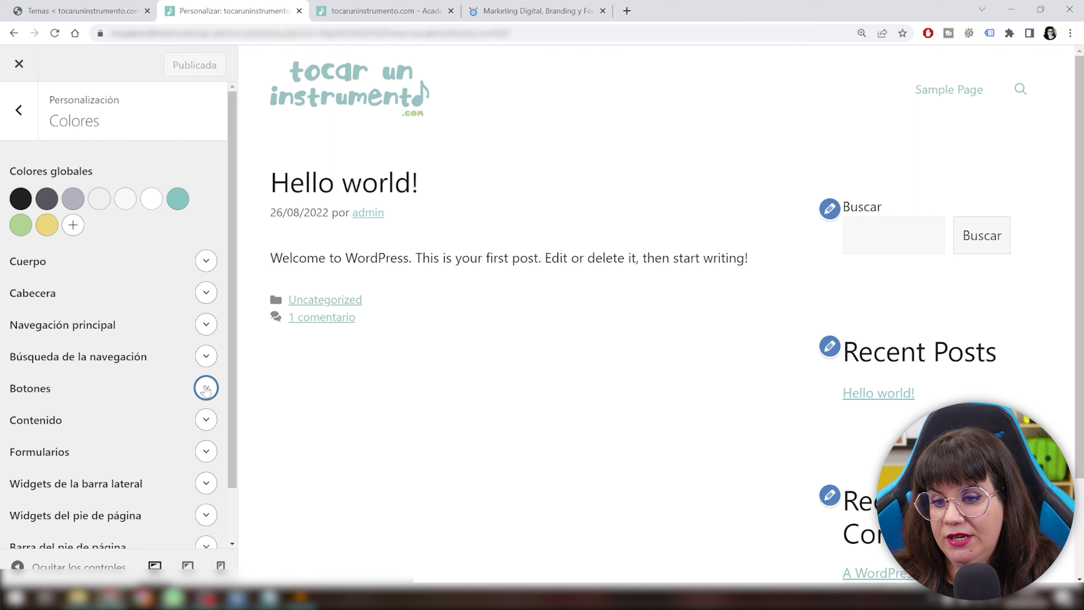
{"action": "scroll", "coordinate": [160, 358], "scroll_direction": "down", "scroll_amount": 2}
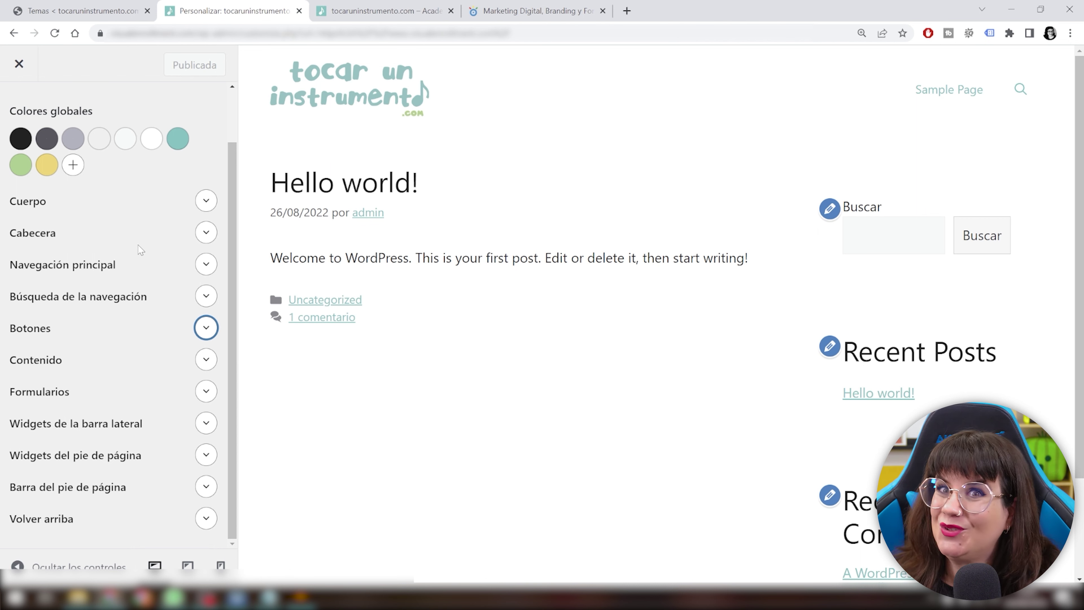
{"action": "key", "text": "Escape"}
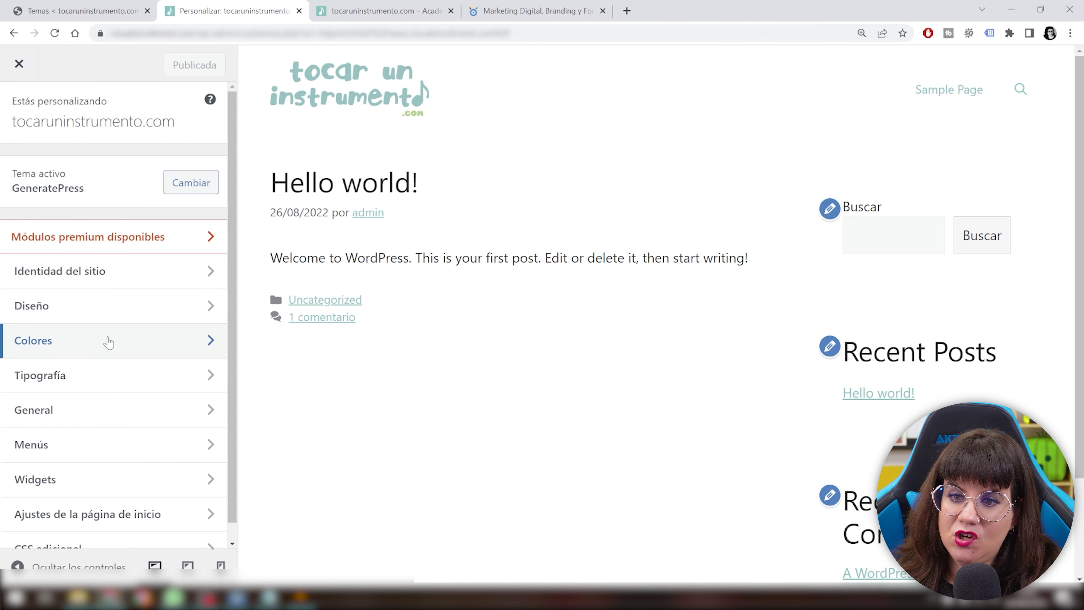
- Add the Google font Advent Pro to the site's fonts in the typography settings
{"action": "left_click", "coordinate": [87, 384]}
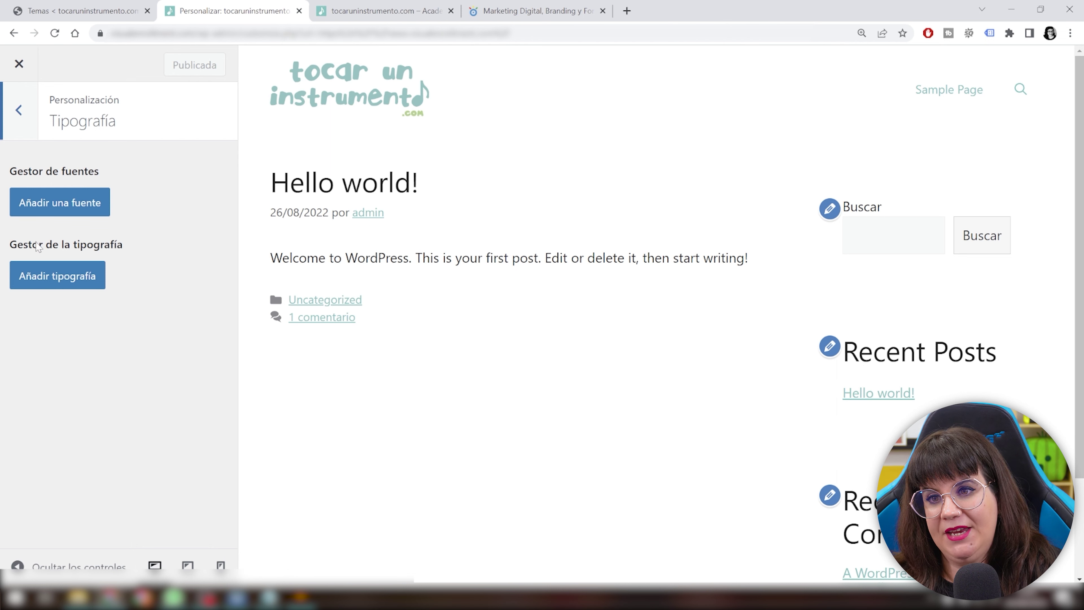
{"action": "left_click", "coordinate": [61, 203]}
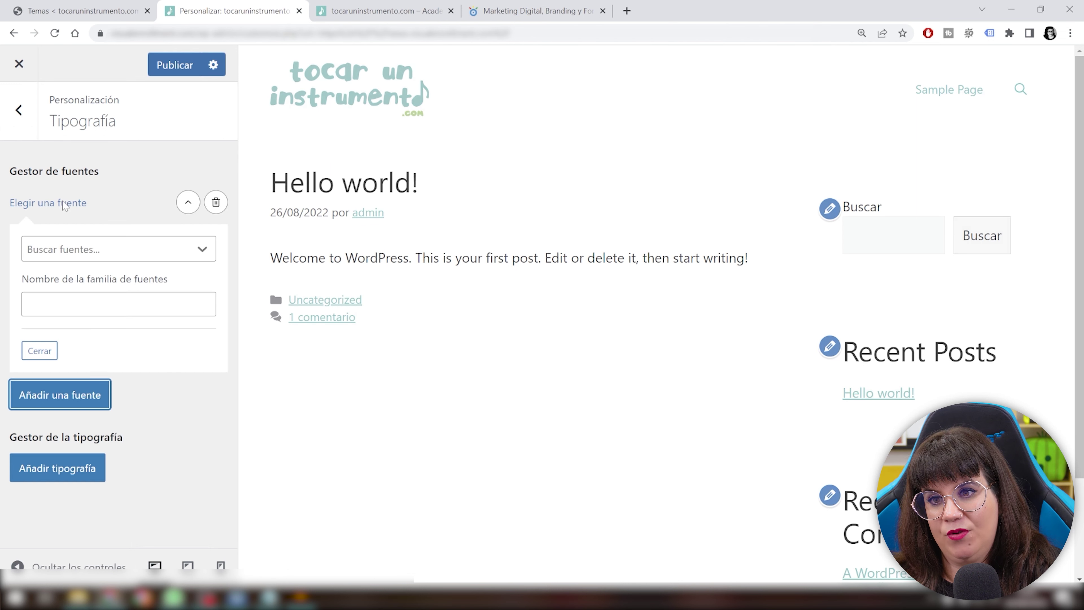
{"action": "left_click", "coordinate": [83, 252]}
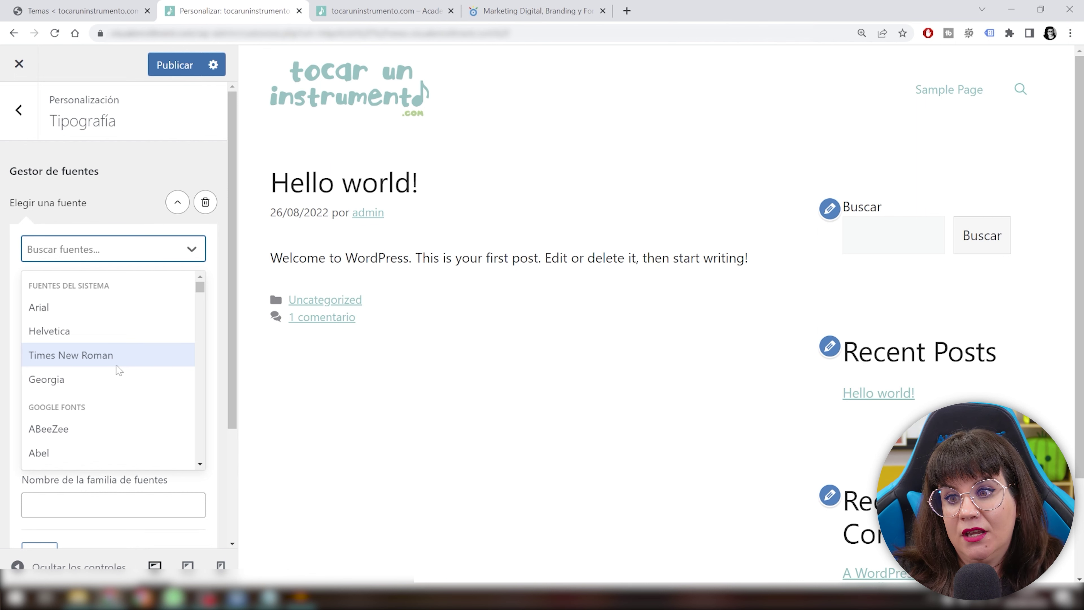
{"action": "scroll", "coordinate": [118, 370], "scroll_direction": "down", "scroll_amount": 1}
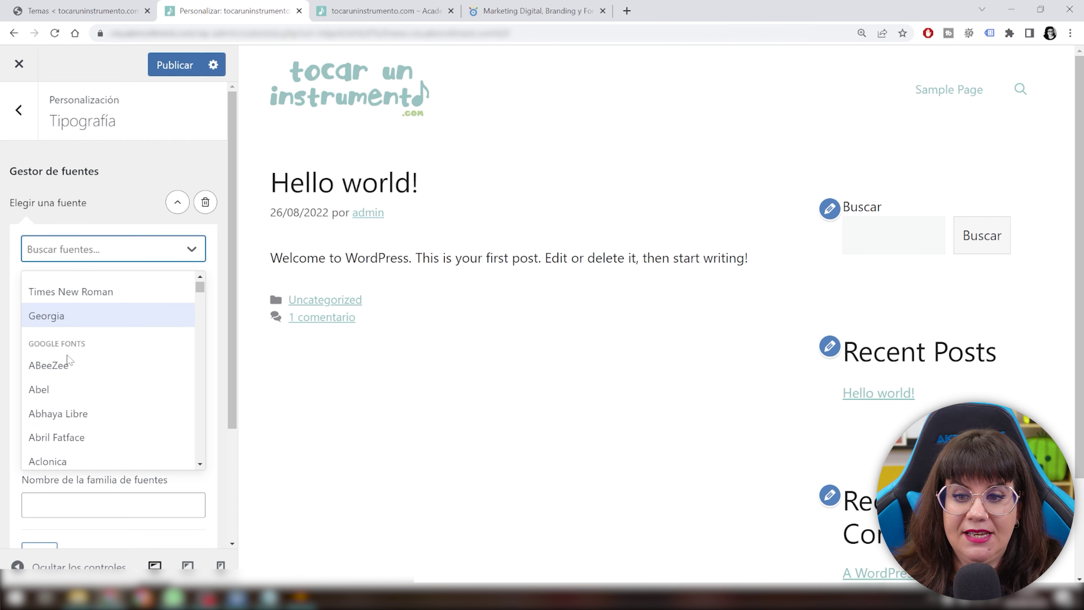
{"action": "scroll", "coordinate": [102, 384], "scroll_direction": "down", "scroll_amount": 3}
{"action": "left_click", "coordinate": [81, 301]}
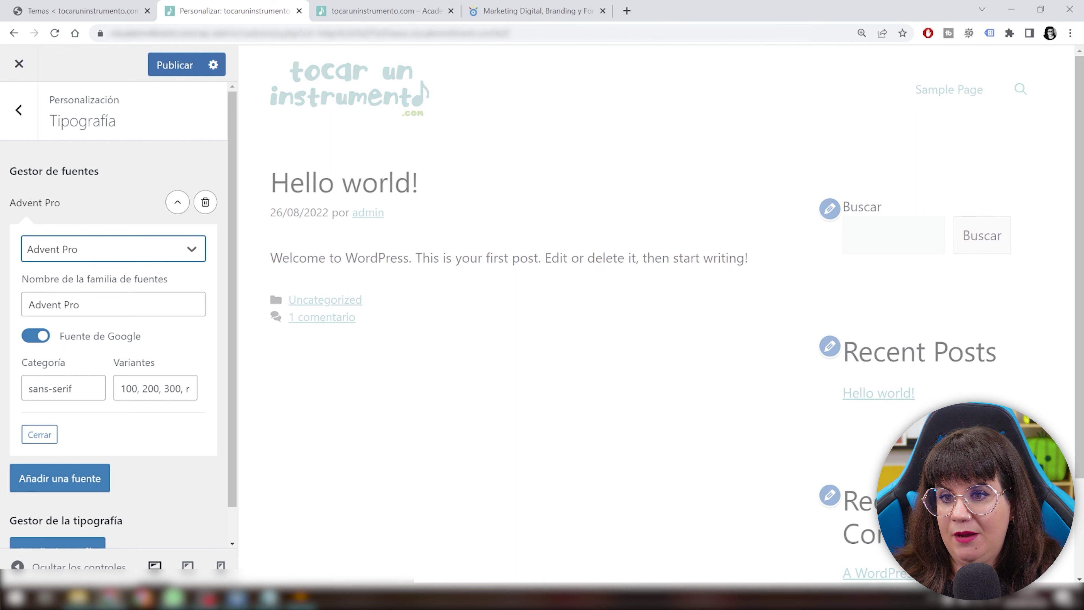
- Examine the other available fonts and the display options for Google fonts
{"action": "left_click", "coordinate": [107, 252]}
{"action": "scroll", "coordinate": [130, 378], "scroll_direction": "down", "scroll_amount": 15}
{"action": "scroll", "coordinate": [131, 376], "scroll_direction": "down", "scroll_amount": 5}
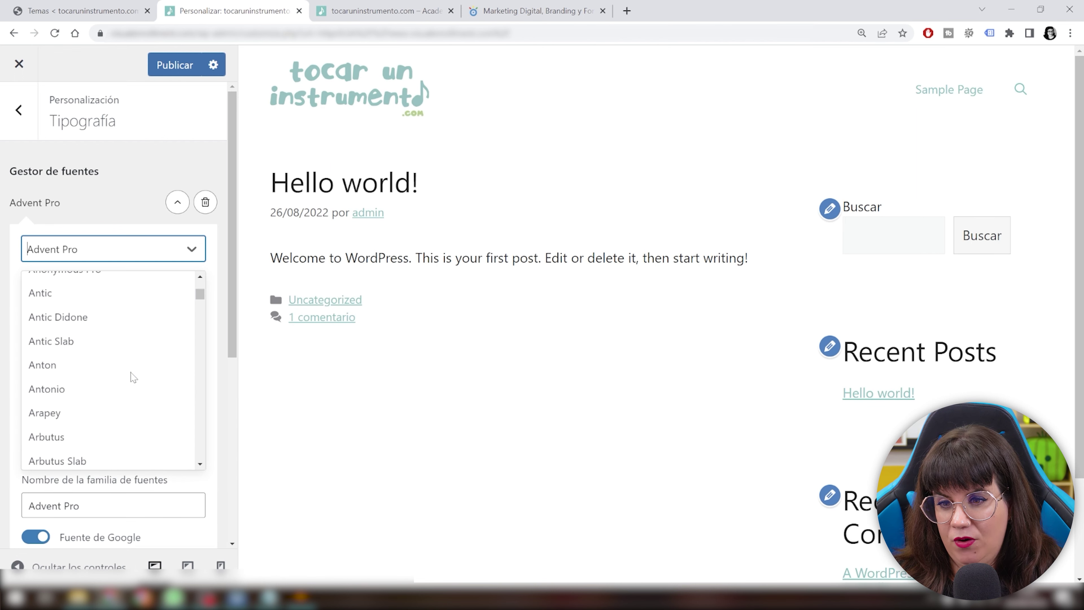
{"action": "left_click", "coordinate": [177, 202]}
{"action": "left_click", "coordinate": [174, 307]}
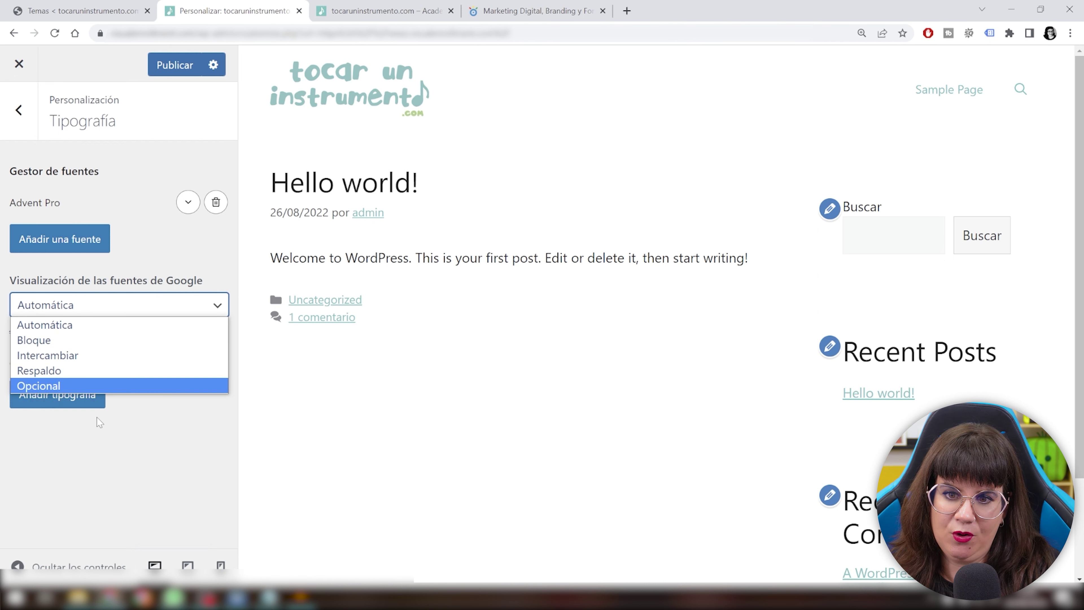
{"action": "left_click", "coordinate": [142, 509]}
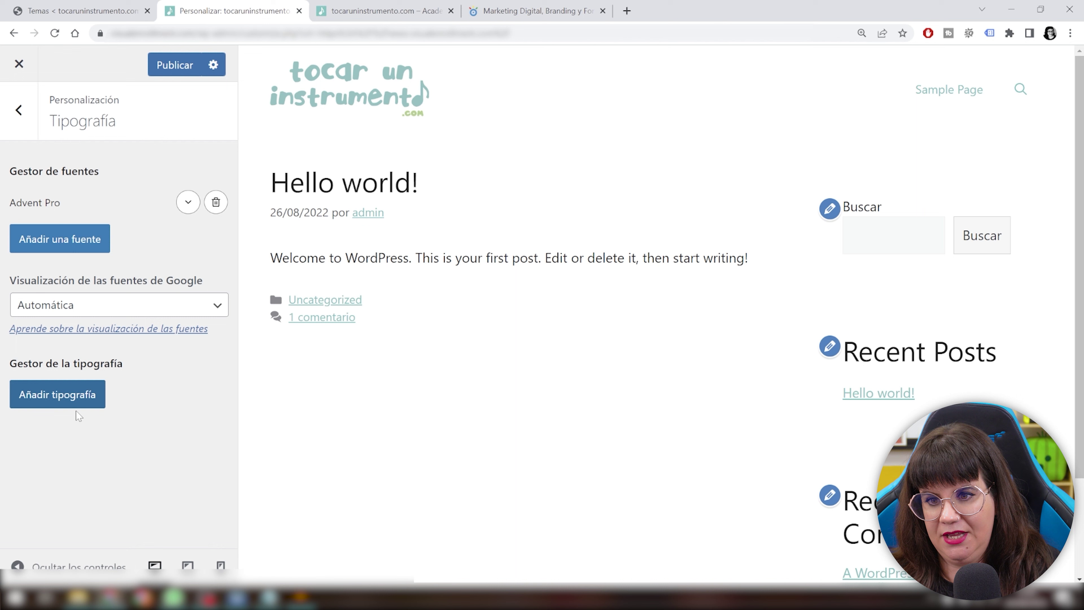
- Start a new typography entry and examine the target elements it can be applied to
{"action": "left_click", "coordinate": [60, 393]}
{"action": "scroll", "coordinate": [62, 391], "scroll_direction": "down", "scroll_amount": 2}
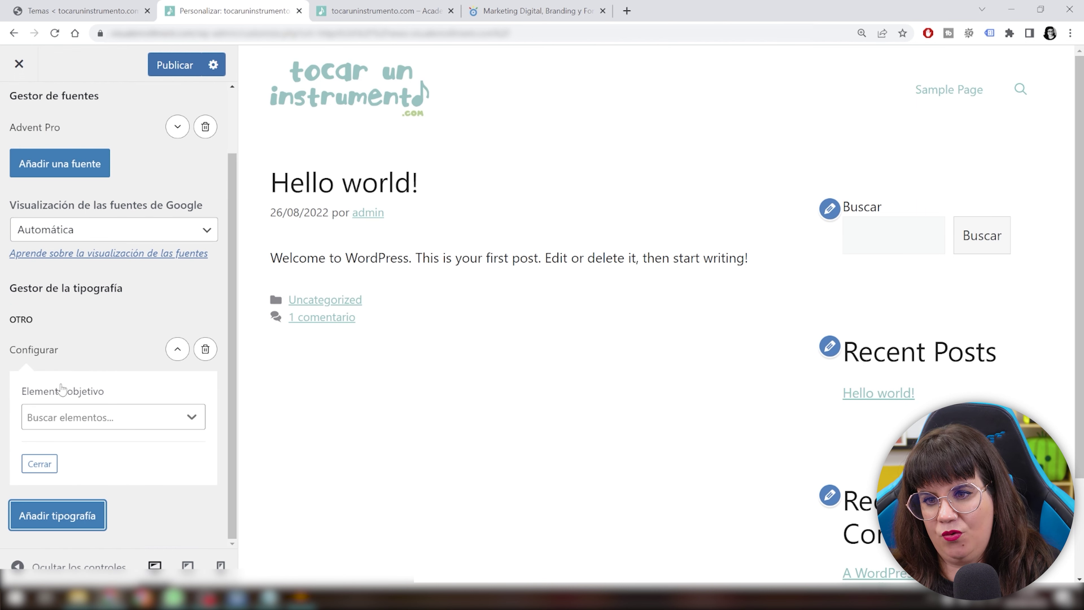
{"action": "left_click", "coordinate": [136, 423]}
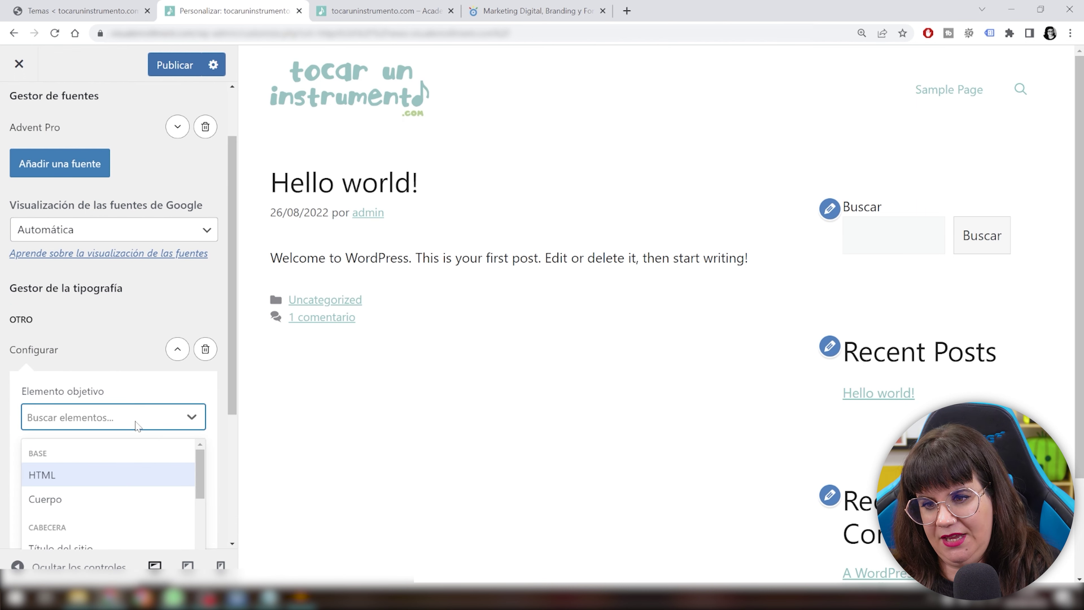
{"action": "scroll", "coordinate": [135, 423], "scroll_direction": "down", "scroll_amount": 4}
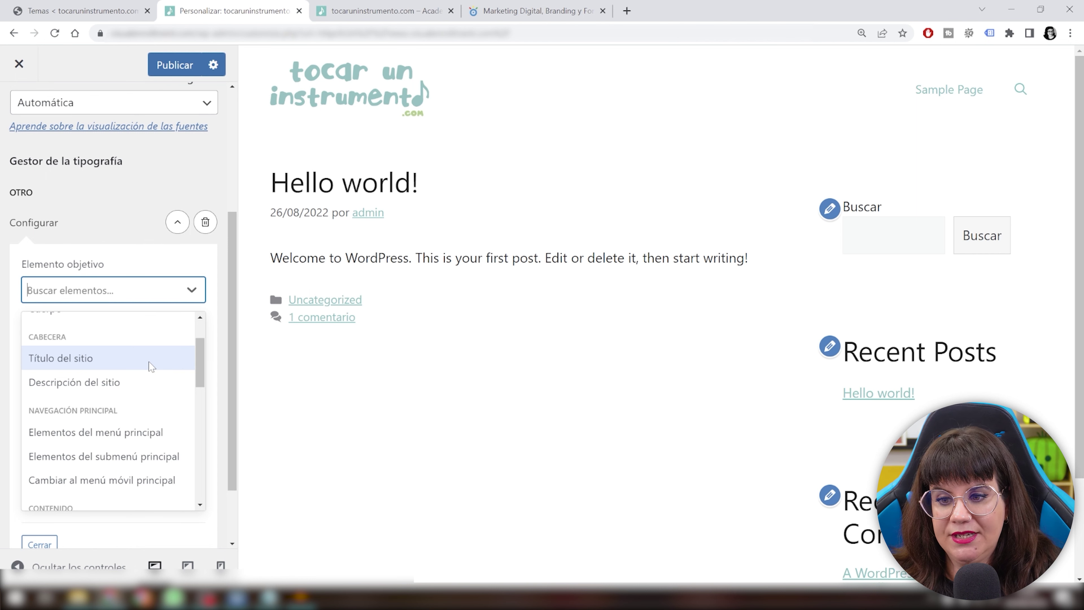
{"action": "scroll", "coordinate": [151, 367], "scroll_direction": "down", "scroll_amount": 2}
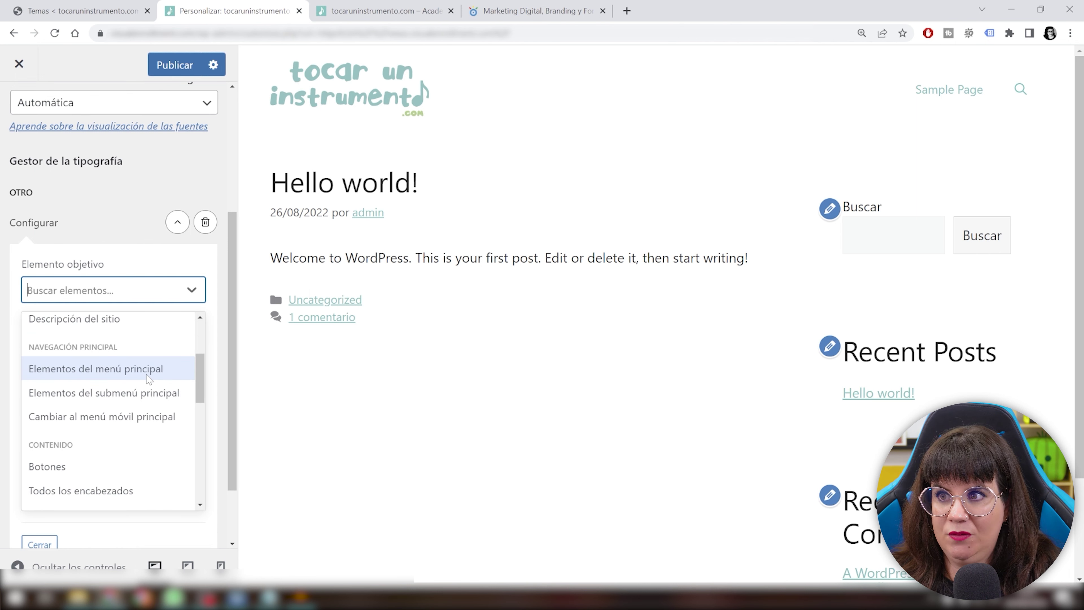
{"action": "scroll", "coordinate": [149, 379], "scroll_direction": "down", "scroll_amount": 4}
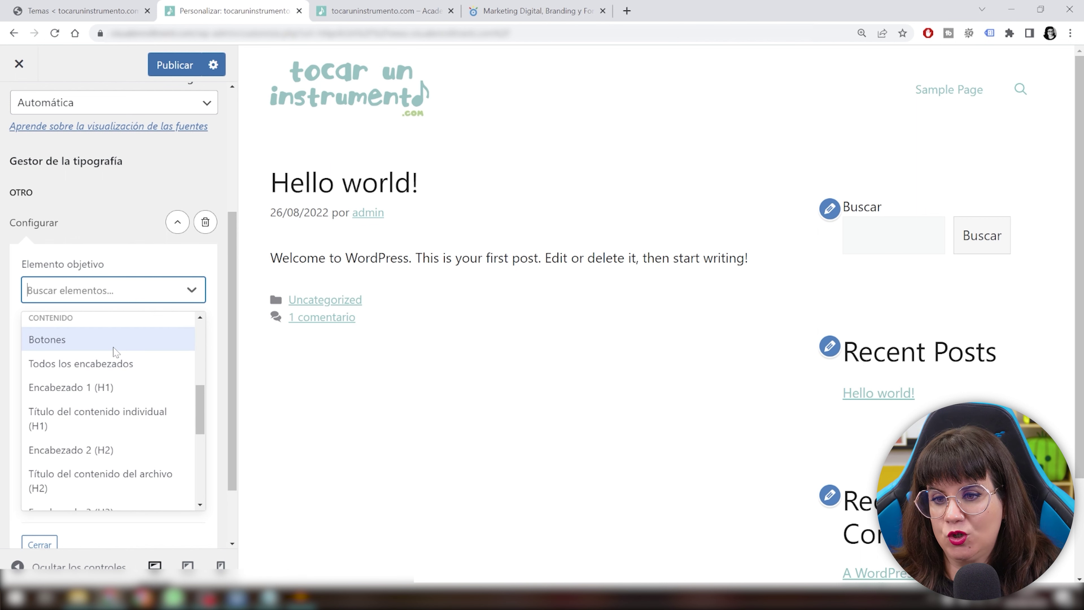
{"action": "scroll", "coordinate": [115, 351], "scroll_direction": "down", "scroll_amount": 4}
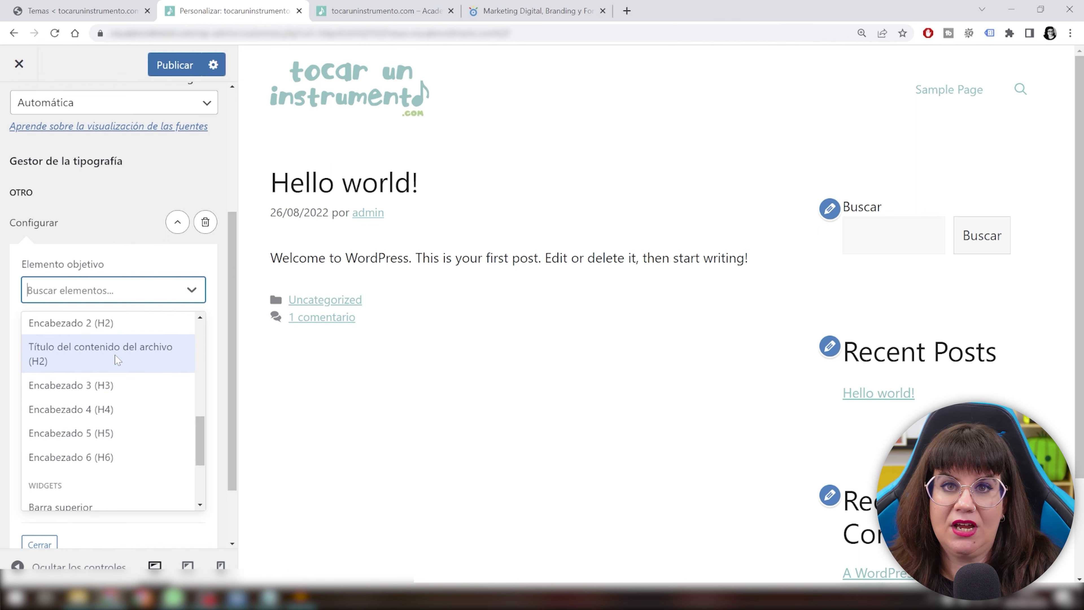
{"action": "scroll", "coordinate": [118, 359], "scroll_direction": "down", "scroll_amount": 4}
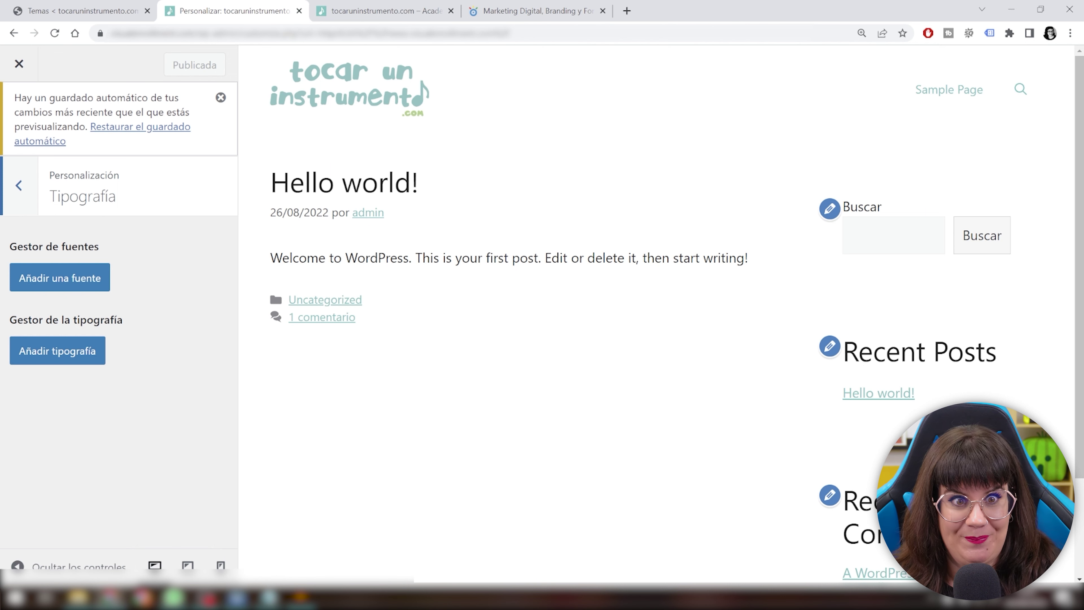
- Leave the theme customizer, open the site's widget management and dismiss the welcome guide
{"action": "key", "text": "Escape"}
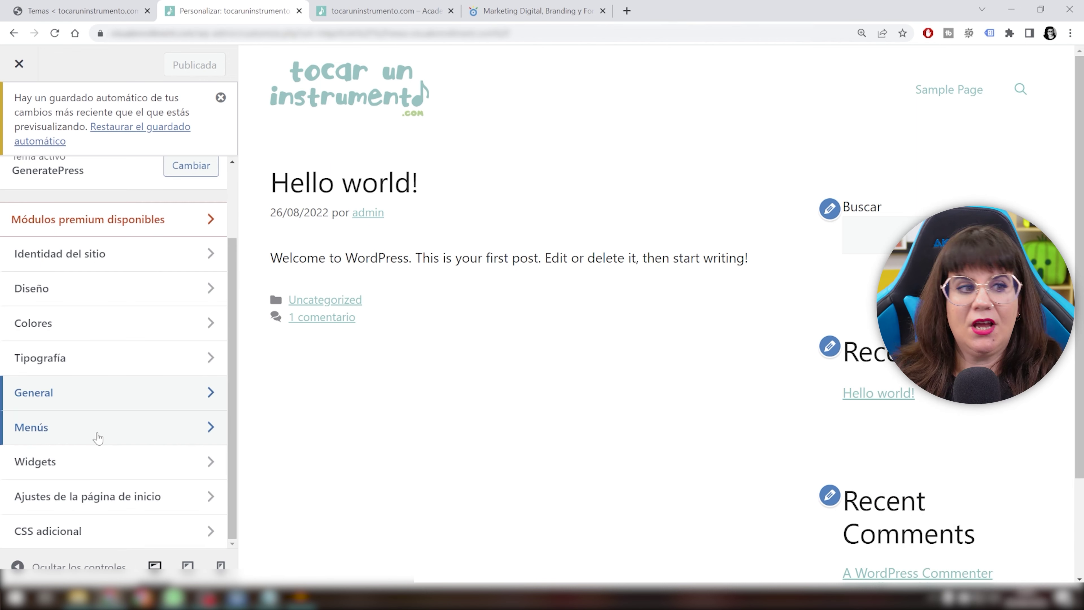
{"action": "left_click", "coordinate": [18, 64]}
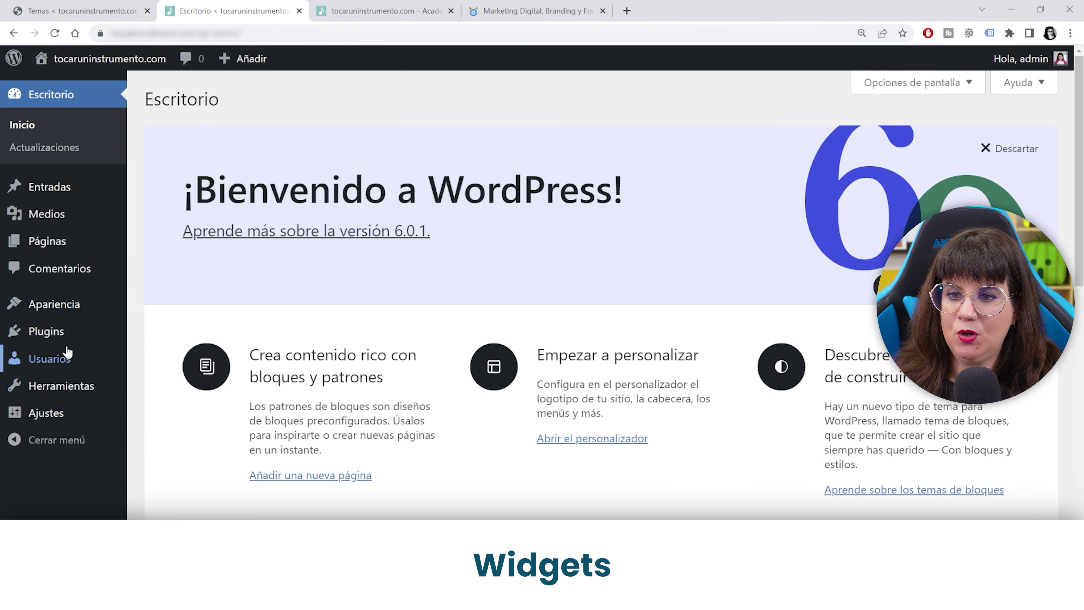
{"action": "mouse_move", "coordinate": [52, 305]}
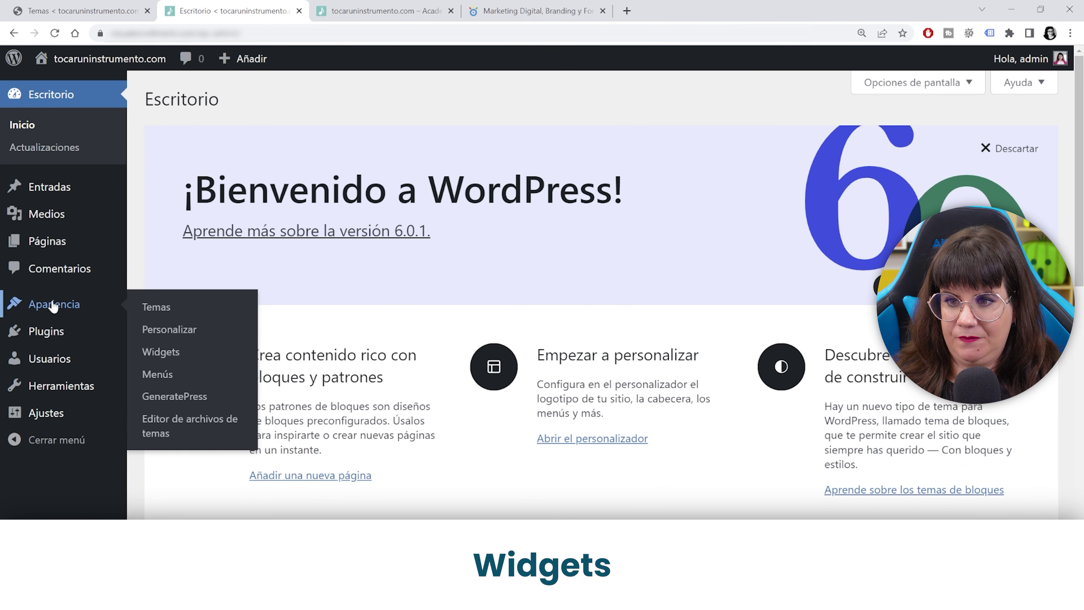
{"action": "left_click", "coordinate": [153, 356]}
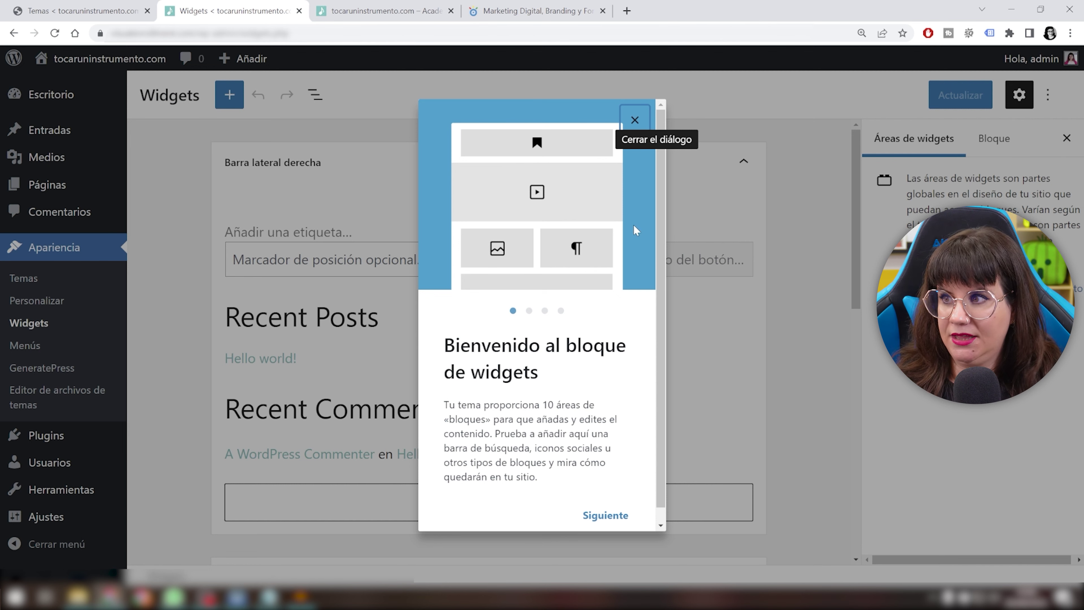
{"action": "left_click", "coordinate": [634, 119]}
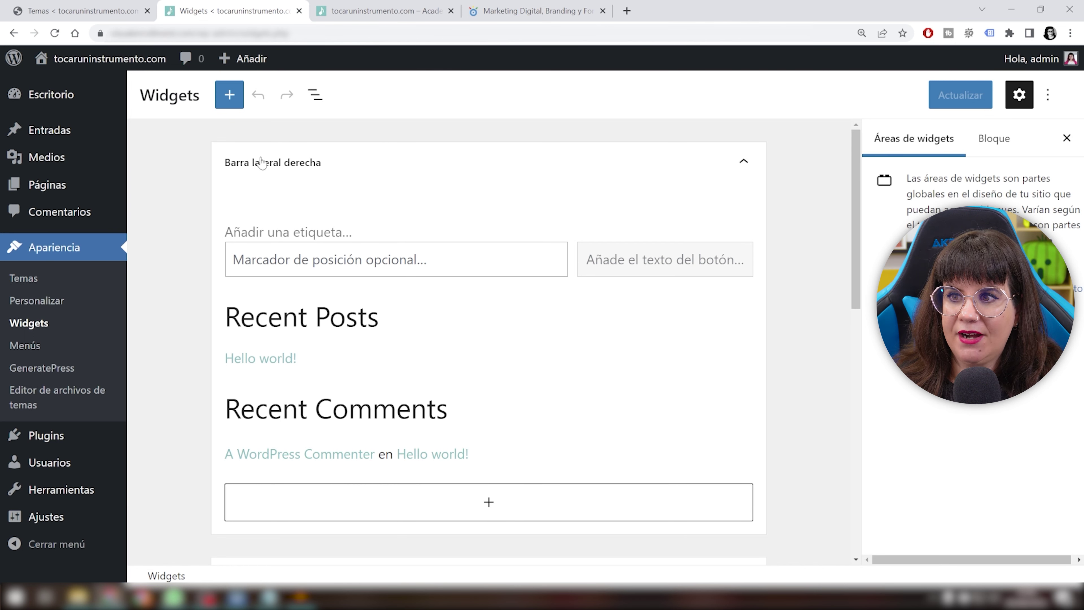
- Check the sidebar on the public site and remove the Buscar block from the Barra lateral derecha widget area
{"action": "left_click", "coordinate": [109, 59]}
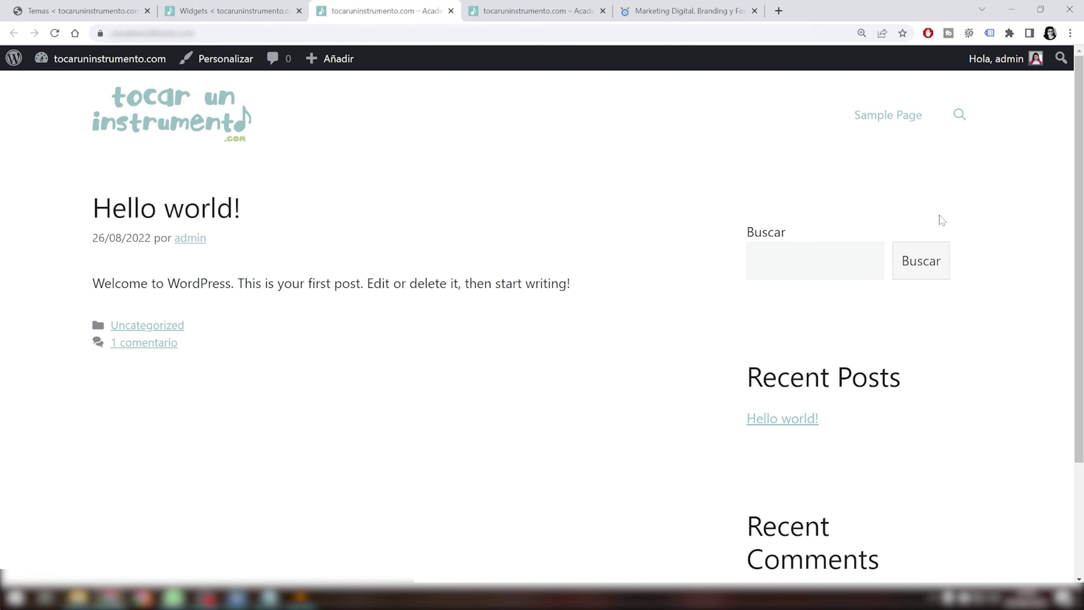
{"action": "left_click", "coordinate": [219, 13]}
{"action": "left_click", "coordinate": [753, 259]}
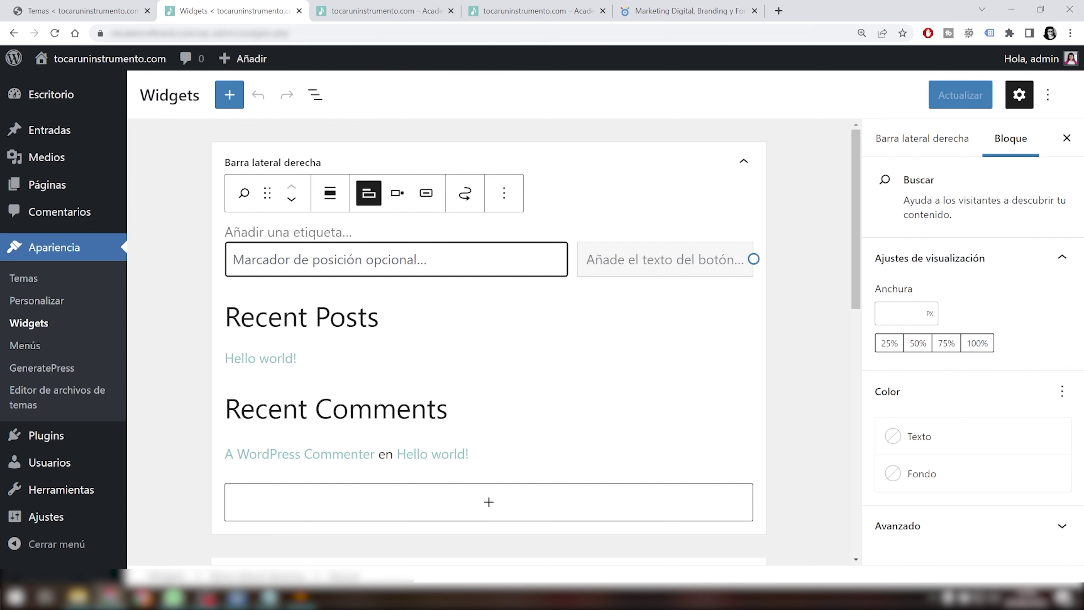
{"action": "left_click", "coordinate": [504, 193]}
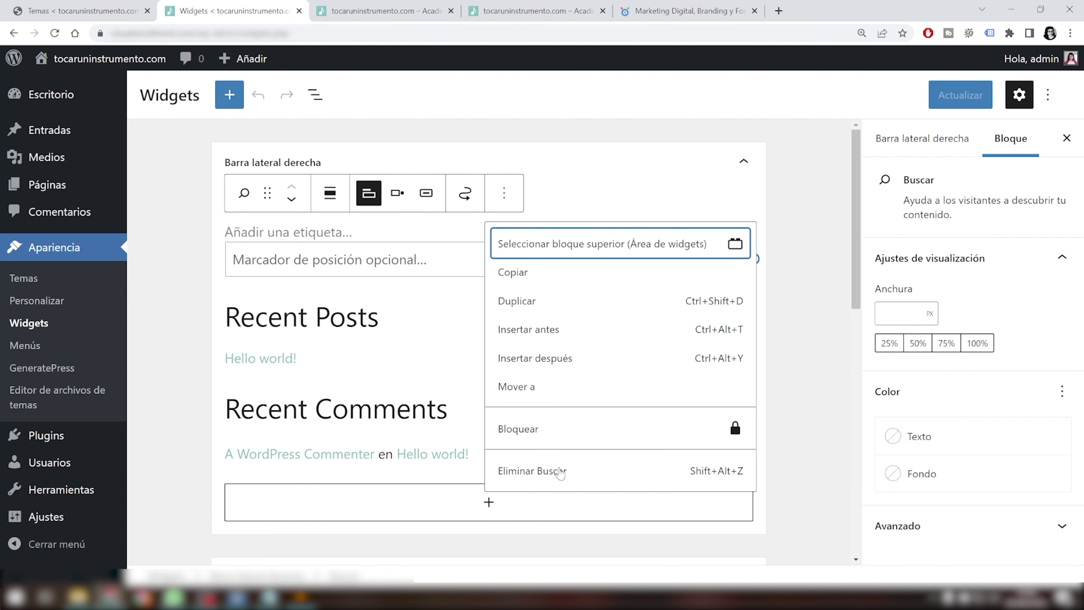
{"action": "left_click", "coordinate": [550, 472]}
- Compare the Recent Posts heading with the public site and change its level to H3
{"action": "left_click", "coordinate": [277, 239]}
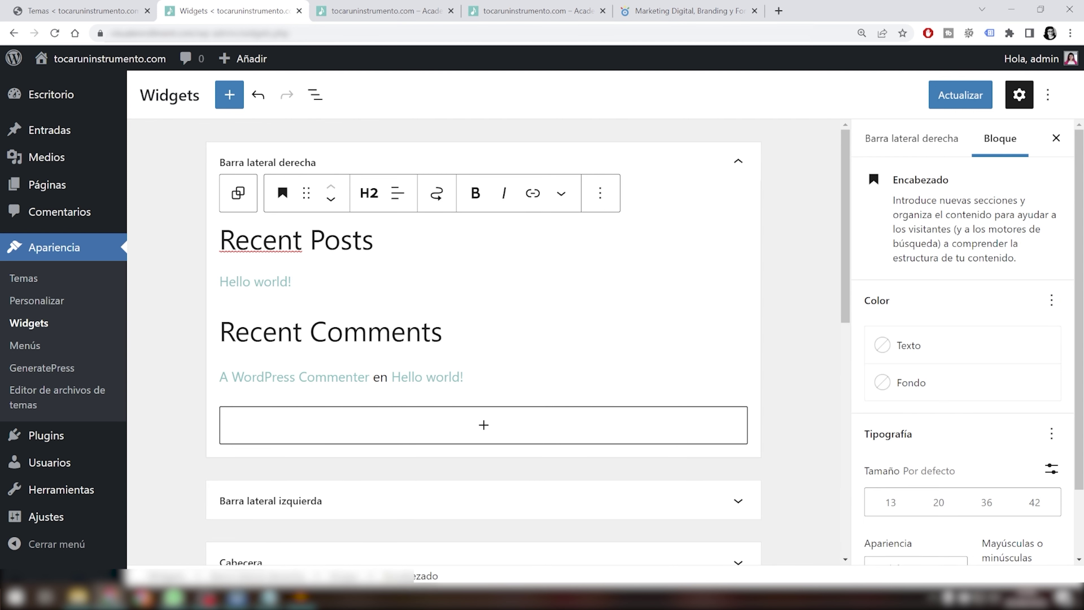
{"action": "left_click", "coordinate": [364, 11]}
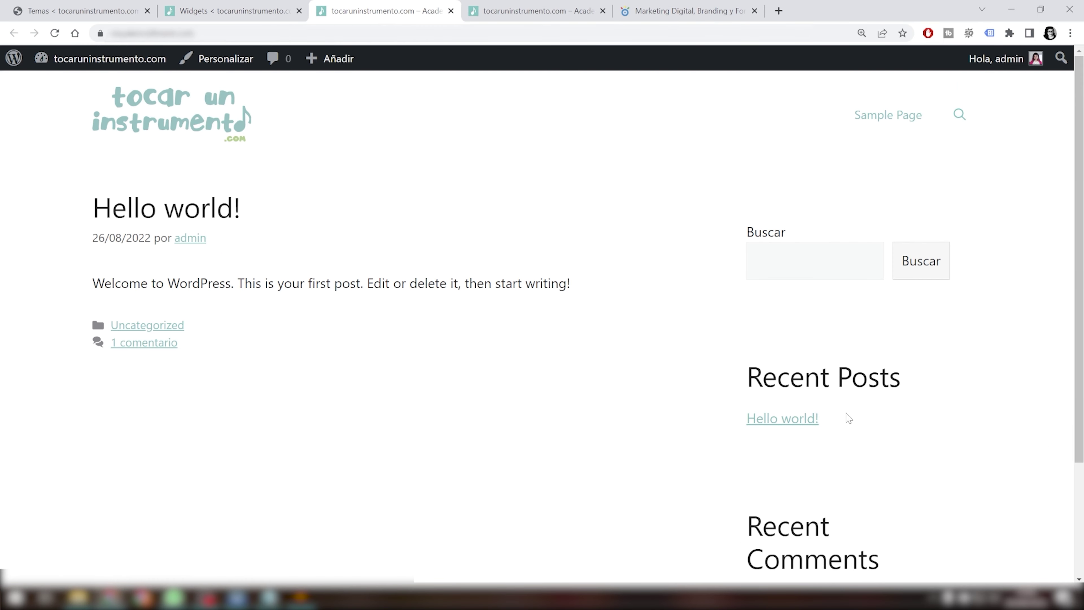
{"action": "left_click", "coordinate": [231, 11]}
{"action": "left_click", "coordinate": [369, 193]}
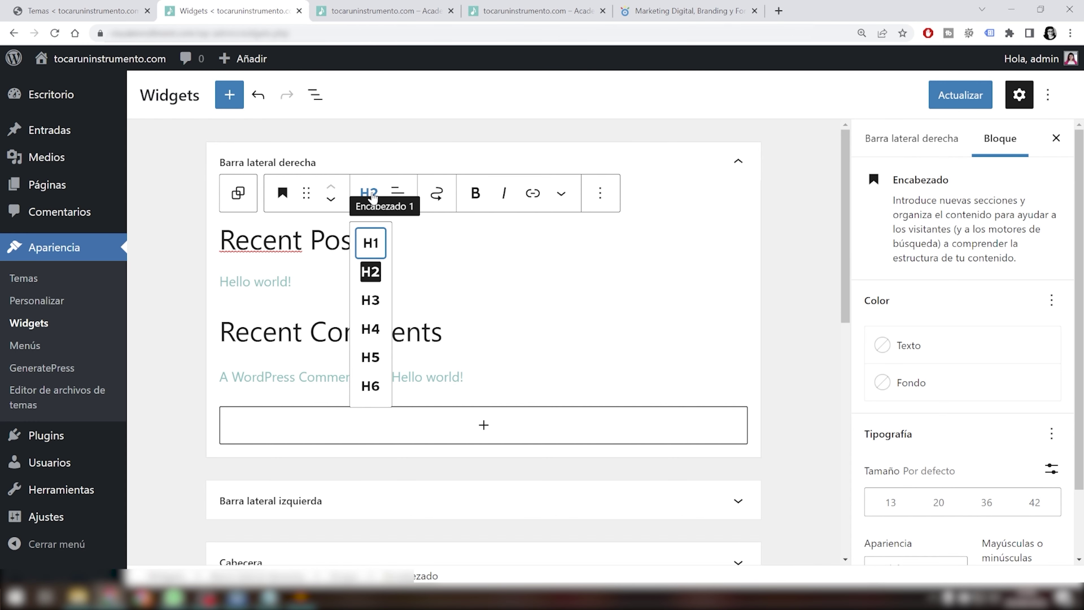
{"action": "left_click", "coordinate": [380, 304]}
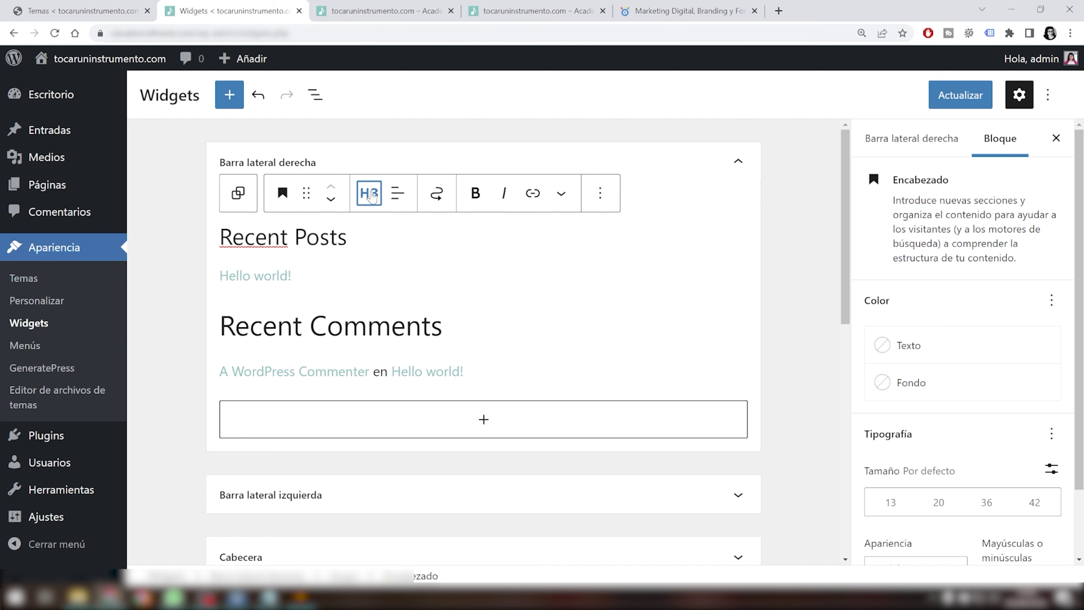
- Replace the Recent Posts heading text with "Entradas recientes" and save the widgets
{"action": "key", "text": "ctrl+shift+Left"}
{"action": "key", "text": "ctrl+shift+Left"}
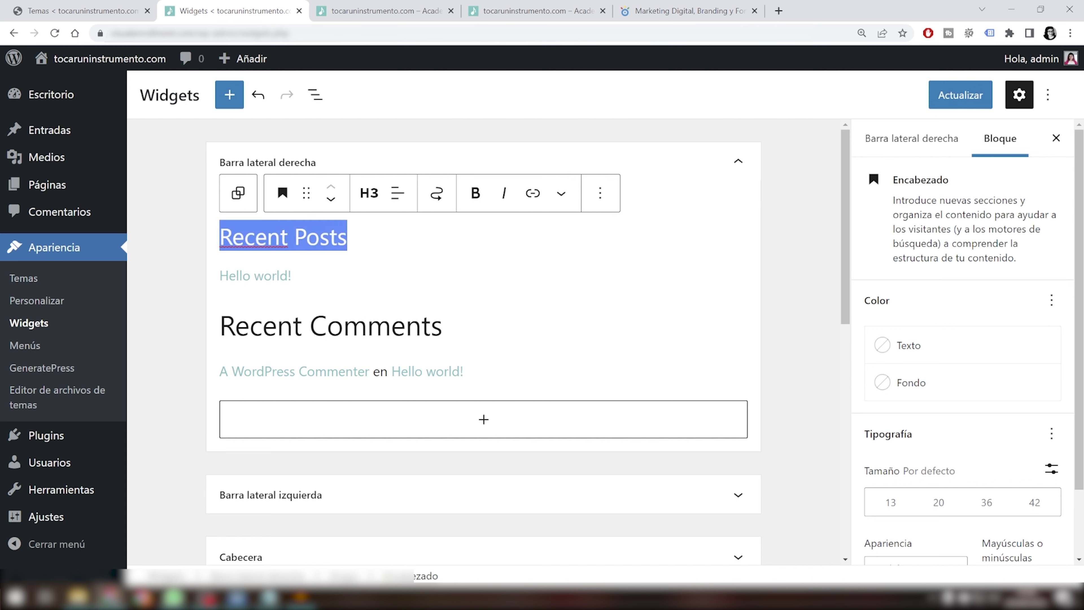
{"action": "type", "text": "Entrada"}
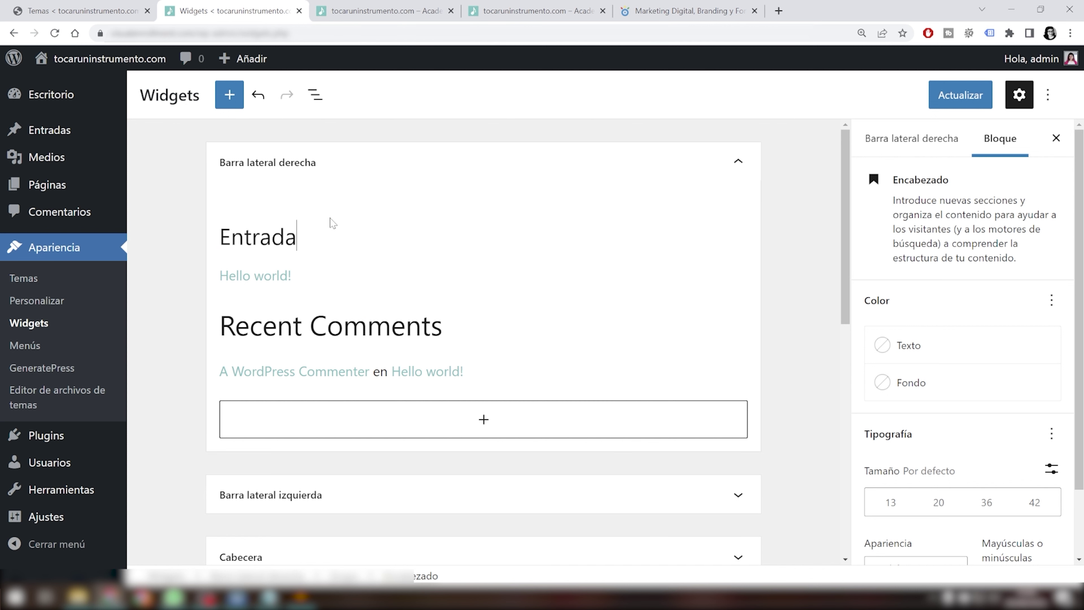
{"action": "type", "text": "s redc"}
{"action": "key", "text": "BackSpace"}
{"action": "key", "text": "BackSpace"}
{"action": "type", "text": "cientes"}
{"action": "key", "text": "ctrl+s"}
- Reload the public site to check the sidebar's posts heading and return to the widget editor
{"action": "left_click", "coordinate": [348, 5]}
{"action": "left_click", "coordinate": [54, 33]}
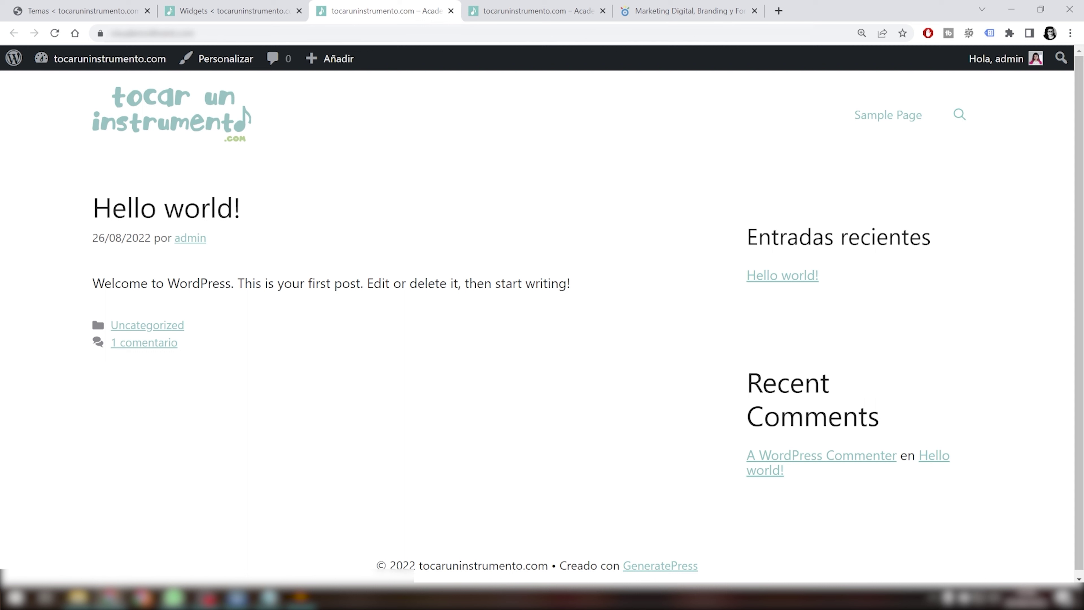
{"action": "left_click_drag", "start_coordinate": [745, 242], "coordinate": [955, 239]}
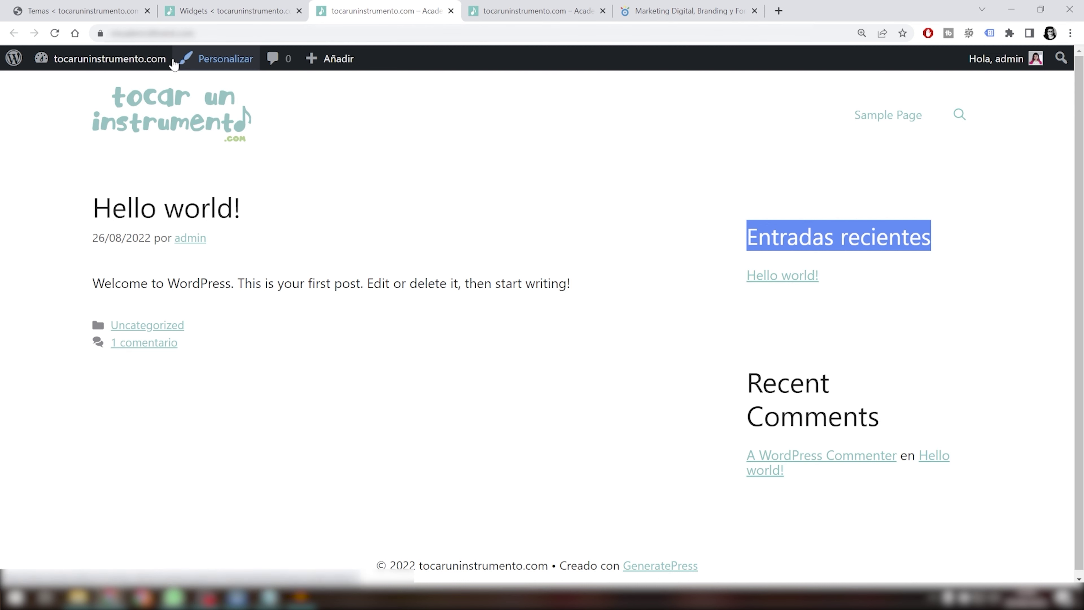
{"action": "left_click", "coordinate": [229, 6]}
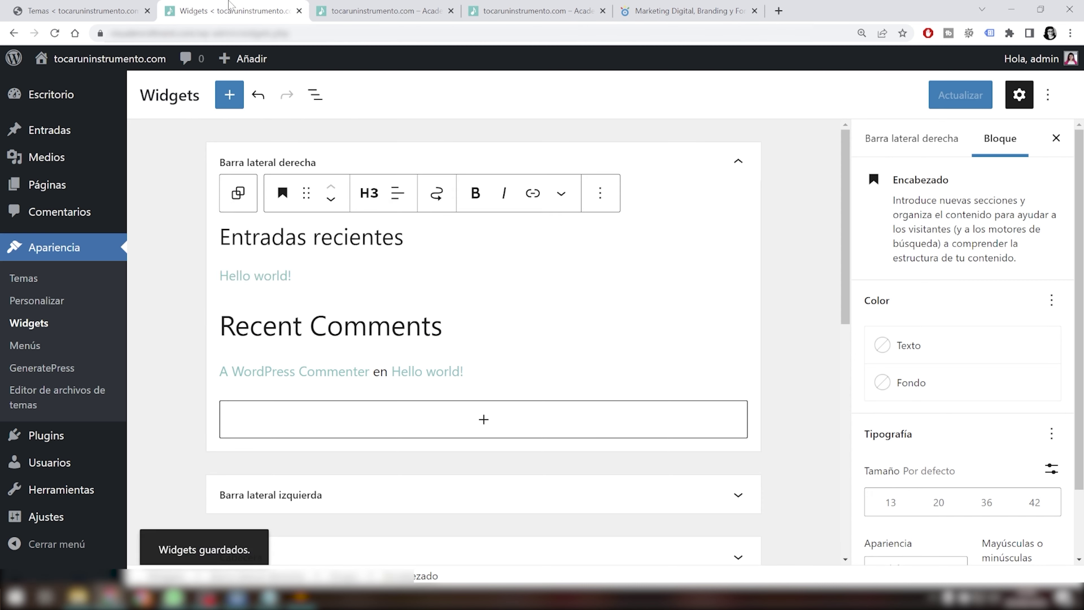
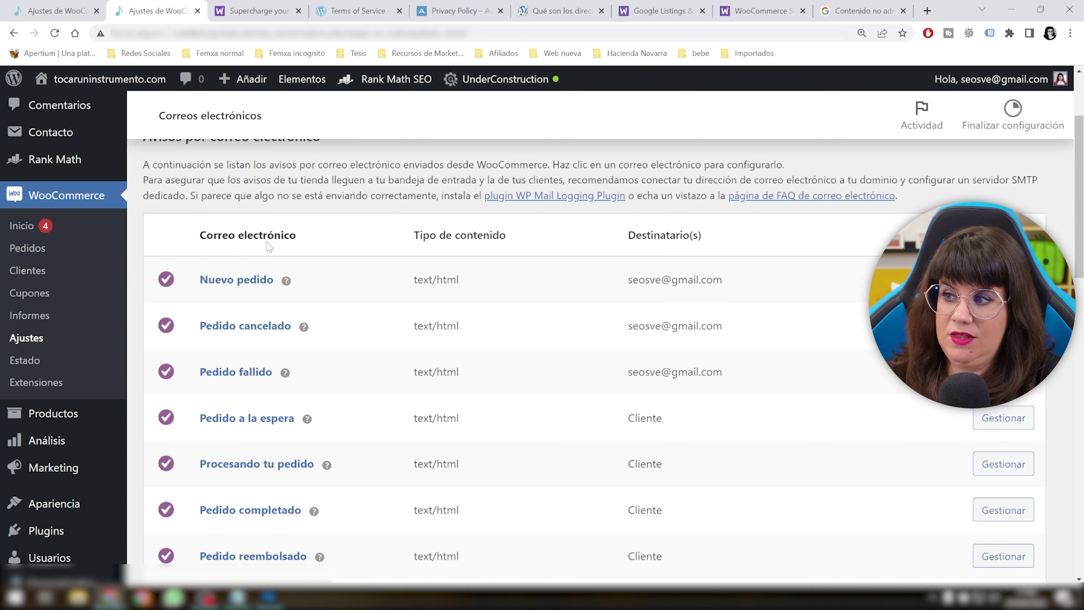
- Examine the WooCommerce email notifications list along with the sender and email template options
{"action": "scroll", "coordinate": [271, 422], "scroll_direction": "down", "scroll_amount": 4}
{"action": "scroll", "coordinate": [271, 423], "scroll_direction": "down", "scroll_amount": 6}
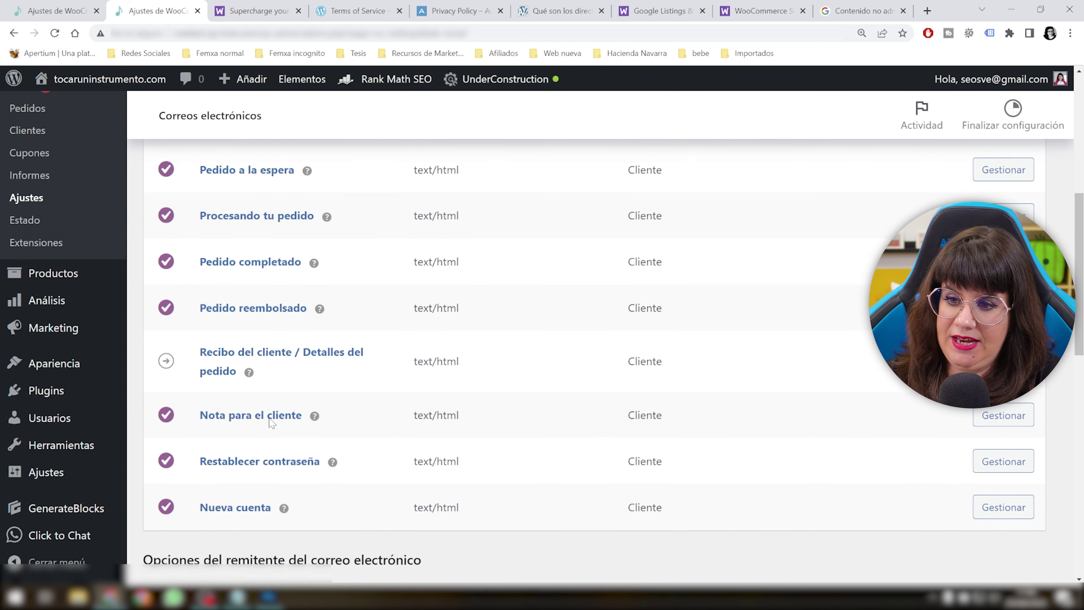
{"action": "scroll", "coordinate": [282, 449], "scroll_direction": "down", "scroll_amount": 3}
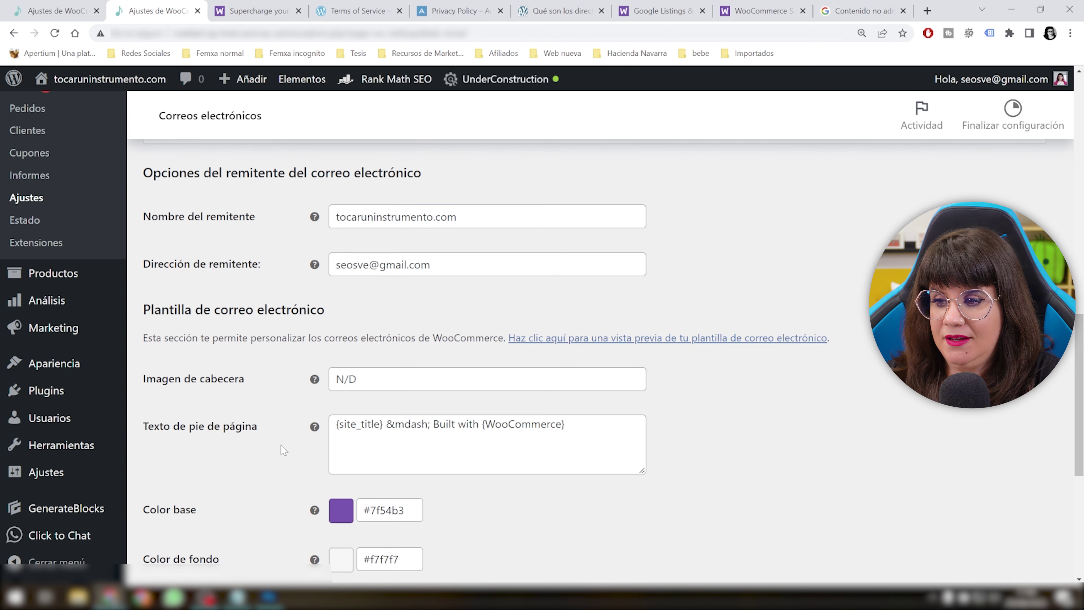
{"action": "scroll", "coordinate": [283, 450], "scroll_direction": "down", "scroll_amount": 1}
{"action": "scroll", "coordinate": [283, 450], "scroll_direction": "up", "scroll_amount": 2}
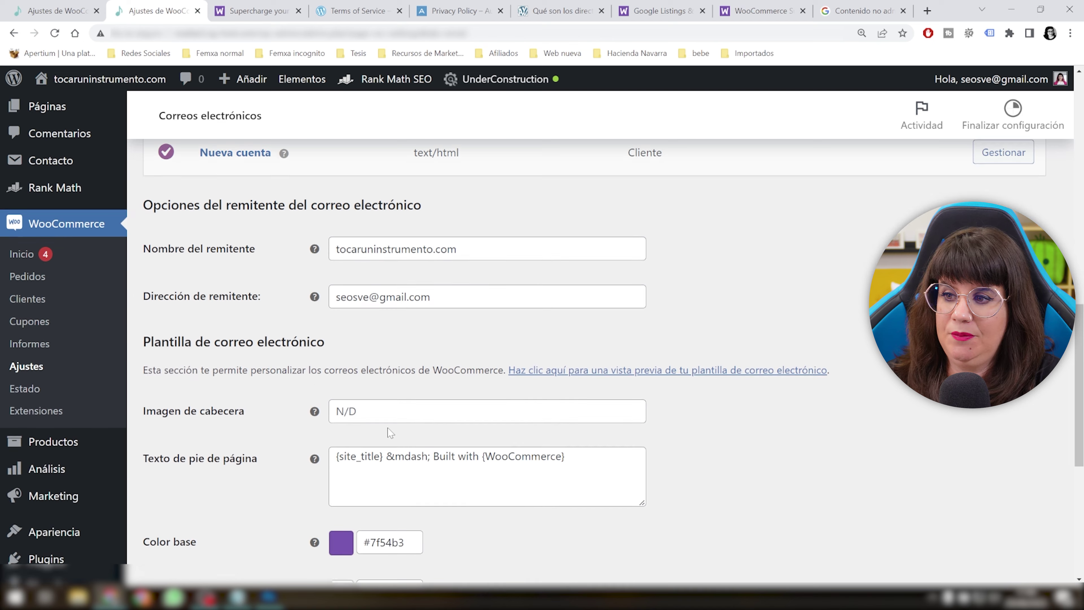
{"action": "scroll", "coordinate": [506, 525], "scroll_direction": "down", "scroll_amount": 1}
{"action": "scroll", "coordinate": [658, 299], "scroll_direction": "up", "scroll_amount": 13}
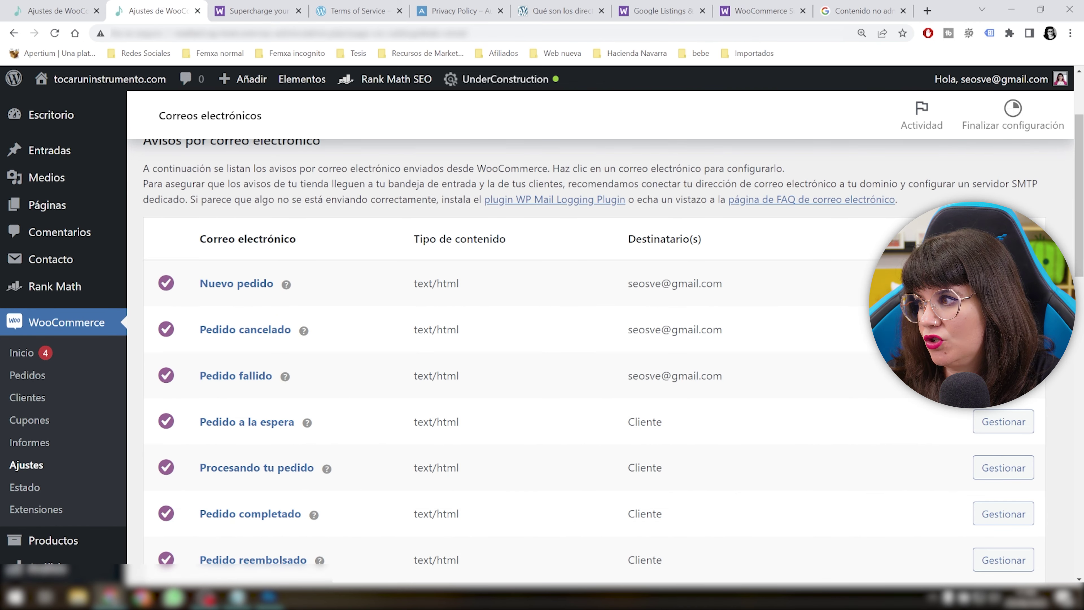
- Examine the settings of the Nuevo pedido email notification and return to the notifications list
{"action": "left_click", "coordinate": [1003, 284]}
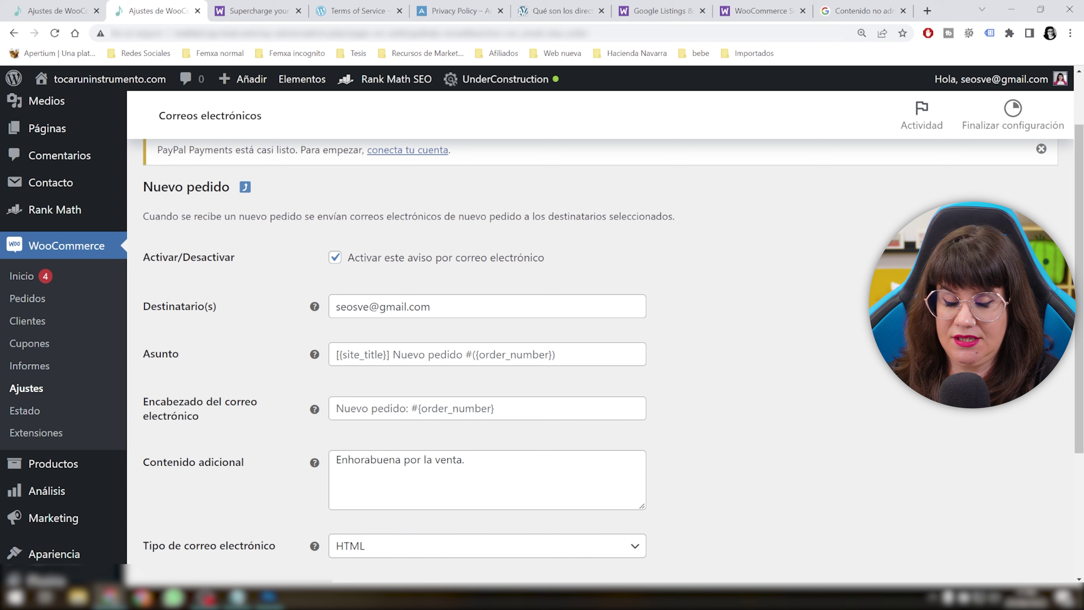
{"action": "left_click", "coordinate": [14, 32]}
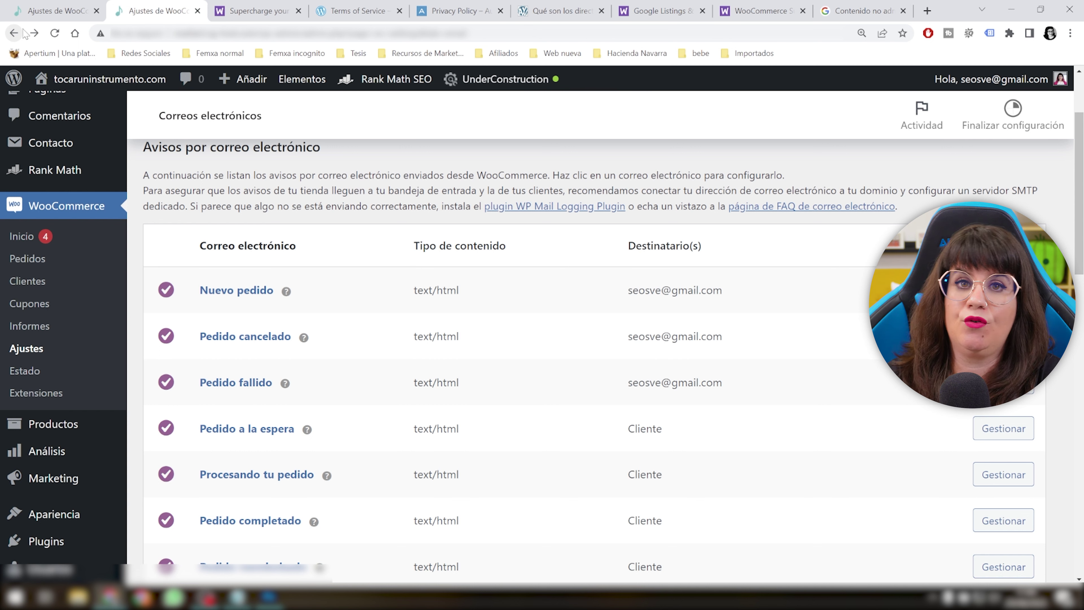
{"action": "scroll", "coordinate": [624, 245], "scroll_direction": "up", "scroll_amount": 3}
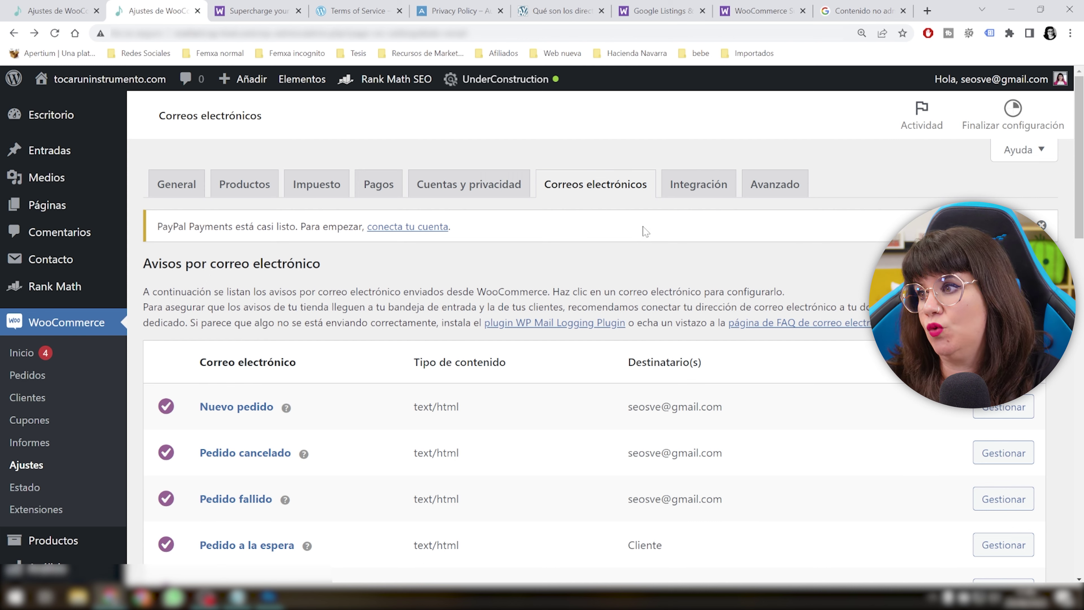
- In the advanced WooCommerce settings, set the terms and conditions page to Condiciones de contratación and enable Forzar el pago seguro
{"action": "left_click", "coordinate": [758, 184]}
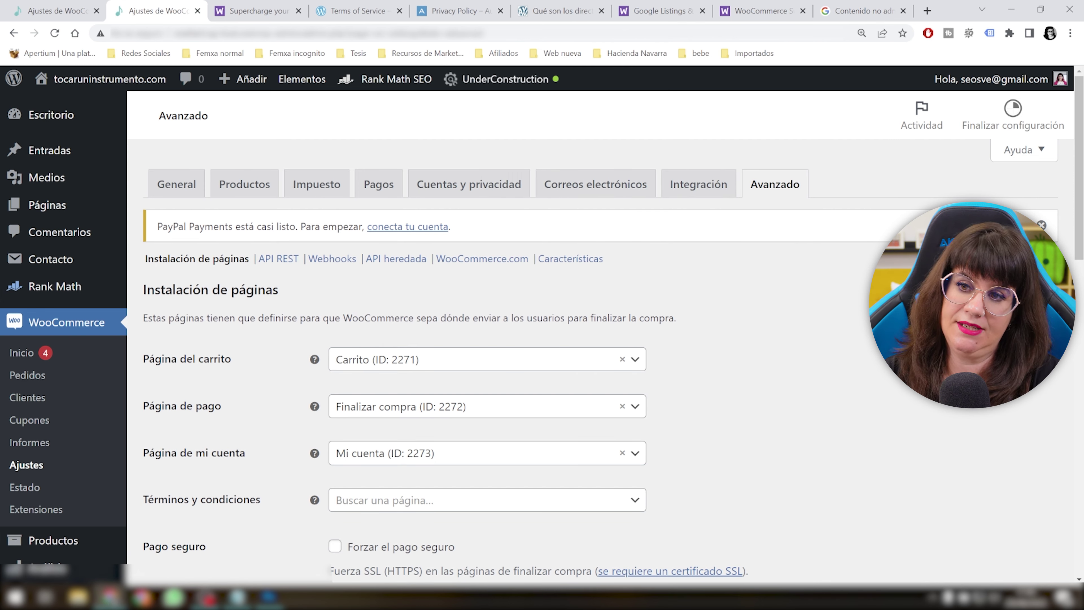
{"action": "scroll", "coordinate": [206, 250], "scroll_direction": "down", "scroll_amount": 3}
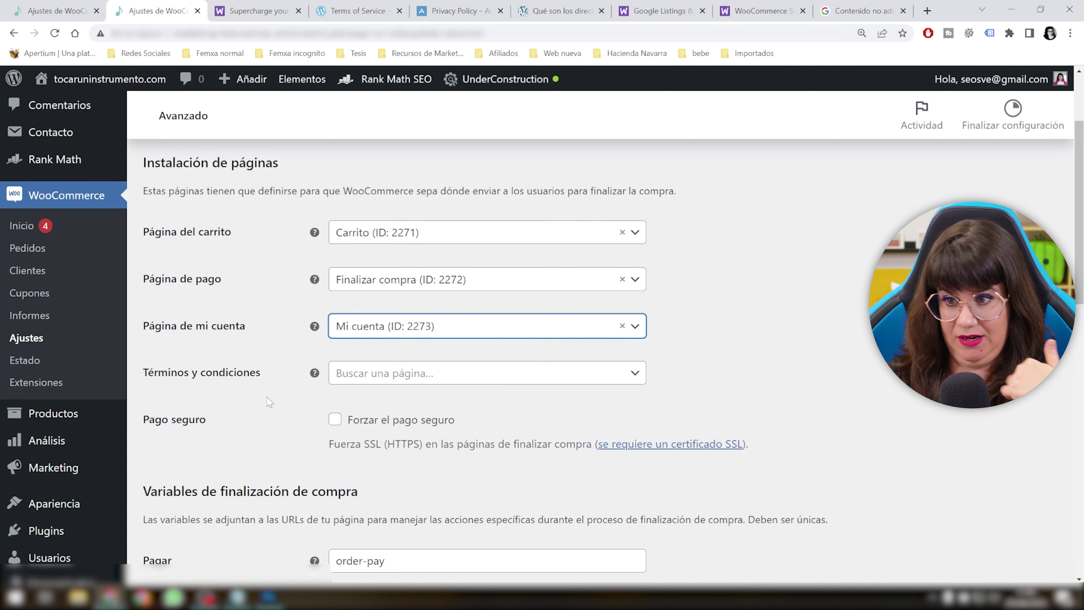
{"action": "left_click", "coordinate": [404, 380]}
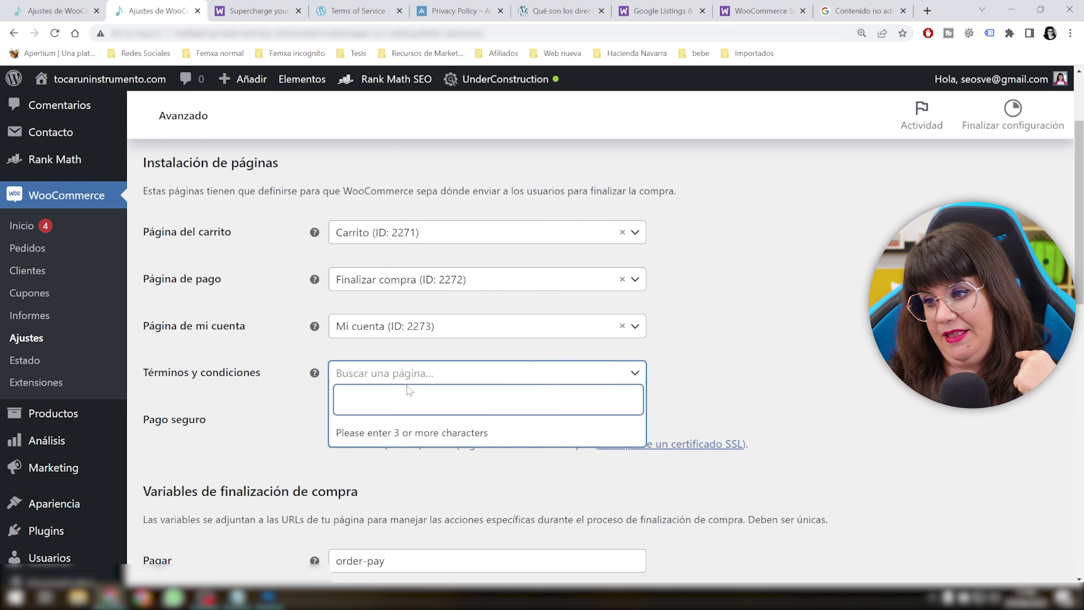
{"action": "type", "text": "c o"}
{"action": "left_click", "coordinate": [401, 432]}
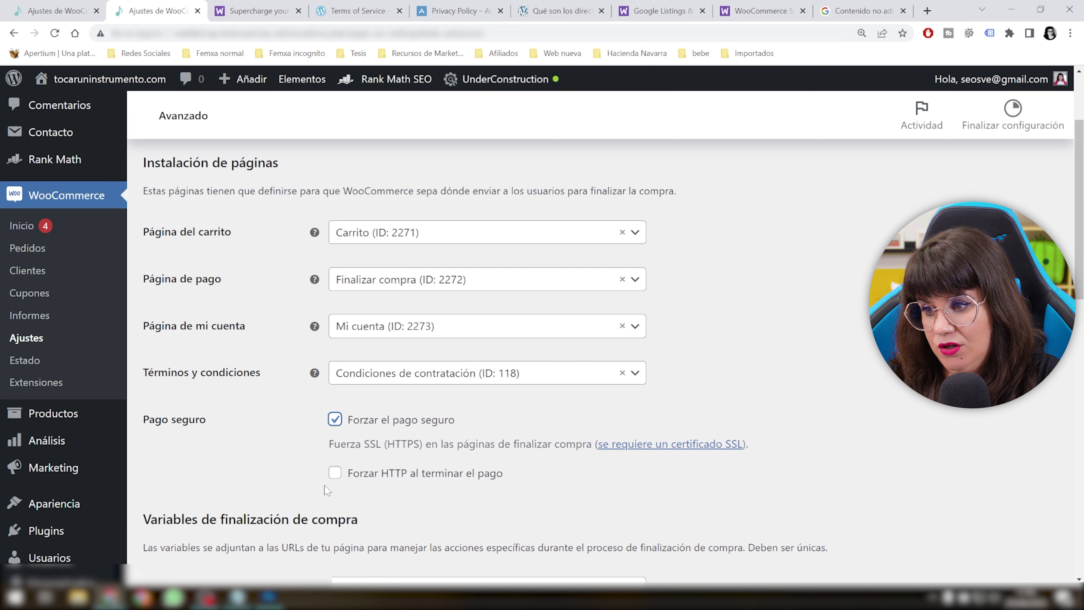
{"action": "left_click_drag", "start_coordinate": [334, 444], "coordinate": [431, 444]}
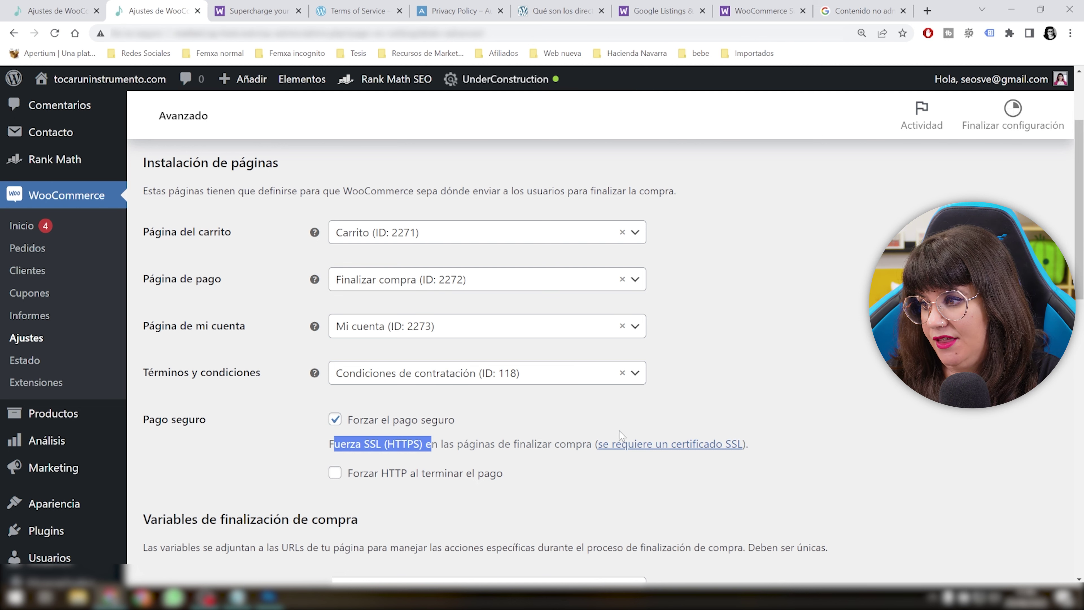
- Examine the checkout and account URL variables in the advanced WooCommerce settings
{"action": "scroll", "coordinate": [696, 258], "scroll_direction": "down", "scroll_amount": 3}
{"action": "scroll", "coordinate": [697, 258], "scroll_direction": "down", "scroll_amount": 4}
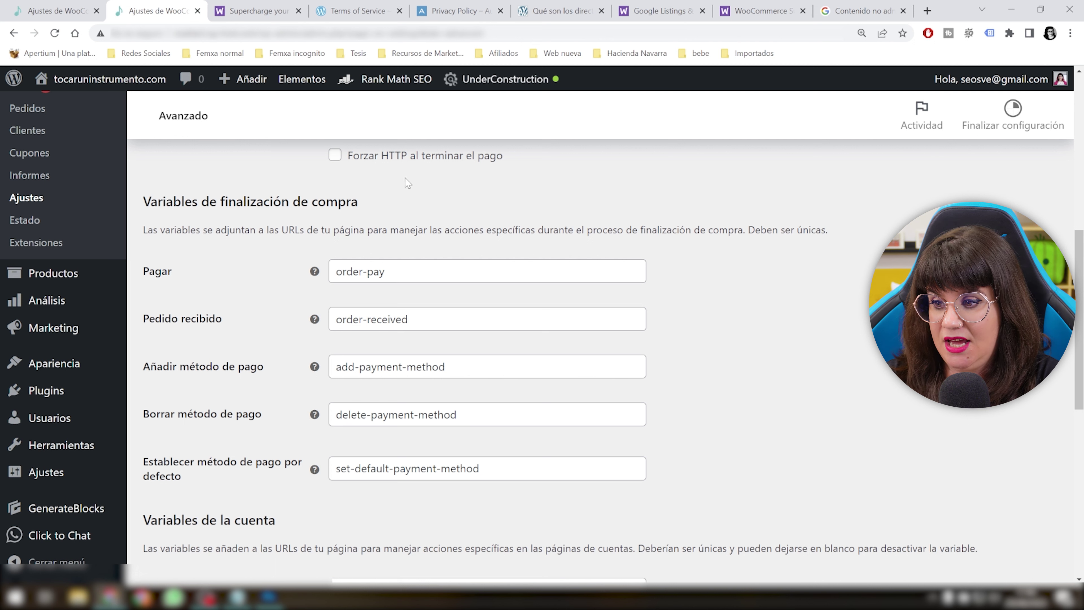
{"action": "key", "text": "Tab"}
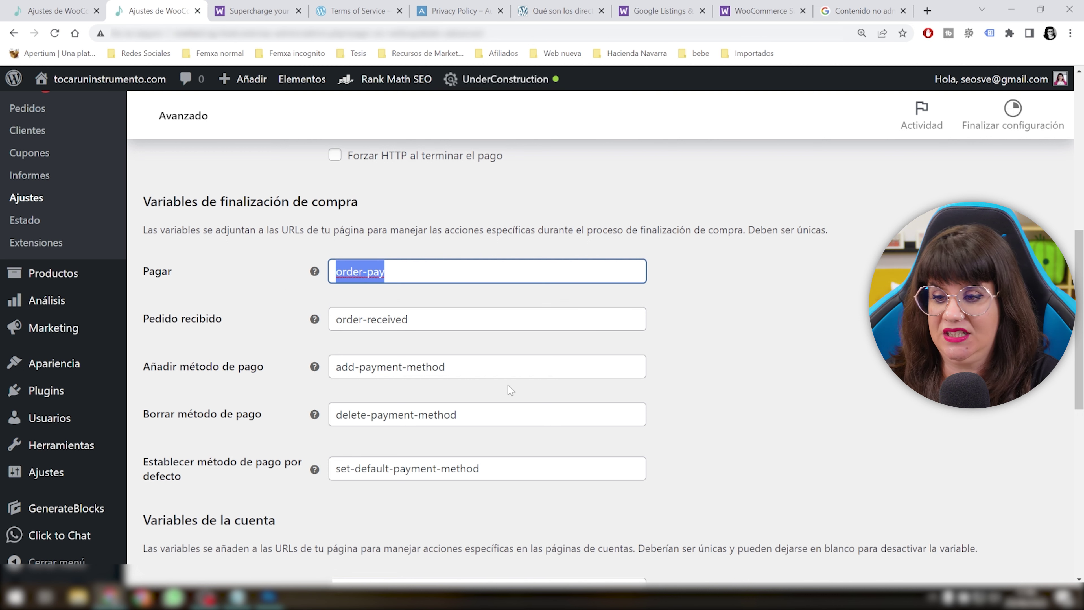
{"action": "scroll", "coordinate": [510, 389], "scroll_direction": "down", "scroll_amount": 3}
{"action": "scroll", "coordinate": [510, 387], "scroll_direction": "down", "scroll_amount": 2}
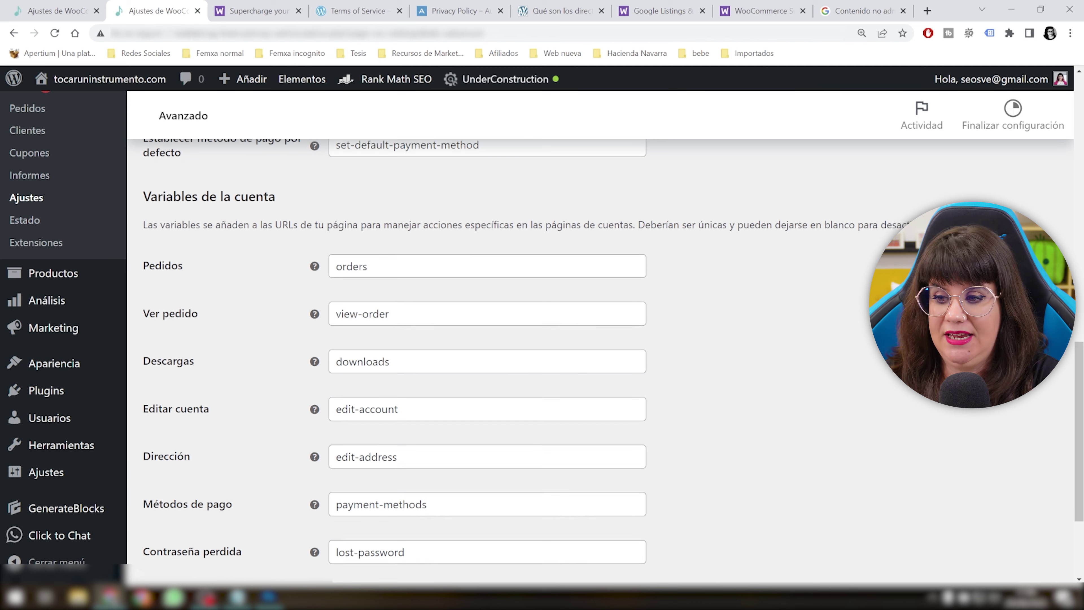
{"action": "scroll", "coordinate": [309, 191], "scroll_direction": "down", "scroll_amount": 2}
{"action": "scroll", "coordinate": [409, 295], "scroll_direction": "up", "scroll_amount": 8}
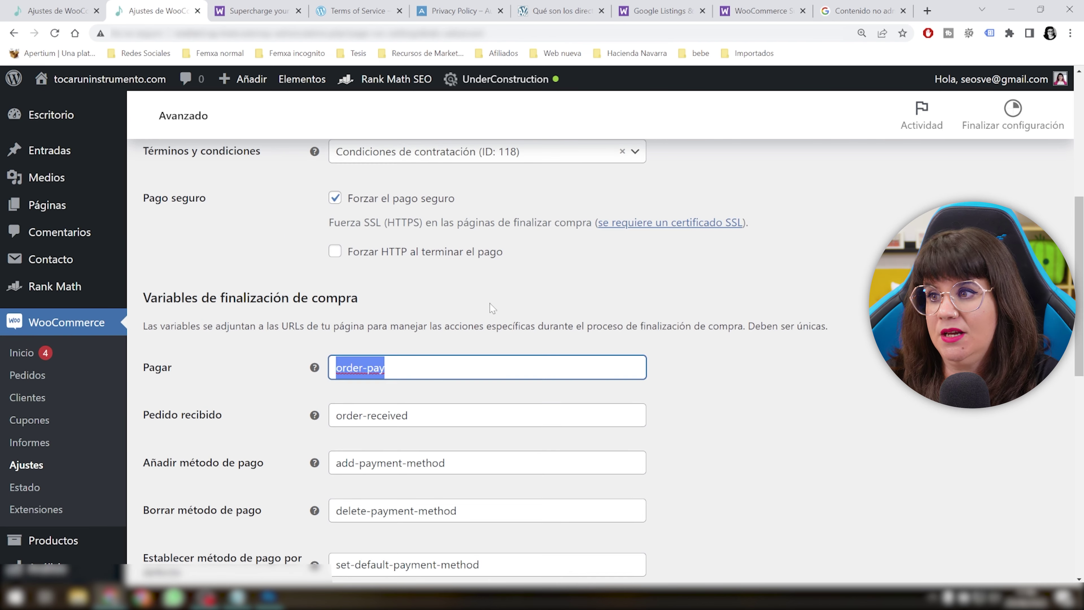
{"action": "scroll", "coordinate": [467, 170], "scroll_direction": "down", "scroll_amount": 4}
{"action": "scroll", "coordinate": [467, 171], "scroll_direction": "down", "scroll_amount": 5}
{"action": "scroll", "coordinate": [674, 372], "scroll_direction": "up", "scroll_amount": 10}
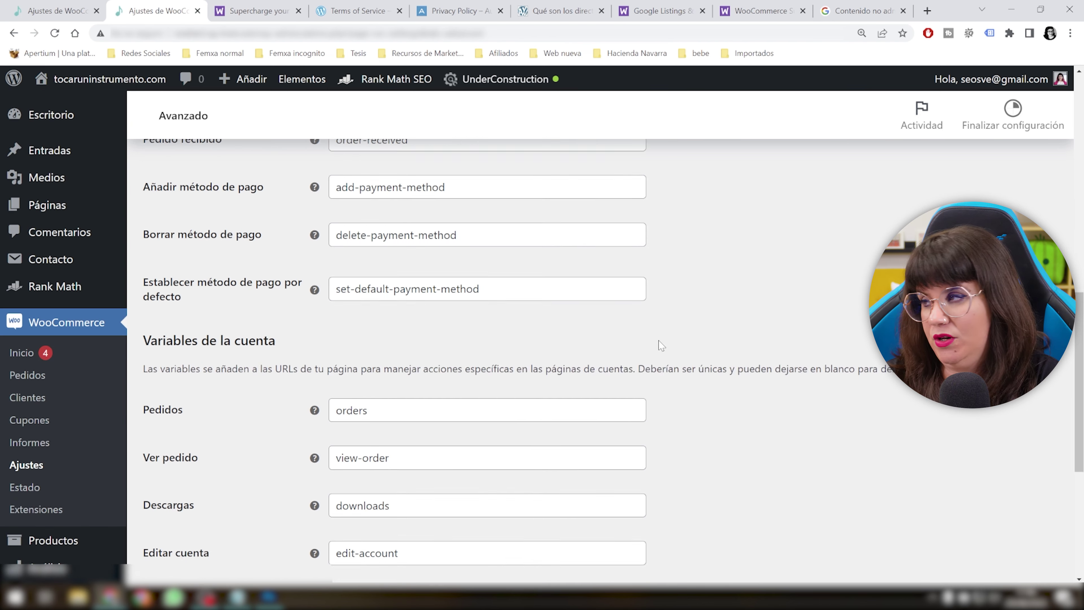
- Open the Enlaces permanentes settings, leaving the advanced WooCommerce settings without saving
{"action": "scroll", "coordinate": [673, 371], "scroll_direction": "up", "scroll_amount": 5}
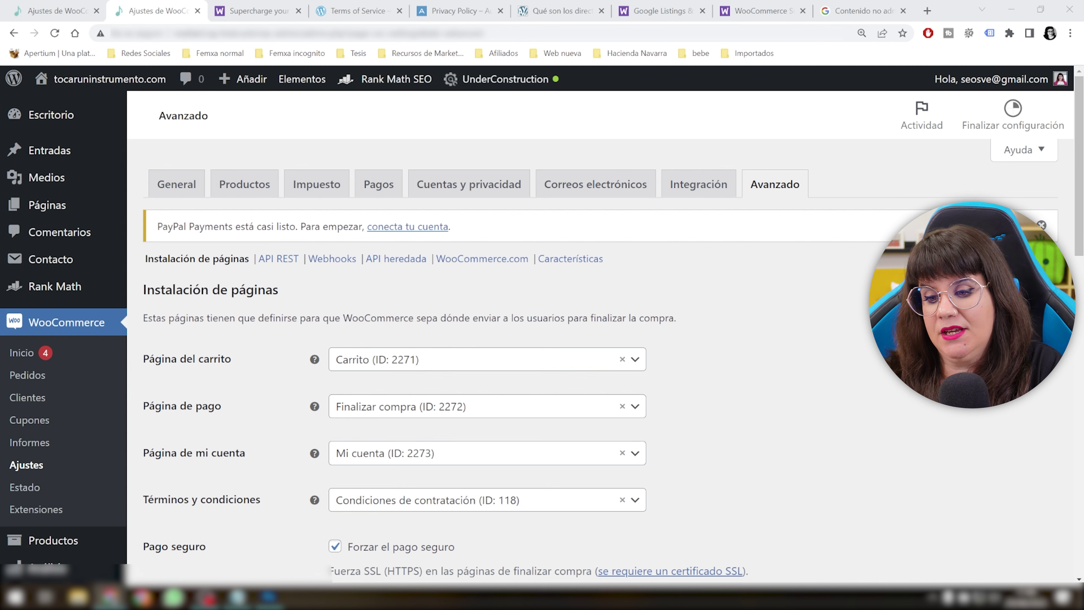
{"action": "scroll", "coordinate": [73, 452], "scroll_direction": "down", "scroll_amount": 10}
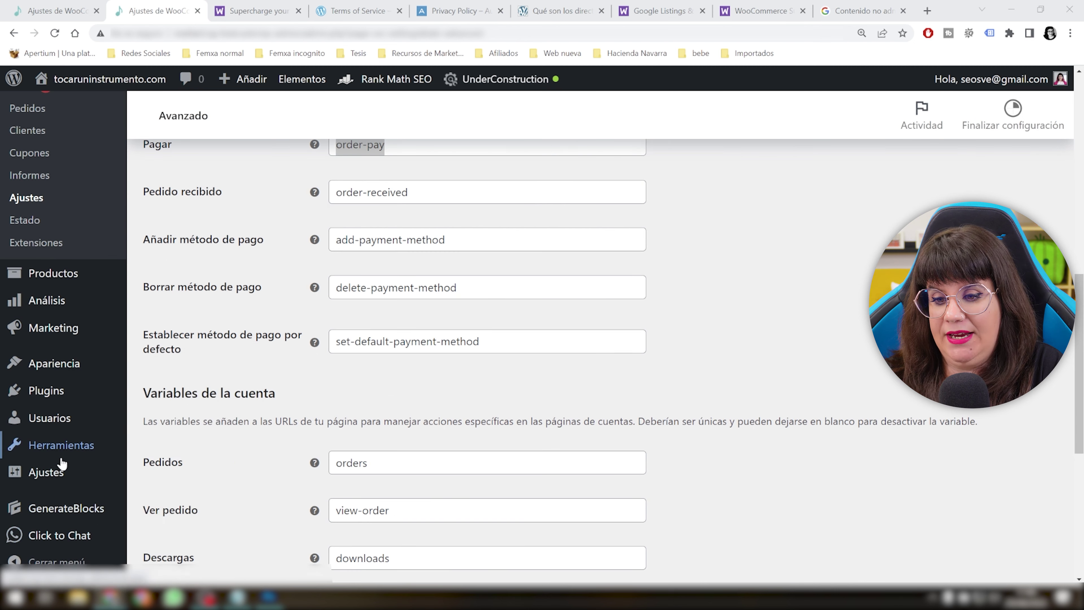
{"action": "mouse_move", "coordinate": [70, 476]}
{"action": "left_click", "coordinate": [188, 451]}
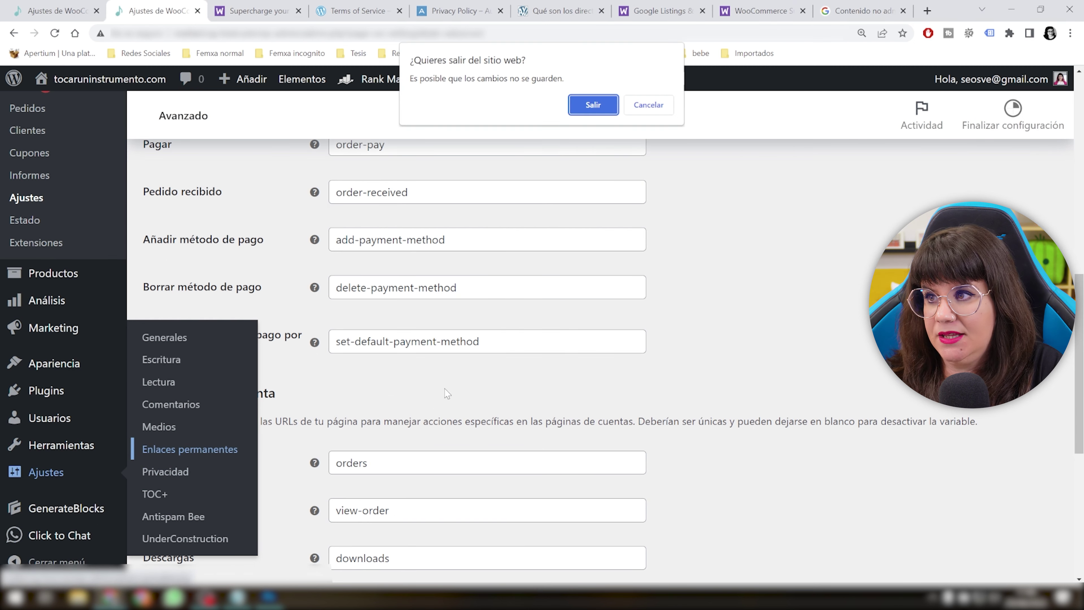
{"action": "left_click", "coordinate": [593, 107]}
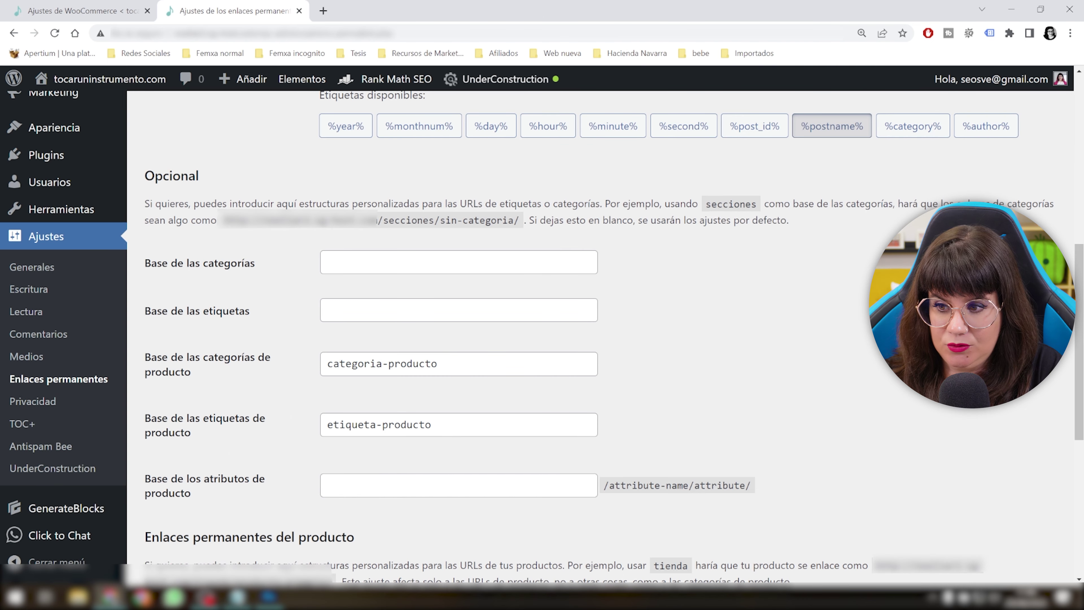
- Set the product category base to partituras in the permalink settings
{"action": "triple_click", "coordinate": [382, 364]}
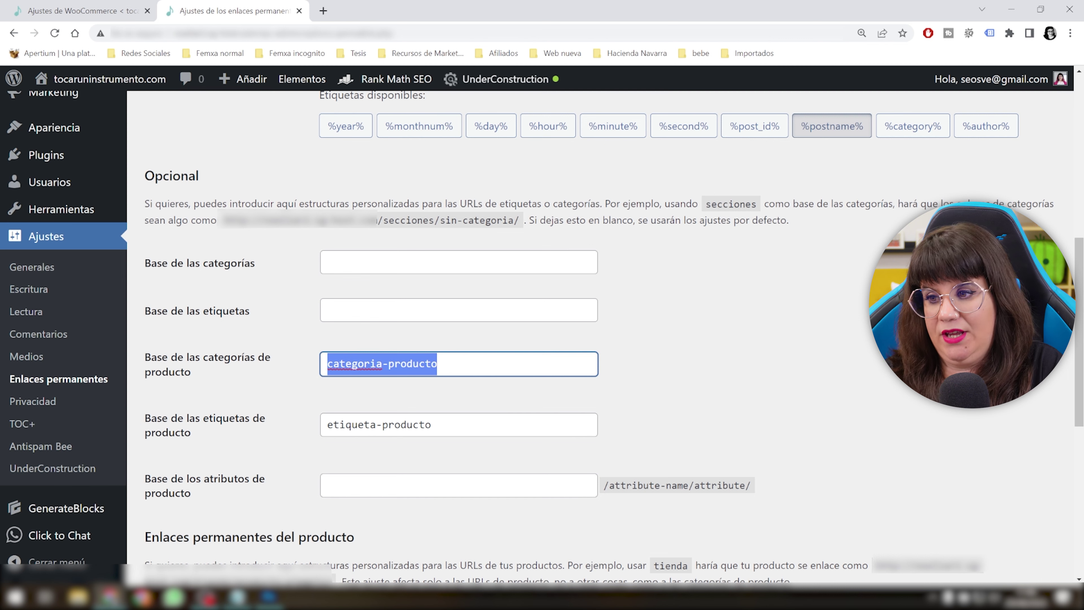
{"action": "left_click", "coordinate": [328, 363]}
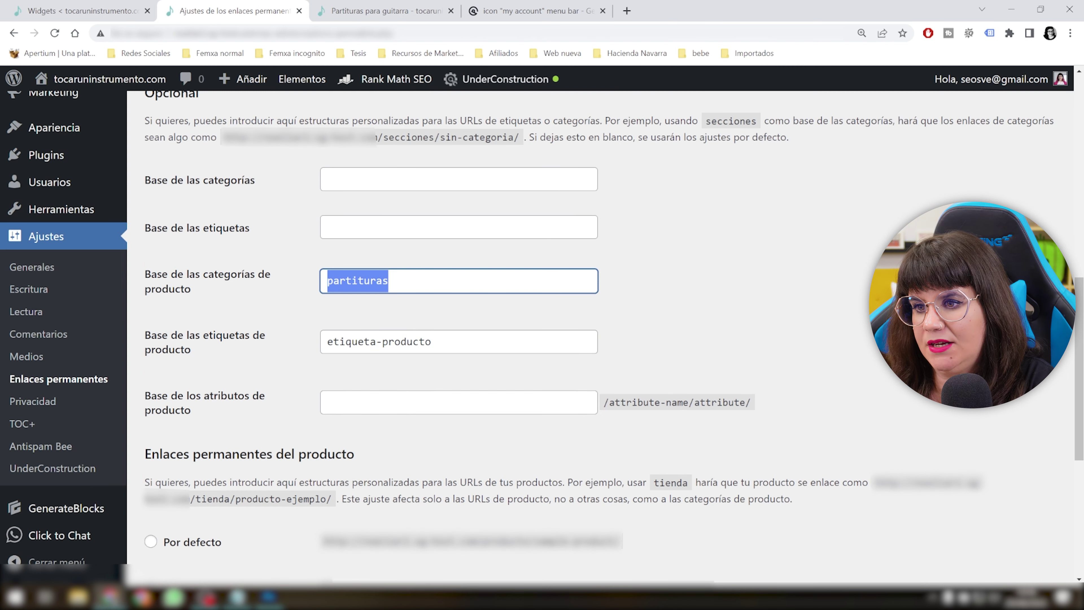
{"action": "left_click", "coordinate": [351, 341]}
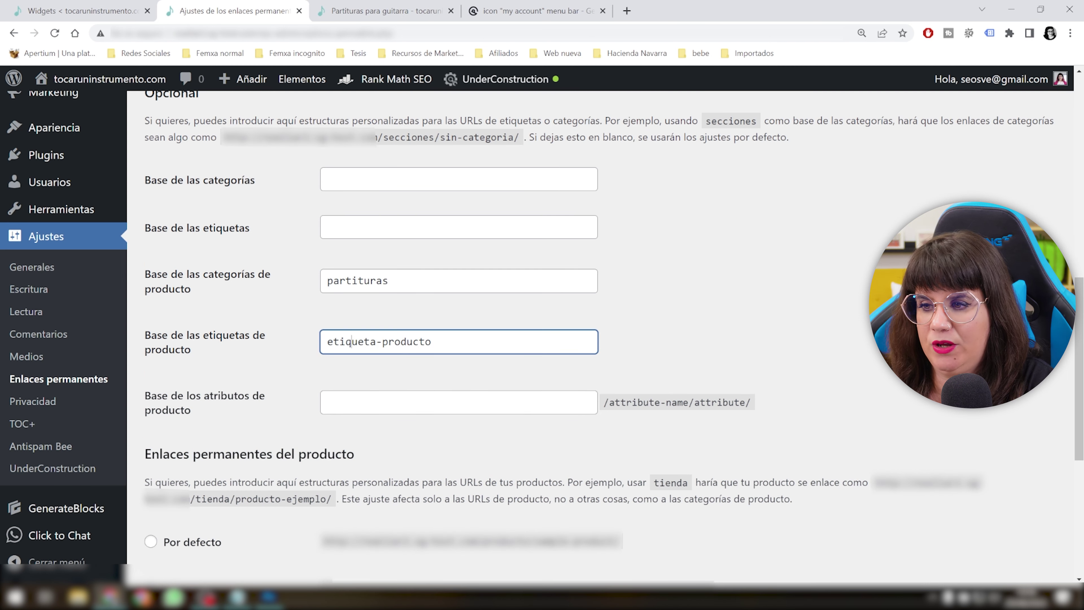
{"action": "triple_click", "coordinate": [350, 341]}
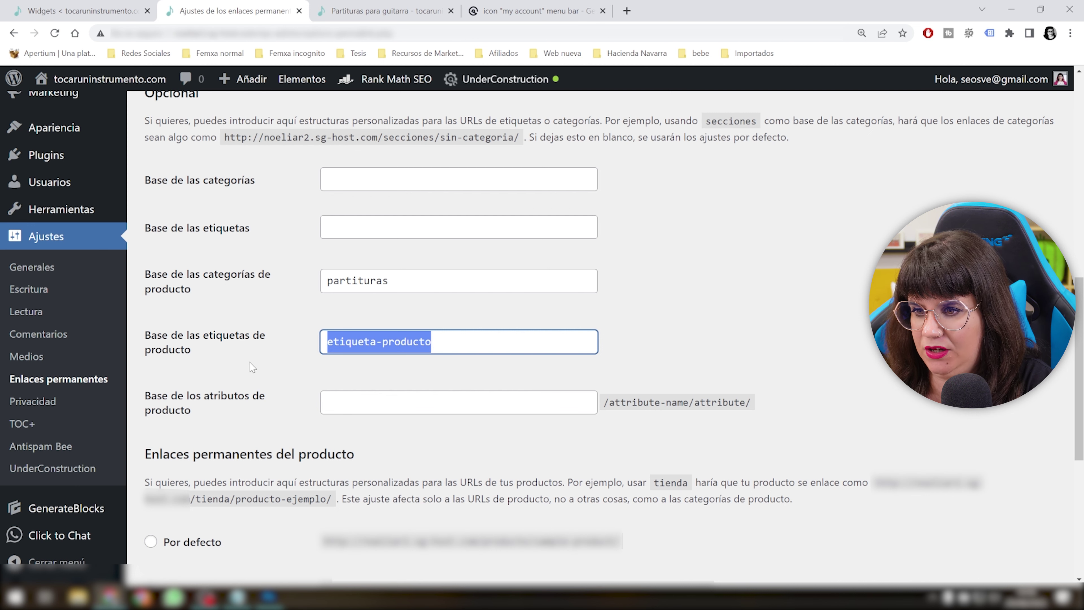
- Set the product permalinks to the custom base /partitura/ and save the permalink changes
{"action": "scroll", "coordinate": [252, 367], "scroll_direction": "down", "scroll_amount": 6}
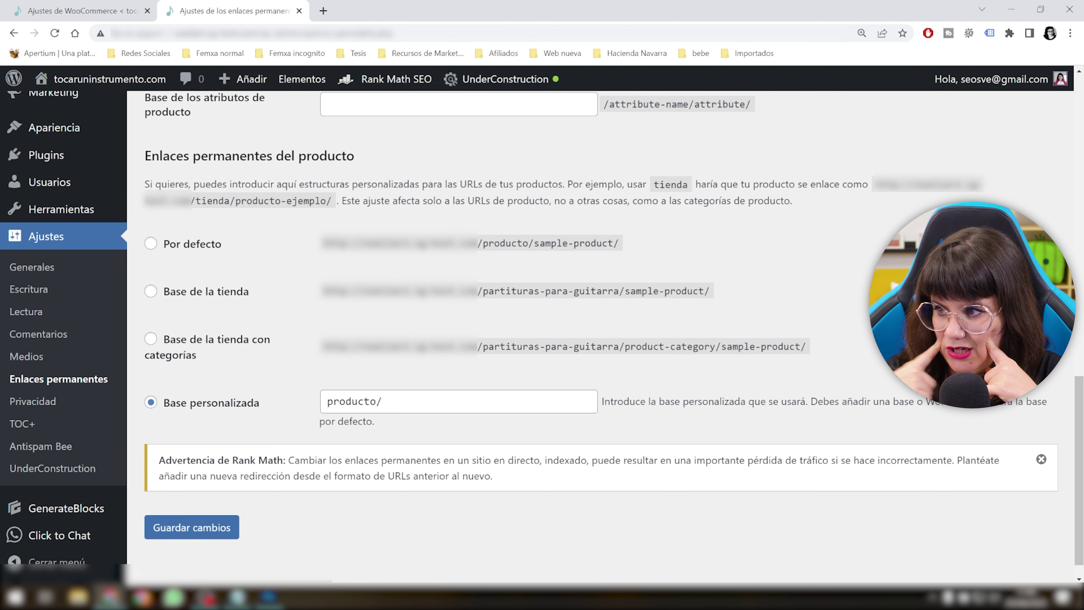
{"action": "left_click", "coordinate": [150, 243]}
{"action": "scroll", "coordinate": [598, 333], "scroll_direction": "down", "scroll_amount": 1}
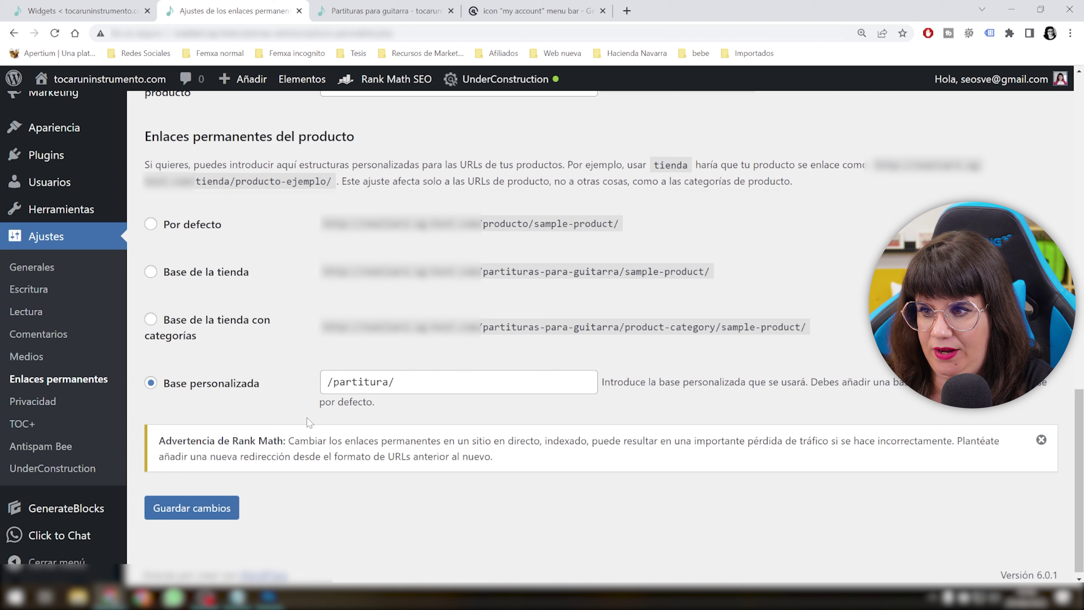
{"action": "left_click", "coordinate": [211, 511]}
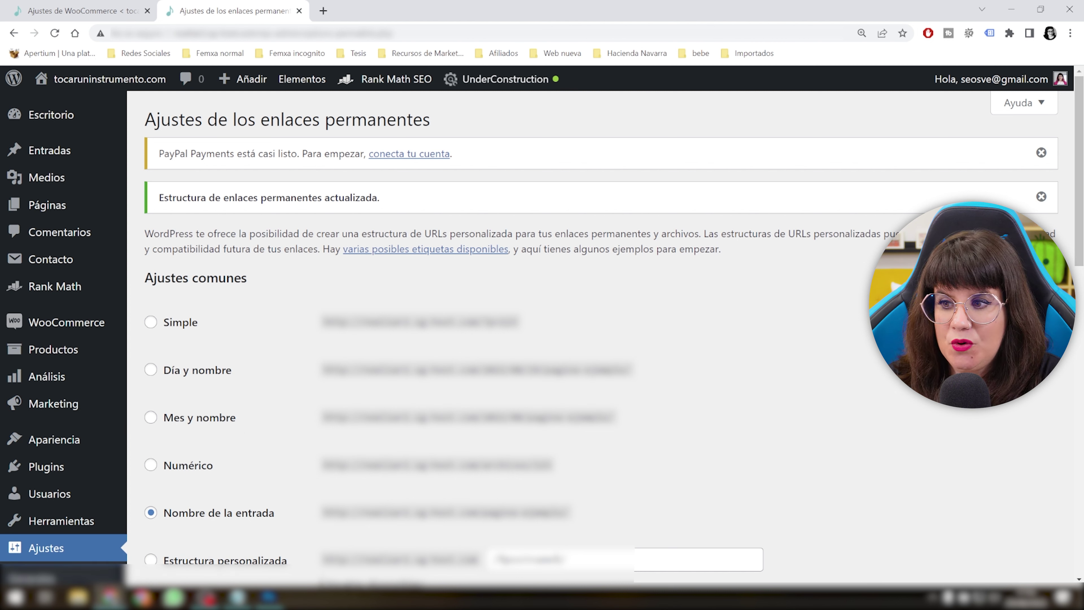
- Activate the WooCommerce module in the GeneratePress theme settings and review the module list
{"action": "mouse_move", "coordinate": [45, 440]}
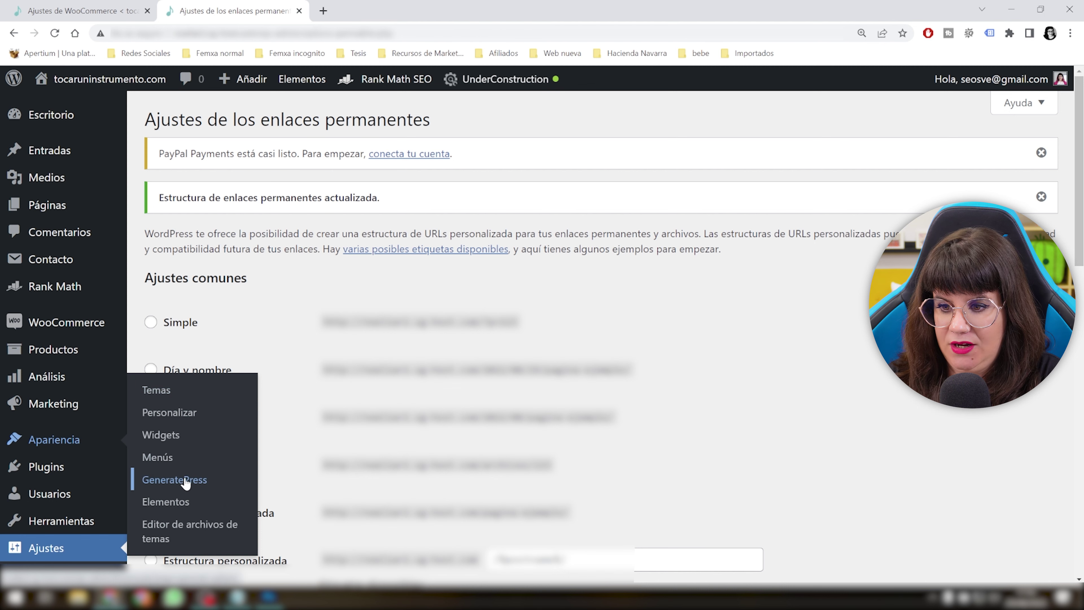
{"action": "left_click", "coordinate": [173, 481]}
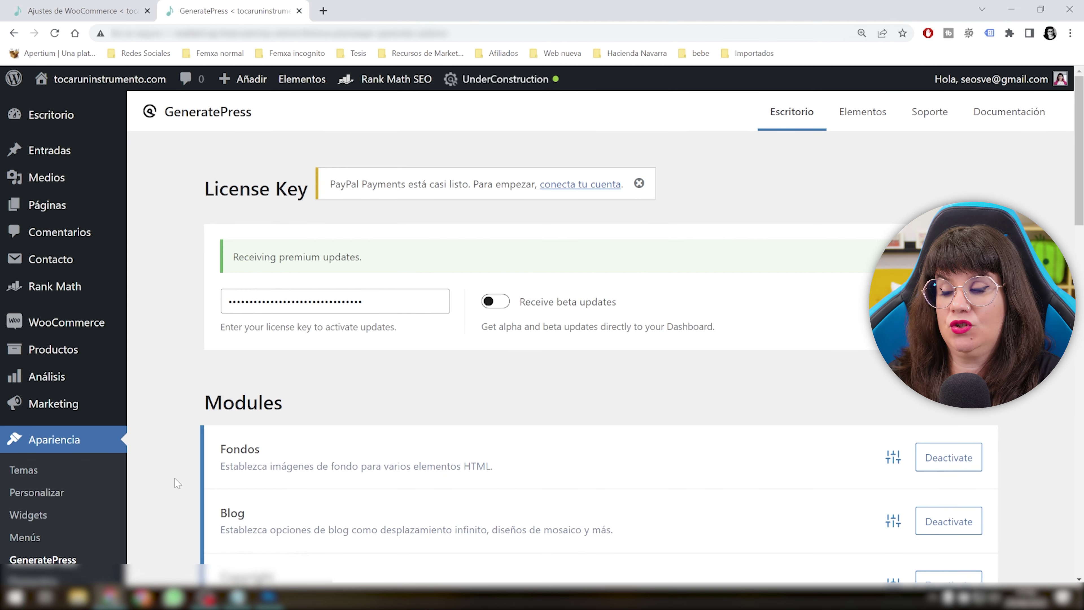
{"action": "scroll", "coordinate": [401, 362], "scroll_direction": "down", "scroll_amount": 7}
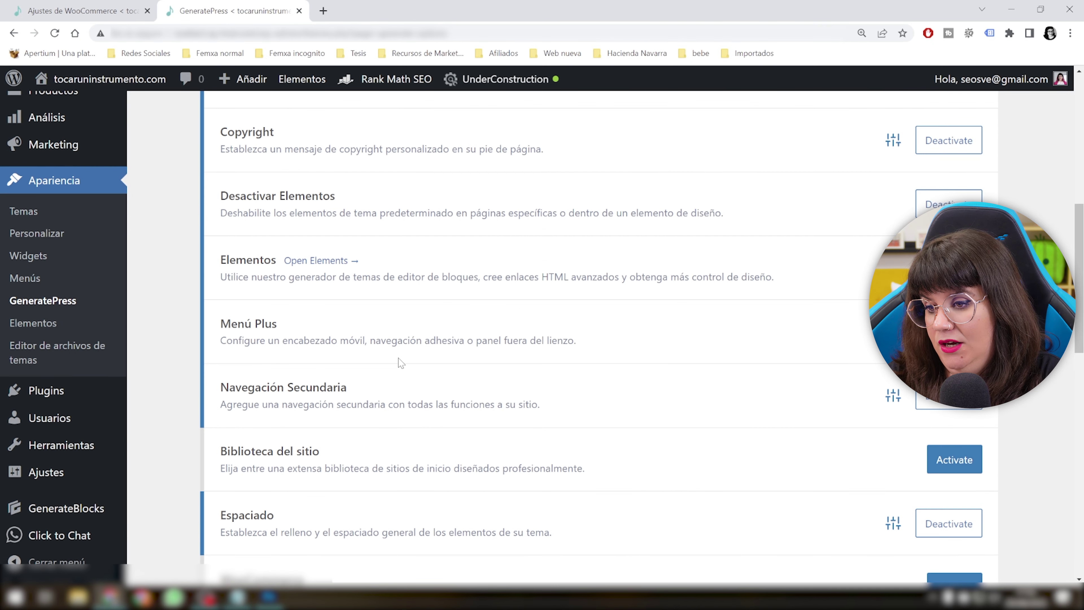
{"action": "left_click", "coordinate": [955, 460]}
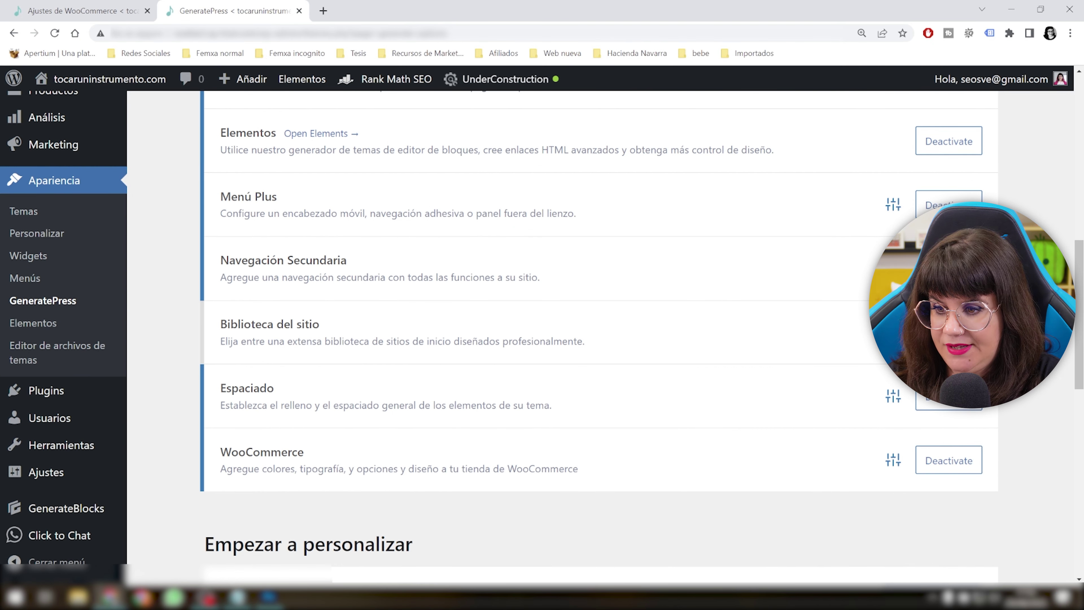
{"action": "left_click_drag", "start_coordinate": [221, 468], "coordinate": [584, 471]}
{"action": "scroll", "coordinate": [583, 468], "scroll_direction": "down", "scroll_amount": 3}
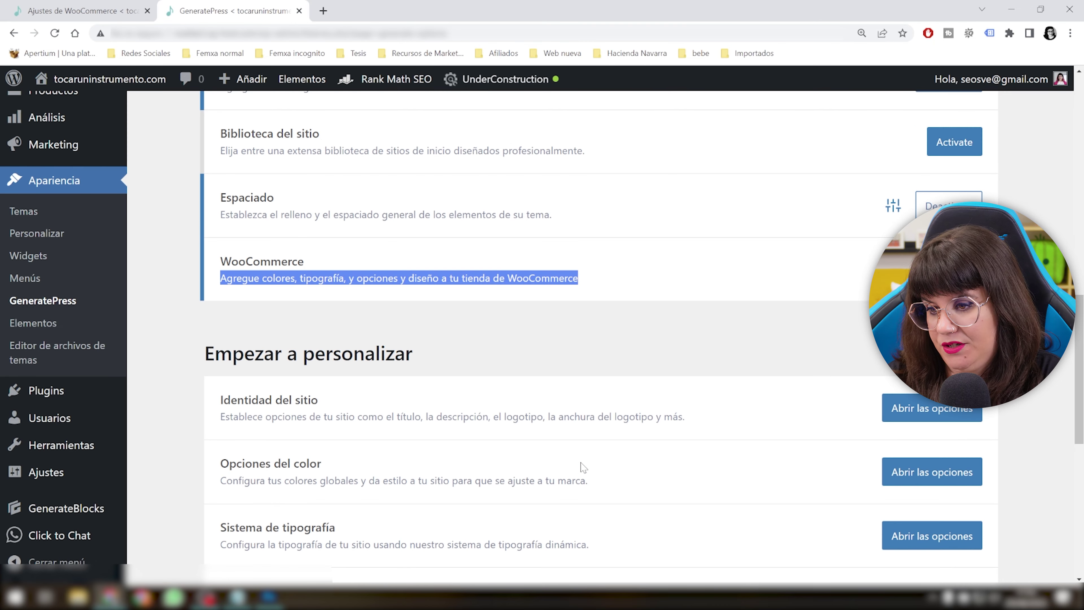
{"action": "scroll", "coordinate": [458, 418], "scroll_direction": "up", "scroll_amount": 10}
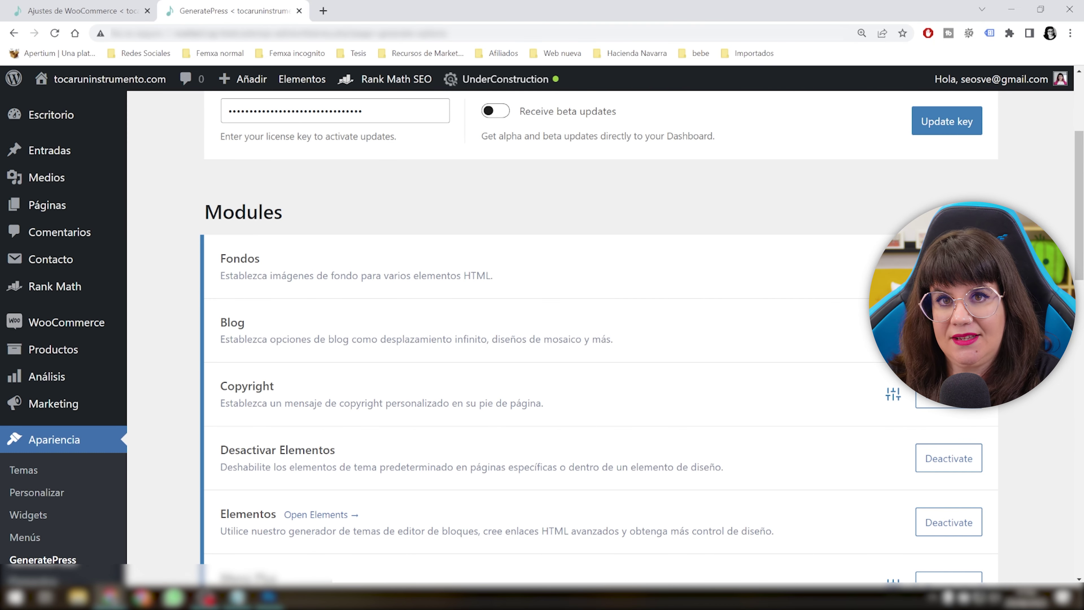
{"action": "scroll", "coordinate": [555, 342], "scroll_direction": "down", "scroll_amount": 3}
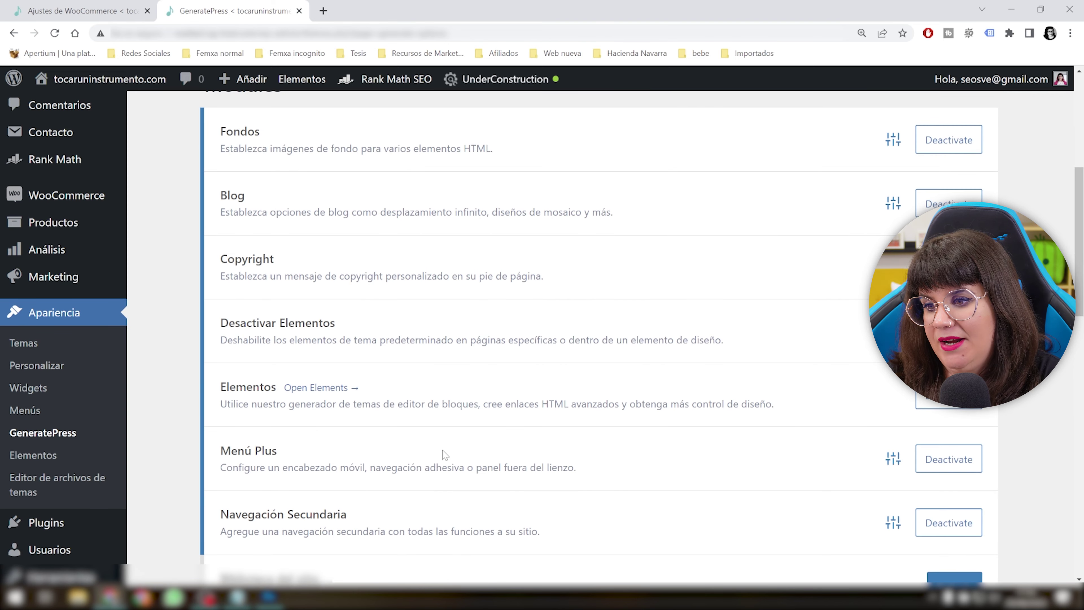
- Open the WooCommerce options in the theme customizer for the Partituras para guitarra page and check the Aviso en la tienda section
{"action": "scroll", "coordinate": [452, 452], "scroll_direction": "down", "scroll_amount": 10}
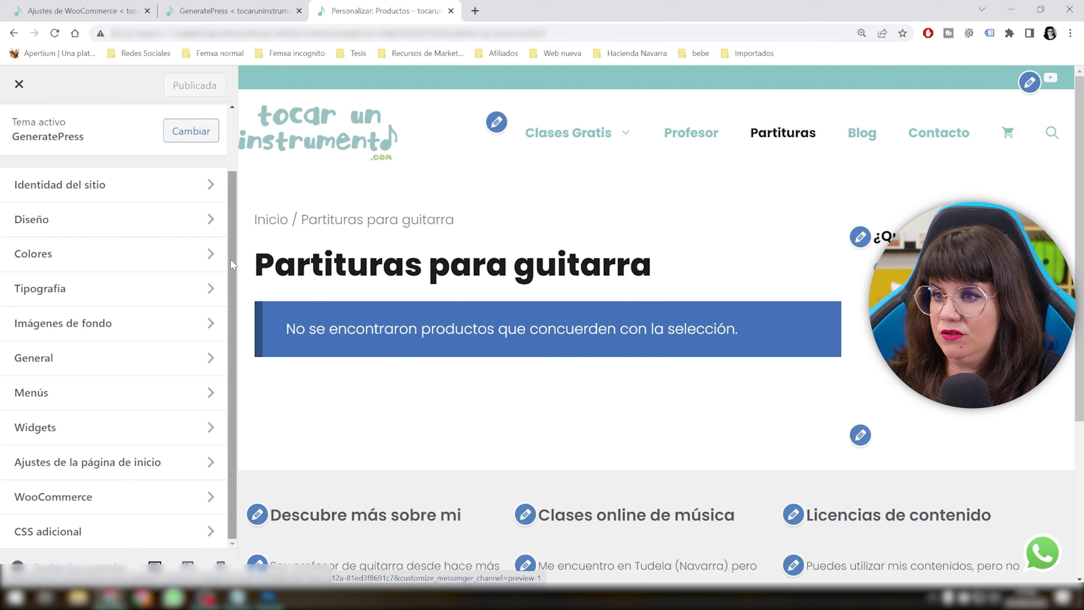
{"action": "left_click_drag", "start_coordinate": [255, 264], "coordinate": [720, 250]}
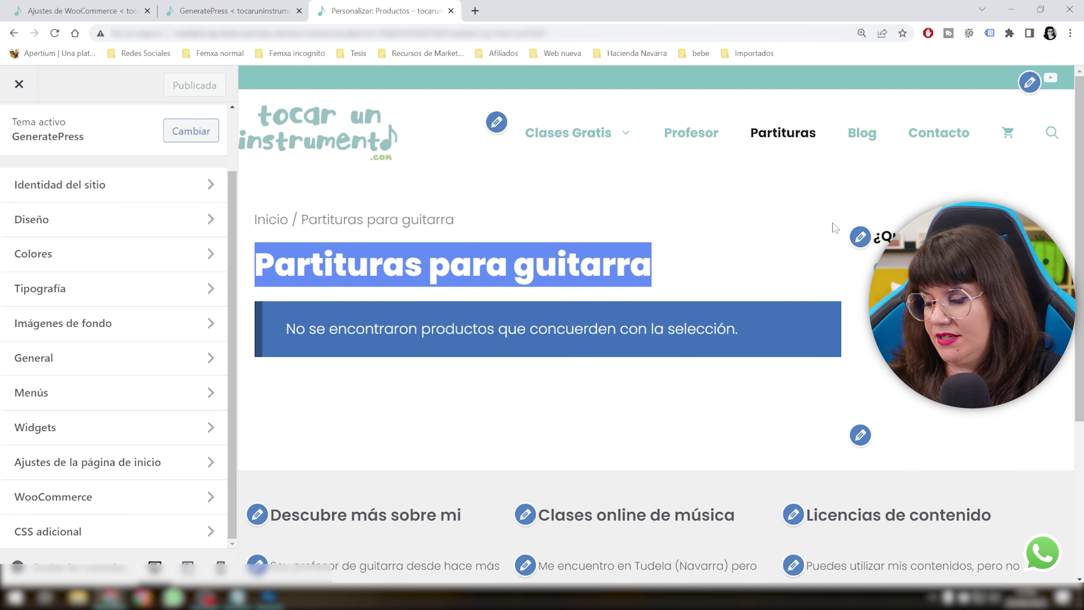
{"action": "left_click", "coordinate": [110, 511]}
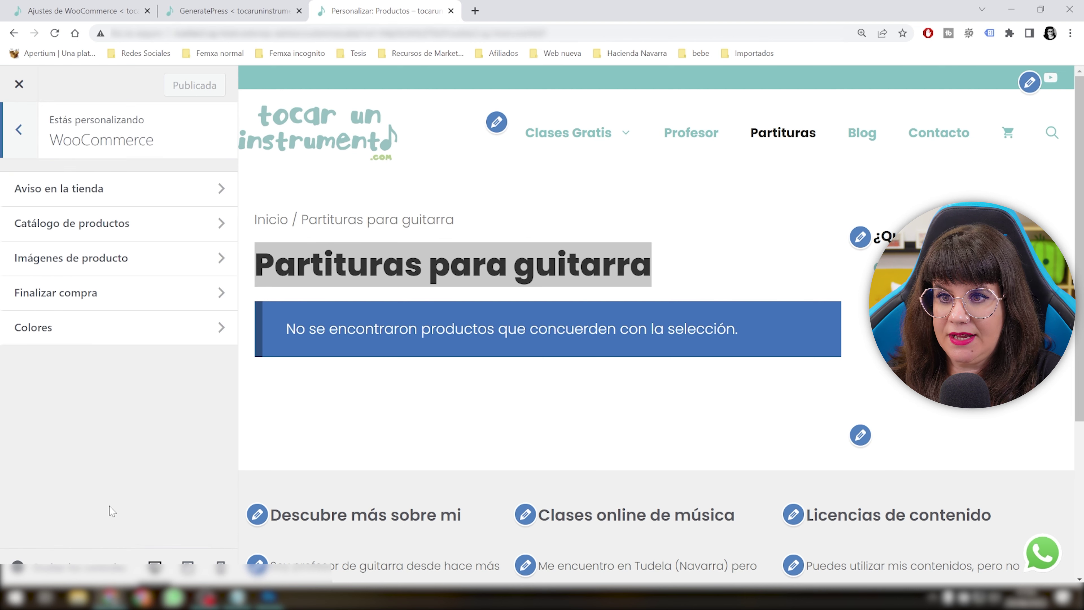
{"action": "left_click", "coordinate": [113, 197]}
{"action": "left_click", "coordinate": [26, 158]}
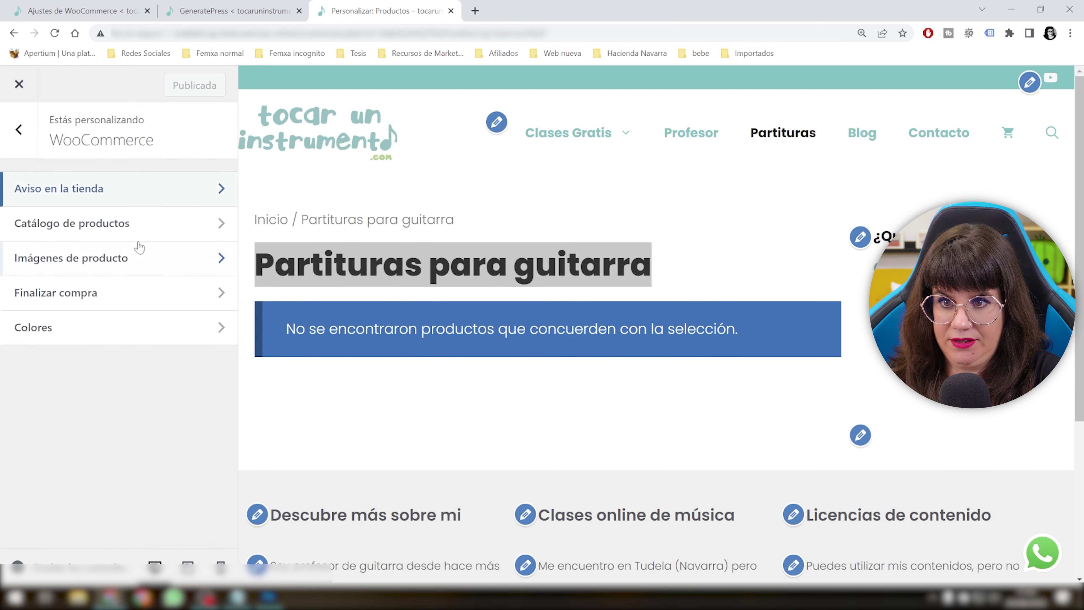
- Examine the Catálogo de productos choices for shop page display, category display and default product order
{"action": "left_click", "coordinate": [136, 234]}
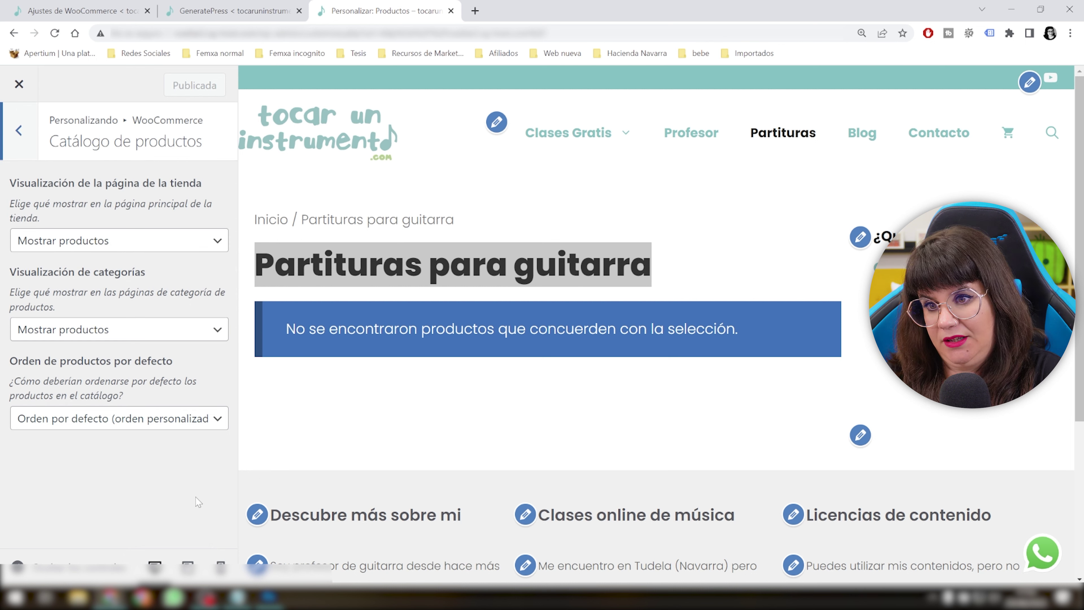
{"action": "left_click", "coordinate": [99, 245]}
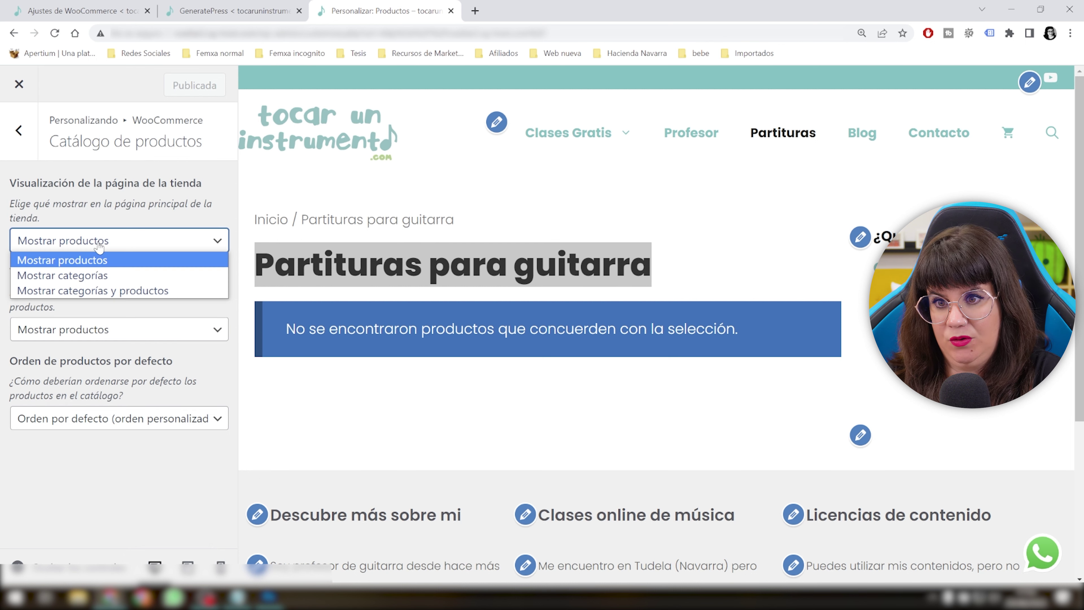
{"action": "left_click", "coordinate": [101, 240]}
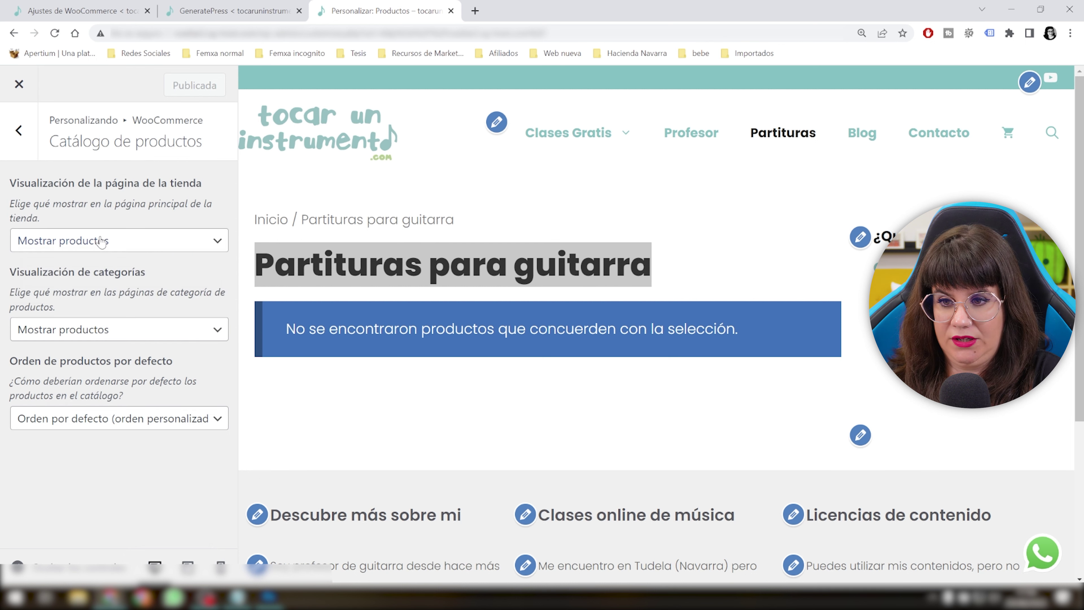
{"action": "left_click", "coordinate": [105, 336]}
{"action": "left_click", "coordinate": [105, 348]}
{"action": "left_click", "coordinate": [26, 418]}
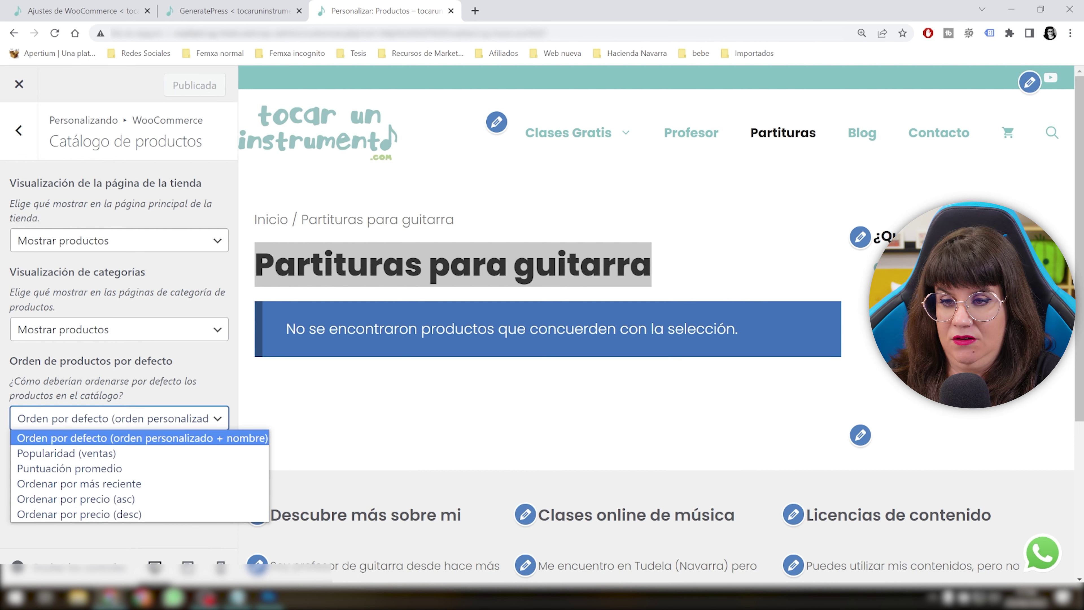
{"action": "left_click", "coordinate": [24, 160]}
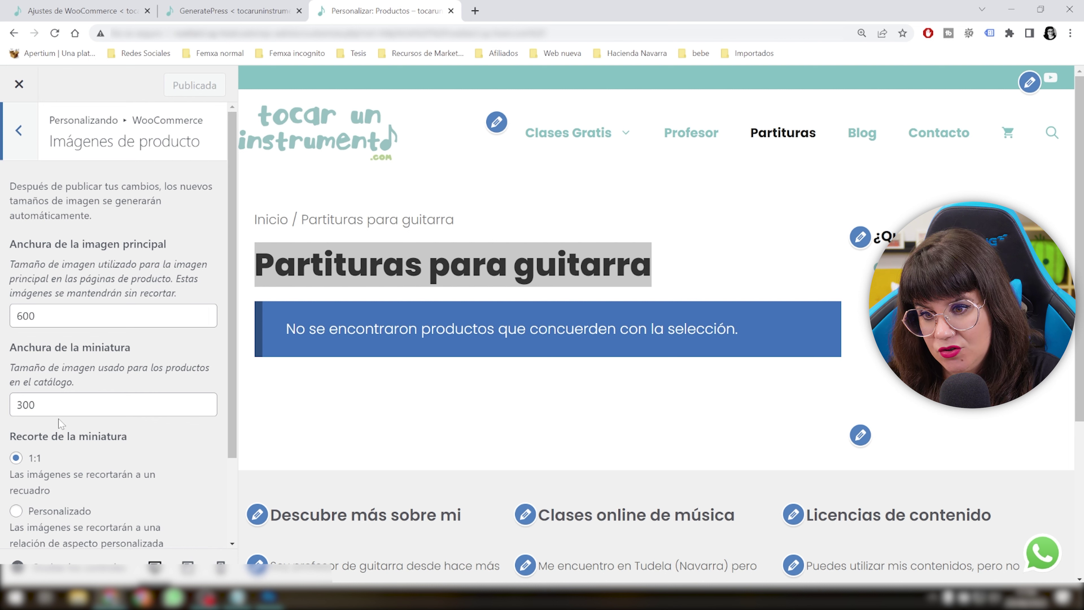
- Examine the main image width, thumbnail width and thumbnail cropping options for product images
{"action": "scroll", "coordinate": [61, 423], "scroll_direction": "down", "scroll_amount": 1}
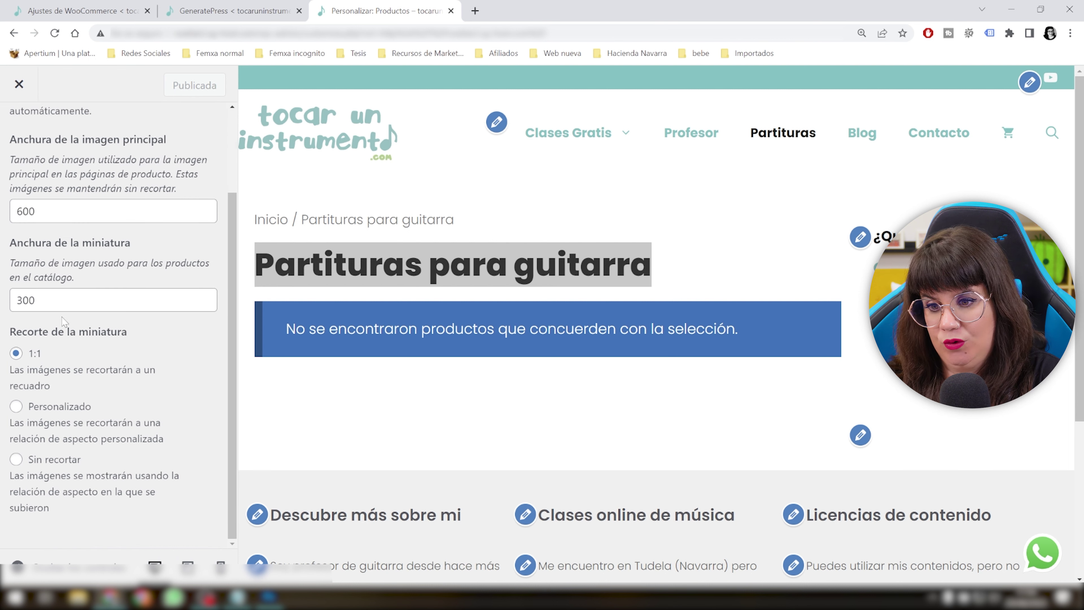
{"action": "scroll", "coordinate": [64, 141], "scroll_direction": "up", "scroll_amount": 2}
{"action": "left_click", "coordinate": [19, 145]}
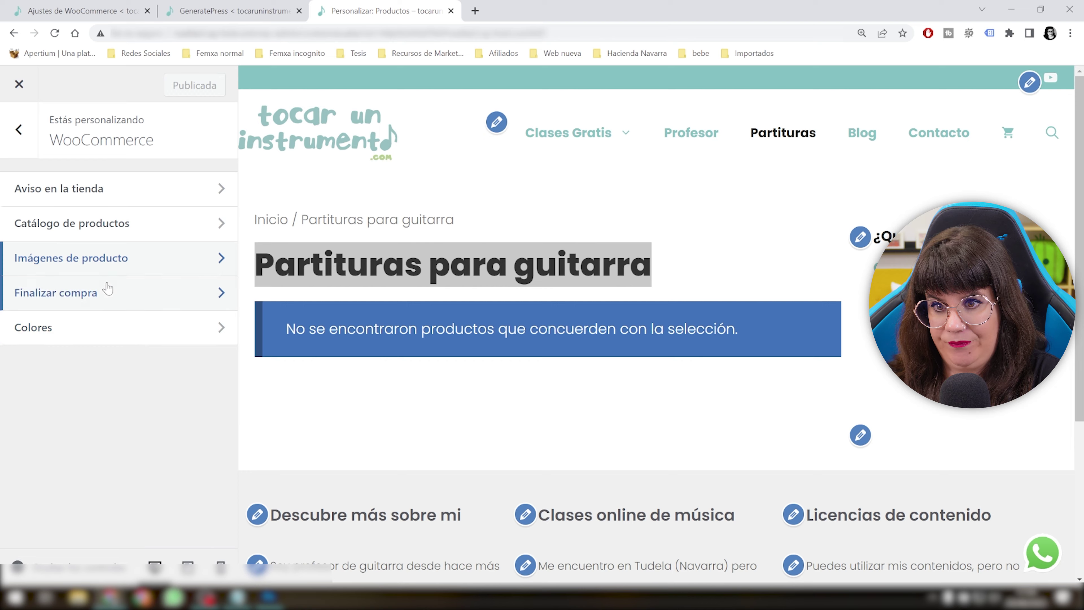
- In the Finalizar compra options, set the company name and Dirección, línea 2 fields to Oculto
{"action": "left_click", "coordinate": [102, 296]}
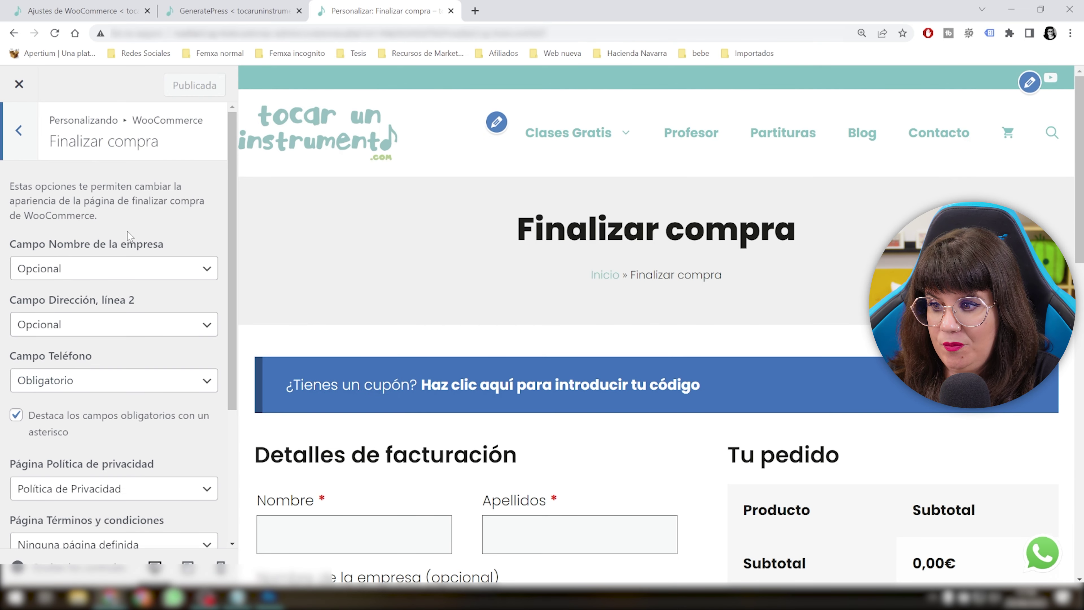
{"action": "scroll", "coordinate": [665, 376], "scroll_direction": "down", "scroll_amount": 3}
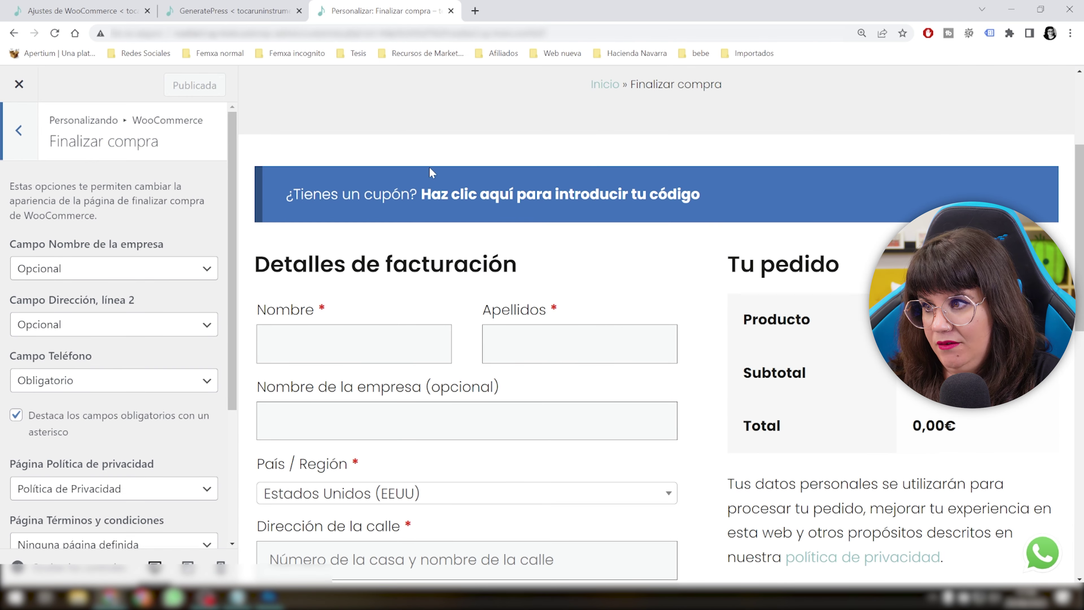
{"action": "scroll", "coordinate": [399, 306], "scroll_direction": "down", "scroll_amount": 2}
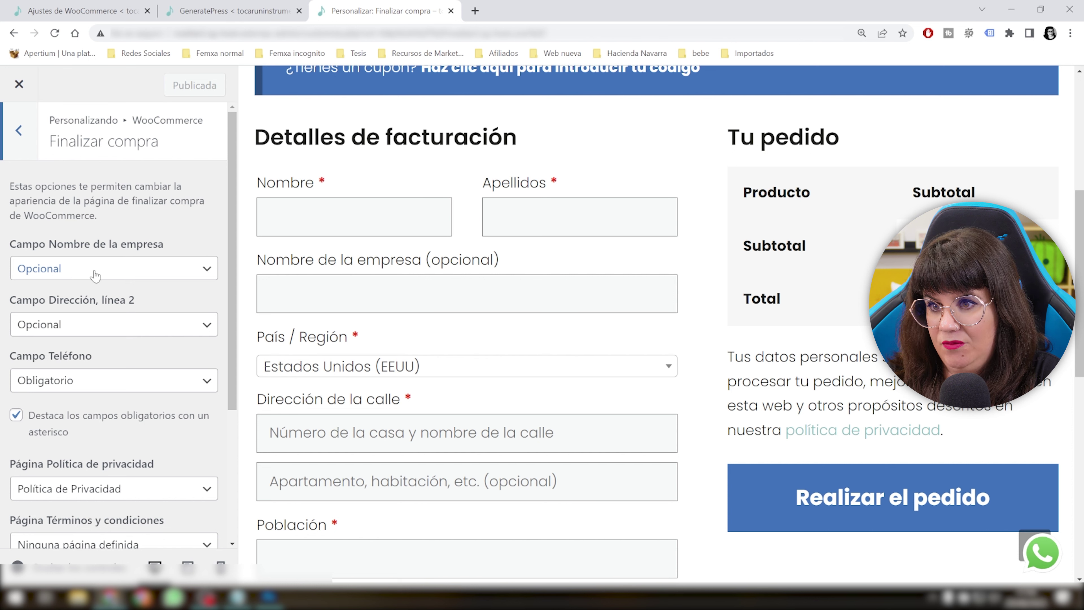
{"action": "left_click", "coordinate": [115, 277]}
{"action": "left_click", "coordinate": [33, 288]}
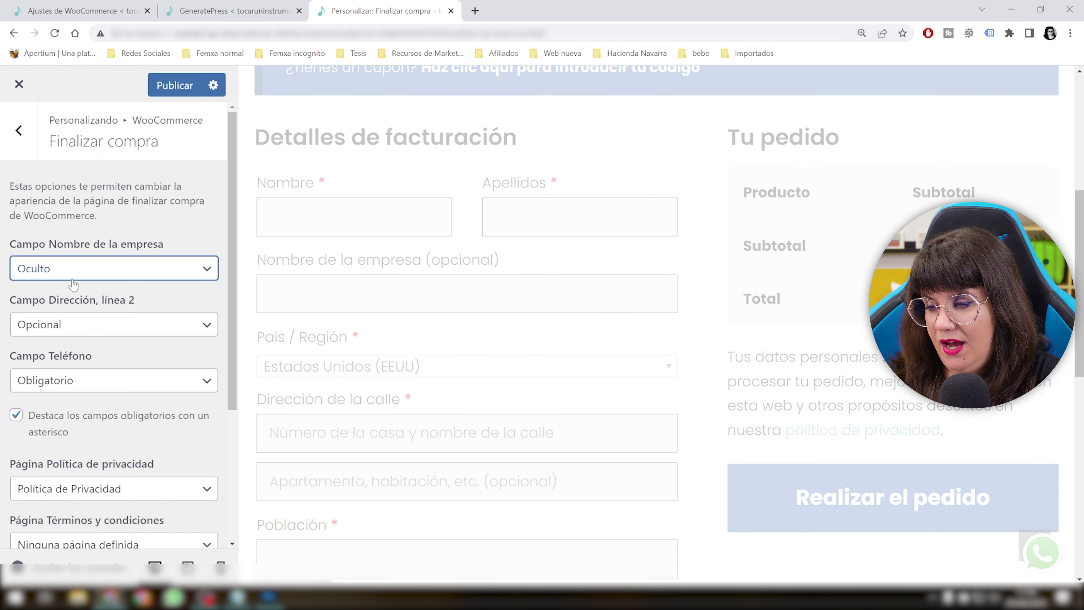
{"action": "left_click", "coordinate": [37, 324]}
{"action": "left_click", "coordinate": [34, 344]}
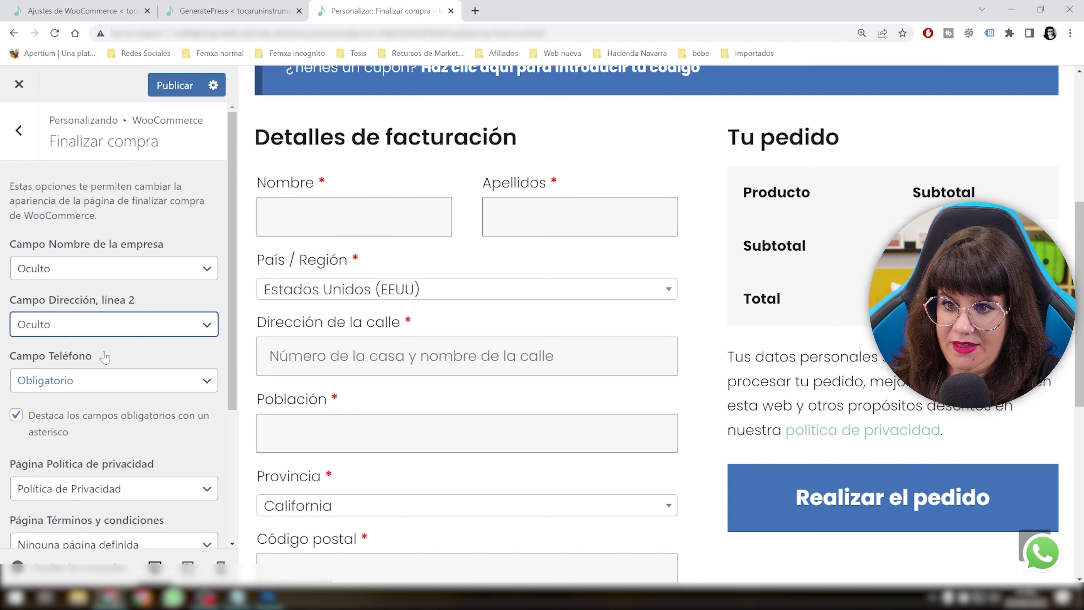
{"action": "scroll", "coordinate": [104, 356], "scroll_direction": "down", "scroll_amount": 1}
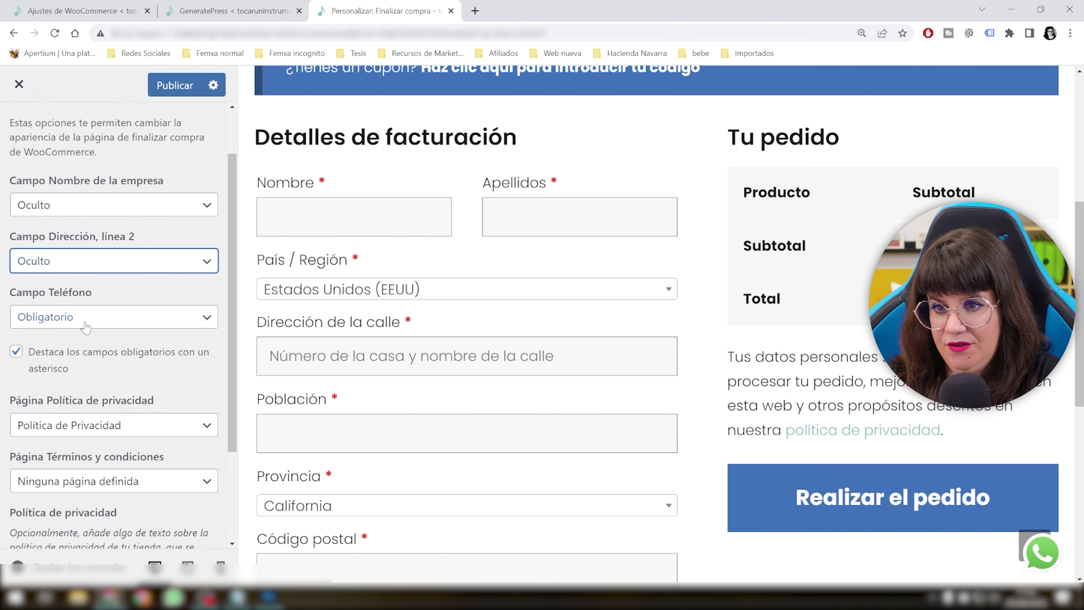
- Set the Campo Teléfono option to Oculto and review the remaining fields in the checkout preview
{"action": "scroll", "coordinate": [85, 324], "scroll_direction": "down", "scroll_amount": 1}
{"action": "left_click", "coordinate": [85, 253]}
{"action": "left_click", "coordinate": [71, 274]}
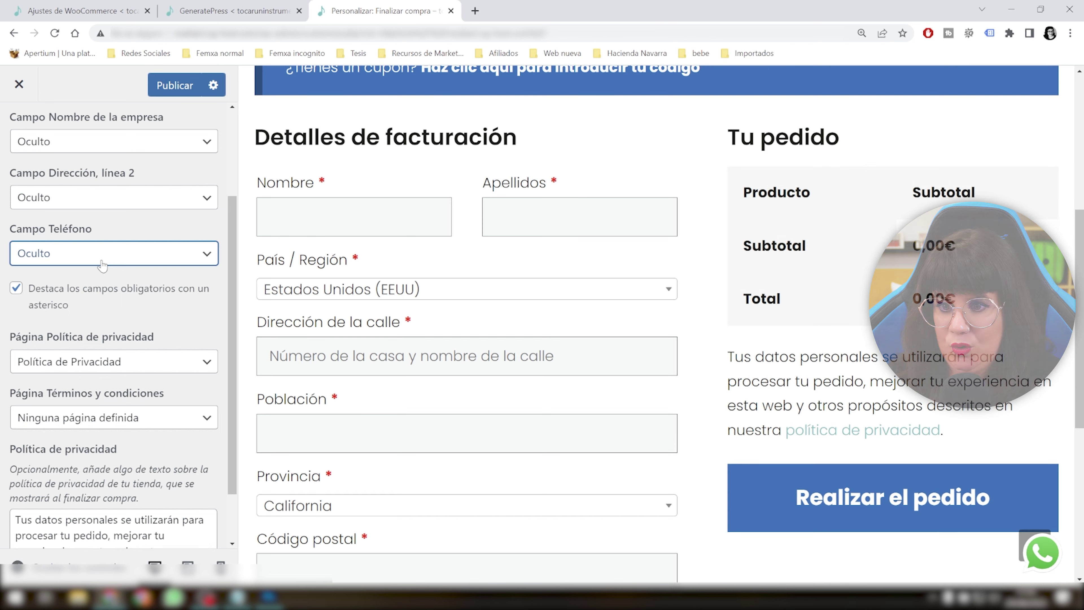
{"action": "scroll", "coordinate": [103, 264], "scroll_direction": "down", "scroll_amount": 1}
{"action": "scroll", "coordinate": [432, 421], "scroll_direction": "down", "scroll_amount": 2}
{"action": "scroll", "coordinate": [432, 421], "scroll_direction": "down", "scroll_amount": 3}
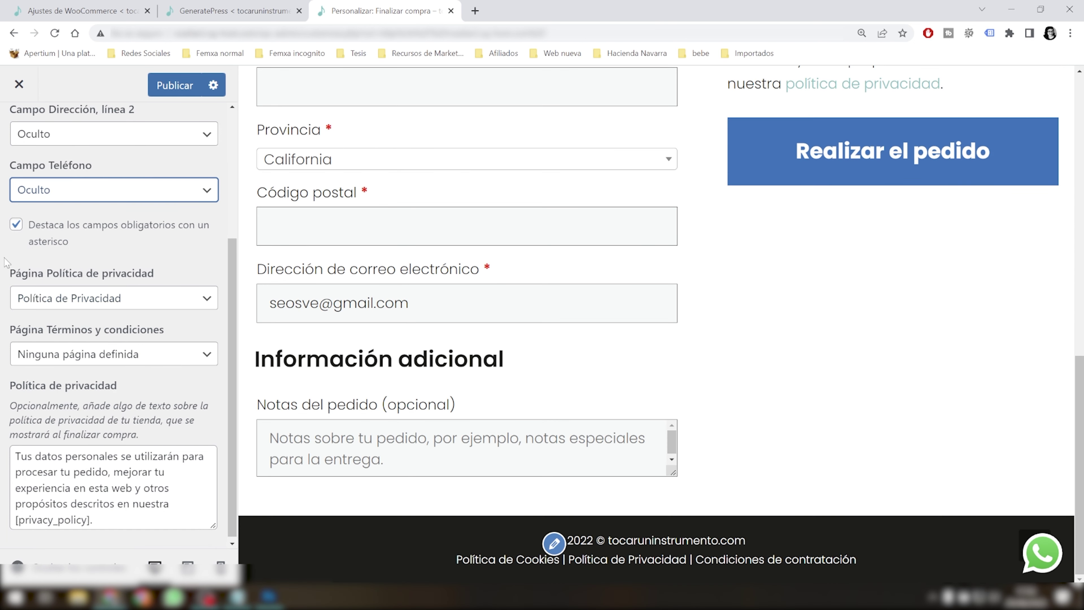
{"action": "scroll", "coordinate": [530, 404], "scroll_direction": "up", "scroll_amount": 6}
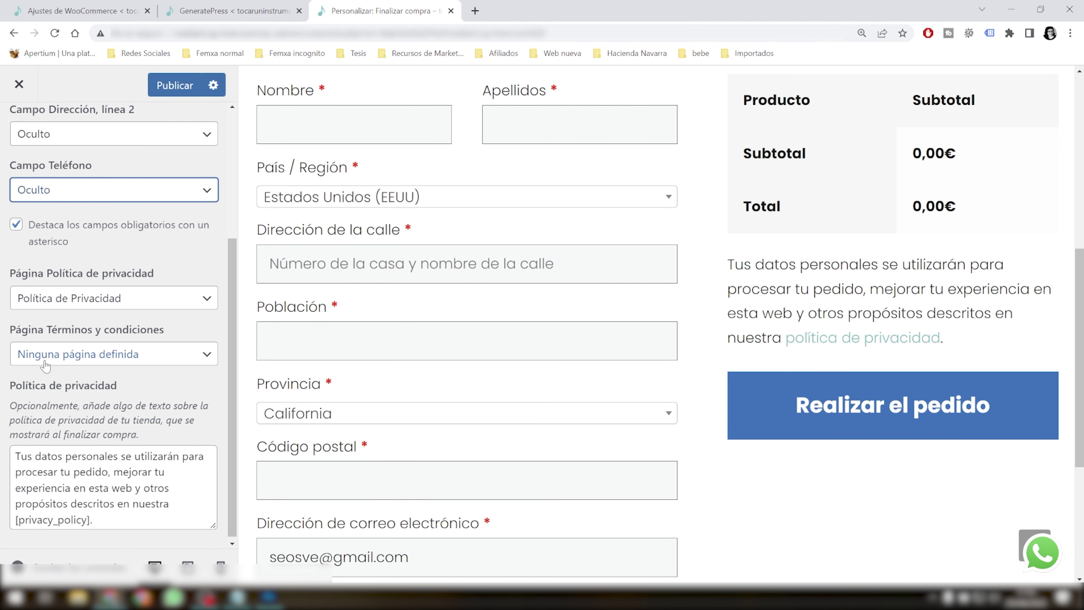
- Assign Condiciones de contratación as the Página Términos y condiciones and publish the checkout changes
{"action": "left_click", "coordinate": [150, 362]}
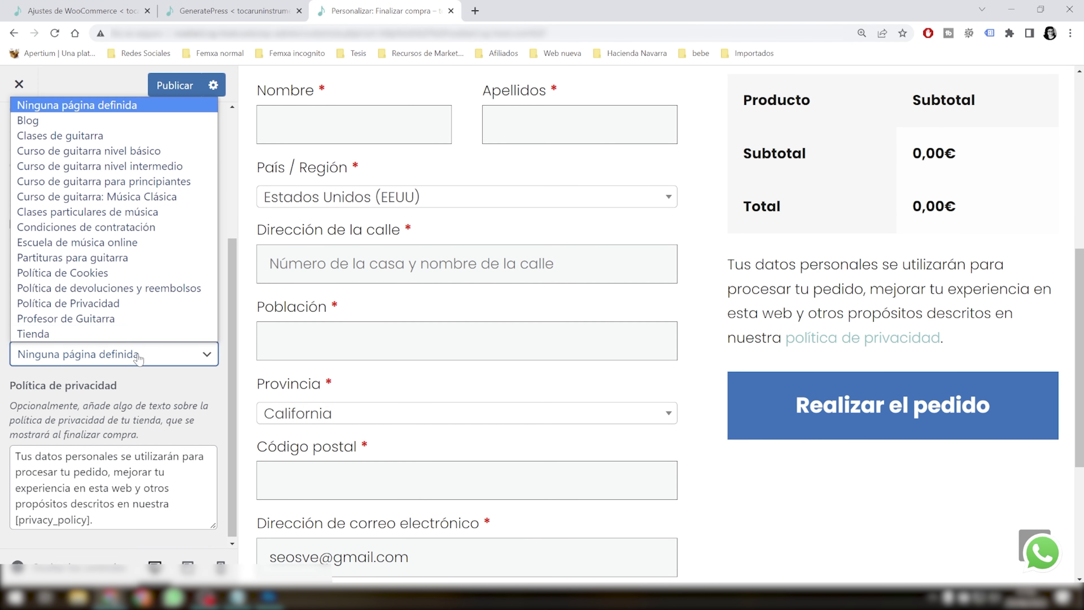
{"action": "left_click", "coordinate": [57, 359]}
{"action": "left_click", "coordinate": [142, 360]}
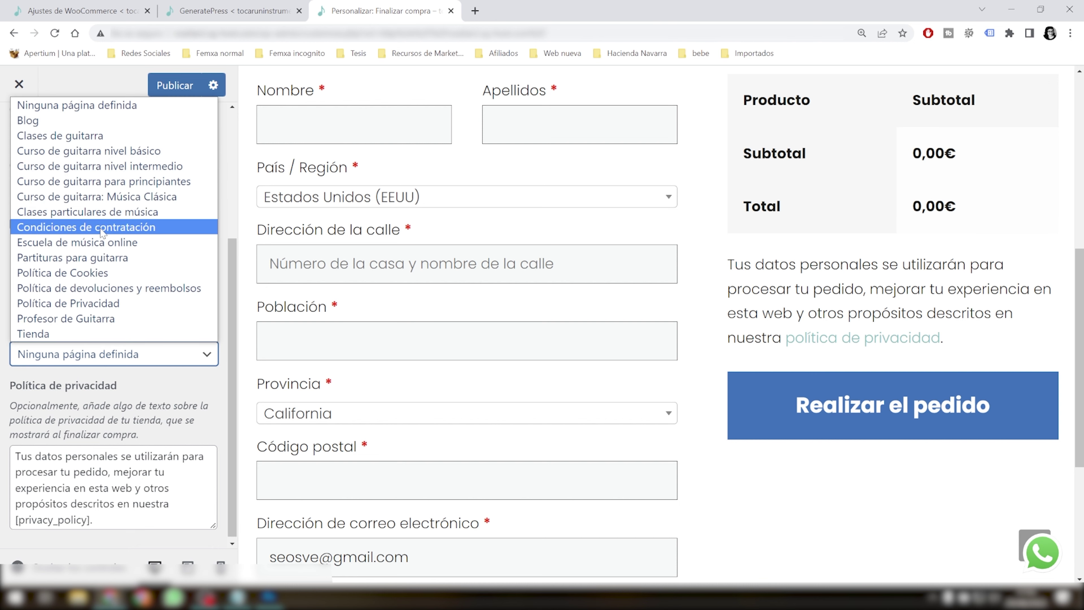
{"action": "left_click", "coordinate": [128, 227]}
{"action": "scroll", "coordinate": [128, 427], "scroll_direction": "down", "scroll_amount": 2}
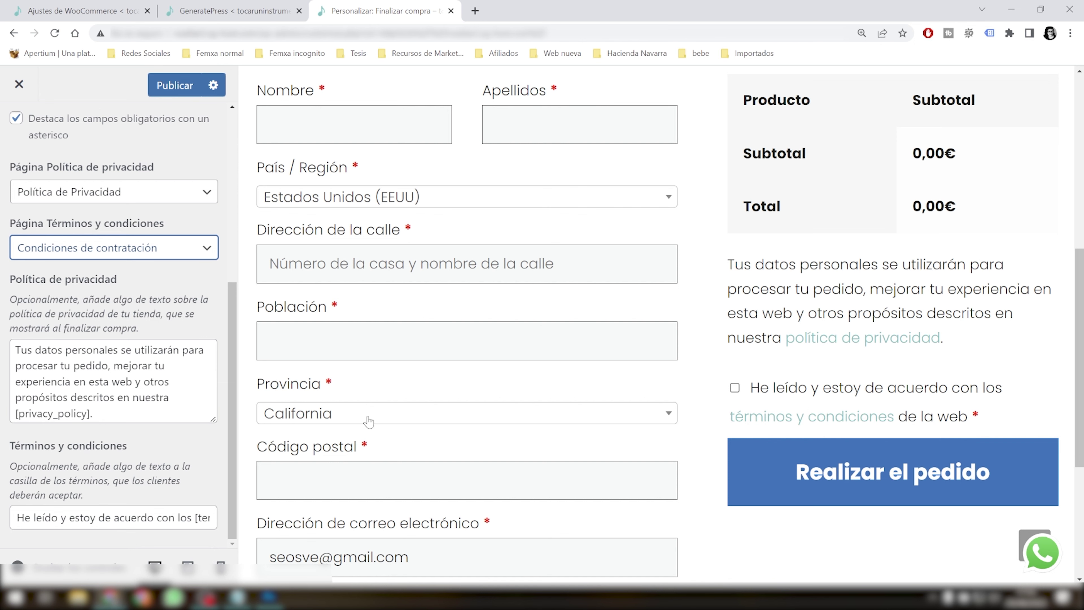
{"action": "scroll", "coordinate": [297, 376], "scroll_direction": "up", "scroll_amount": 5}
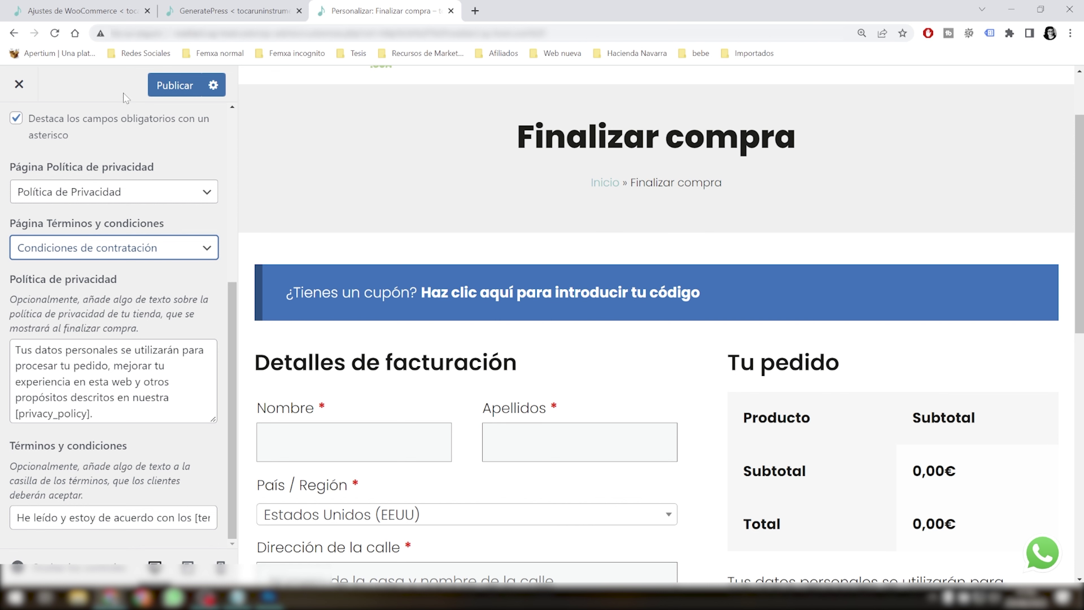
{"action": "left_click", "coordinate": [174, 85]}
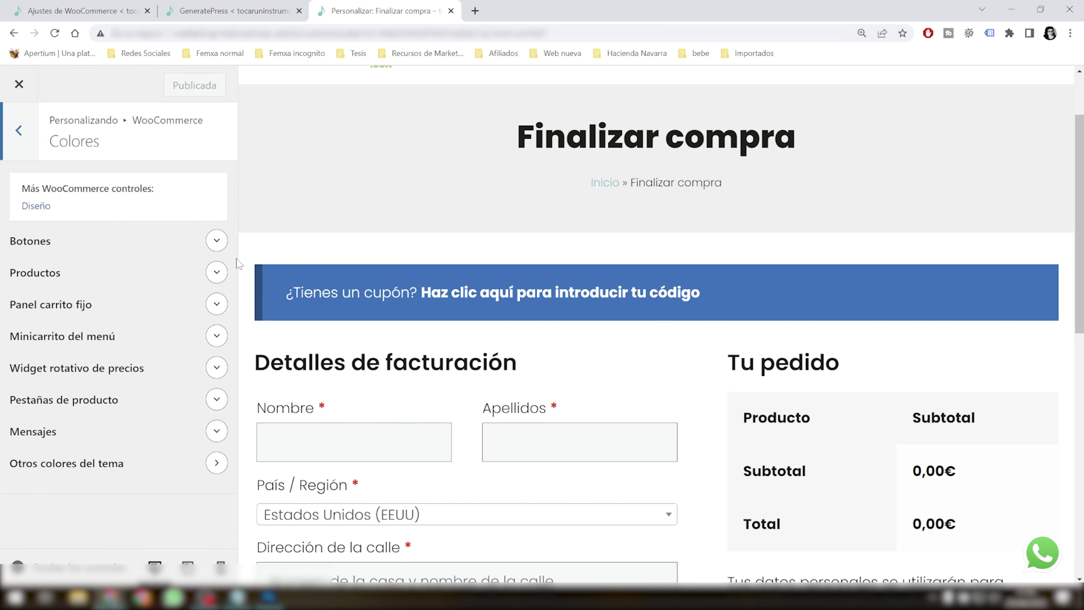
- In the WooCommerce Botones colours, set the Fondo del botón Alt to the palette's teal and its hover colour to light green
{"action": "left_click", "coordinate": [217, 241]}
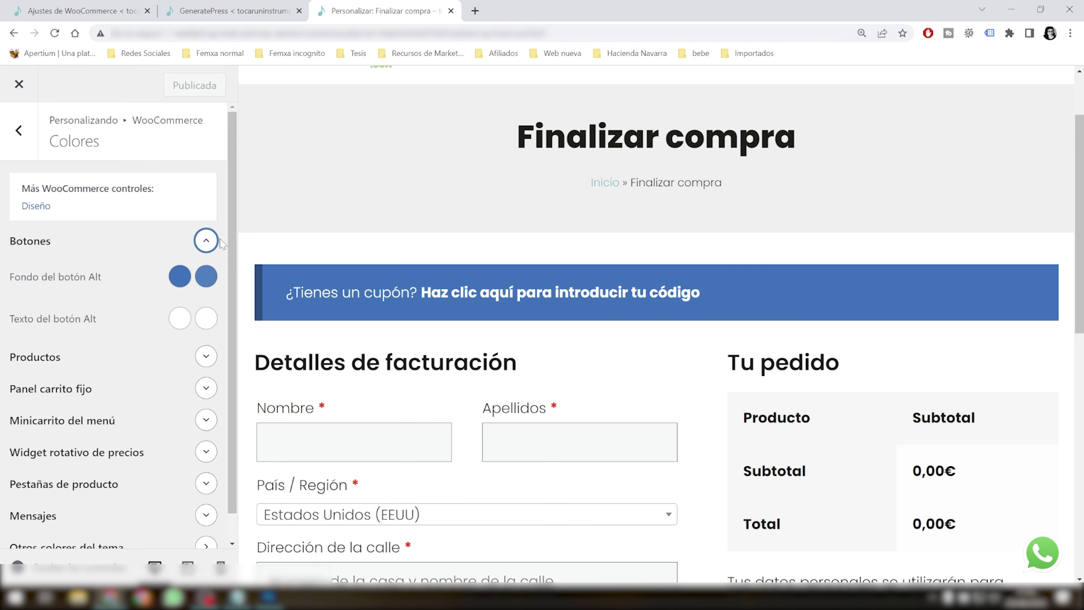
{"action": "left_click", "coordinate": [179, 276]}
{"action": "scroll", "coordinate": [205, 551], "scroll_direction": "down", "scroll_amount": 1}
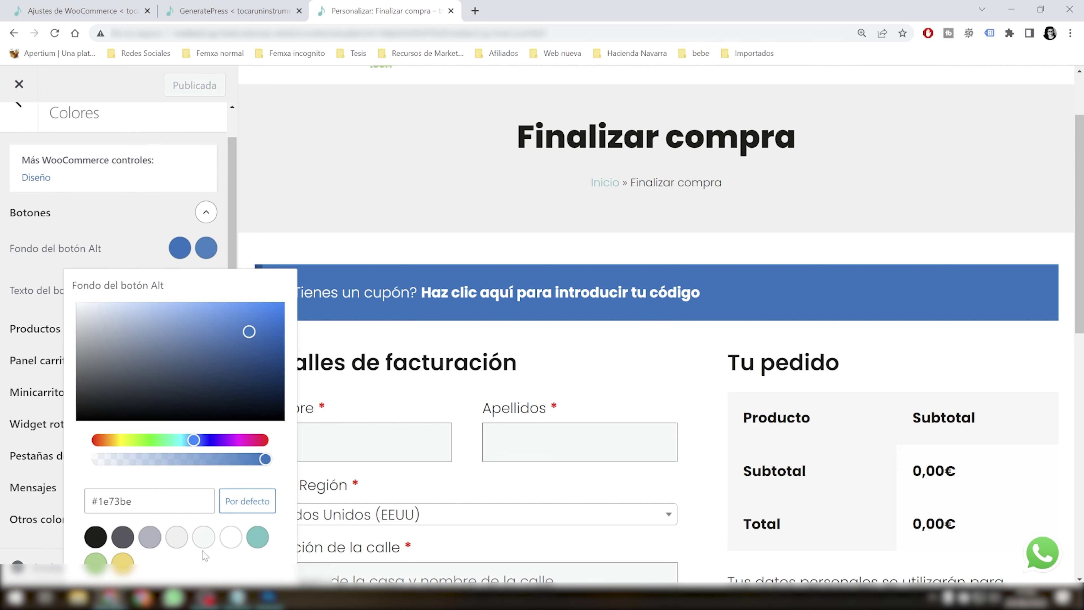
{"action": "left_click", "coordinate": [257, 537]}
{"action": "left_click", "coordinate": [206, 247]}
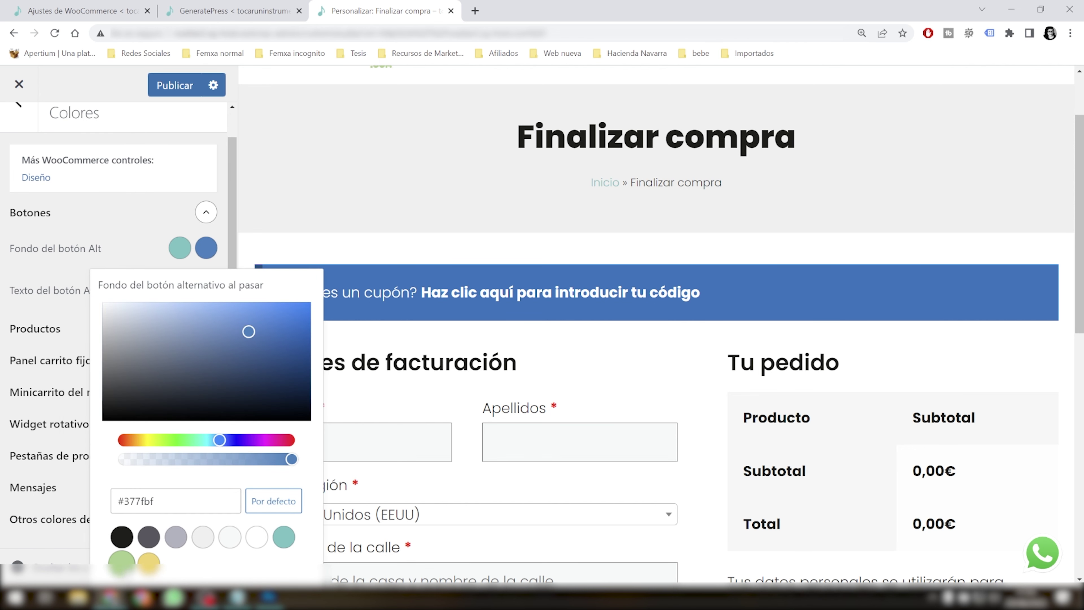
{"action": "left_click", "coordinate": [121, 561]}
{"action": "left_click", "coordinate": [142, 231]}
- In the Productos colours, set Calificación por estrellas to the palette's yellow, var(--accent3)
{"action": "left_click", "coordinate": [206, 327]}
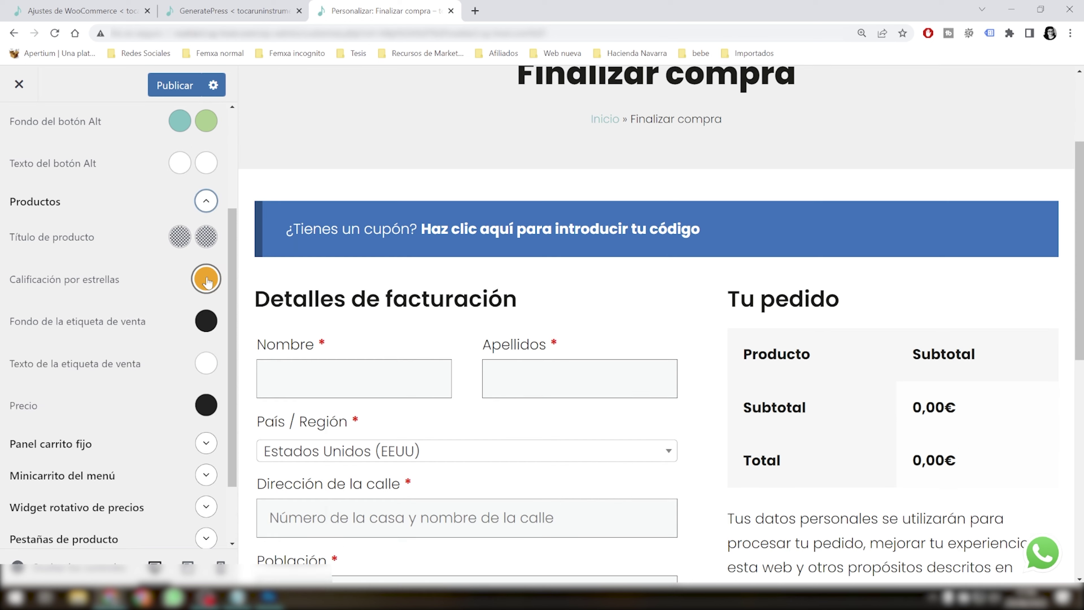
{"action": "left_click", "coordinate": [206, 278]}
{"action": "scroll", "coordinate": [170, 558], "scroll_direction": "down", "scroll_amount": 2}
{"action": "left_click", "coordinate": [170, 558]}
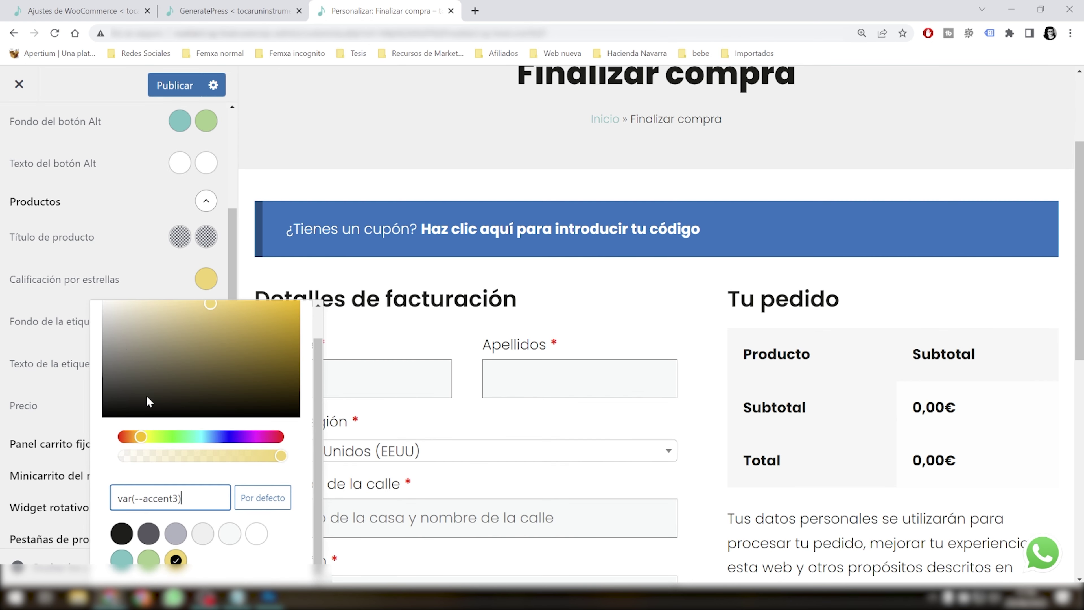
{"action": "left_click", "coordinate": [151, 263]}
- Set the Fondo de la etiqueta de venta and Precio colours to the palette's black and expand the Panel carrito fijo colours
{"action": "left_click", "coordinate": [206, 321]}
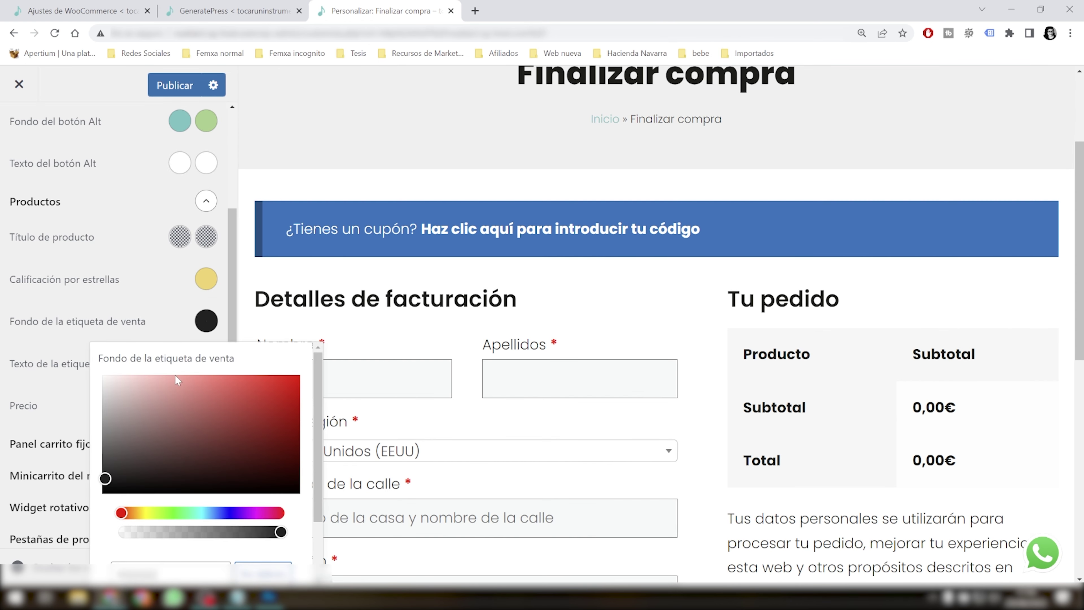
{"action": "left_click", "coordinate": [122, 533]}
{"action": "left_click", "coordinate": [176, 301]}
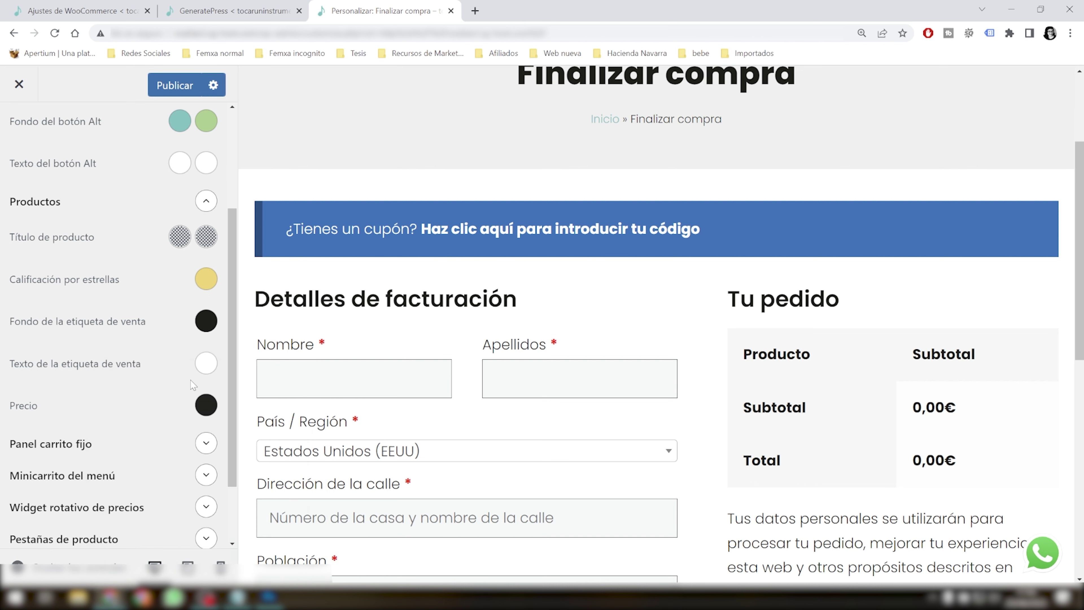
{"action": "left_click", "coordinate": [206, 405]}
{"action": "left_click", "coordinate": [121, 331]}
{"action": "scroll", "coordinate": [206, 299], "scroll_direction": "down", "scroll_amount": 3}
{"action": "left_click", "coordinate": [206, 294]}
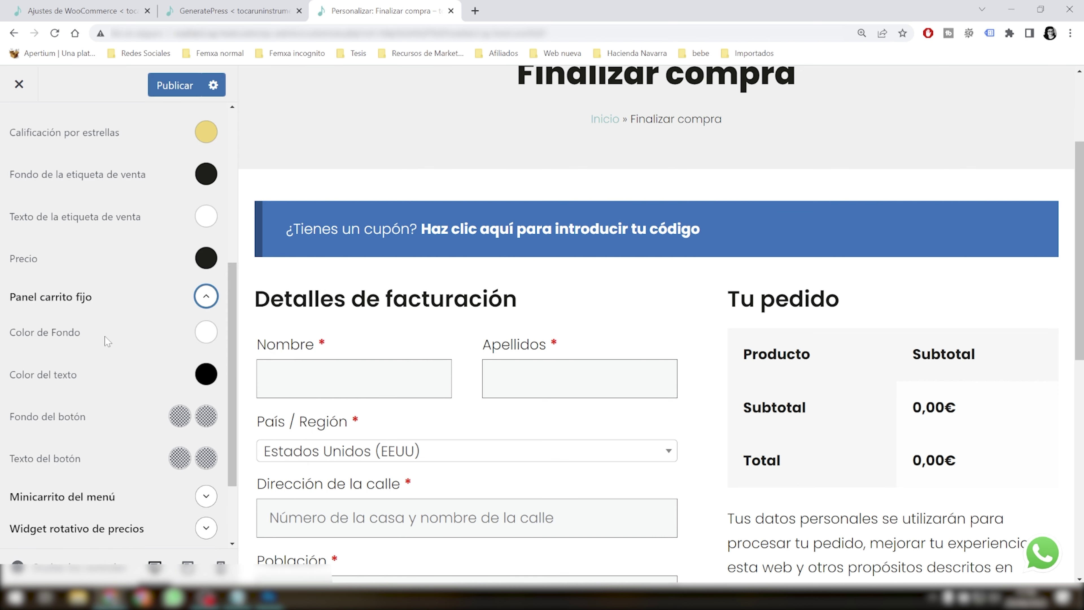
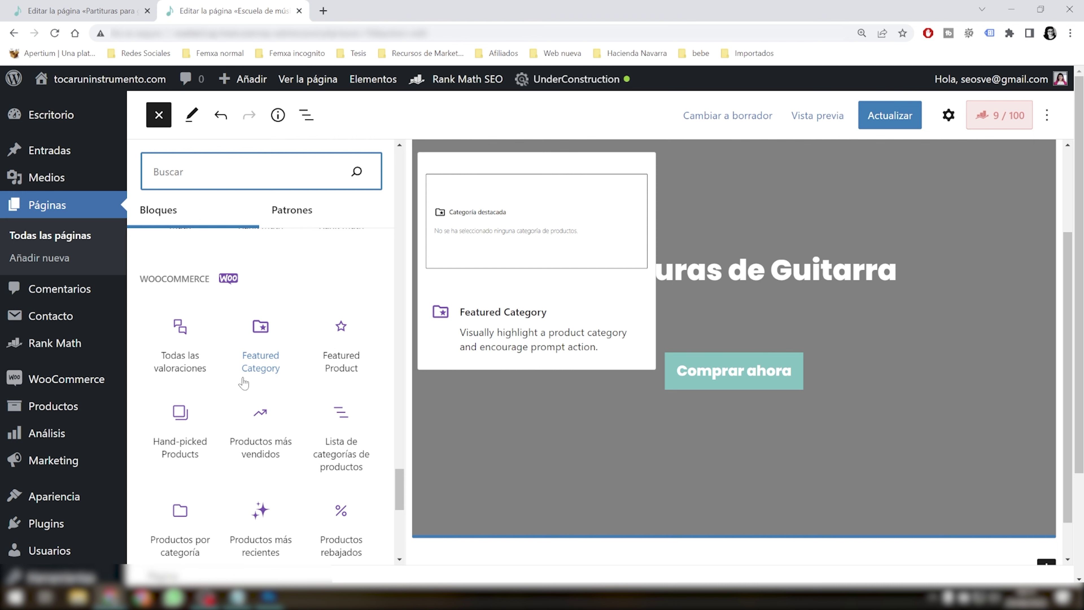
- Insert a Featured Product block below the scores banner, showing the product Partitura de “El bolero de Ravel” con la guitarra
{"action": "left_click", "coordinate": [350, 366]}
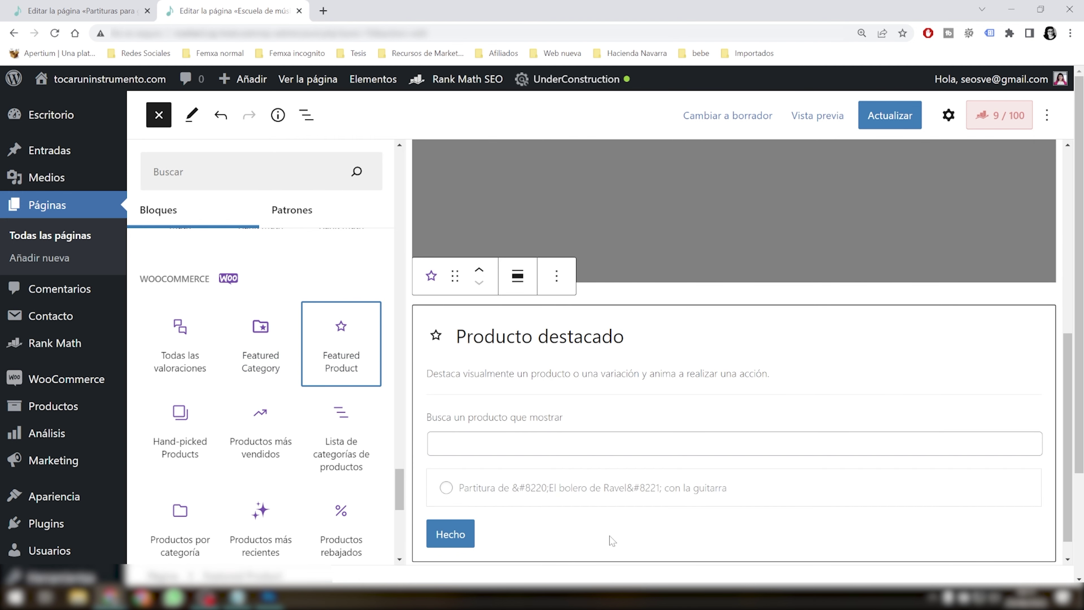
{"action": "left_click", "coordinate": [564, 490]}
{"action": "left_click", "coordinate": [186, 540]}
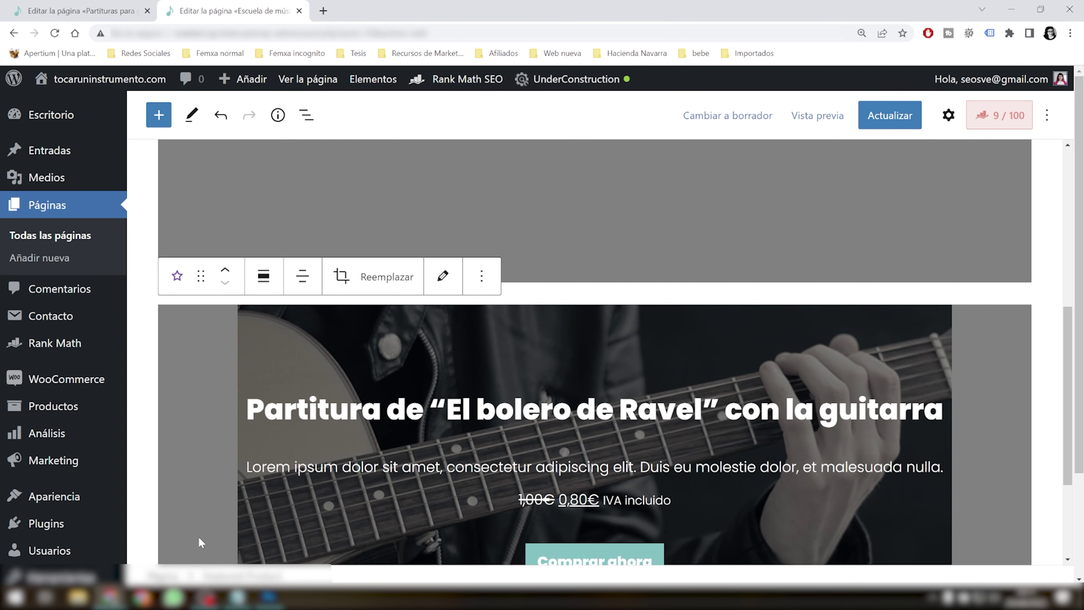
{"action": "scroll", "coordinate": [717, 413], "scroll_direction": "up", "scroll_amount": 2}
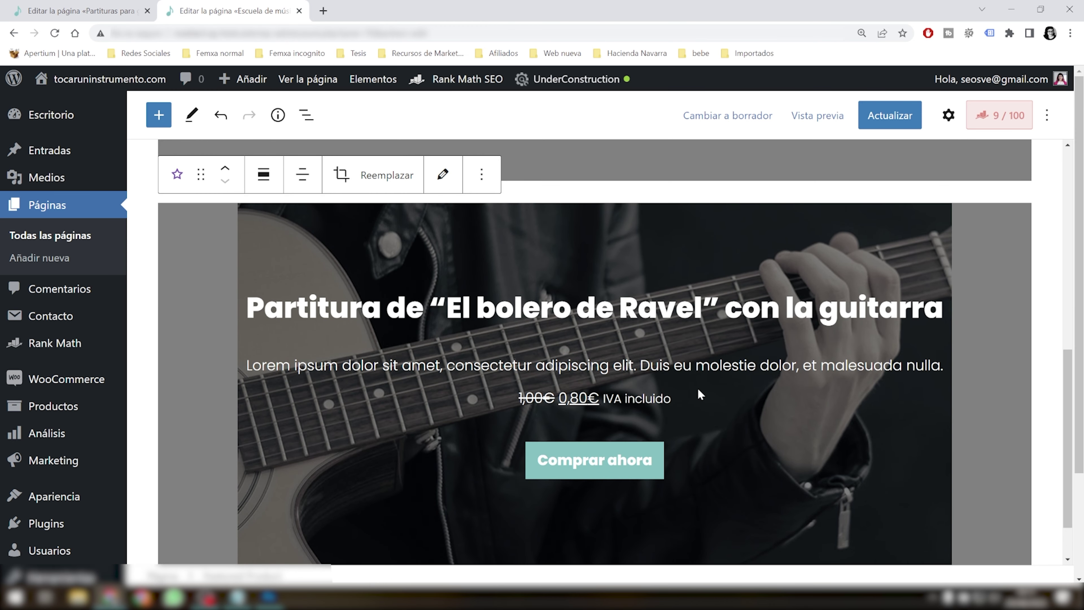
- Update the Escuela de música online page and view the published version in a new tab to check the featured blocks
{"action": "left_click", "coordinate": [890, 115]}
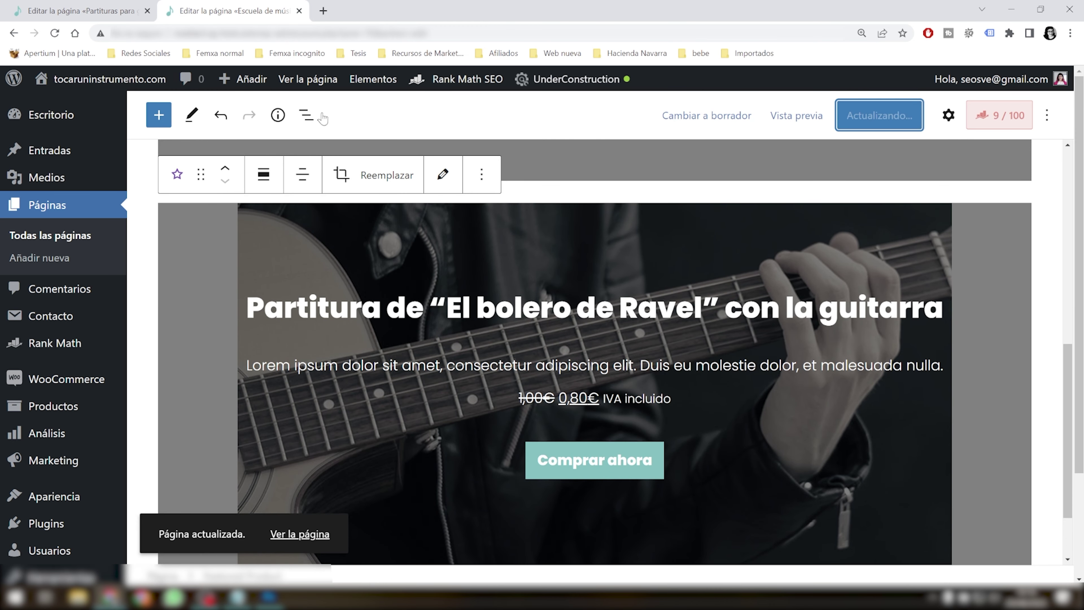
{"action": "right_click", "coordinate": [312, 534]}
{"action": "left_click", "coordinate": [363, 409]}
{"action": "key", "text": "ctrl+Tab"}
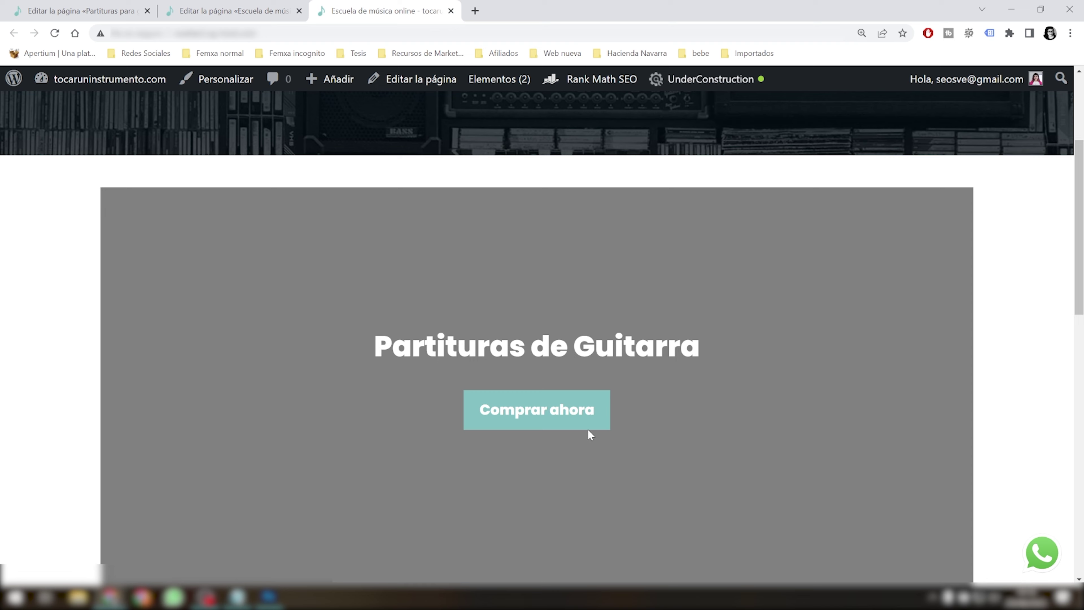
{"action": "scroll", "coordinate": [606, 432], "scroll_direction": "down", "scroll_amount": 3}
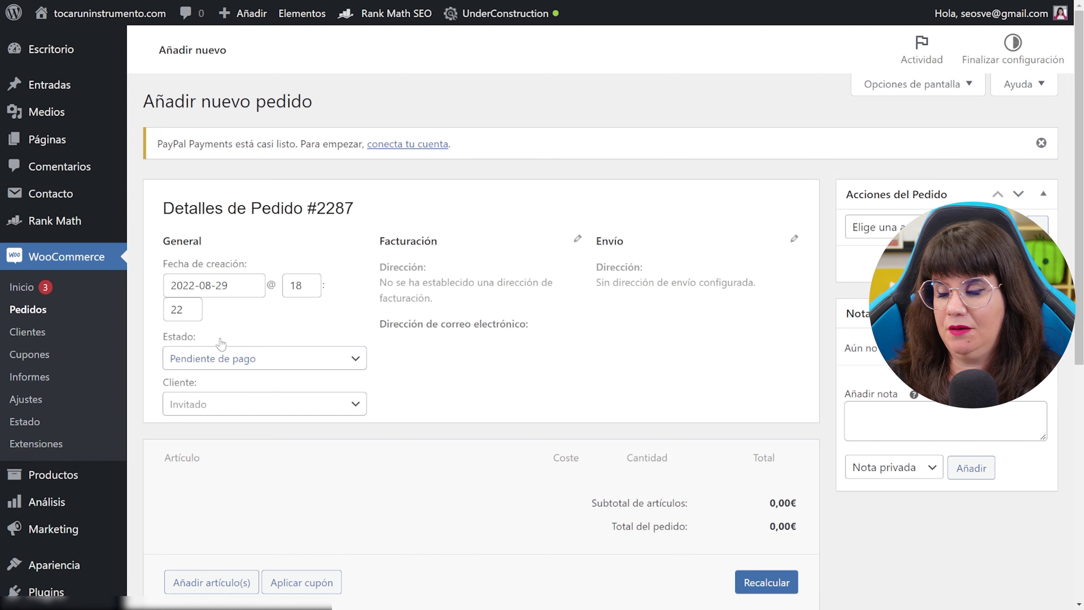
- Look over the Añadir nuevo pedido form, and open a blank form for the store's first coupon
{"action": "scroll", "coordinate": [617, 337], "scroll_direction": "down", "scroll_amount": 7}
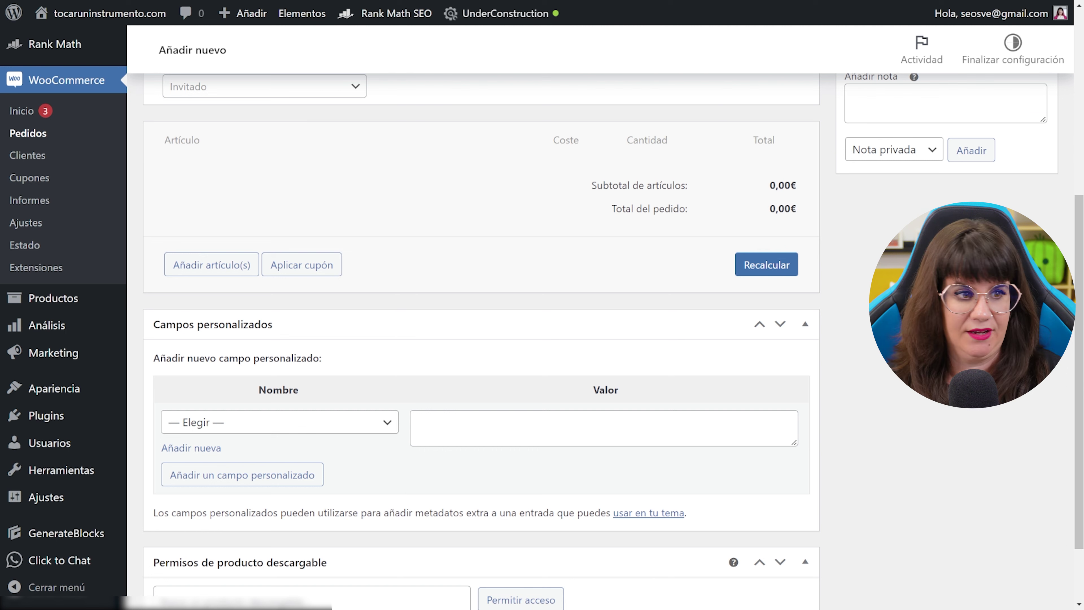
{"action": "left_click", "coordinate": [43, 178]}
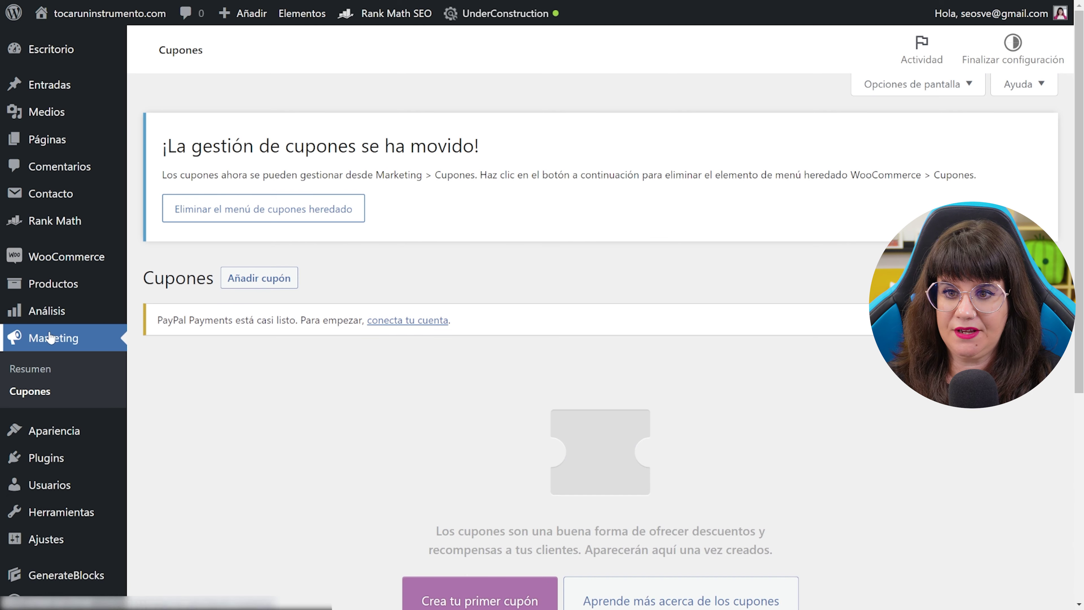
{"action": "scroll", "coordinate": [48, 363], "scroll_direction": "down", "scroll_amount": 1}
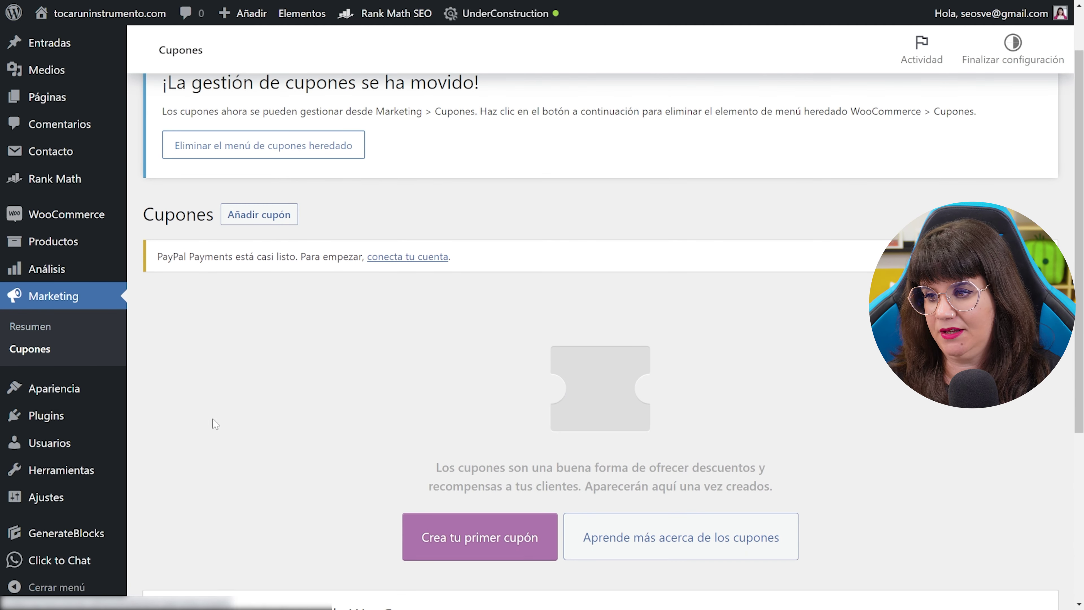
{"action": "left_click", "coordinate": [525, 540]}
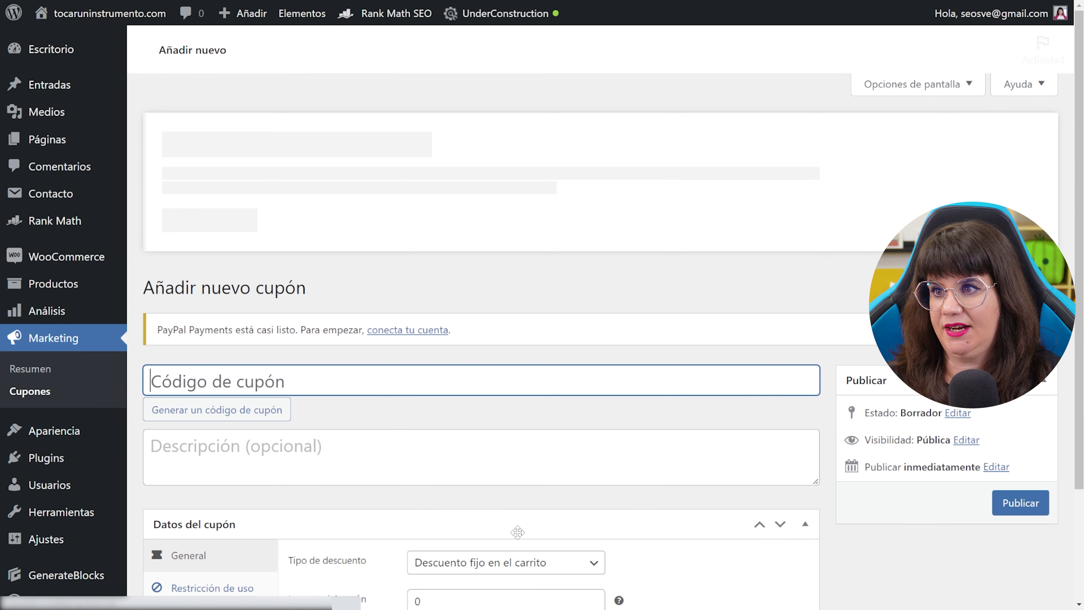
- Examine the coupon's Tipo de descuento choices and its Restricción de uso settings
{"action": "scroll", "coordinate": [246, 383], "scroll_direction": "down", "scroll_amount": 2}
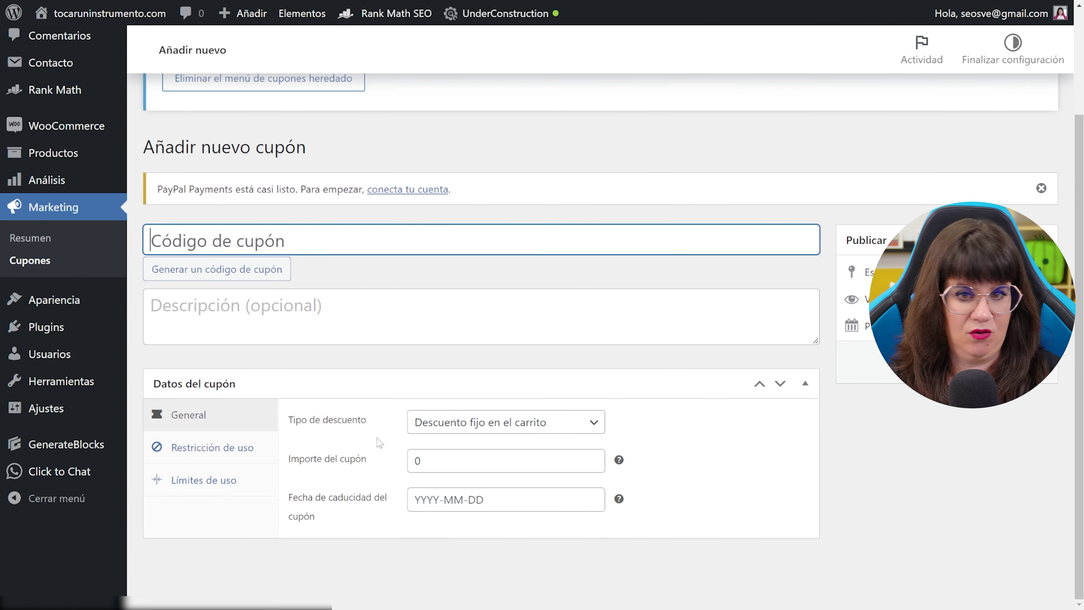
{"action": "left_click", "coordinate": [482, 424]}
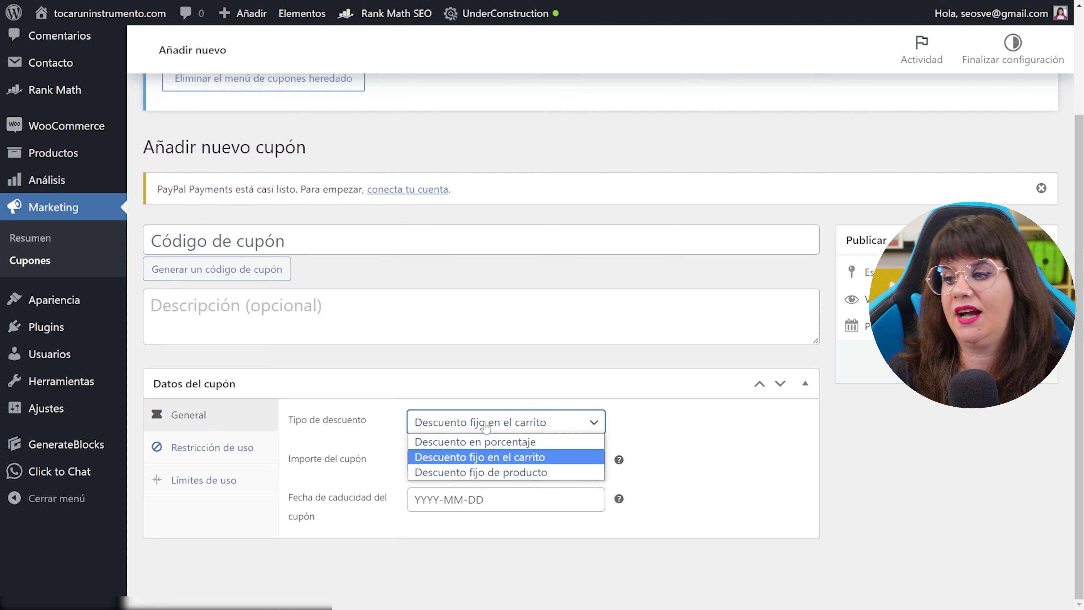
{"action": "left_click", "coordinate": [205, 447]}
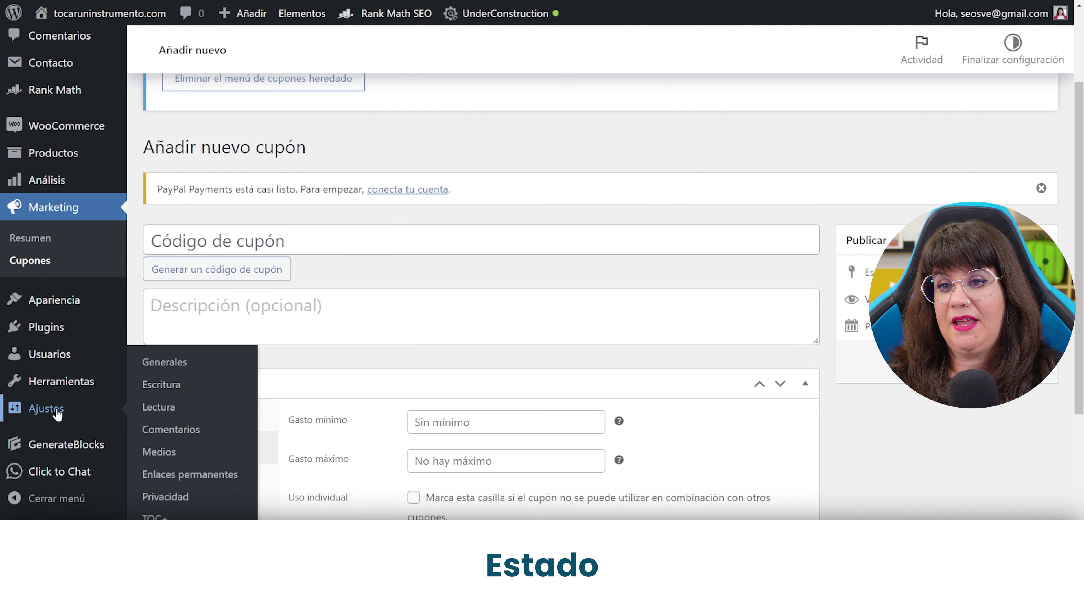
- Open the WooCommerce Estado page and examine the system report's WordPress environment, server environment and database sections
{"action": "mouse_move", "coordinate": [83, 138]}
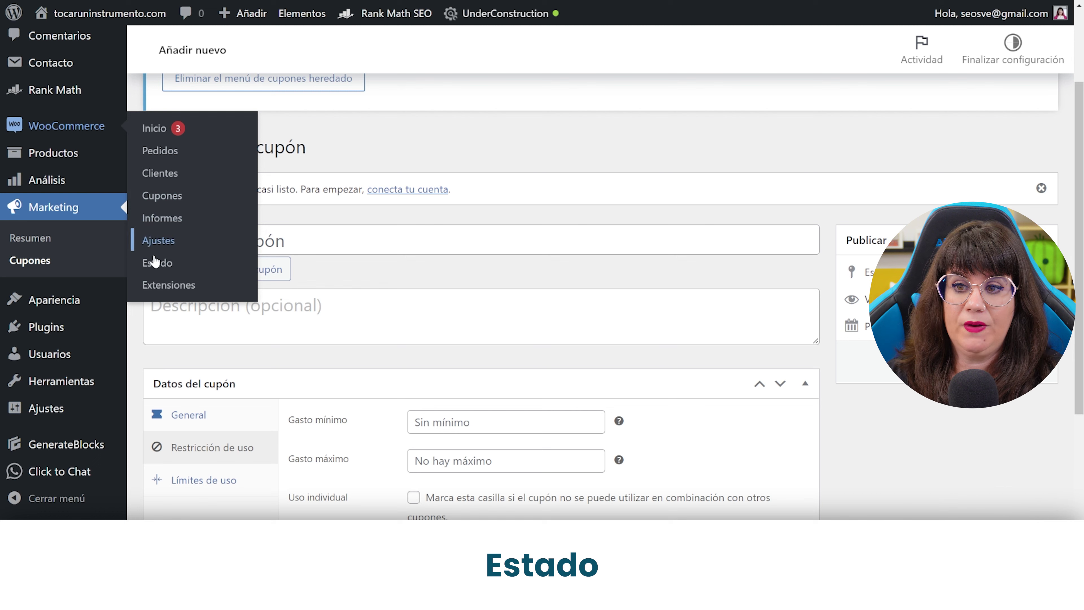
{"action": "left_click", "coordinate": [154, 268]}
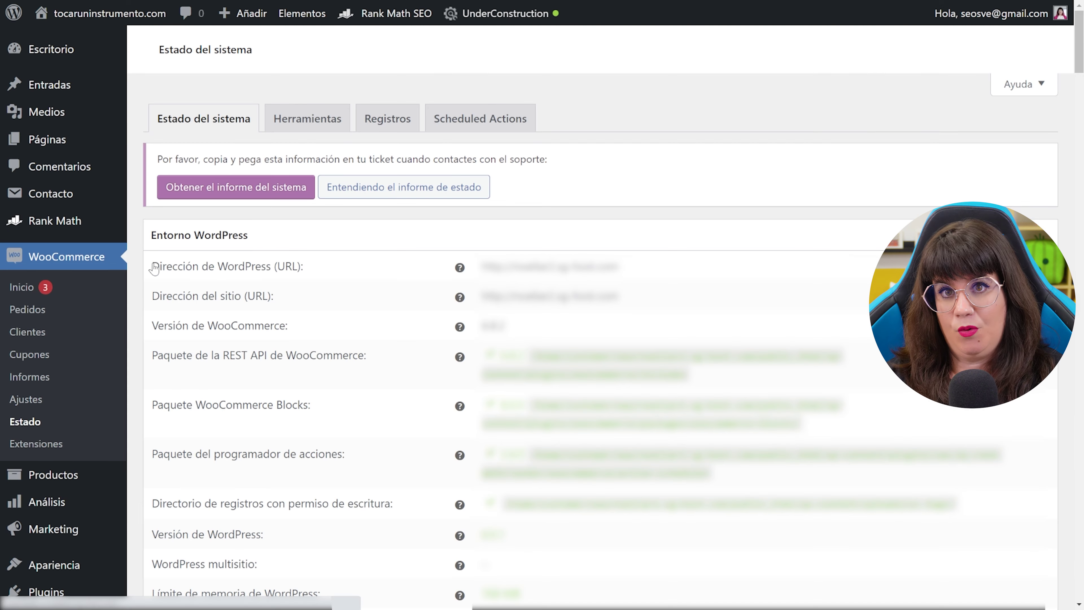
{"action": "scroll", "coordinate": [743, 356], "scroll_direction": "down", "scroll_amount": 5}
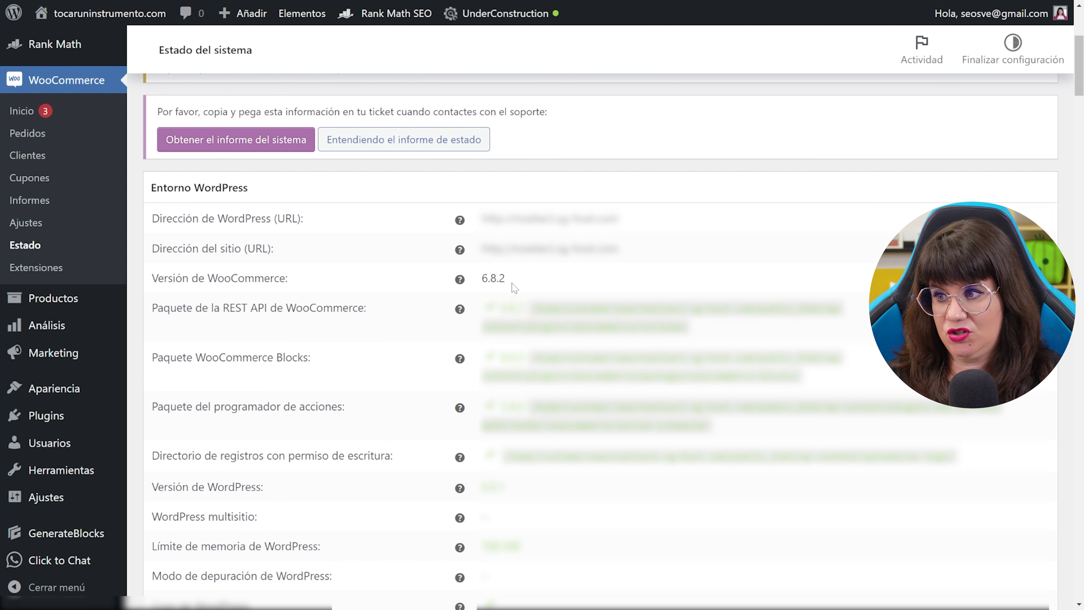
{"action": "scroll", "coordinate": [515, 287], "scroll_direction": "down", "scroll_amount": 15}
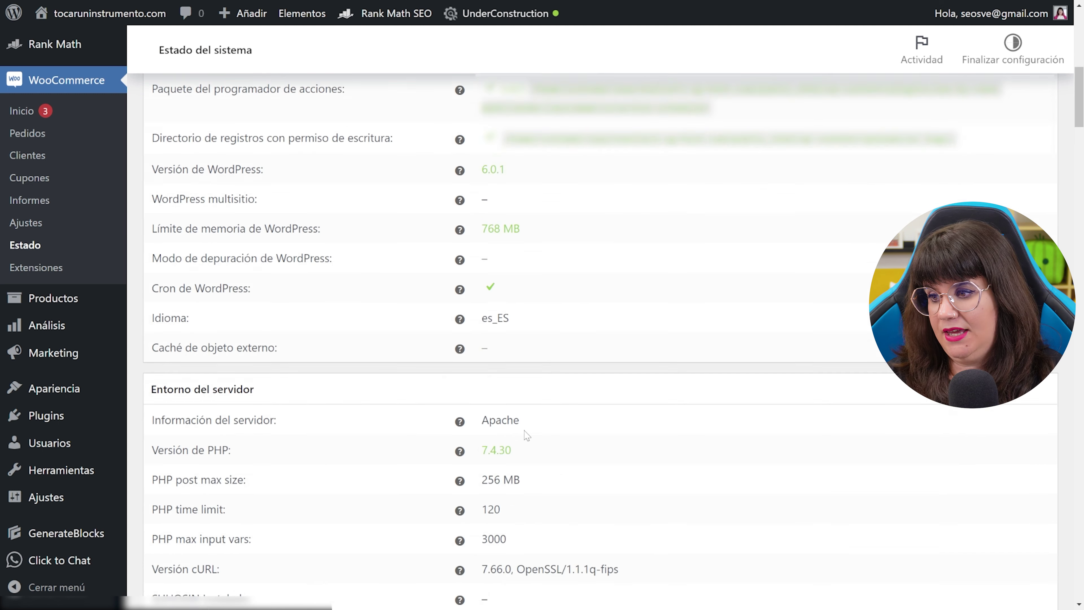
{"action": "scroll", "coordinate": [515, 442], "scroll_direction": "down", "scroll_amount": 20}
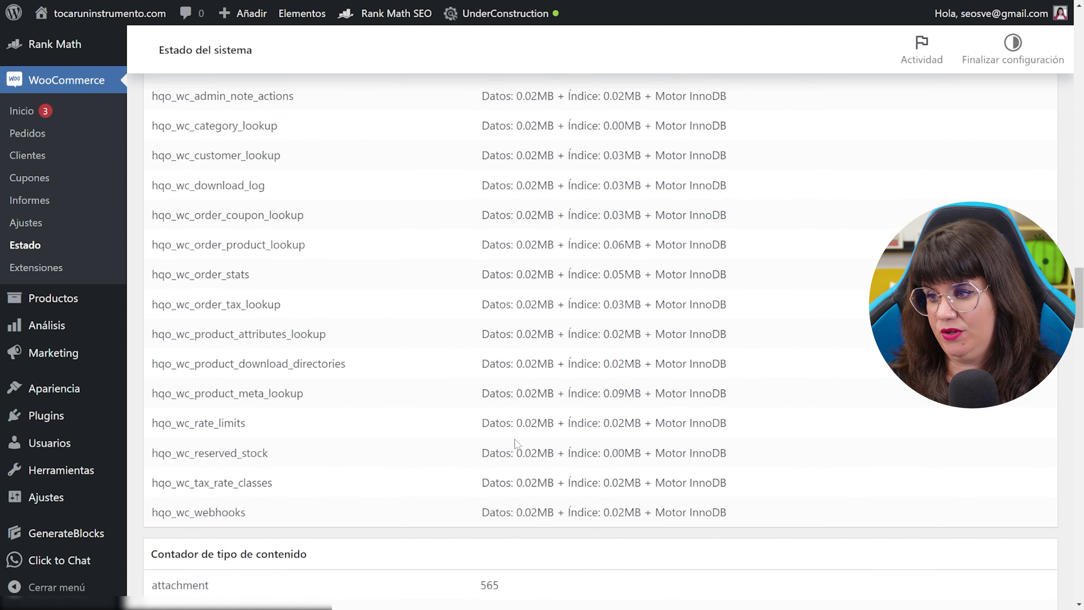
- Examine the rest of the system report, including the Seguridad, Plugins activos and Ajustes sections
{"action": "scroll", "coordinate": [515, 442], "scroll_direction": "down", "scroll_amount": 15}
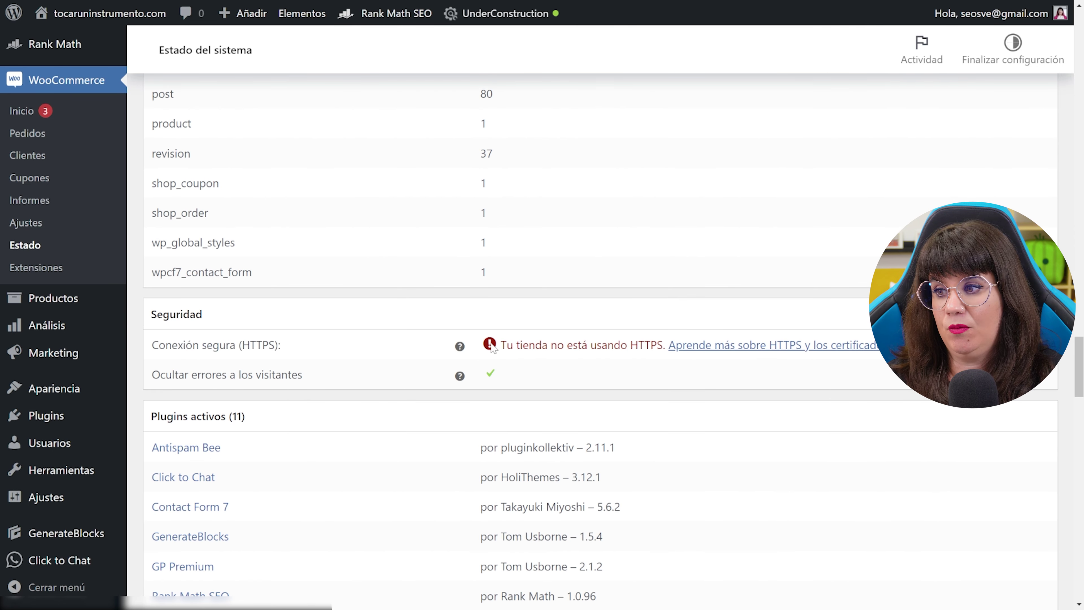
{"action": "left_click_drag", "start_coordinate": [500, 345], "coordinate": [662, 345]}
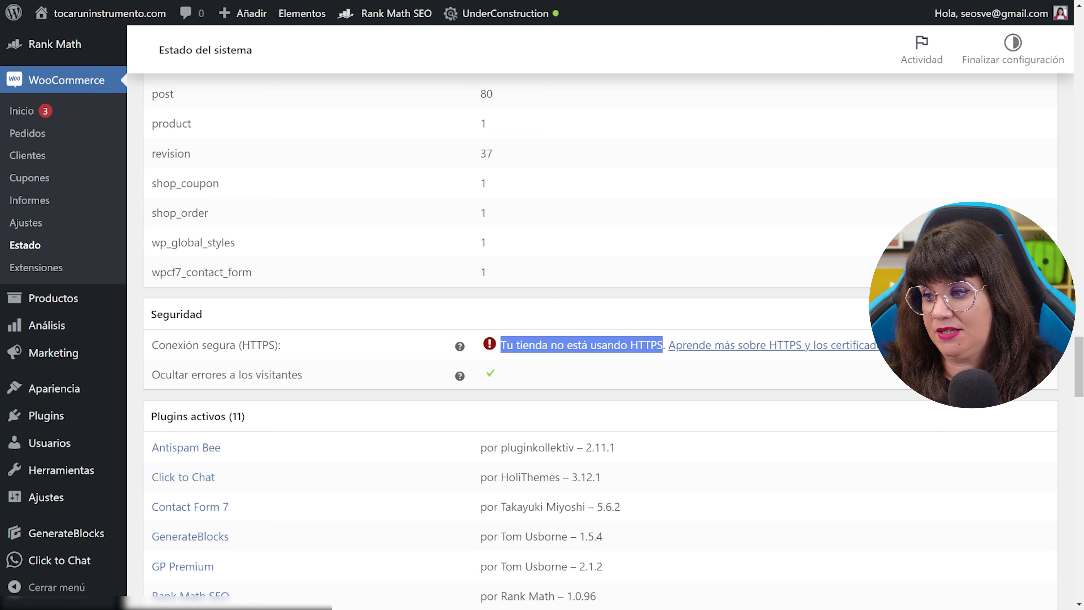
{"action": "scroll", "coordinate": [627, 350], "scroll_direction": "down", "scroll_amount": 6}
{"action": "scroll", "coordinate": [283, 423], "scroll_direction": "up", "scroll_amount": 4}
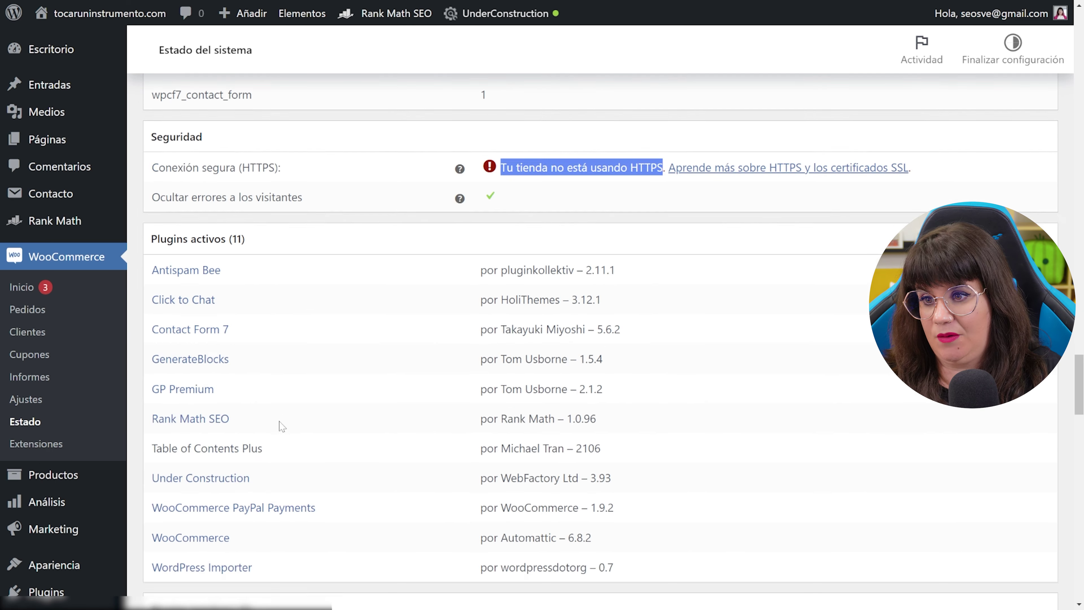
{"action": "scroll", "coordinate": [322, 351], "scroll_direction": "down", "scroll_amount": 15}
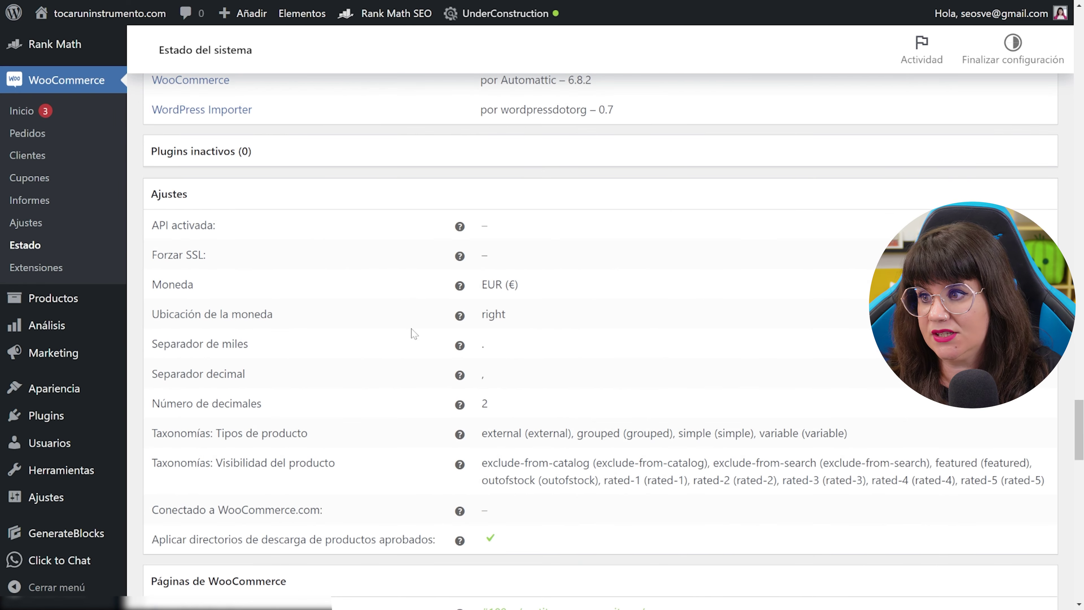
{"action": "scroll", "coordinate": [425, 442], "scroll_direction": "down", "scroll_amount": 10}
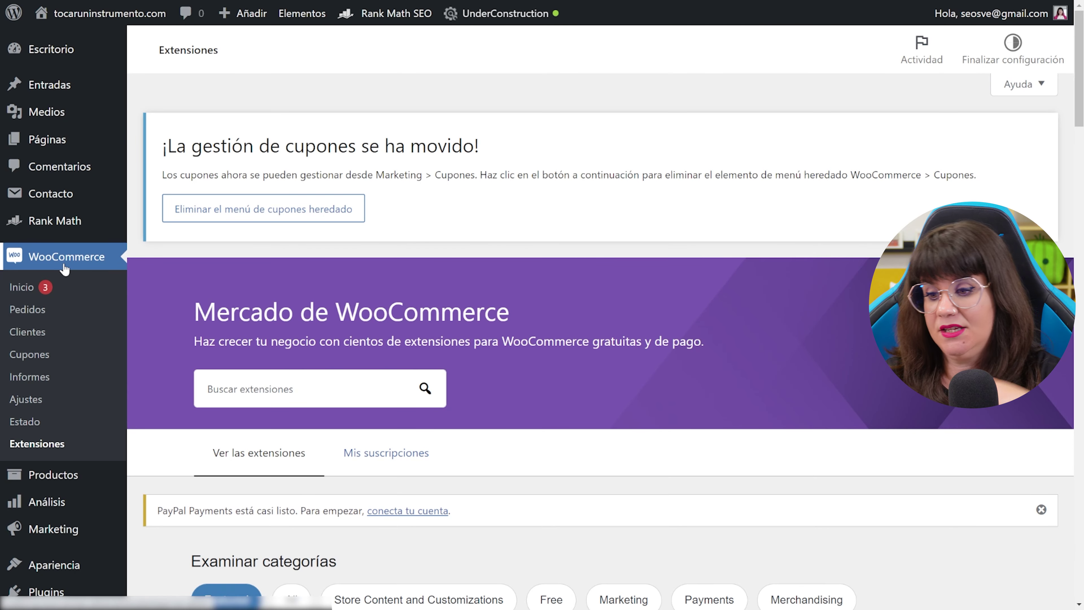
- Filter the WooCommerce extensions marketplace by the Free category and look over the listed extensions, including Facebook for WooCommerce, WooCommerce Payments and PayPal Payments
{"action": "scroll", "coordinate": [120, 239], "scroll_direction": "down", "scroll_amount": 6}
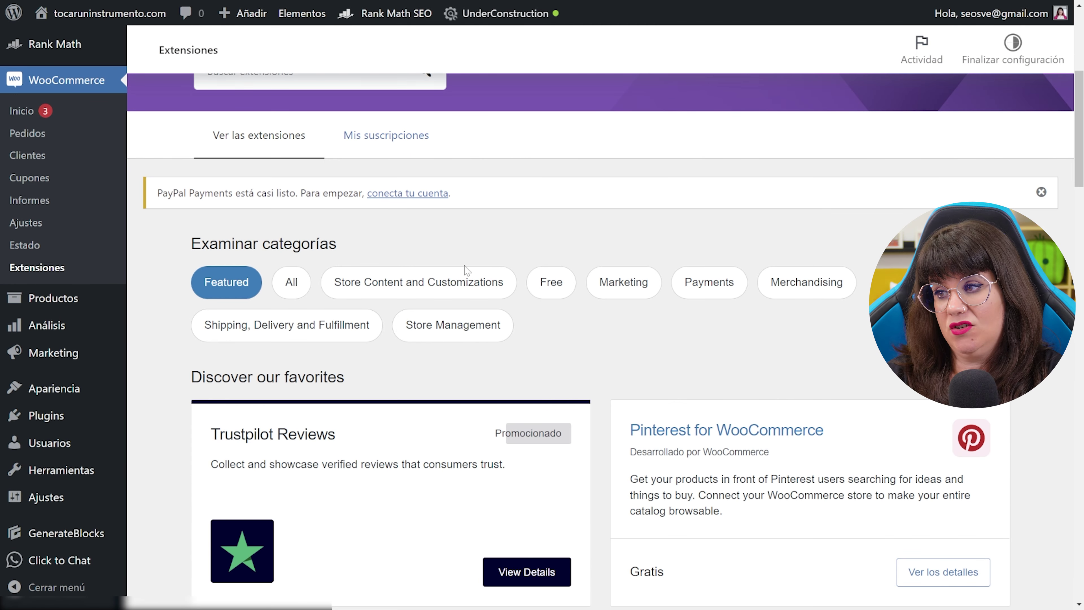
{"action": "left_click", "coordinate": [552, 281]}
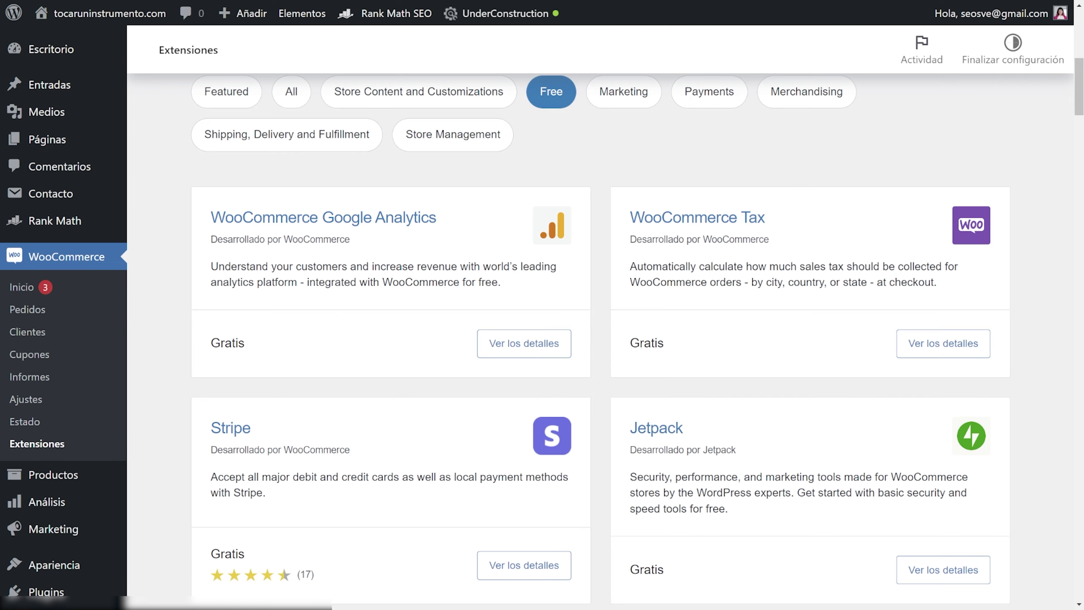
{"action": "scroll", "coordinate": [722, 252], "scroll_direction": "down", "scroll_amount": 5}
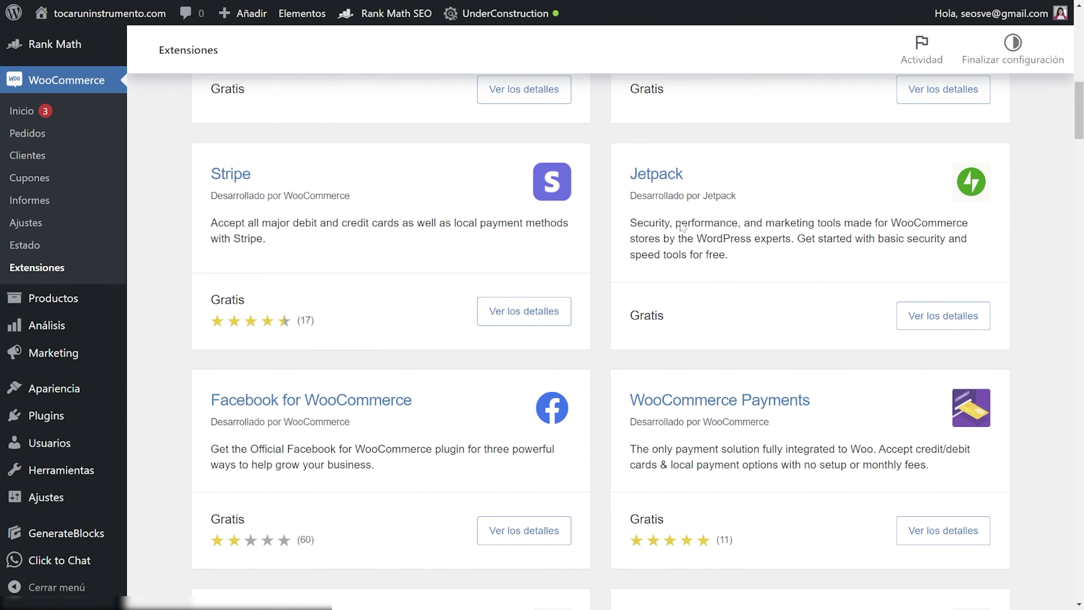
{"action": "scroll", "coordinate": [726, 299], "scroll_direction": "down", "scroll_amount": 1}
{"action": "scroll", "coordinate": [657, 264], "scroll_direction": "down", "scroll_amount": 2}
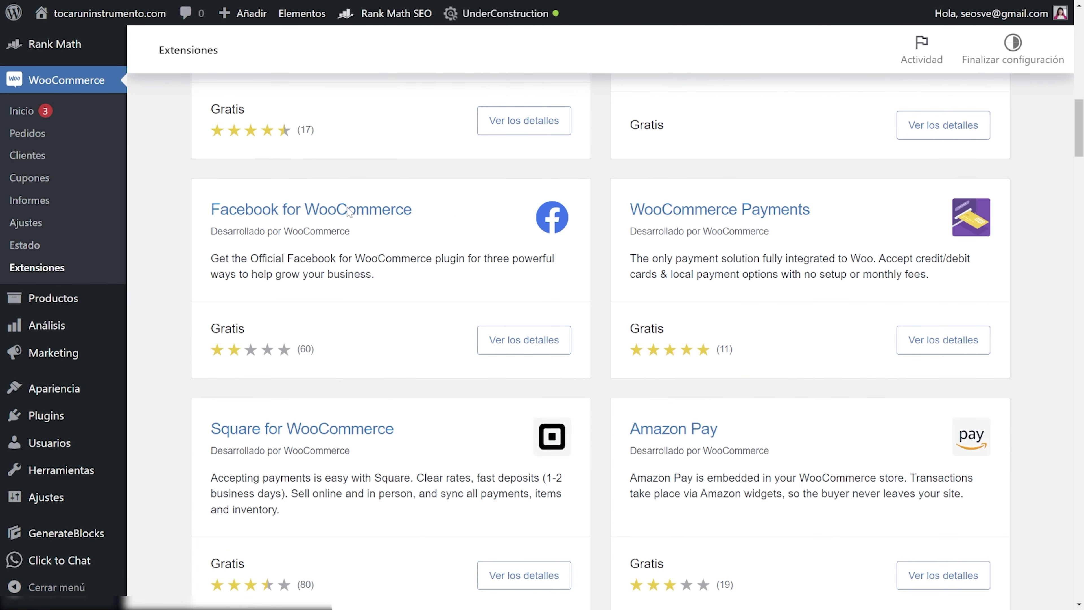
{"action": "left_click_drag", "start_coordinate": [316, 352], "coordinate": [247, 357]}
{"action": "triple_click", "coordinate": [939, 276]}
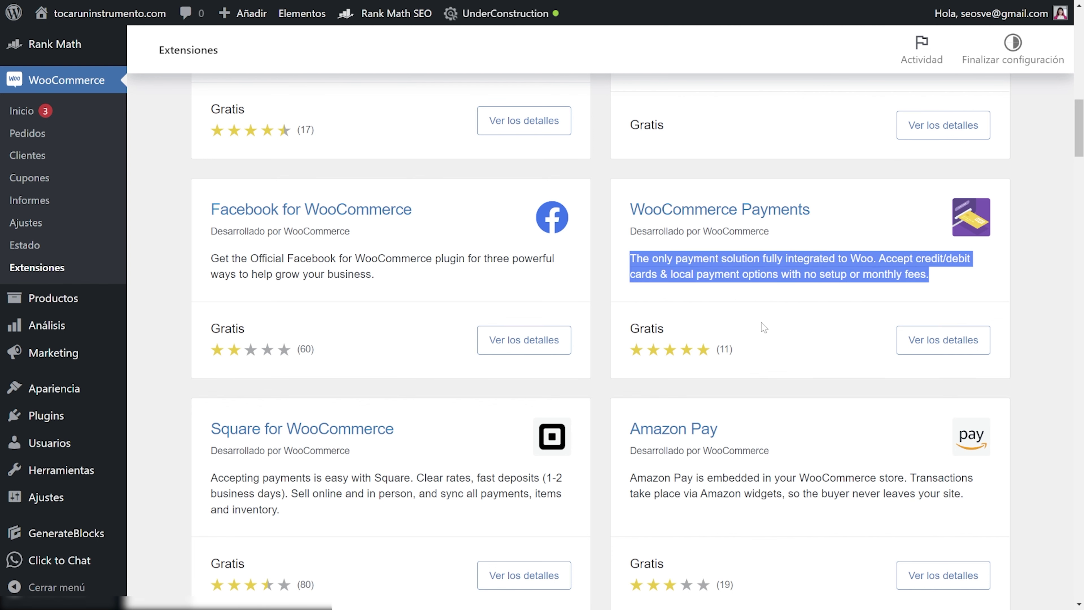
{"action": "scroll", "coordinate": [745, 339], "scroll_direction": "down", "scroll_amount": 5}
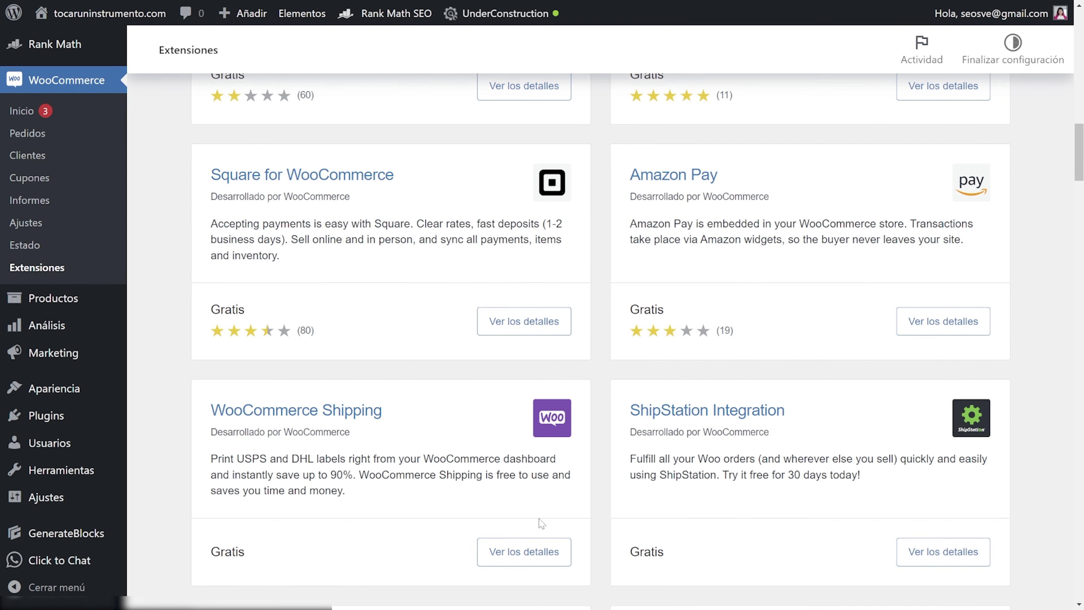
{"action": "scroll", "coordinate": [584, 265], "scroll_direction": "down", "scroll_amount": 7}
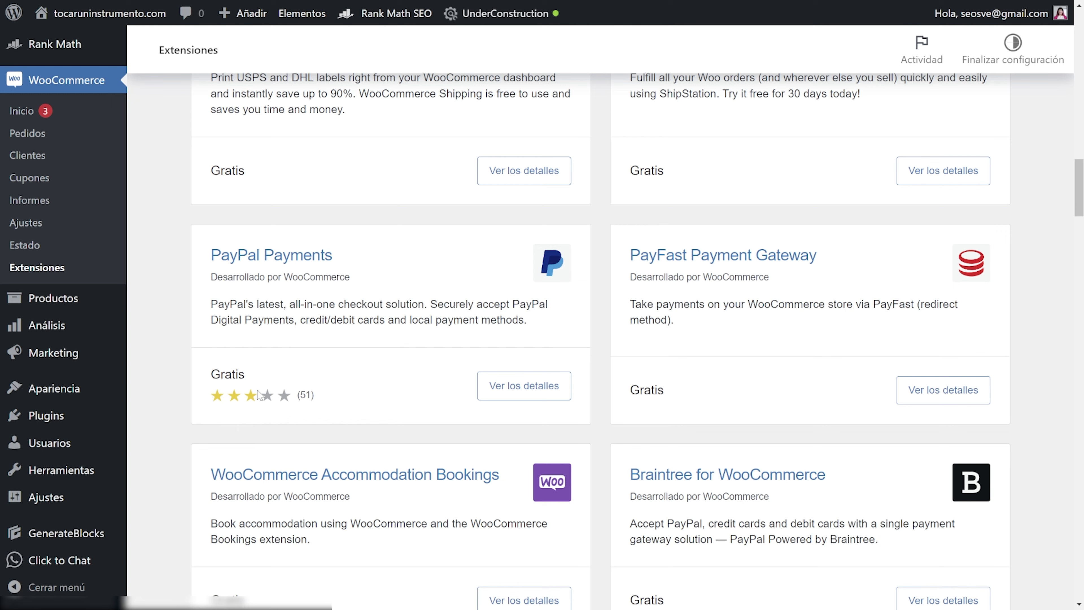
{"action": "scroll", "coordinate": [623, 442], "scroll_direction": "down", "scroll_amount": 7}
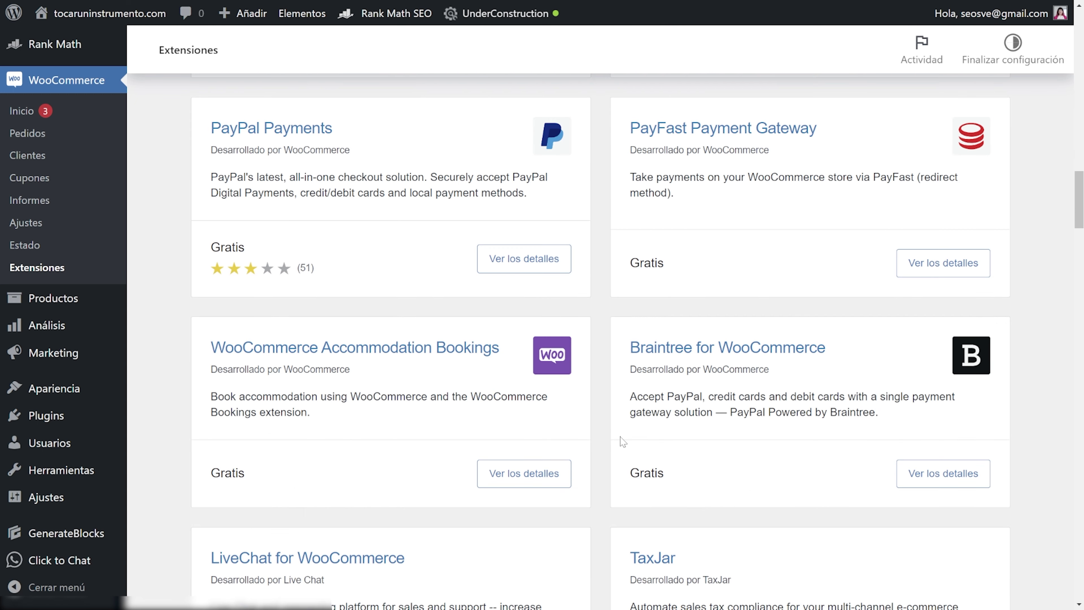
{"action": "scroll", "coordinate": [621, 442], "scroll_direction": "down", "scroll_amount": 9}
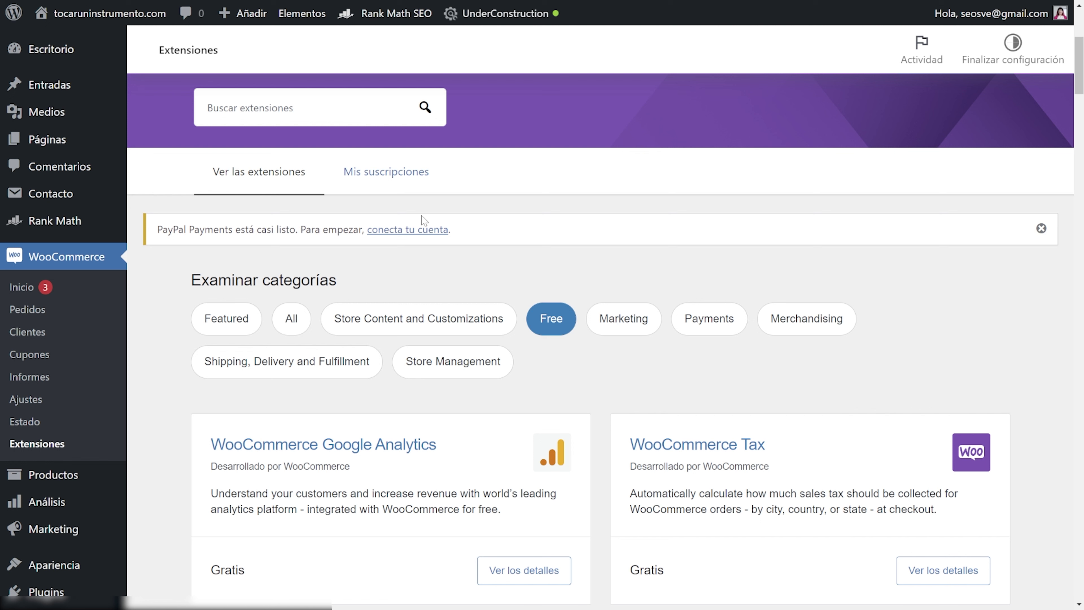
- Show the Shipping, Delivery and Fulfillment extensions and examine the shipping methods, including Table Rate Shipping
{"action": "left_click", "coordinate": [249, 378]}
{"action": "scroll", "coordinate": [300, 308], "scroll_direction": "down", "scroll_amount": 5}
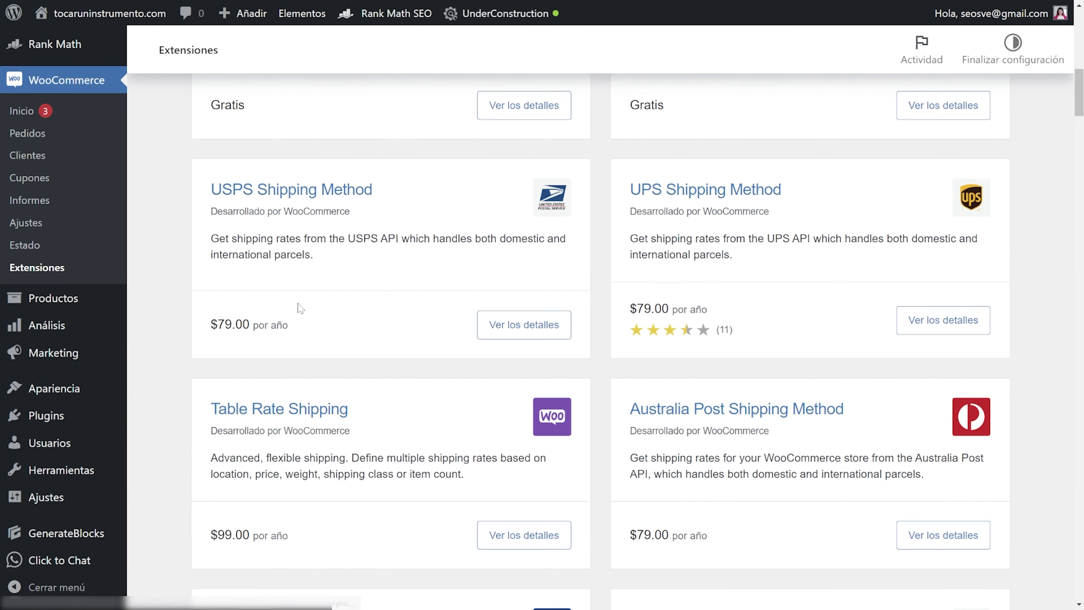
{"action": "scroll", "coordinate": [300, 307], "scroll_direction": "down", "scroll_amount": 3}
{"action": "triple_click", "coordinate": [279, 282]}
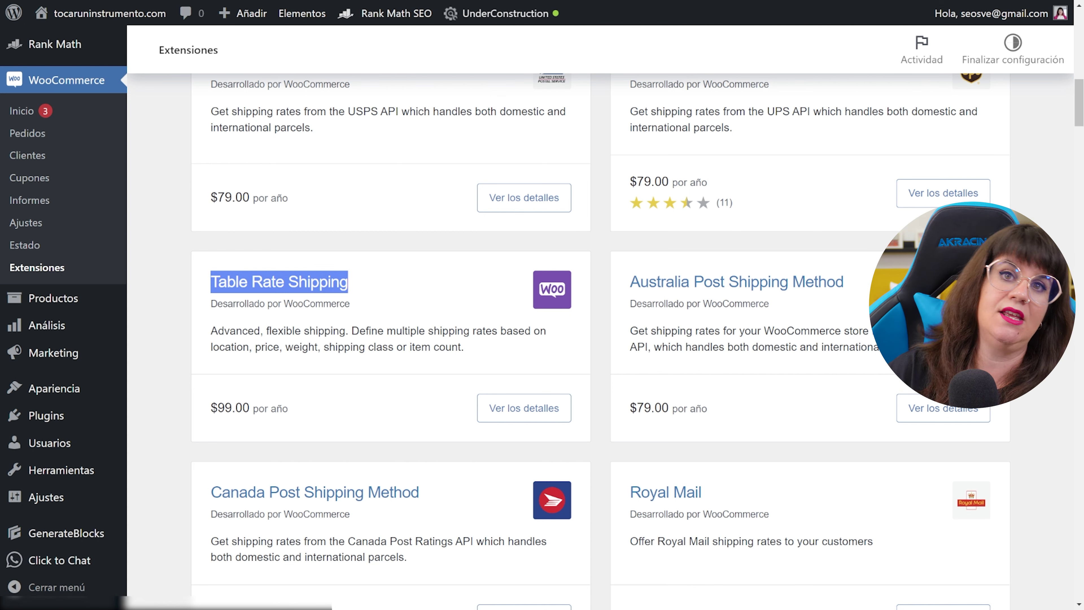
{"action": "scroll", "coordinate": [496, 426], "scroll_direction": "up", "scroll_amount": 10}
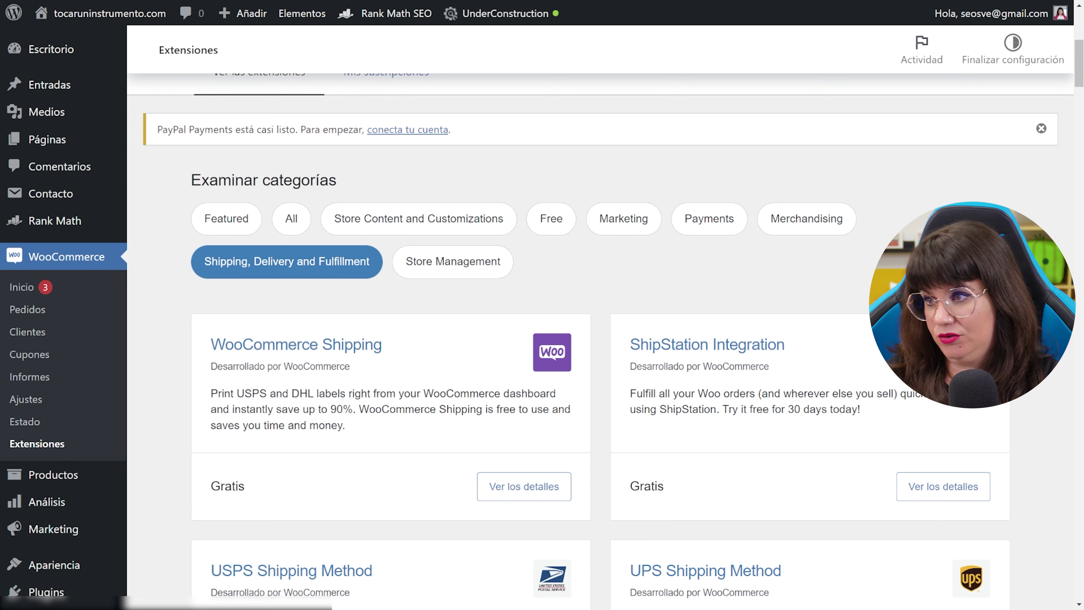
{"action": "scroll", "coordinate": [632, 583], "scroll_direction": "down", "scroll_amount": 10}
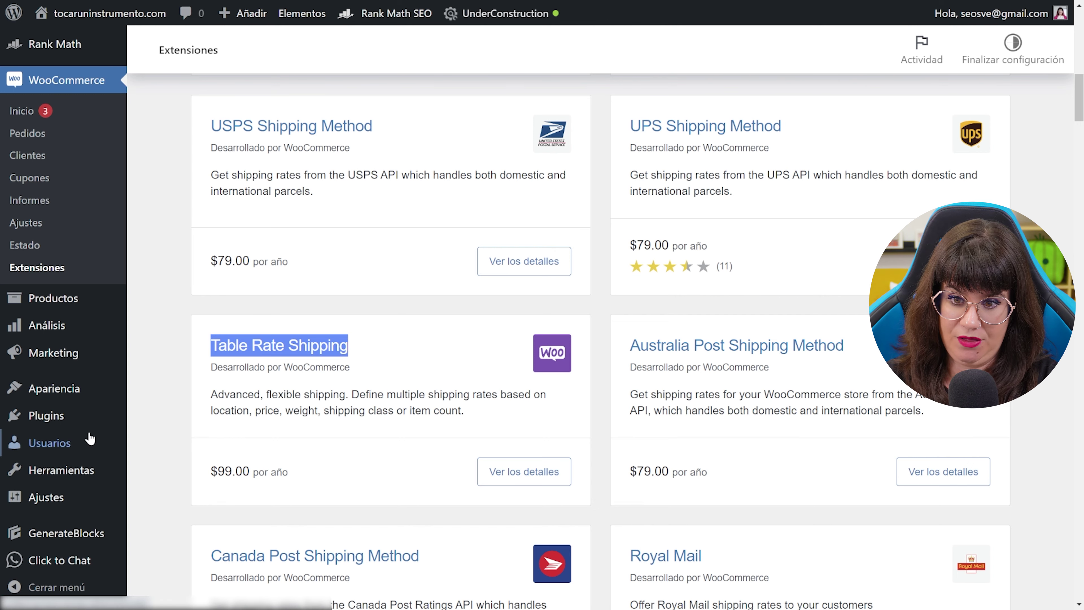
- Search the site's new plugin installer for "envios woocommerce"
{"action": "left_click", "coordinate": [82, 425]}
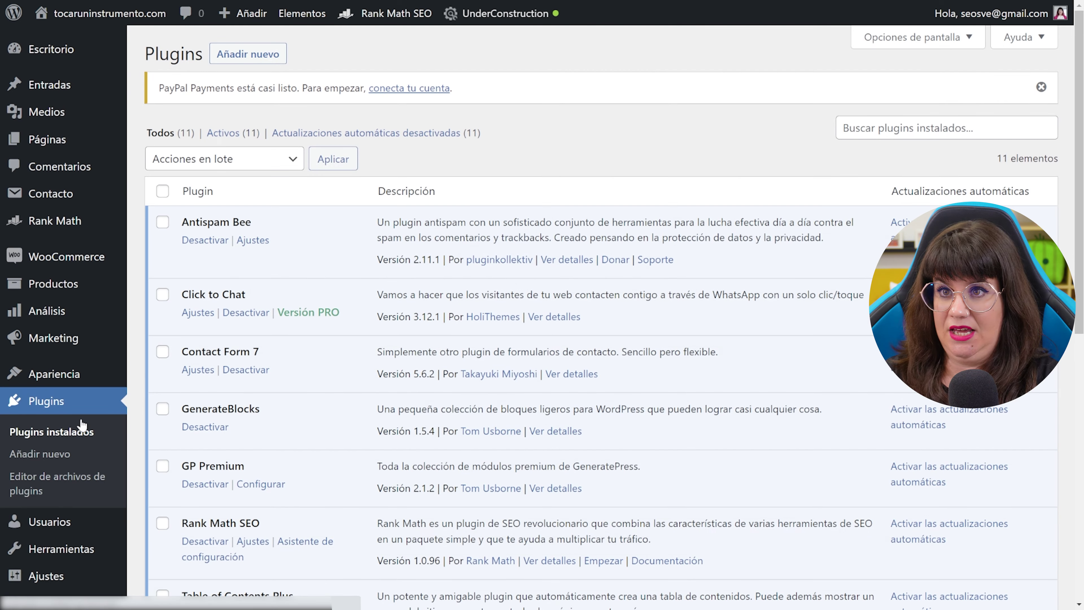
{"action": "left_click", "coordinate": [248, 54]}
{"action": "left_click", "coordinate": [905, 137]}
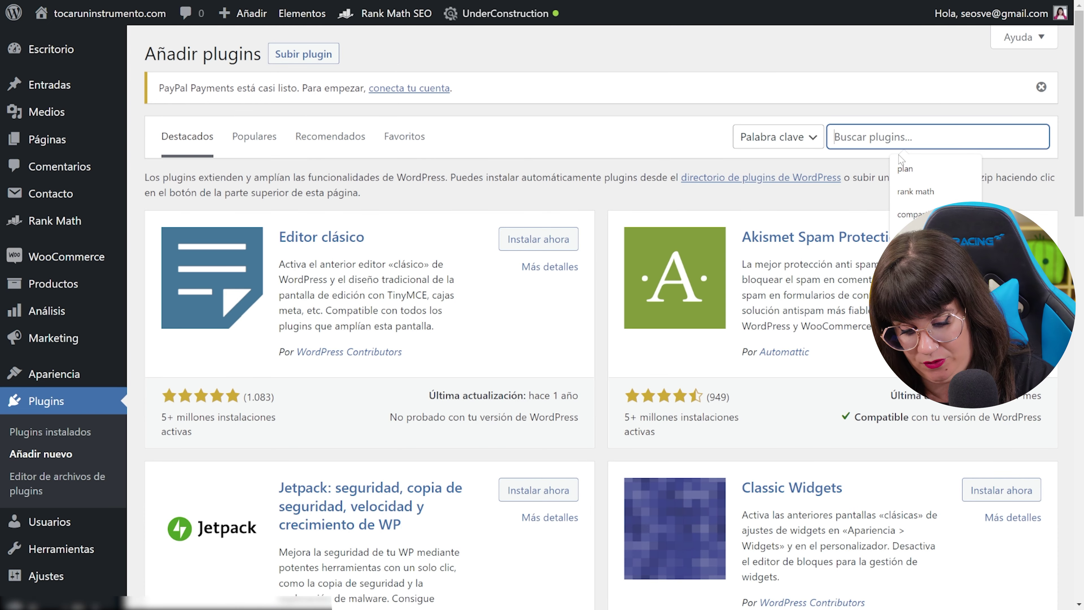
{"action": "type", "text": "envios woocommerce"}
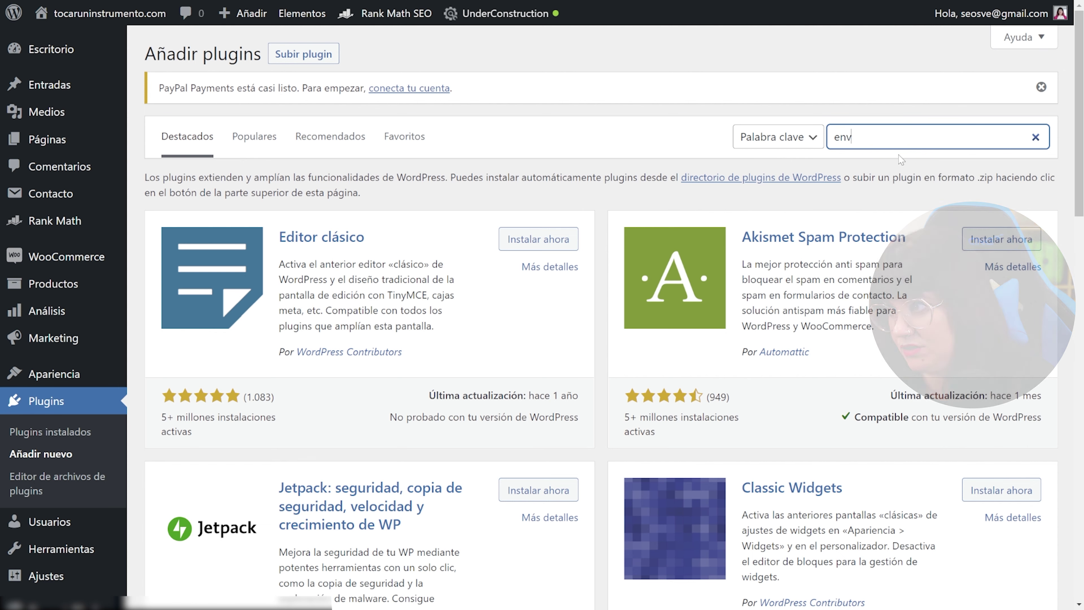
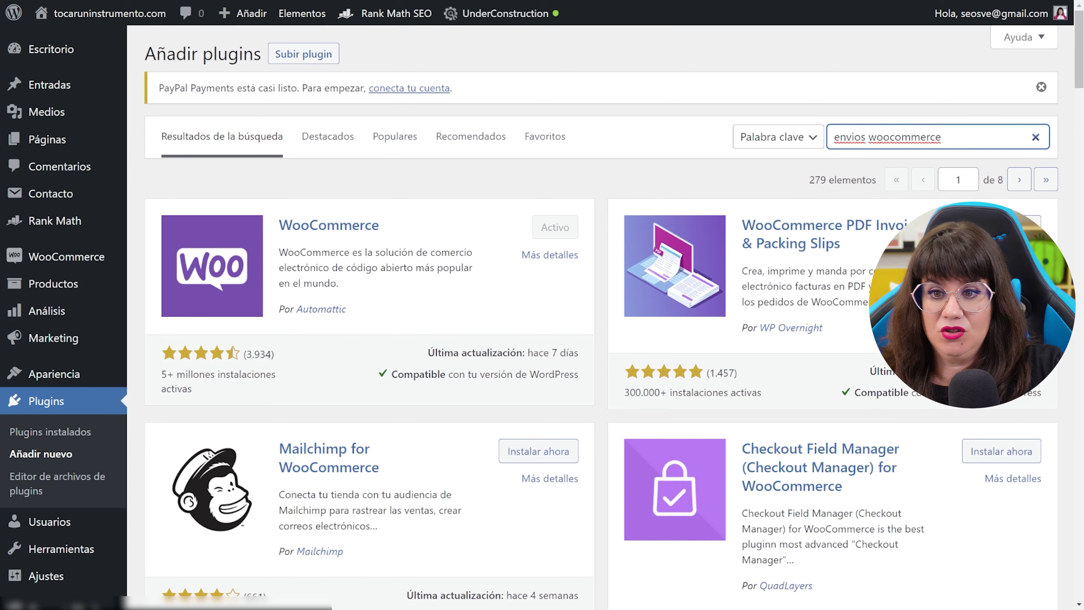
- Open the Análisis summary and look over the store's Rendimiento and Gráficos sections
{"action": "mouse_move", "coordinate": [85, 268]}
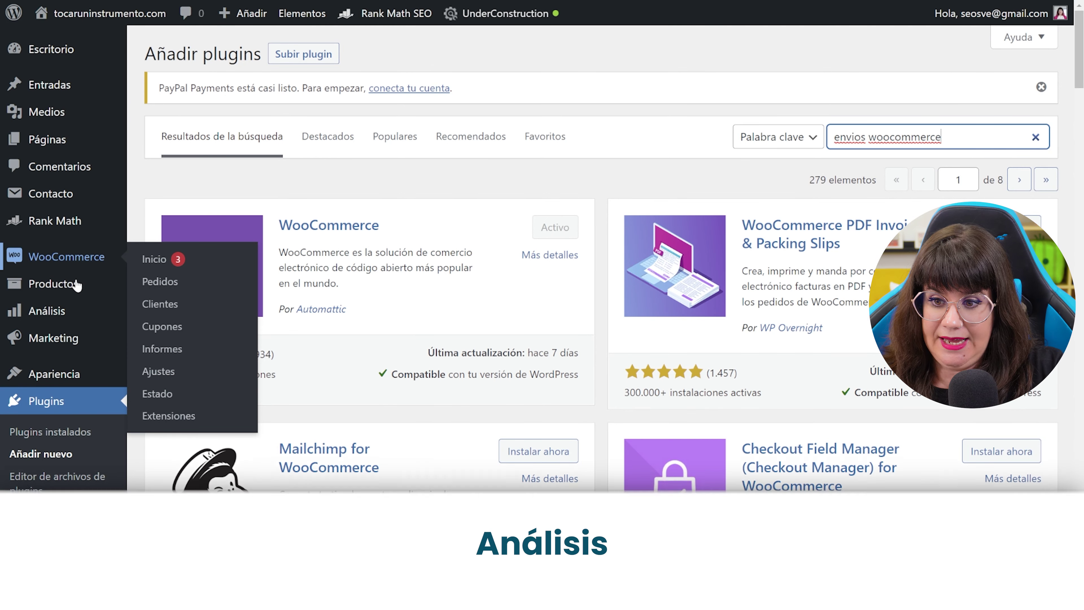
{"action": "left_click", "coordinate": [57, 312]}
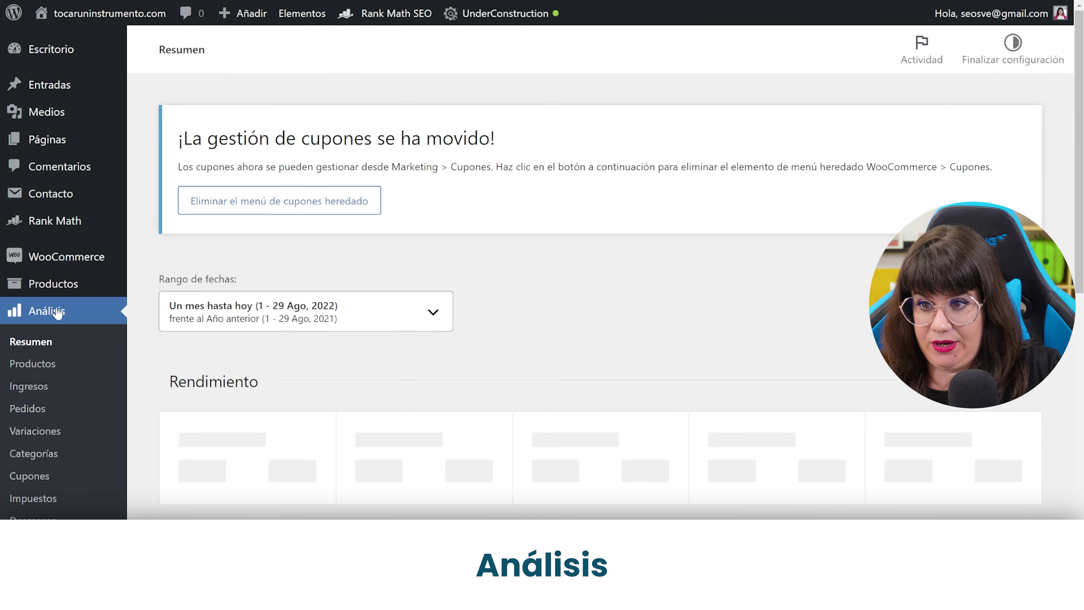
{"action": "scroll", "coordinate": [197, 380], "scroll_direction": "down", "scroll_amount": 3}
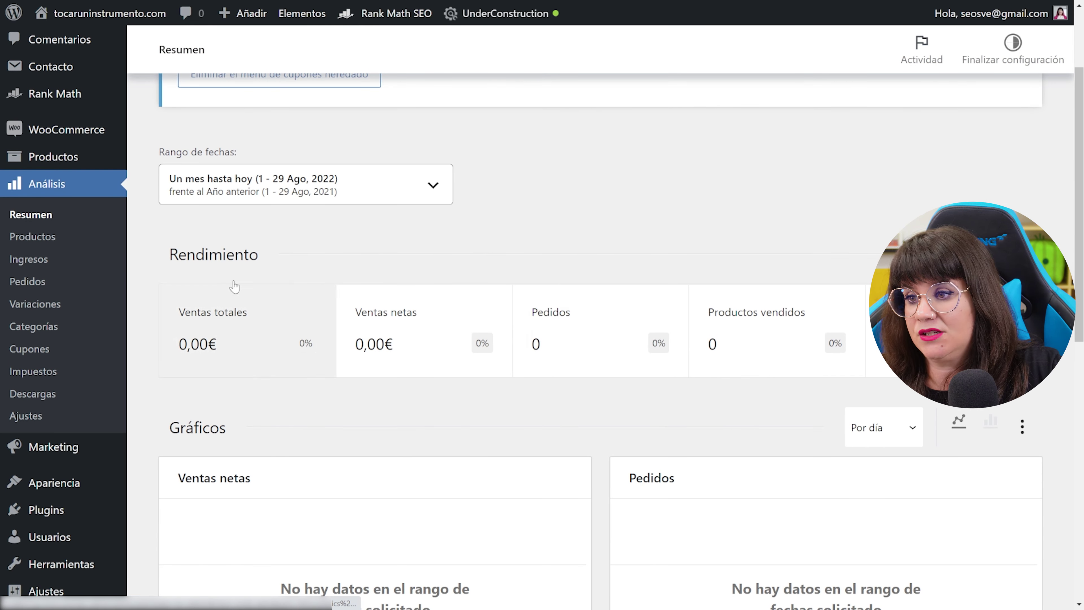
{"action": "scroll", "coordinate": [779, 300], "scroll_direction": "down", "scroll_amount": 3}
{"action": "scroll", "coordinate": [545, 293], "scroll_direction": "up", "scroll_amount": 2}
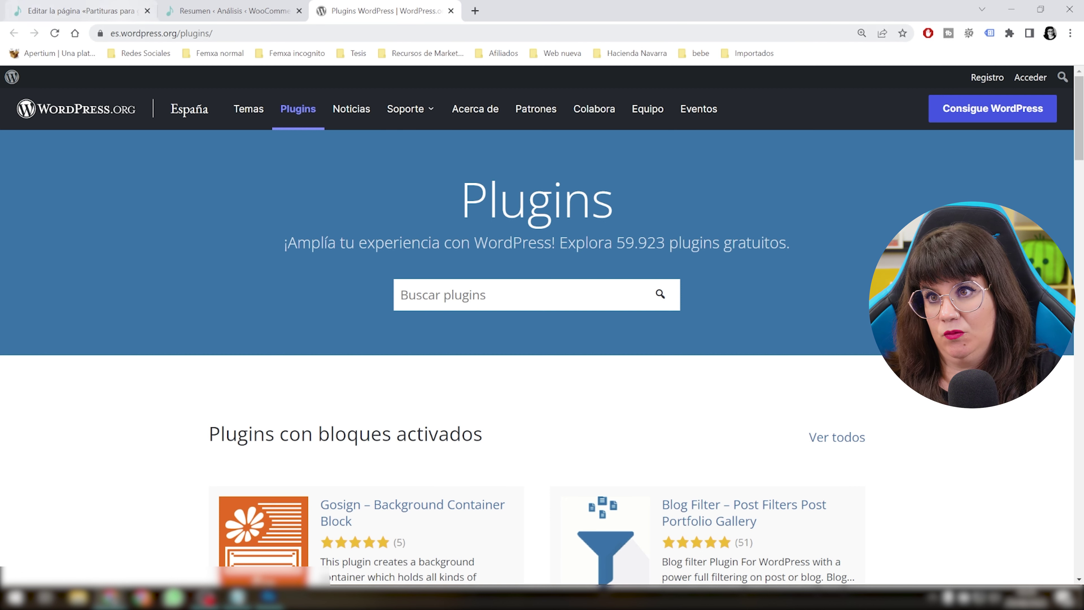
- Search the WordPress.org plugin directory for "envios woocommerce" and look over the results
{"action": "left_click", "coordinate": [482, 294]}
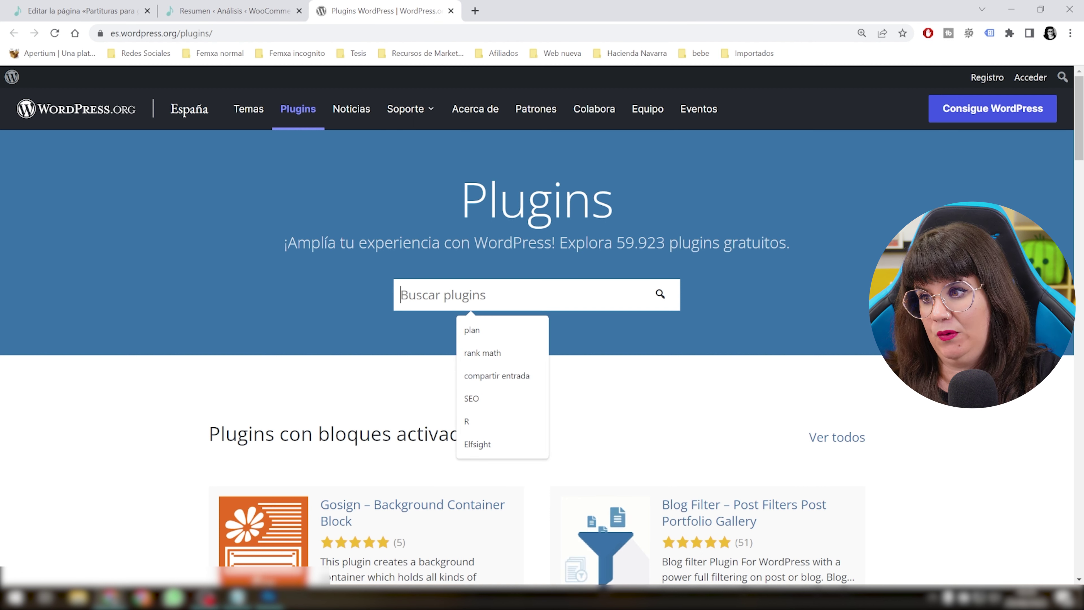
{"action": "type", "text": "envios woocommerce"}
{"action": "key", "text": "Return"}
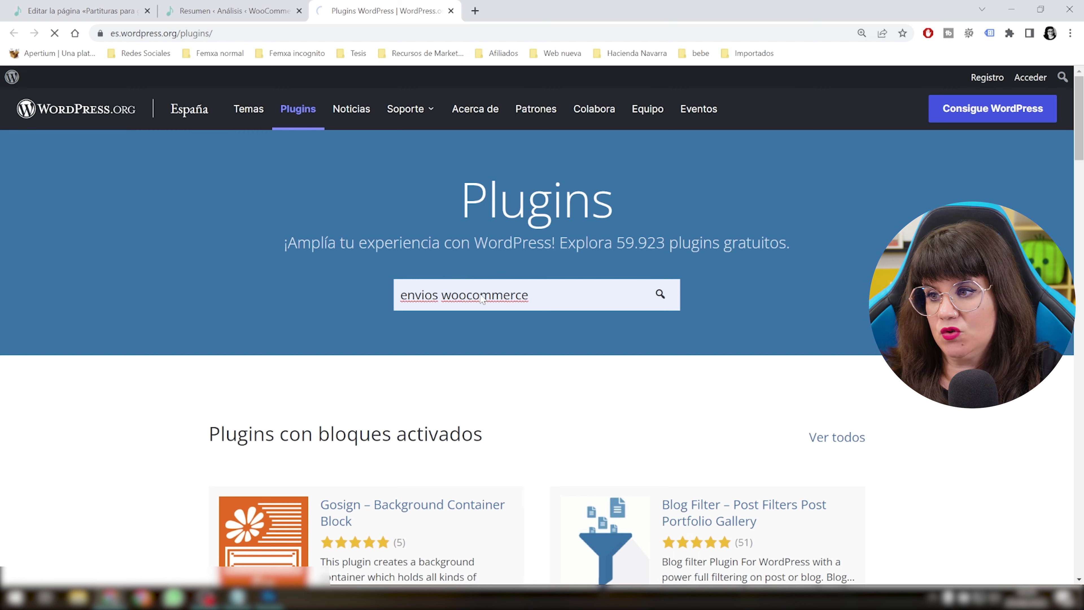
{"action": "scroll", "coordinate": [482, 298], "scroll_direction": "down", "scroll_amount": 4}
{"action": "scroll", "coordinate": [482, 297], "scroll_direction": "down", "scroll_amount": 3}
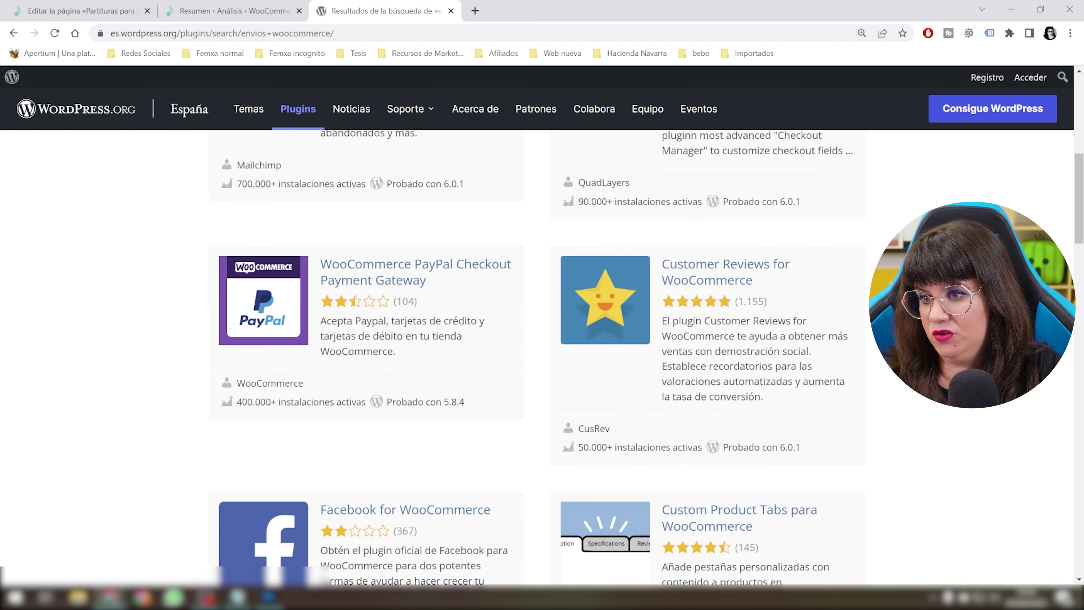
{"action": "scroll", "coordinate": [483, 297], "scroll_direction": "up", "scroll_amount": 10}
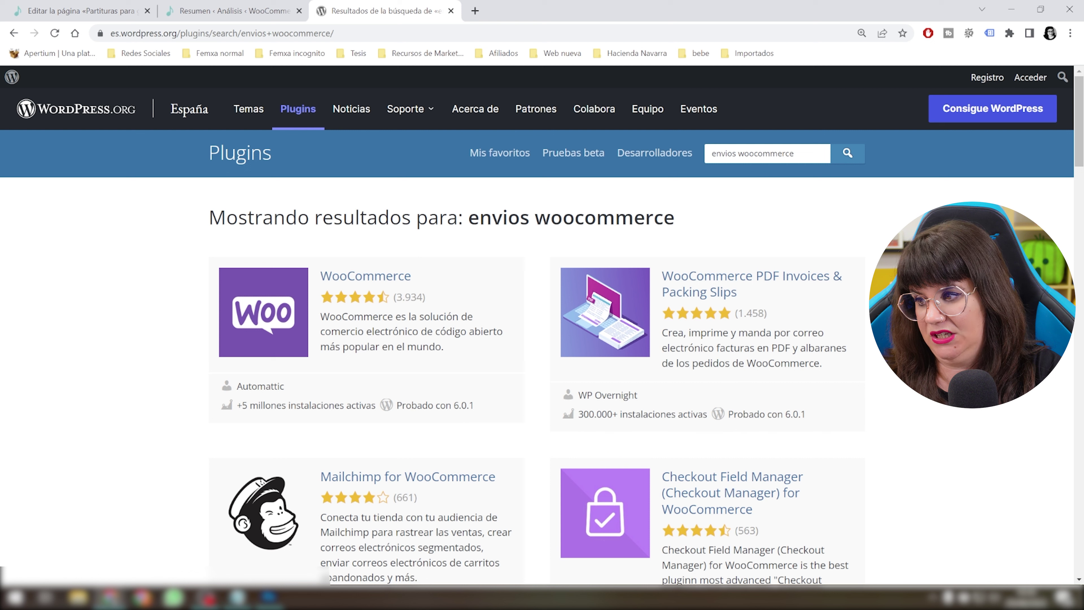
- Check the active installs and rating of WooCommerce PDF Invoices & Packing Slips, and examine its details page for description, last update and compatibility
{"action": "left_click_drag", "start_coordinate": [578, 414], "coordinate": [703, 414]}
{"action": "left_click_drag", "start_coordinate": [768, 317], "coordinate": [698, 320]}
{"action": "left_click", "coordinate": [700, 282]}
{"action": "scroll", "coordinate": [708, 299], "scroll_direction": "down", "scroll_amount": 5}
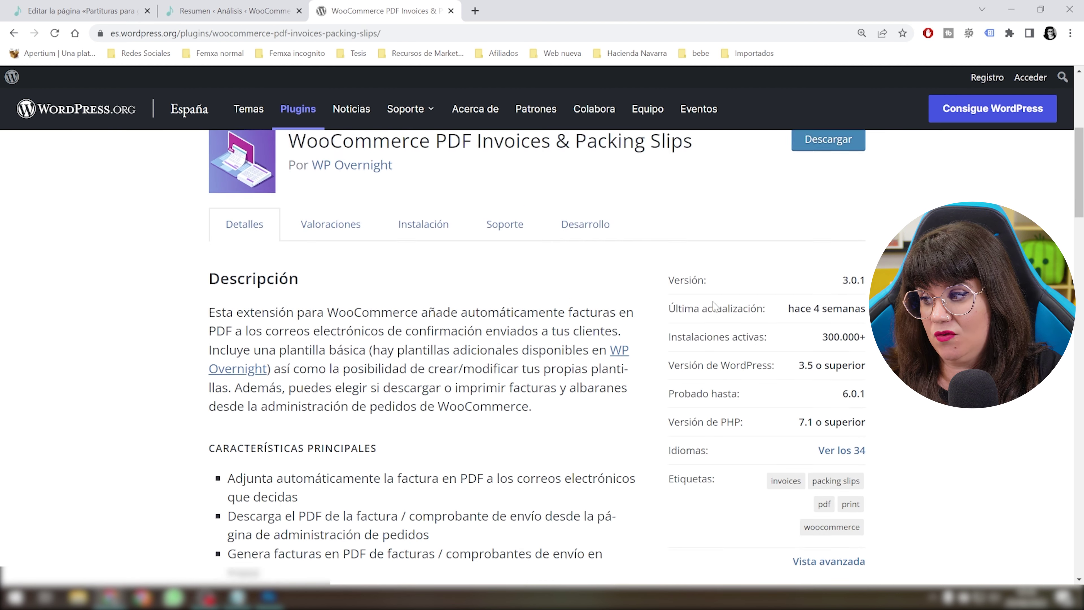
{"action": "scroll", "coordinate": [713, 306], "scroll_direction": "down", "scroll_amount": 3}
{"action": "scroll", "coordinate": [710, 303], "scroll_direction": "up", "scroll_amount": 1}
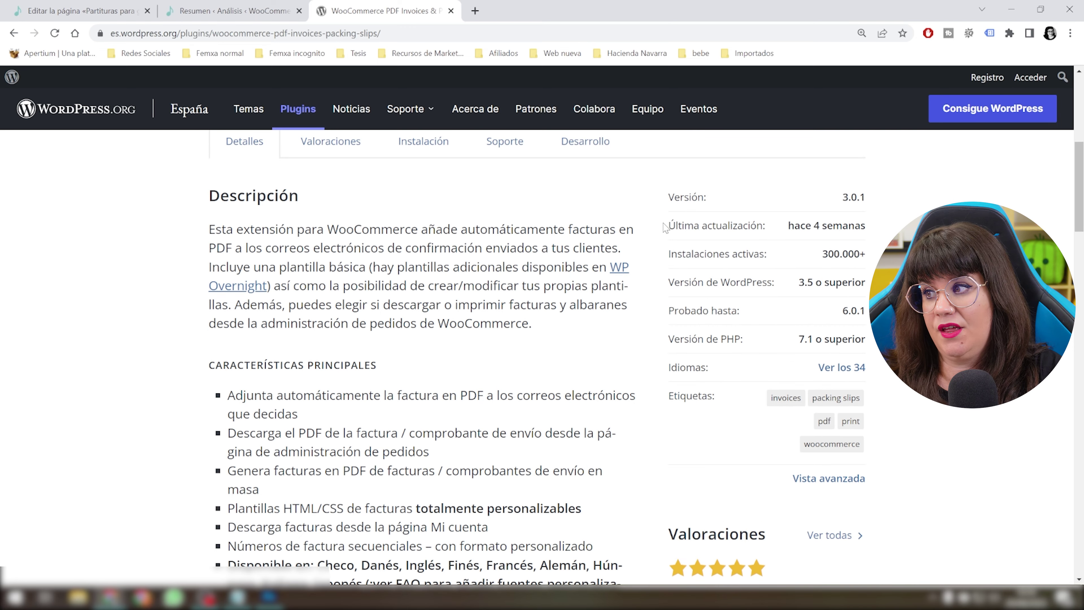
{"action": "left_click_drag", "start_coordinate": [663, 227], "coordinate": [816, 243]}
{"action": "left_click", "coordinate": [816, 242]}
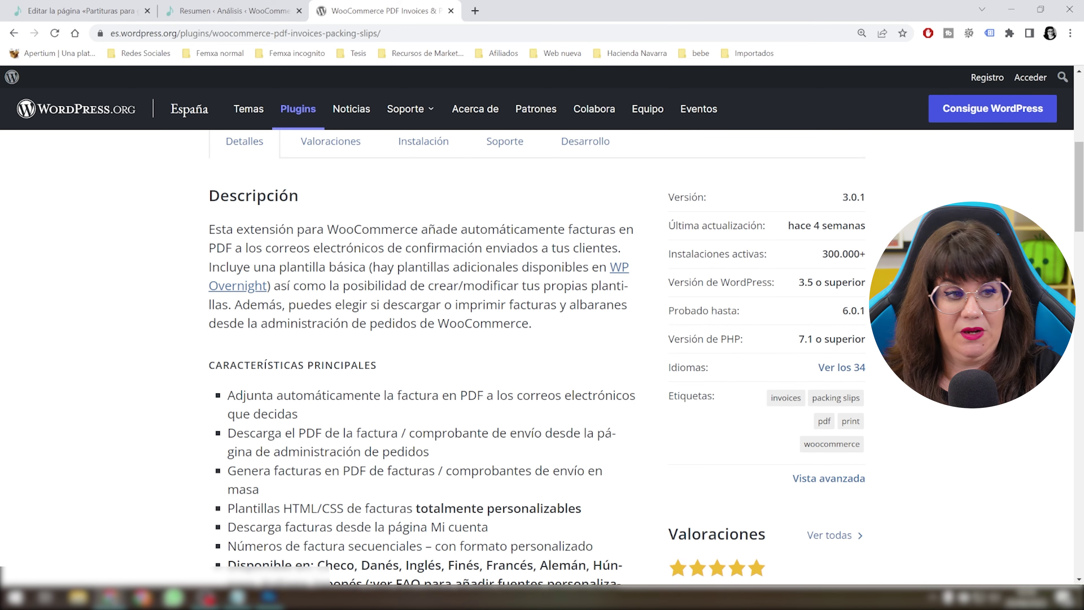
- Open ThemeForest's WooCommerce themes category in a new browser tab
{"action": "left_click", "coordinate": [477, 13]}
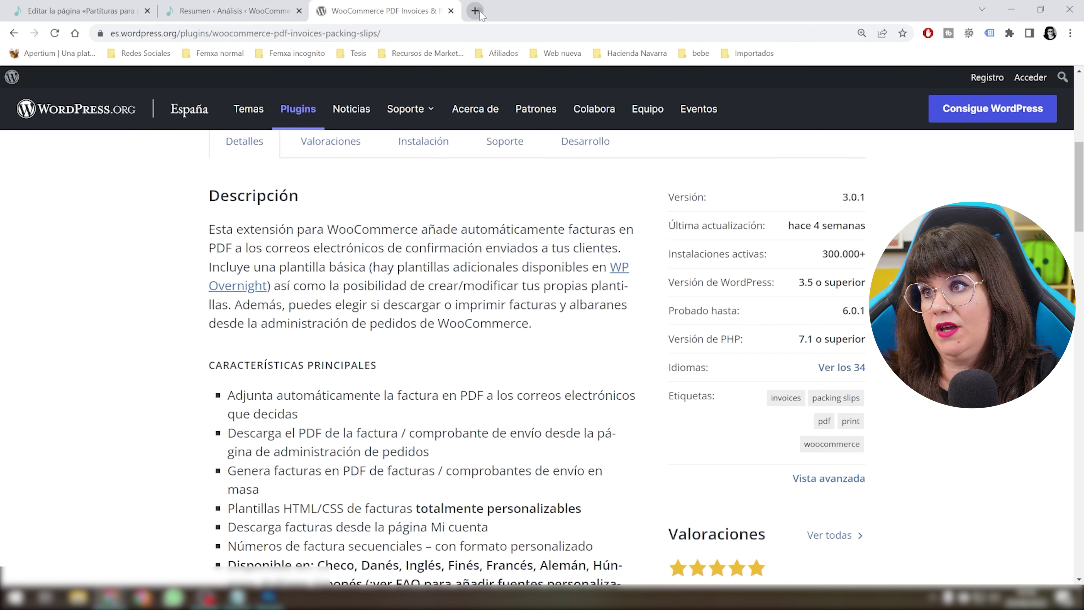
{"action": "type", "text": "https://themeforest.net/category/wordpress/ecommerce/woocommerce?clickid=VID28KSP0xyITSM23oyBG2qwUkDRTfTtE0Y5UU0&iradid=275988&iradtype=ONLINE_TRACKING_LINK&irgwc=1&irmptype=mediapartner&irpid=2710255&sort=sales&utm_campaign=af_impact_radius_2710255&utm_medium=affiliate&utm_source=impact_radius"}
{"action": "key", "text": "Return"}
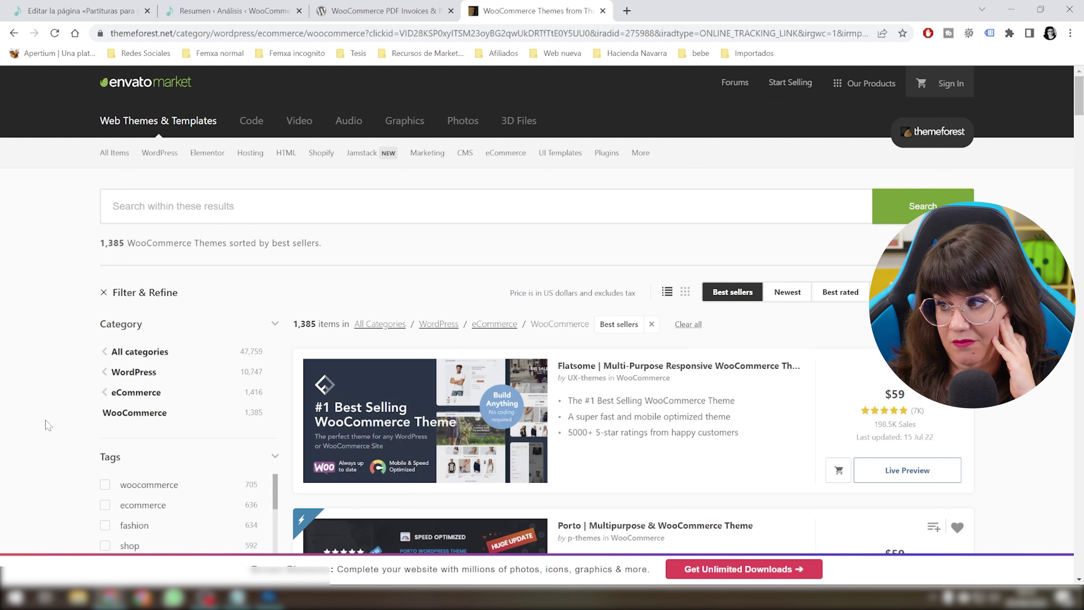
- Browse ThemeForest's best-selling WooCommerce themes, looking over their features, prices, ratings and last updates
{"action": "scroll", "coordinate": [48, 424], "scroll_direction": "down", "scroll_amount": 3}
{"action": "scroll", "coordinate": [51, 429], "scroll_direction": "down", "scroll_amount": 15}
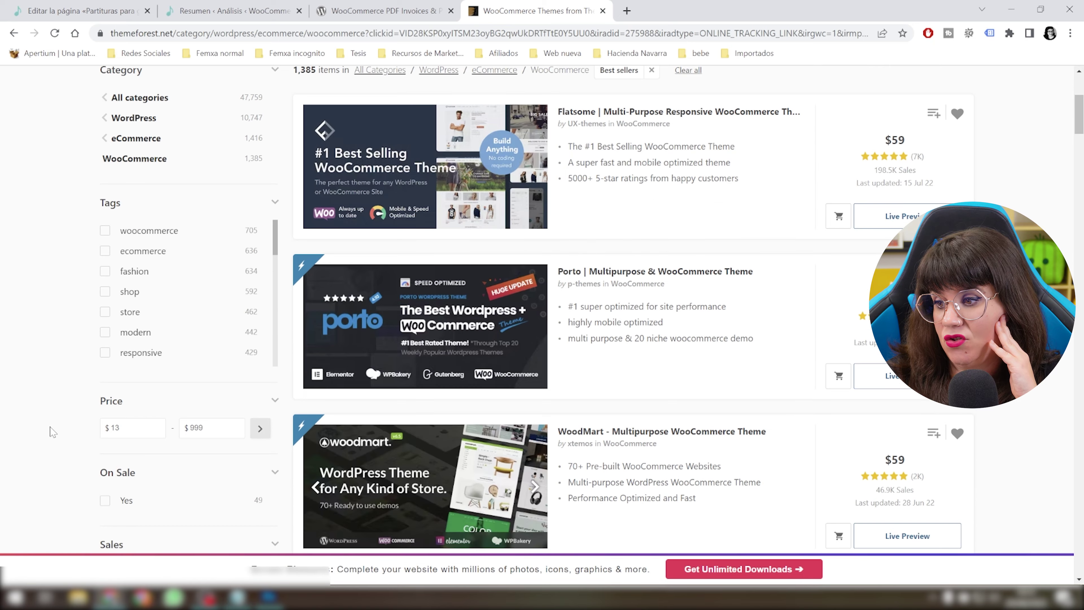
{"action": "scroll", "coordinate": [48, 431], "scroll_direction": "down", "scroll_amount": 11}
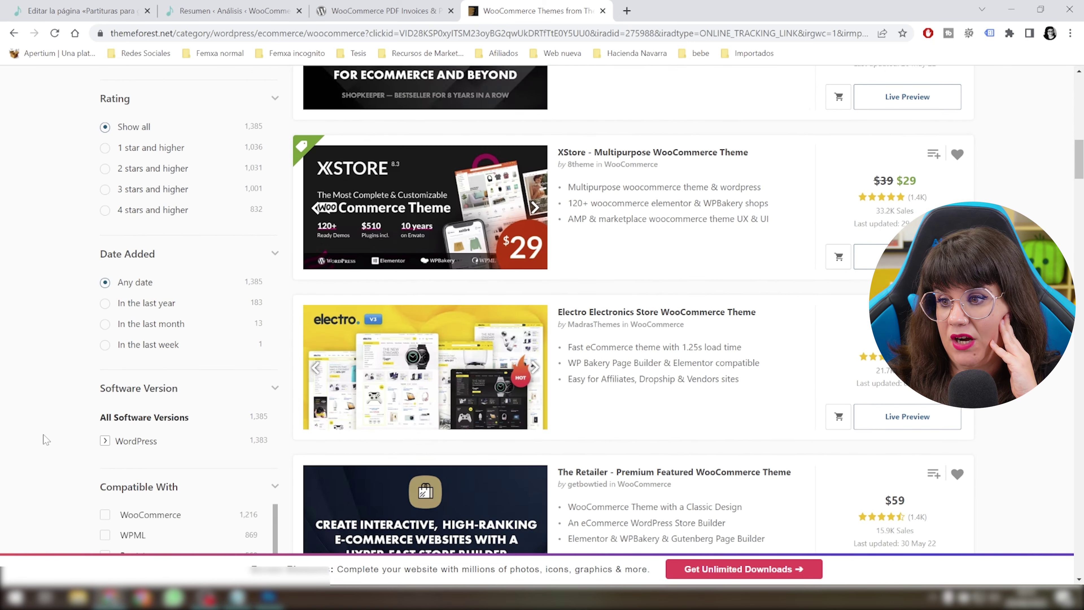
{"action": "scroll", "coordinate": [38, 440], "scroll_direction": "down", "scroll_amount": 15}
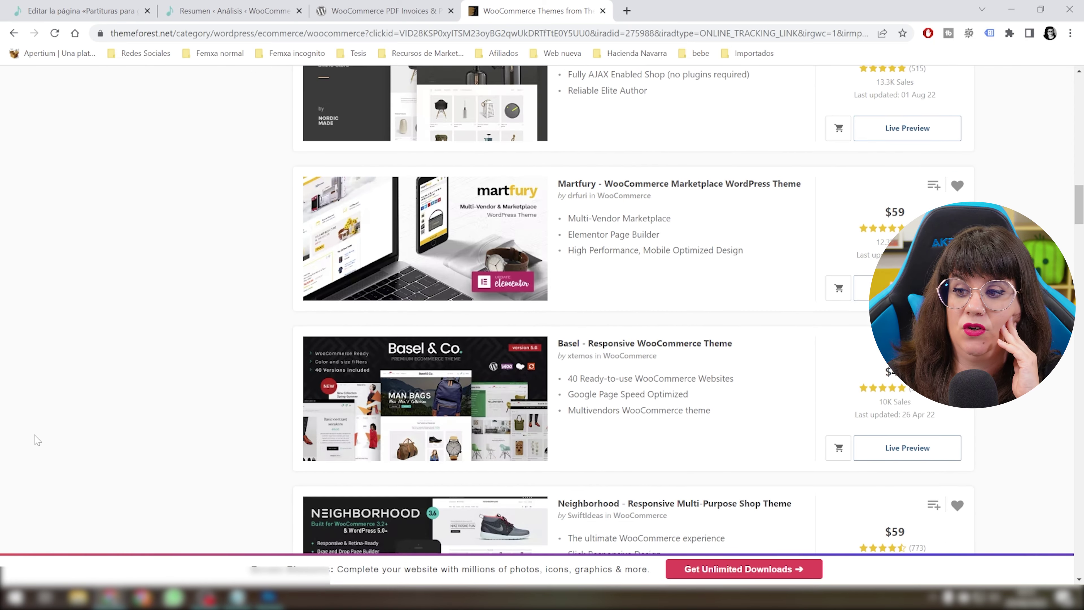
{"action": "scroll", "coordinate": [37, 440], "scroll_direction": "up", "scroll_amount": 4}
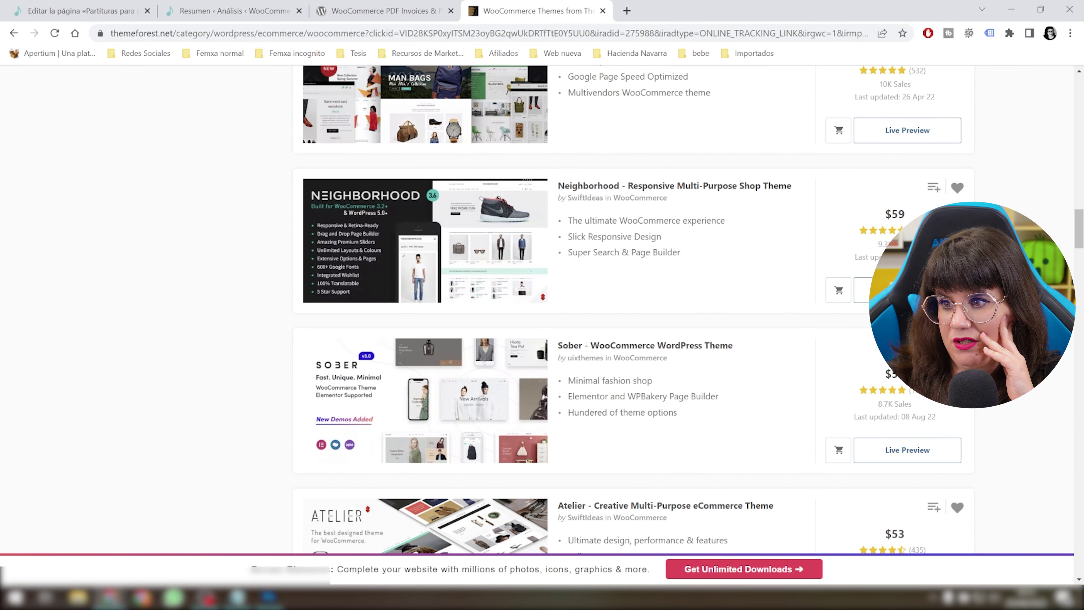
{"action": "scroll", "coordinate": [291, 422], "scroll_direction": "down", "scroll_amount": 16}
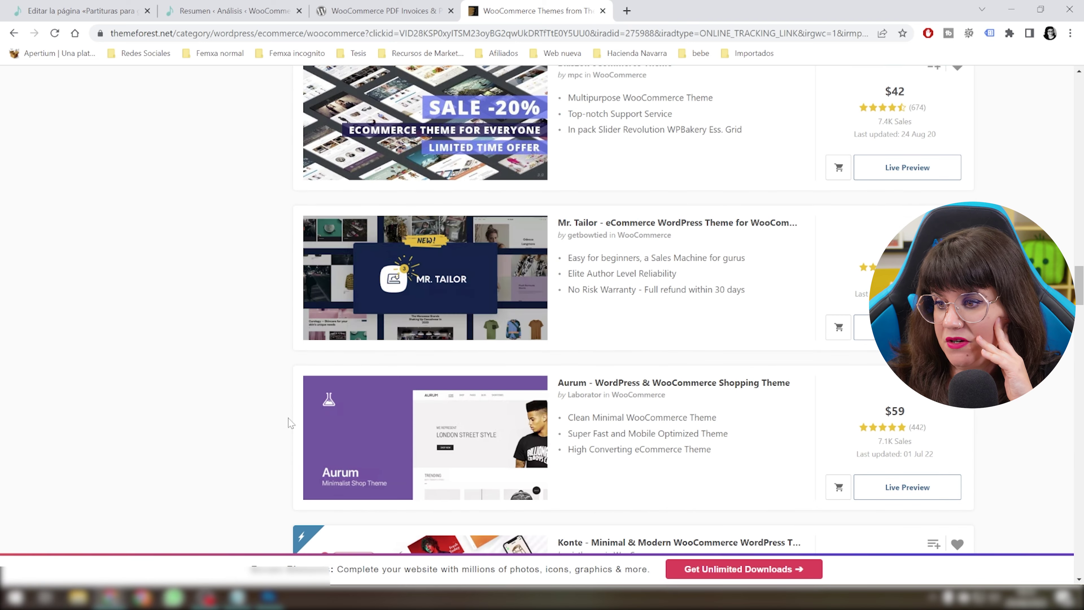
{"action": "scroll", "coordinate": [290, 423], "scroll_direction": "down", "scroll_amount": 4}
{"action": "scroll", "coordinate": [290, 423], "scroll_direction": "down", "scroll_amount": 13}
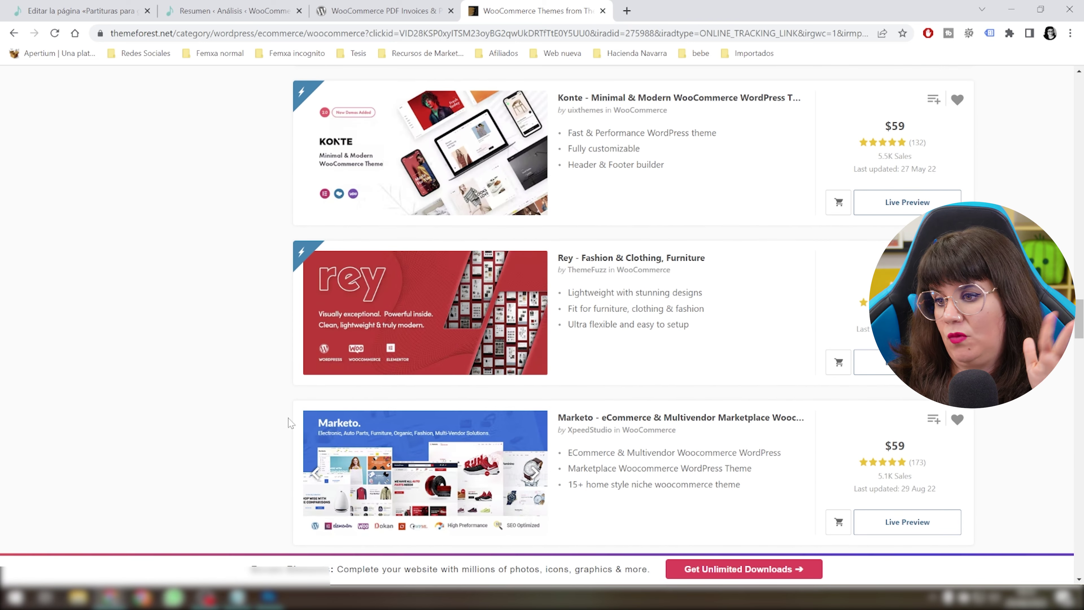
- Look through Rank Math's modules on the site's dashboard and read the WooCommerce module's description
{"action": "scroll", "coordinate": [270, 414], "scroll_direction": "down", "scroll_amount": 3}
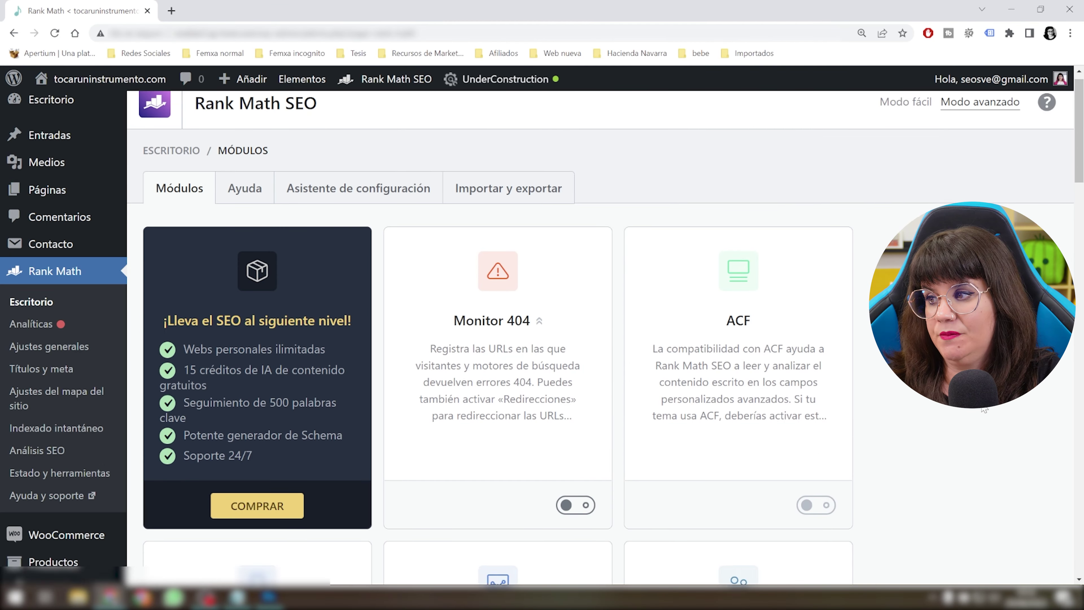
{"action": "scroll", "coordinate": [984, 409], "scroll_direction": "down", "scroll_amount": 10}
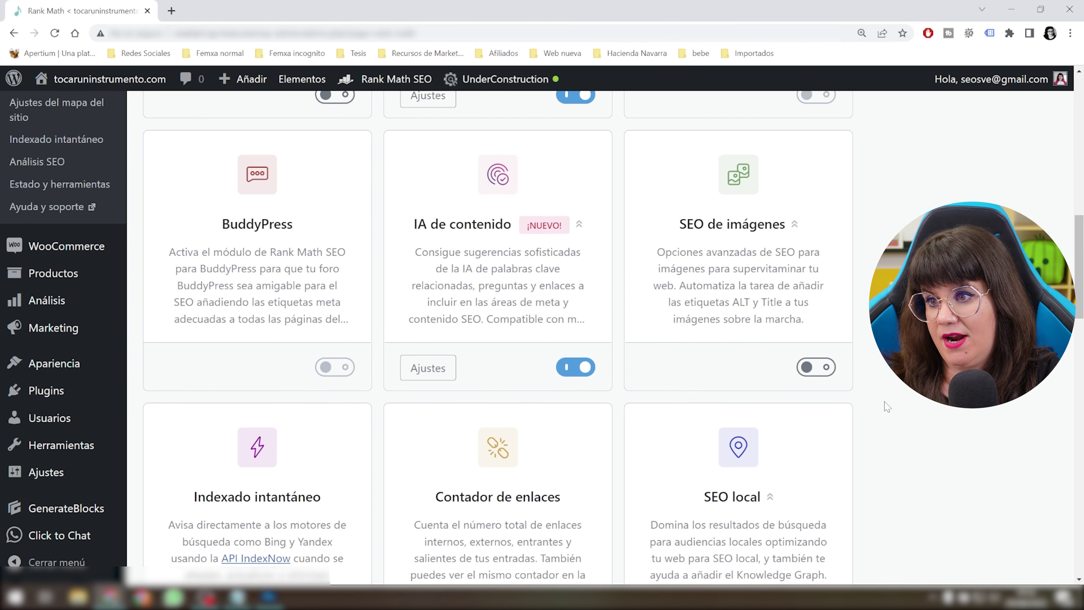
{"action": "scroll", "coordinate": [866, 407], "scroll_direction": "down", "scroll_amount": 10}
{"action": "scroll", "coordinate": [743, 406], "scroll_direction": "down", "scroll_amount": 2}
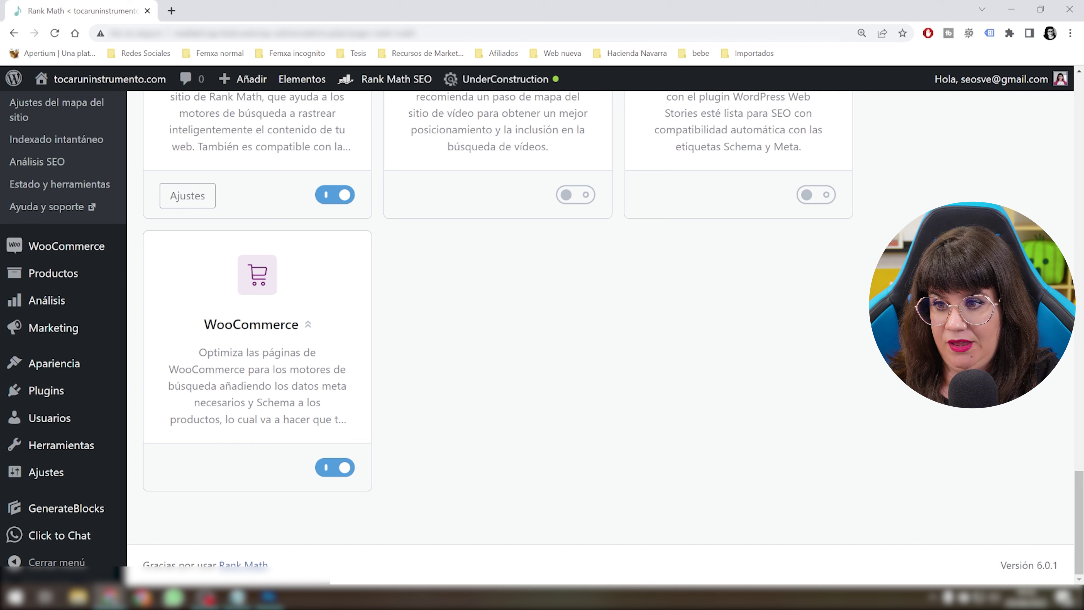
{"action": "left_click_drag", "start_coordinate": [199, 352], "coordinate": [358, 425]}
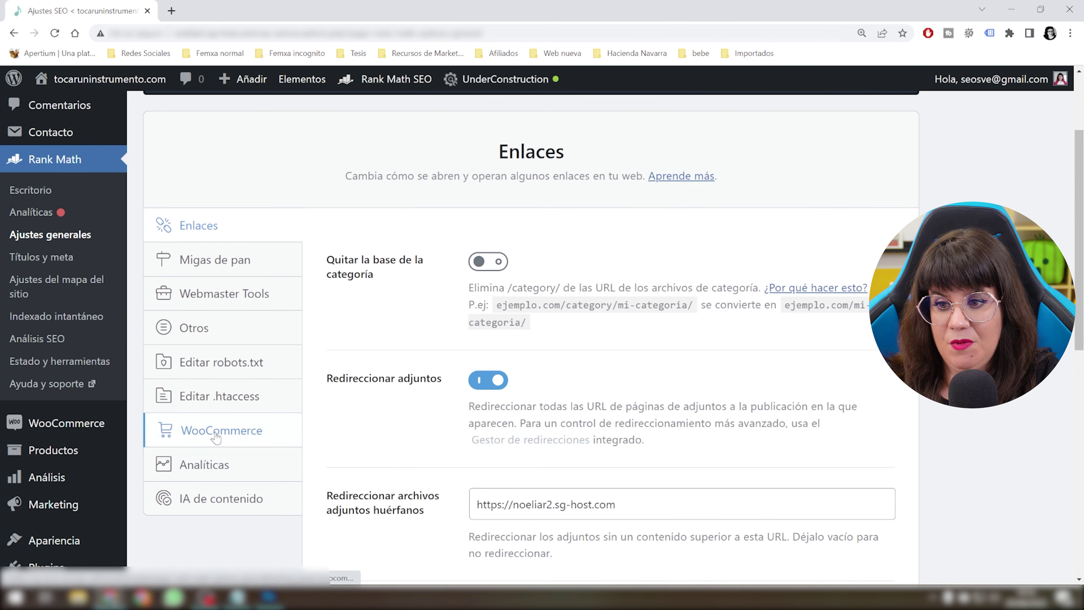
- Open the WooCommerce section of Rank Math's general settings and examine the options for removing product base, category base and parent slugs
{"action": "left_click", "coordinate": [229, 435]}
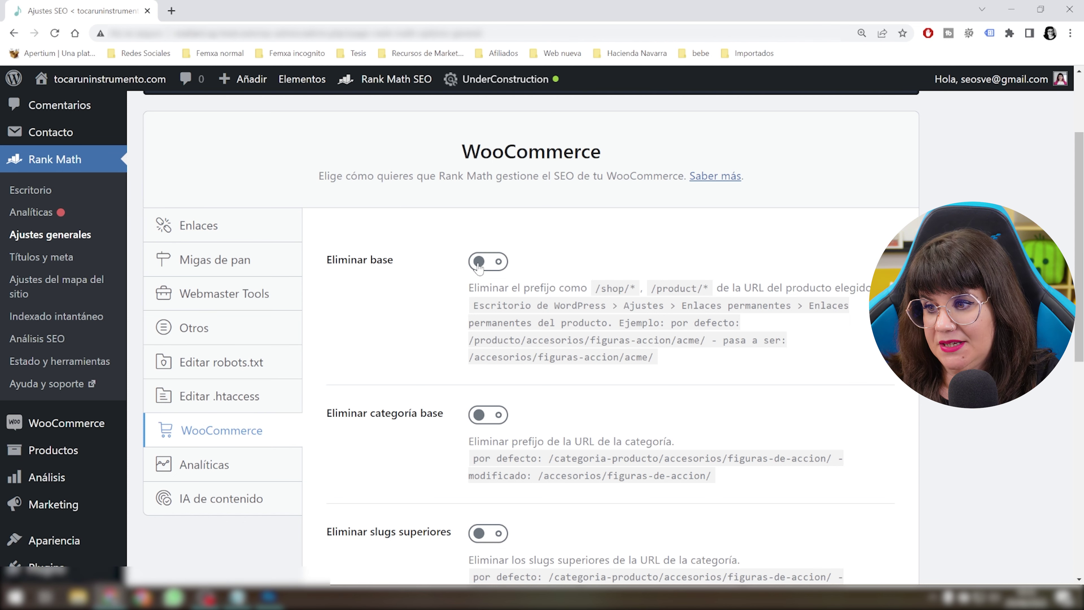
{"action": "scroll", "coordinate": [478, 267], "scroll_direction": "down", "scroll_amount": 3}
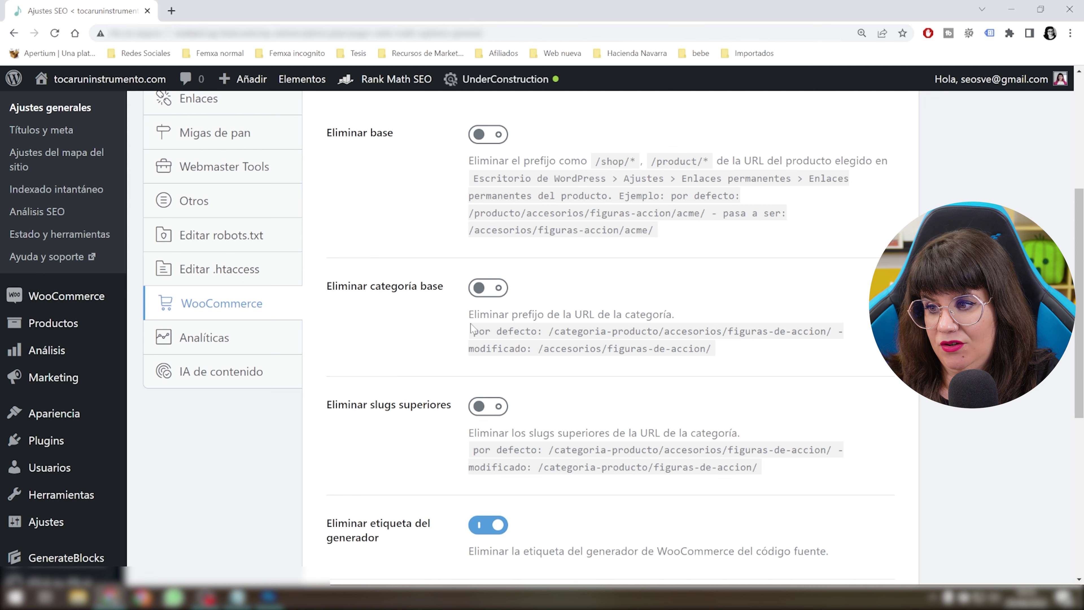
{"action": "scroll", "coordinate": [471, 328], "scroll_direction": "down", "scroll_amount": 4}
{"action": "scroll", "coordinate": [471, 239], "scroll_direction": "up", "scroll_amount": 7}
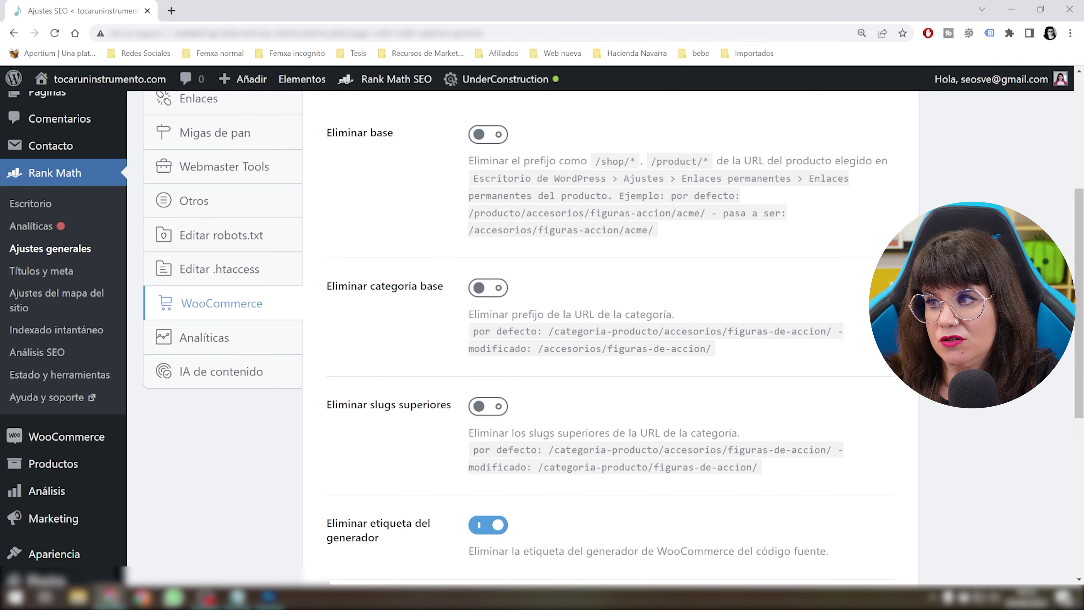
{"action": "scroll", "coordinate": [529, 276], "scroll_direction": "down", "scroll_amount": 3}
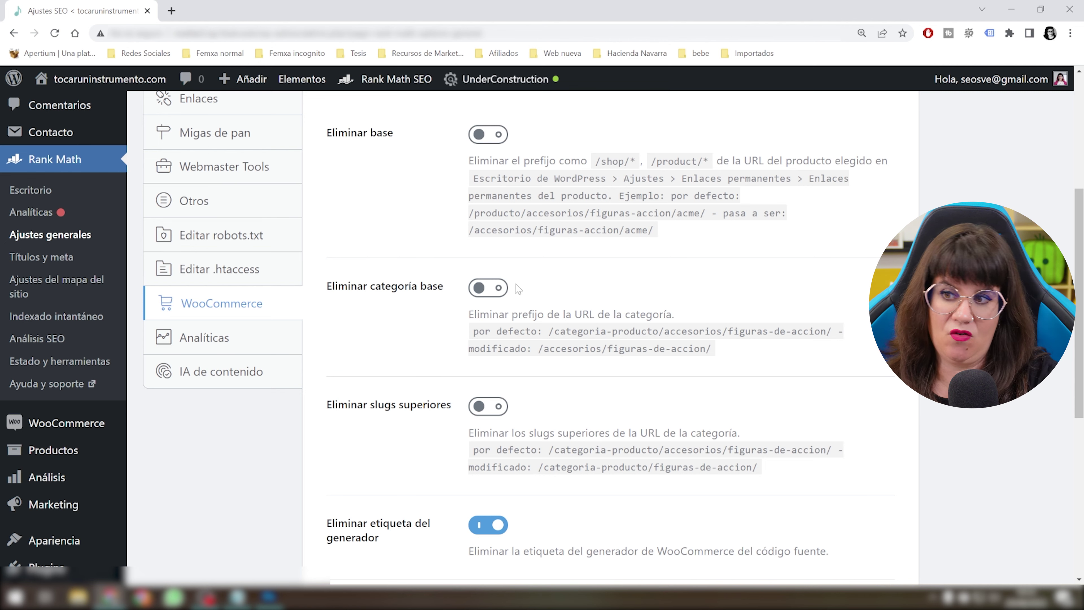
- Review the generator tag and shop archive Schema removal options, and check the choices offered for Marca
{"action": "scroll", "coordinate": [514, 291], "scroll_direction": "down", "scroll_amount": 5}
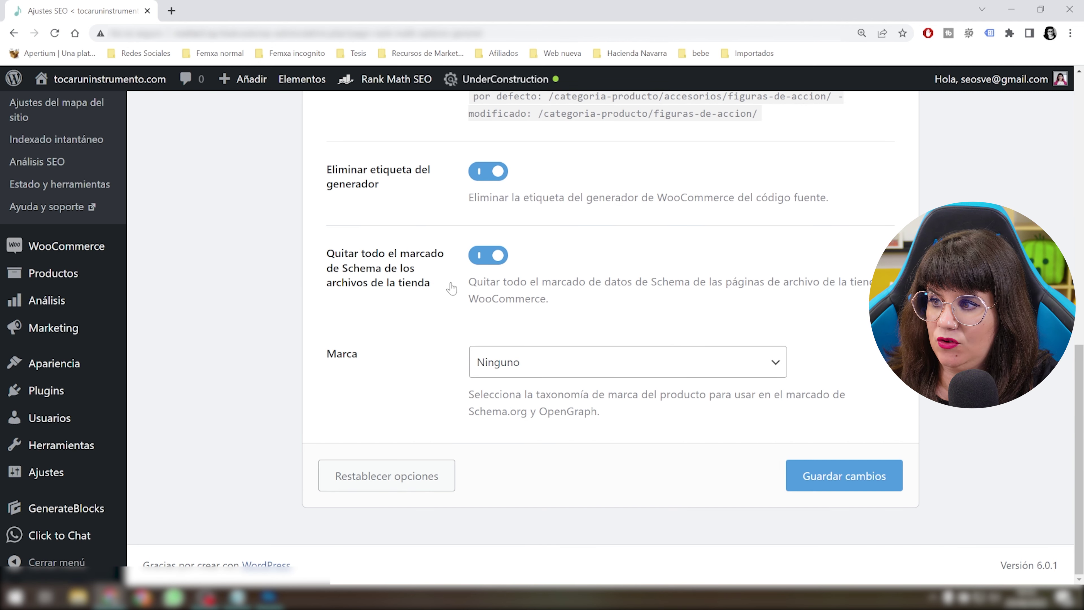
{"action": "left_click_drag", "start_coordinate": [469, 282], "coordinate": [731, 283]}
{"action": "left_click", "coordinate": [508, 364]}
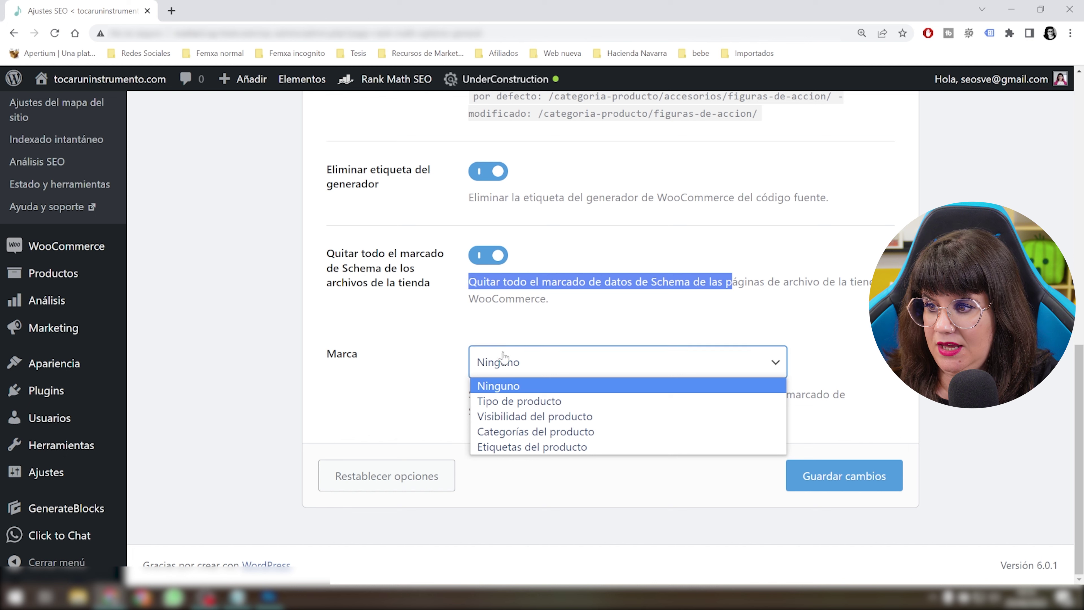
{"action": "left_click", "coordinate": [410, 393]}
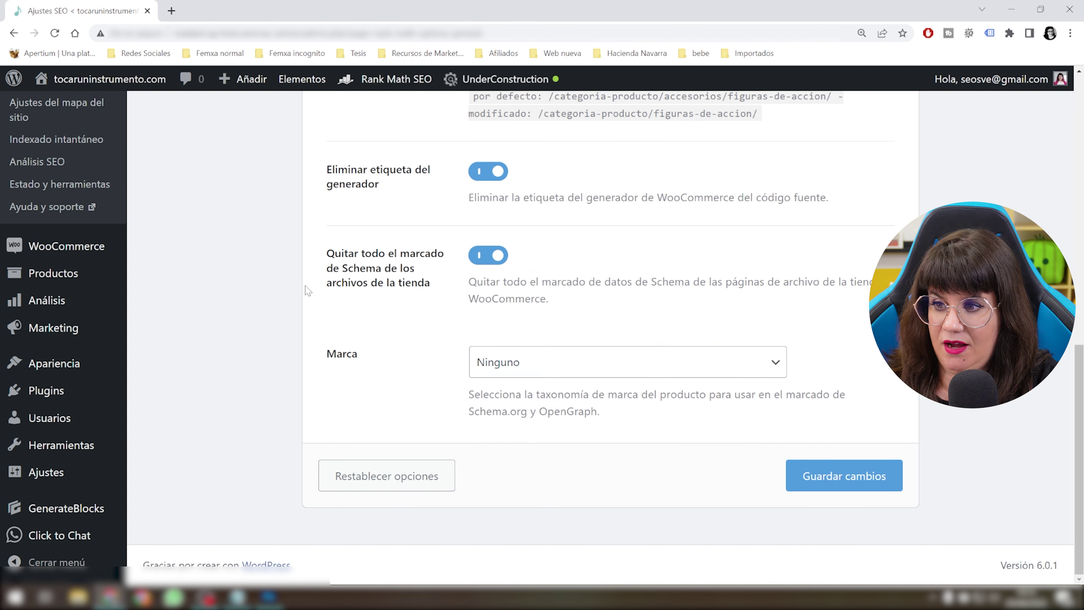
{"action": "scroll", "coordinate": [321, 352], "scroll_direction": "up", "scroll_amount": 10}
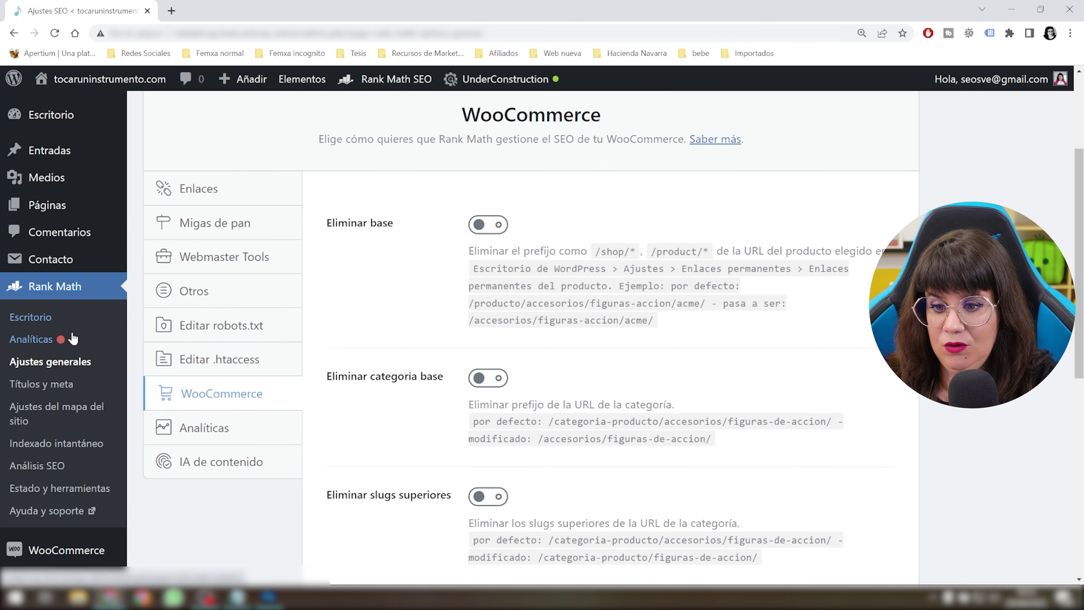
- Open the product Partitura de "El bolero de Ravel" con la guitarra for editing and go to its Rank Math SEO section
{"action": "scroll", "coordinate": [73, 273], "scroll_direction": "down", "scroll_amount": 5}
{"action": "mouse_move", "coordinate": [73, 306]}
{"action": "left_click", "coordinate": [62, 327]}
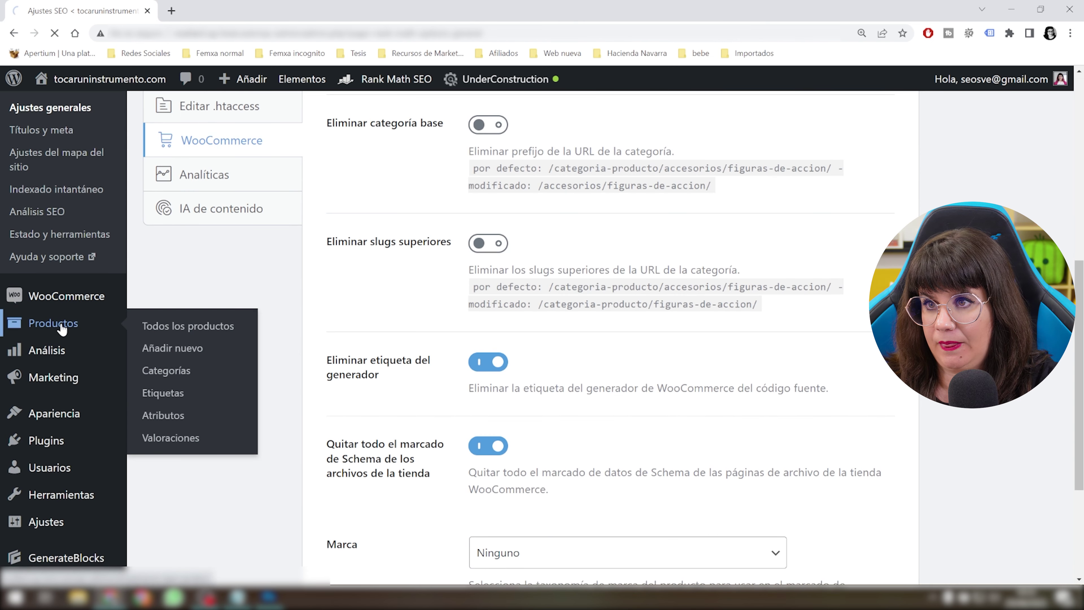
{"action": "left_click", "coordinate": [356, 399]}
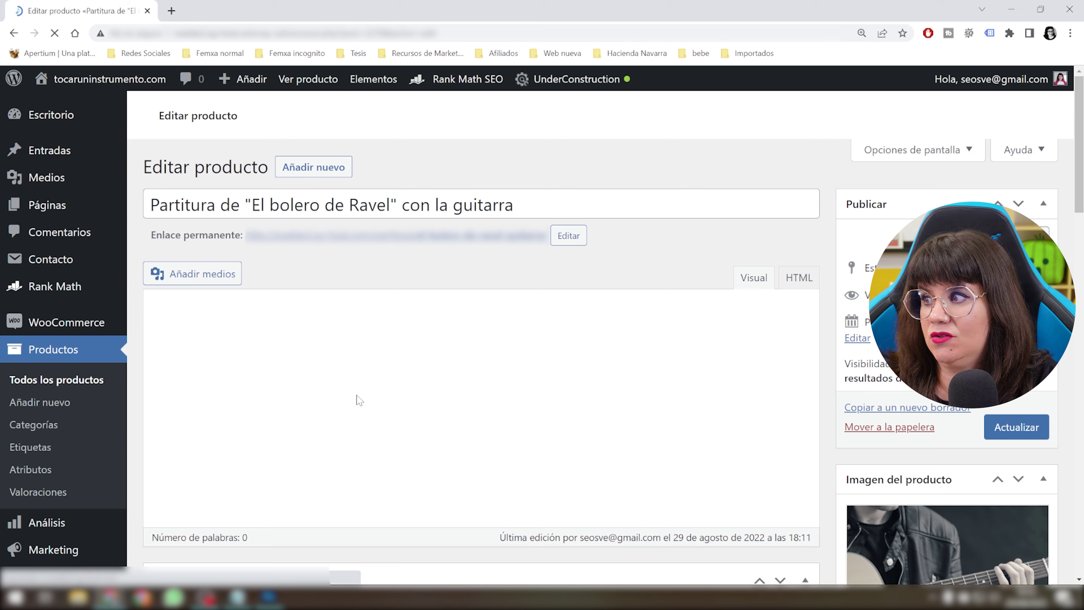
{"action": "scroll", "coordinate": [370, 174], "scroll_direction": "down", "scroll_amount": 15}
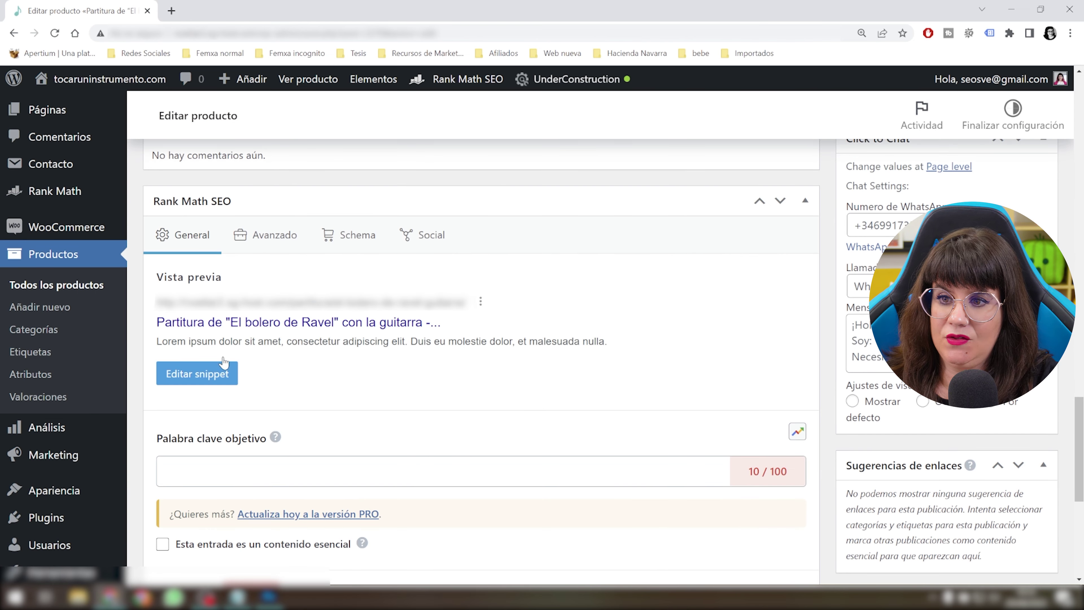
- Open the product's snippet editor and examine its title, permalink and description fields
{"action": "left_click", "coordinate": [172, 372]}
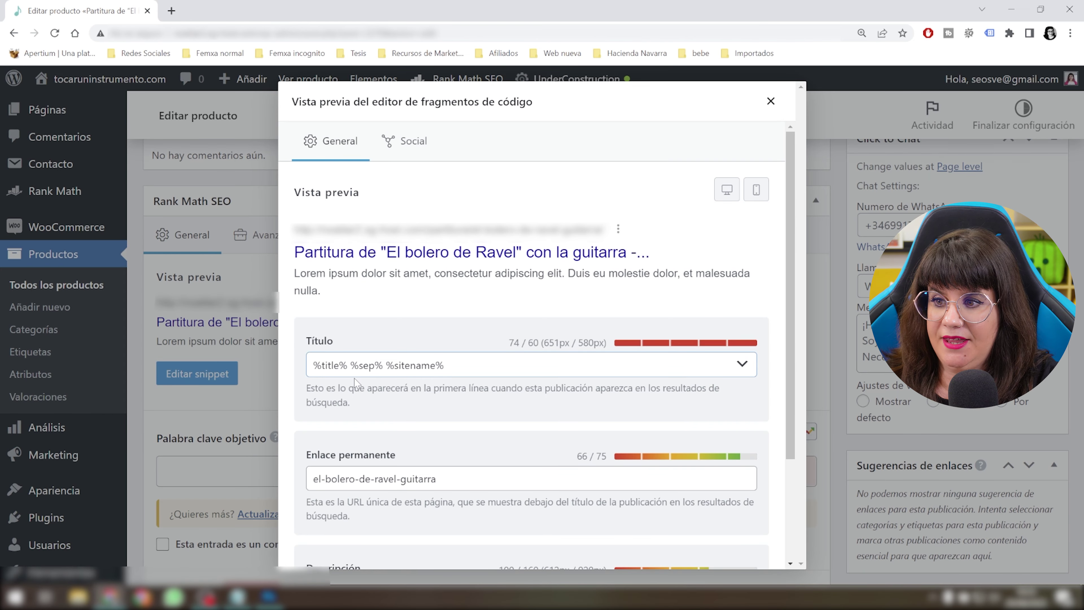
{"action": "left_click_drag", "start_coordinate": [337, 342], "coordinate": [292, 346]}
{"action": "scroll", "coordinate": [376, 433], "scroll_direction": "down", "scroll_amount": 3}
{"action": "left_click_drag", "start_coordinate": [376, 433], "coordinate": [289, 432]}
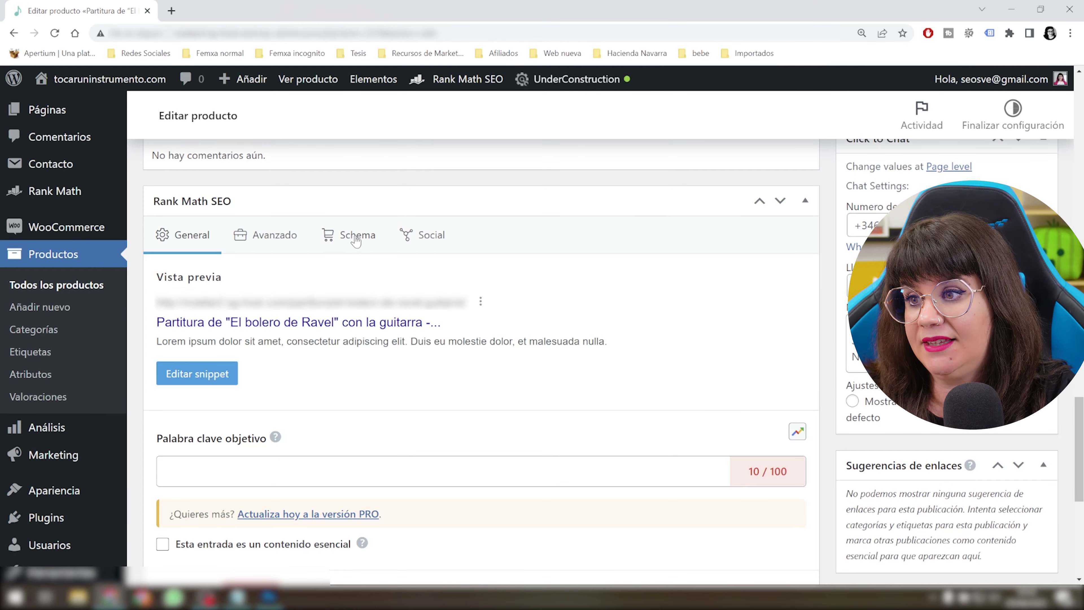
- Open the product's WooCommerce schema in the Schema Builder and consult Rank Math's linked guide to configuring Schema Markup
{"action": "left_click", "coordinate": [355, 238]}
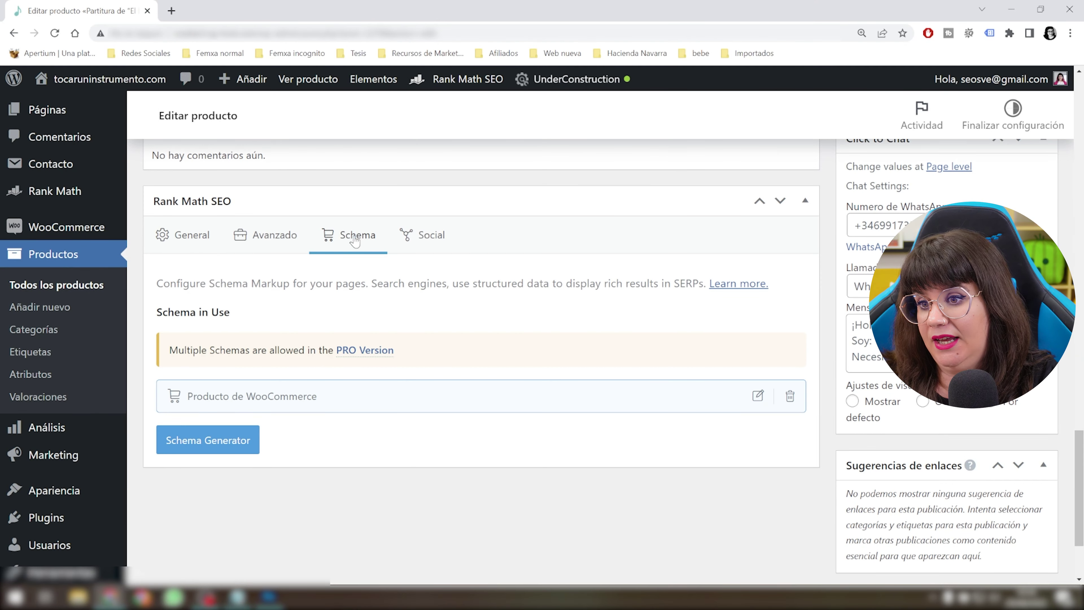
{"action": "left_click", "coordinate": [757, 396]}
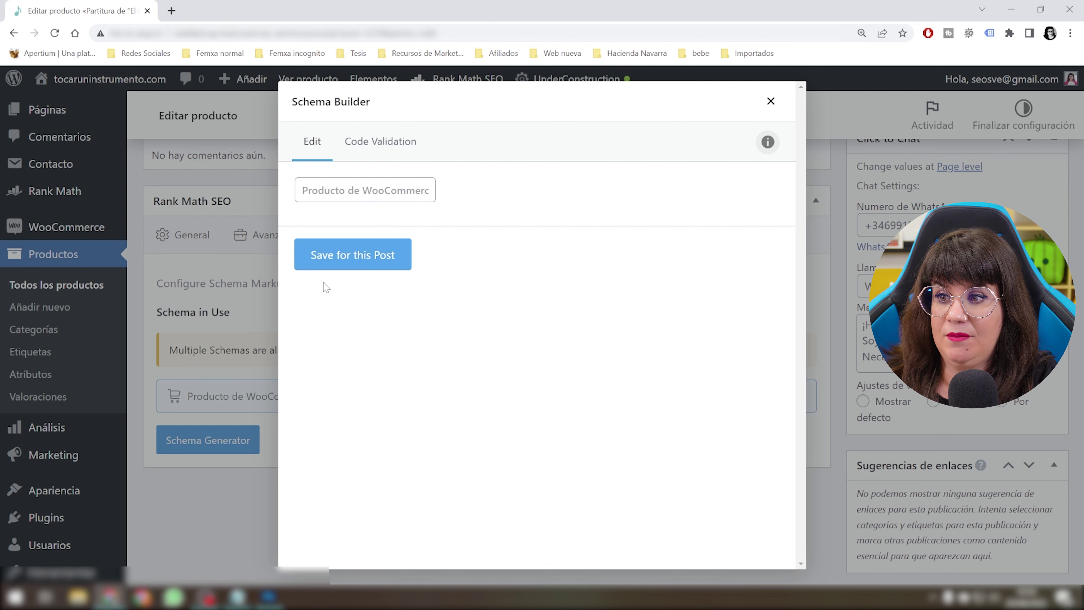
{"action": "left_click", "coordinate": [767, 143]}
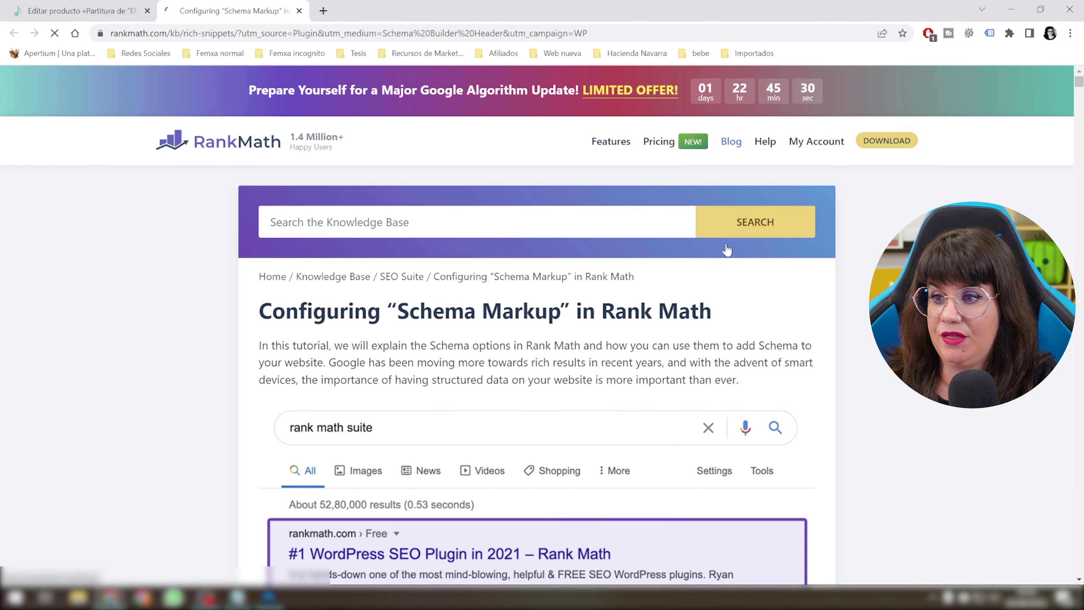
{"action": "scroll", "coordinate": [483, 376], "scroll_direction": "down", "scroll_amount": 3}
{"action": "scroll", "coordinate": [455, 378], "scroll_direction": "down", "scroll_amount": 12}
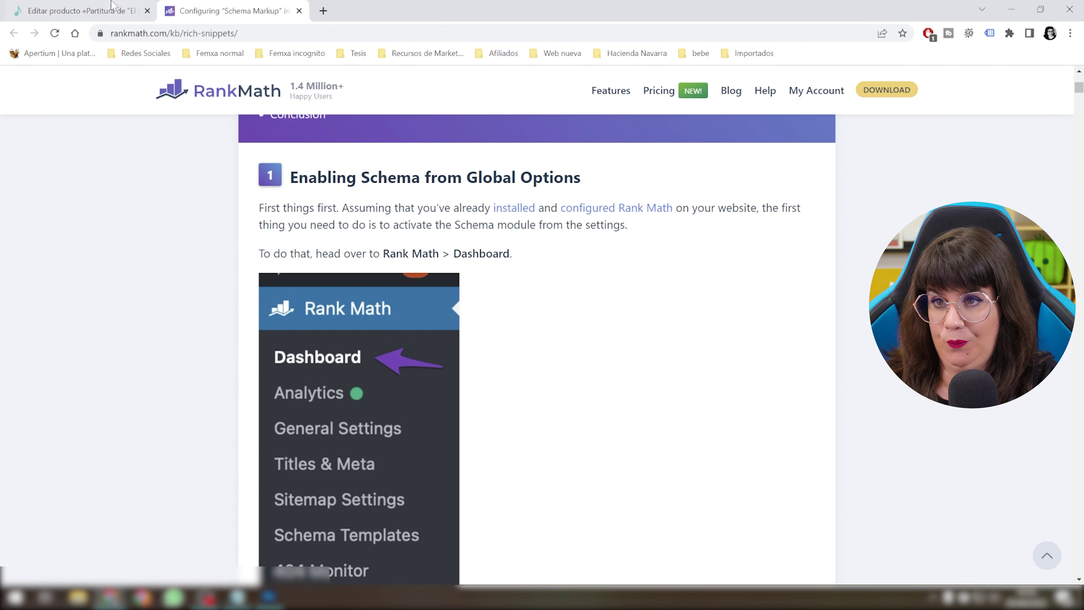
- Return to the site's Rank Math modules and open the settings of the Analíticas module
{"action": "left_click", "coordinate": [112, 9]}
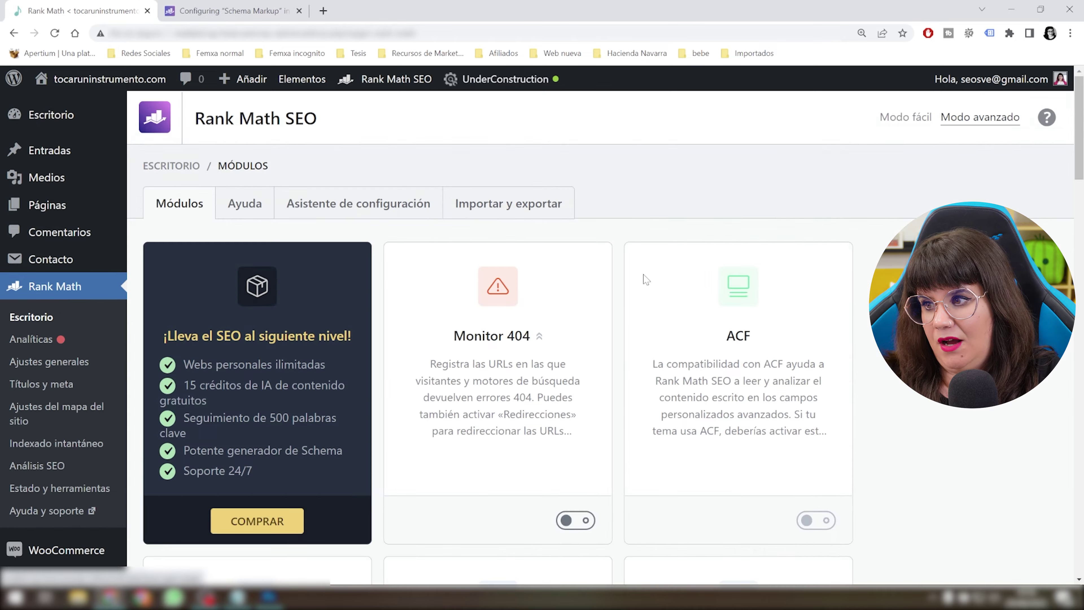
{"action": "scroll", "coordinate": [642, 279], "scroll_direction": "down", "scroll_amount": 10}
{"action": "scroll", "coordinate": [644, 278], "scroll_direction": "up", "scroll_amount": 2}
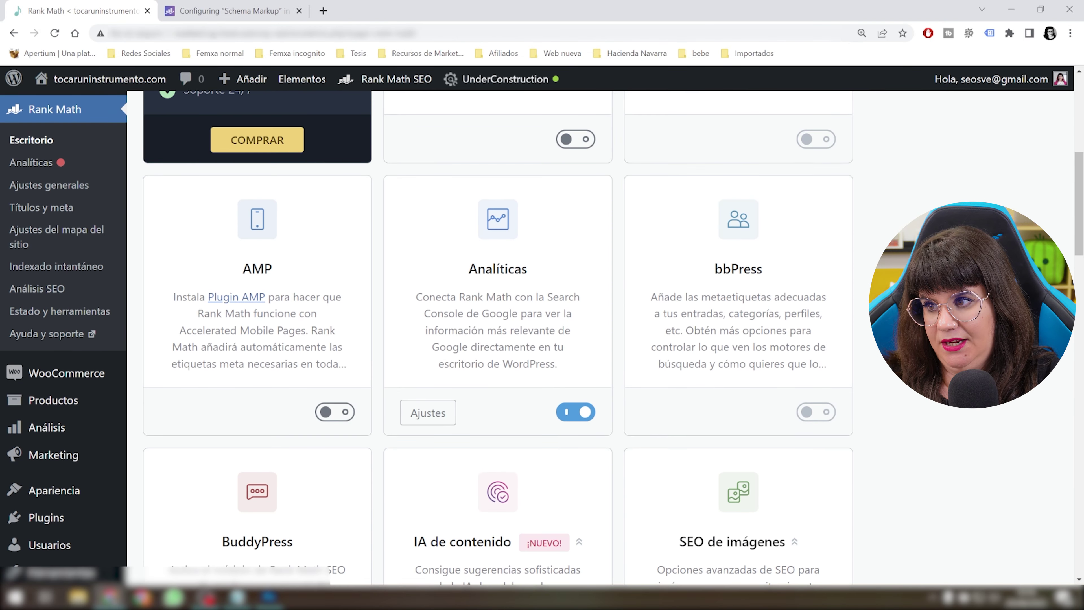
{"action": "left_click", "coordinate": [428, 412]}
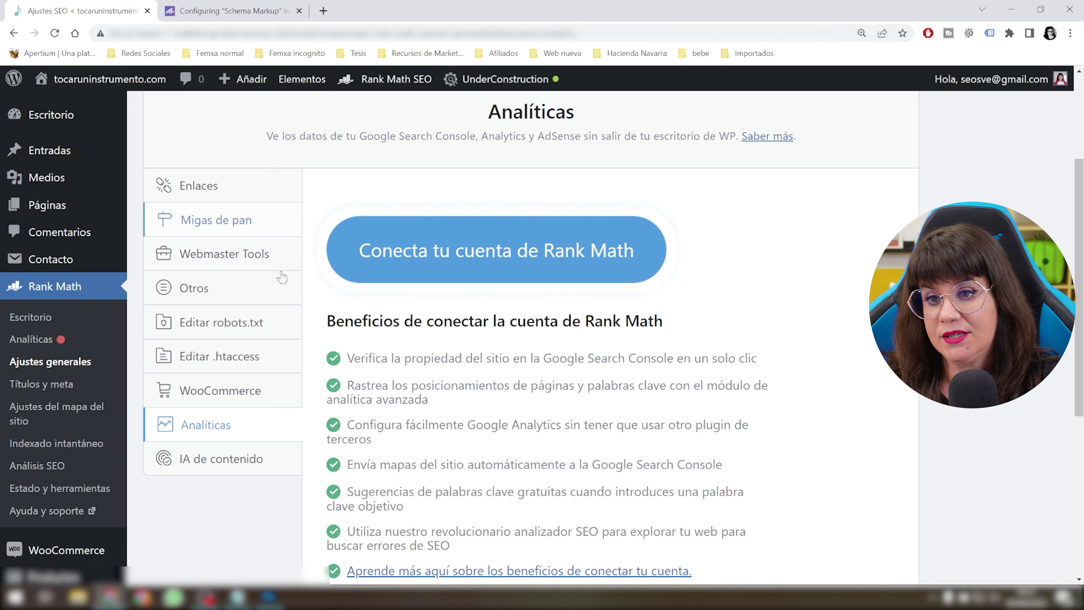
- Search for "google analytics" among the plugins available to add to the site
{"action": "scroll", "coordinate": [278, 274], "scroll_direction": "down", "scroll_amount": 4}
{"action": "left_click", "coordinate": [60, 506]}
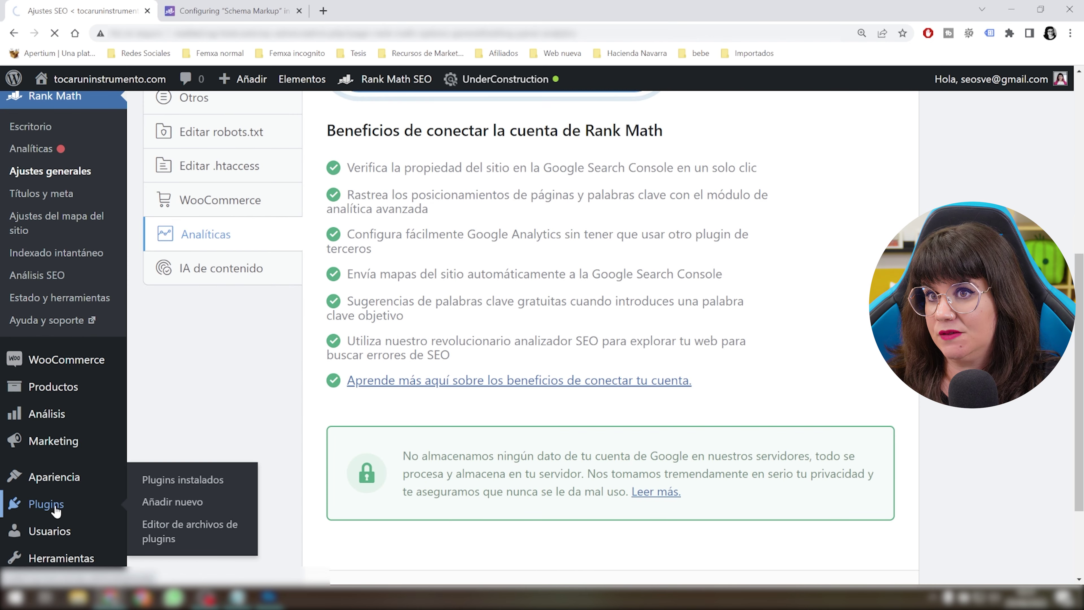
{"action": "left_click", "coordinate": [258, 120]}
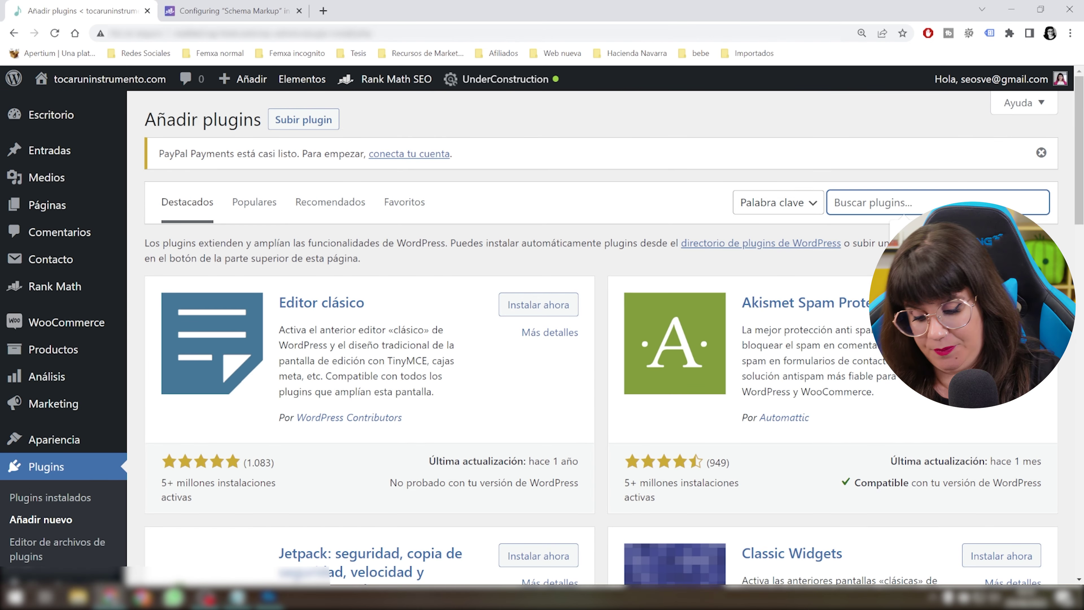
{"action": "type", "text": "google analytics"}
- Look over the Google Analytics plugin results, comparing ratings, active installs, last updates and compatibility
{"action": "scroll", "coordinate": [387, 229], "scroll_direction": "down", "scroll_amount": 1}
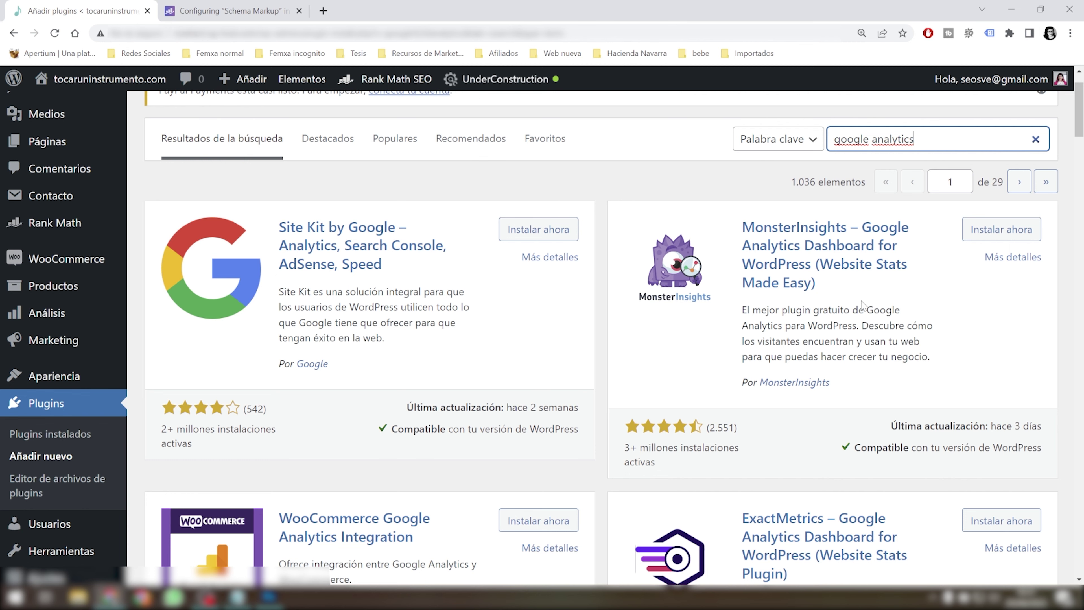
{"action": "scroll", "coordinate": [741, 317], "scroll_direction": "down", "scroll_amount": 4}
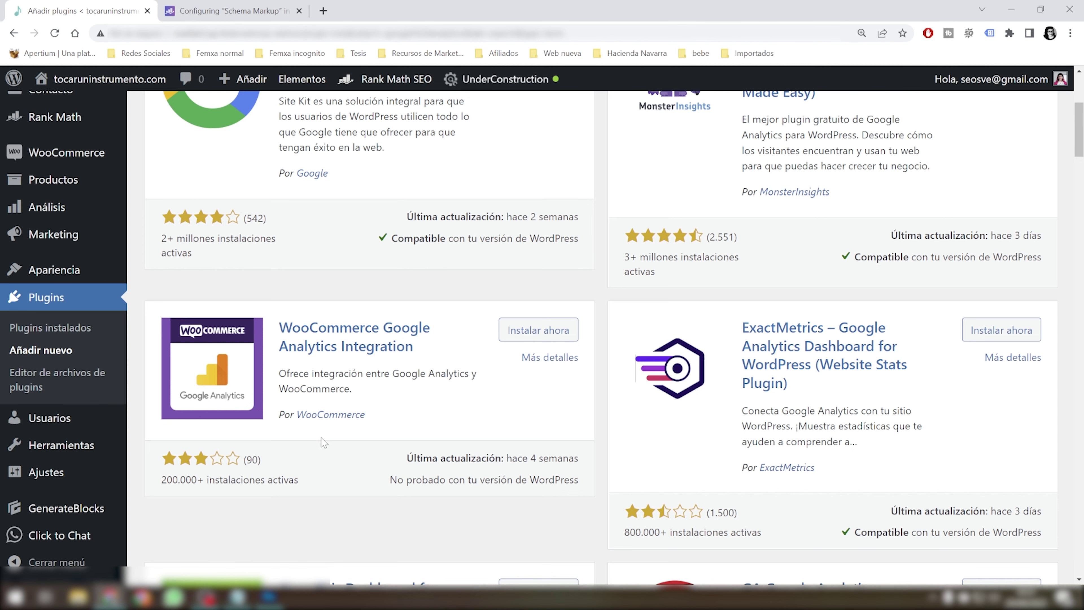
{"action": "scroll", "coordinate": [434, 468], "scroll_direction": "down", "scroll_amount": 3}
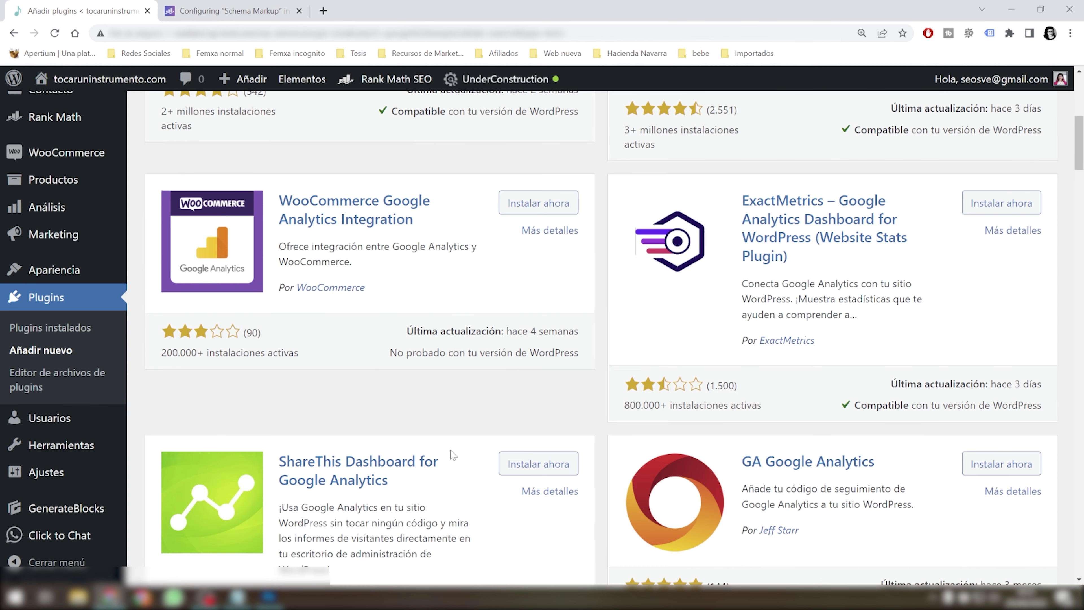
{"action": "scroll", "coordinate": [811, 359], "scroll_direction": "down", "scroll_amount": 20}
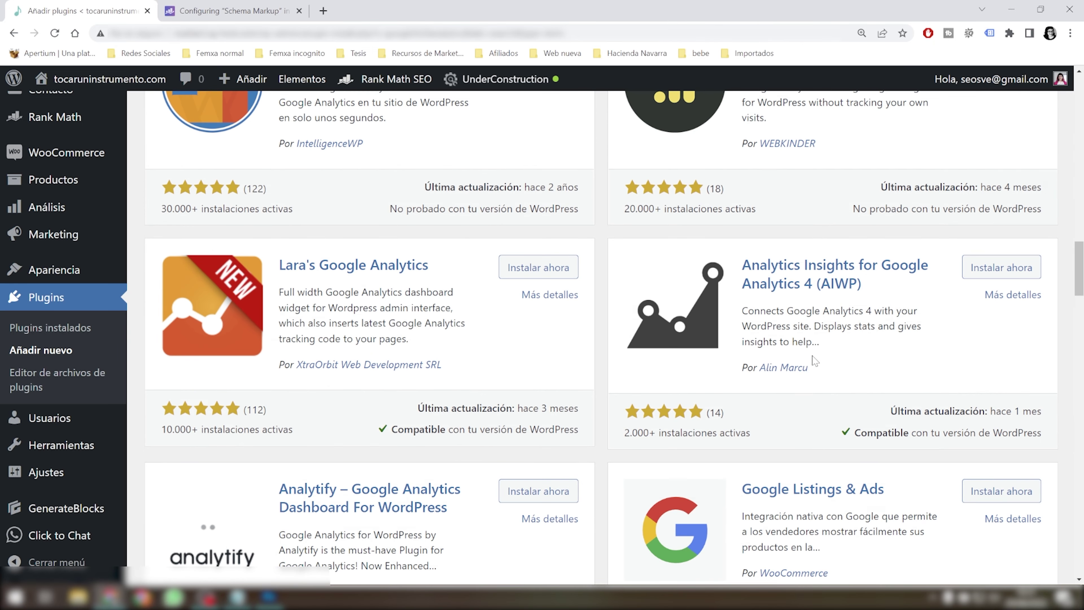
{"action": "scroll", "coordinate": [810, 361], "scroll_direction": "up", "scroll_amount": 15}
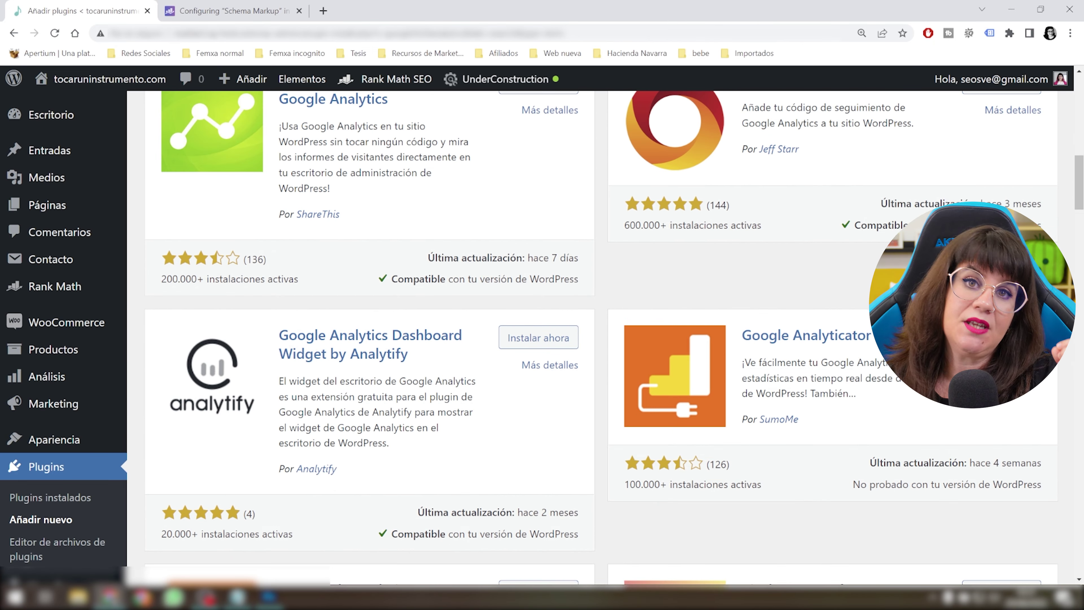